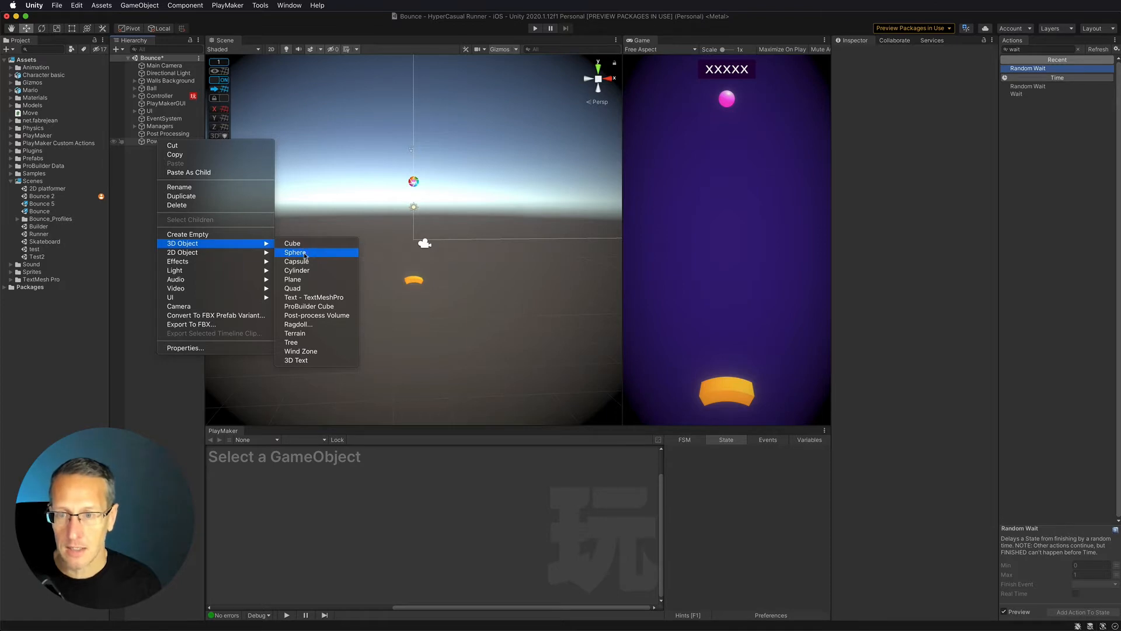
Add a sphere scaled to 0.5 on all axes as a child of PowerUp, and make its collider a trigger.
left_click(303, 254)
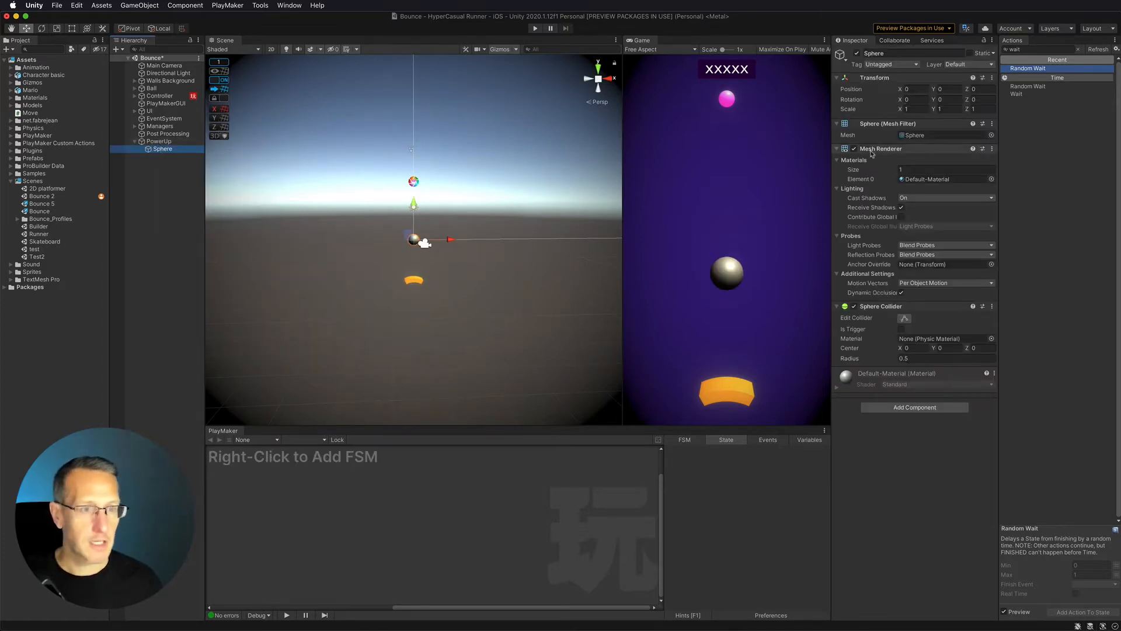
left_click(911, 169)
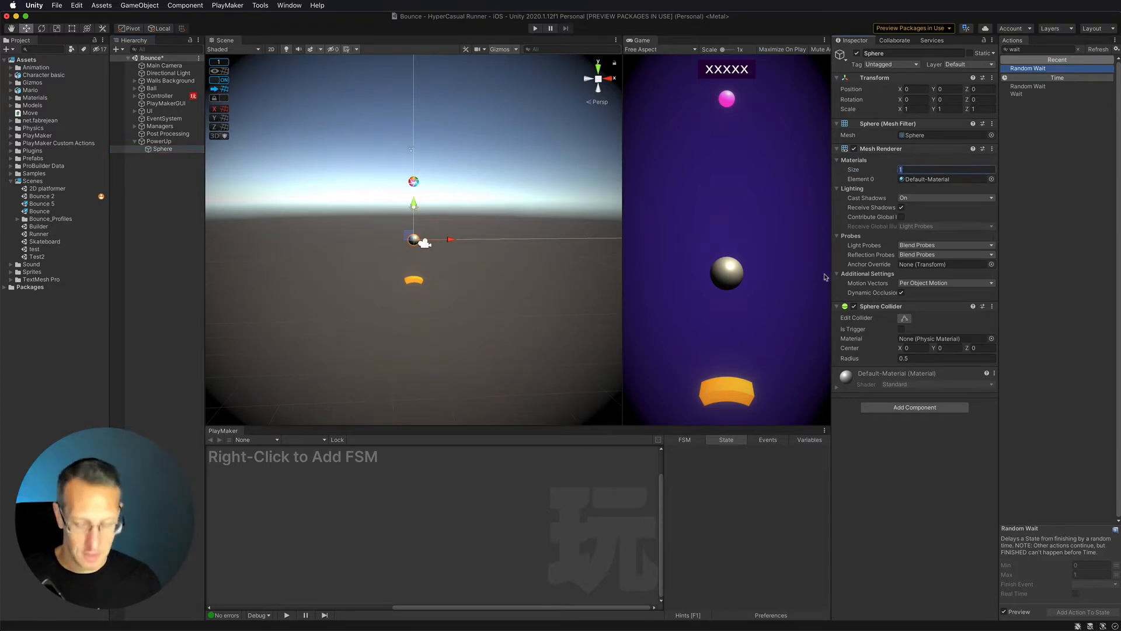
left_click(912, 108)
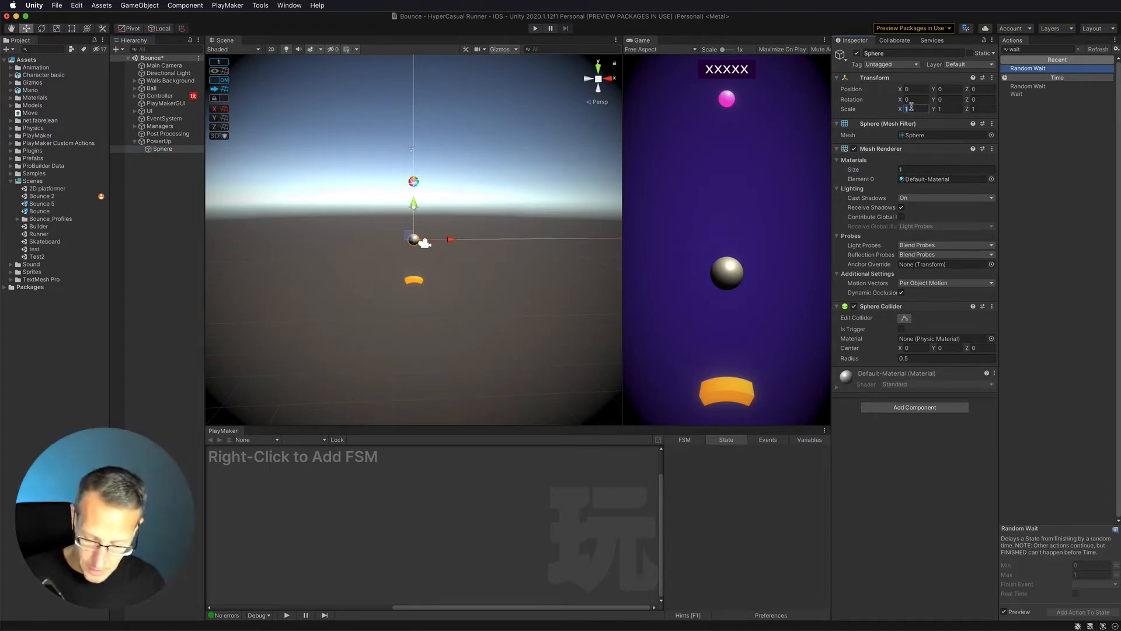
type("0.5")
key("Tab")
type("0.5")
key("Tab")
type("0.5")
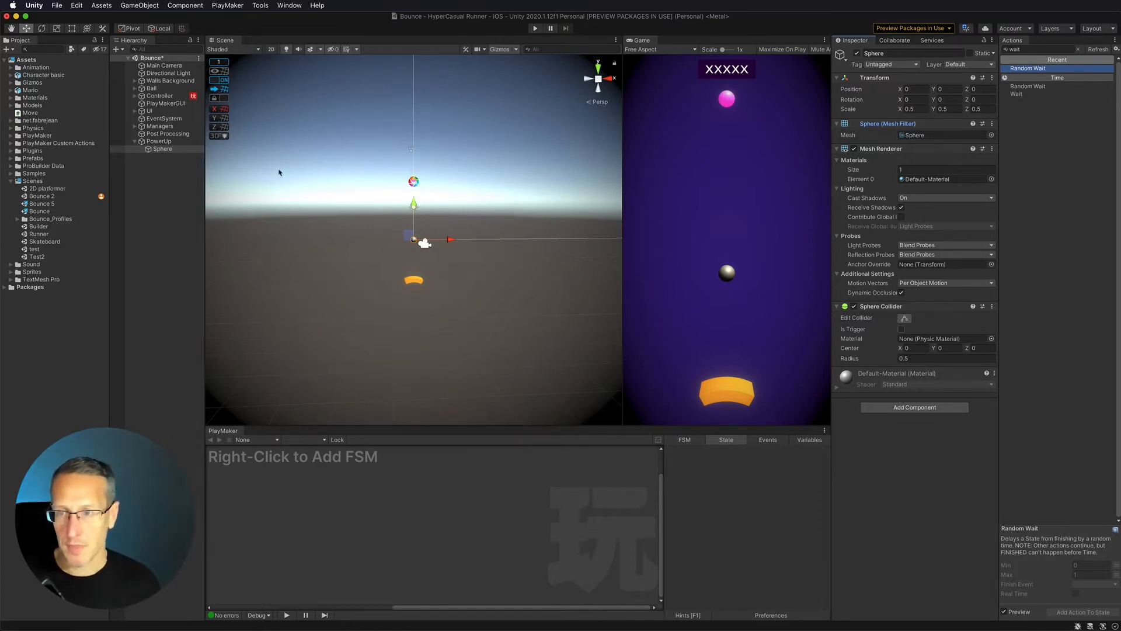
left_click(901, 330)
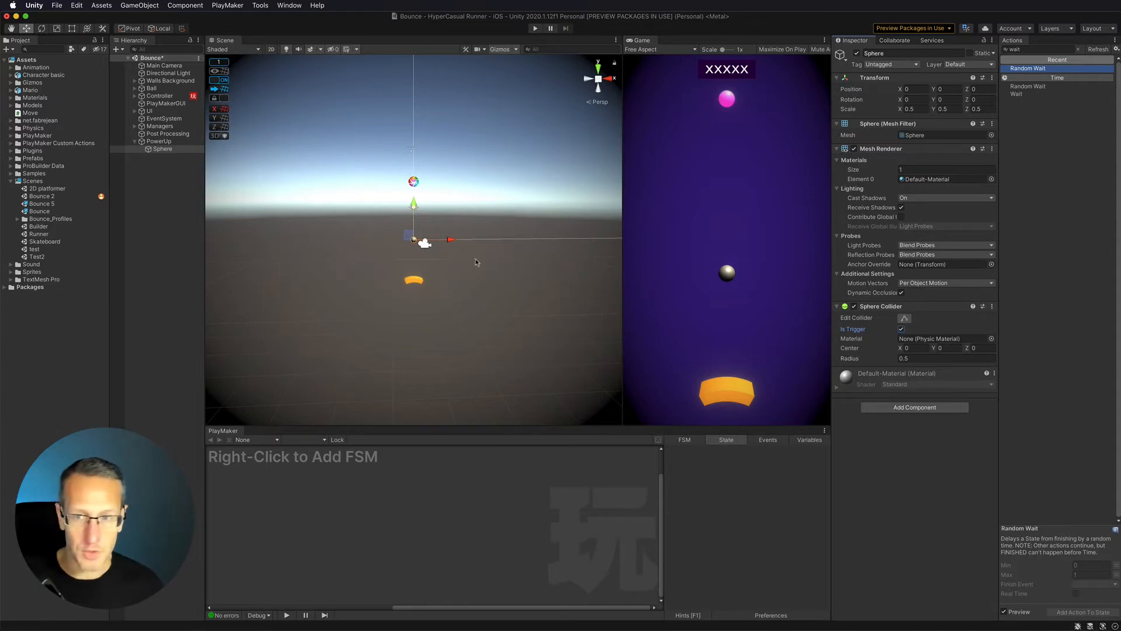
Create a new material named PowerUP in the Materials folder.
left_click(11, 181)
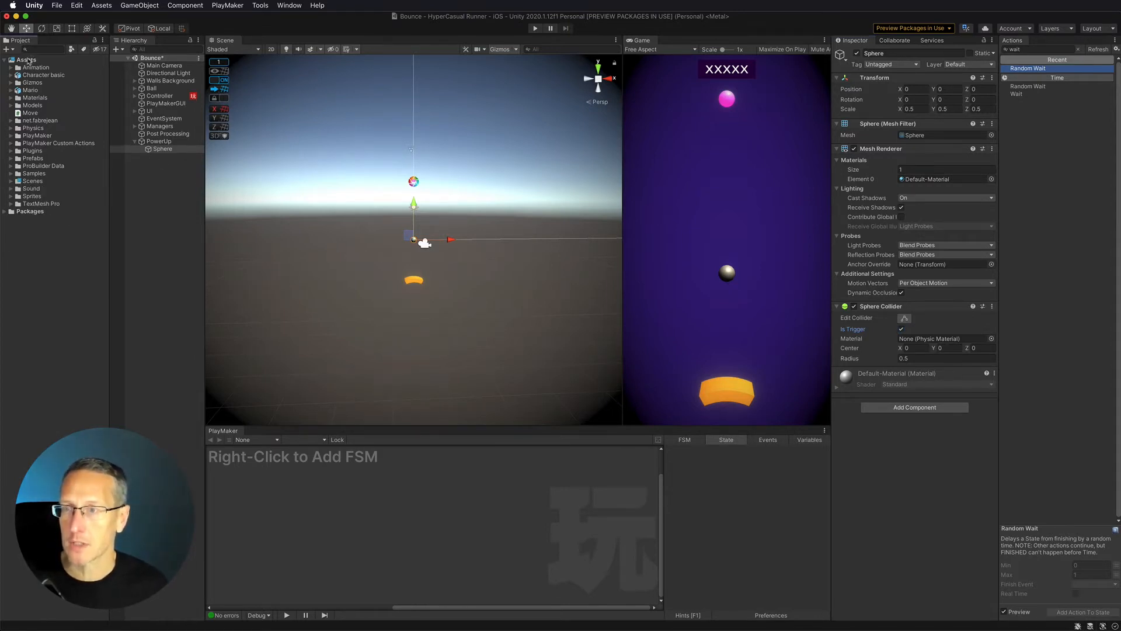
right_click(13, 97)
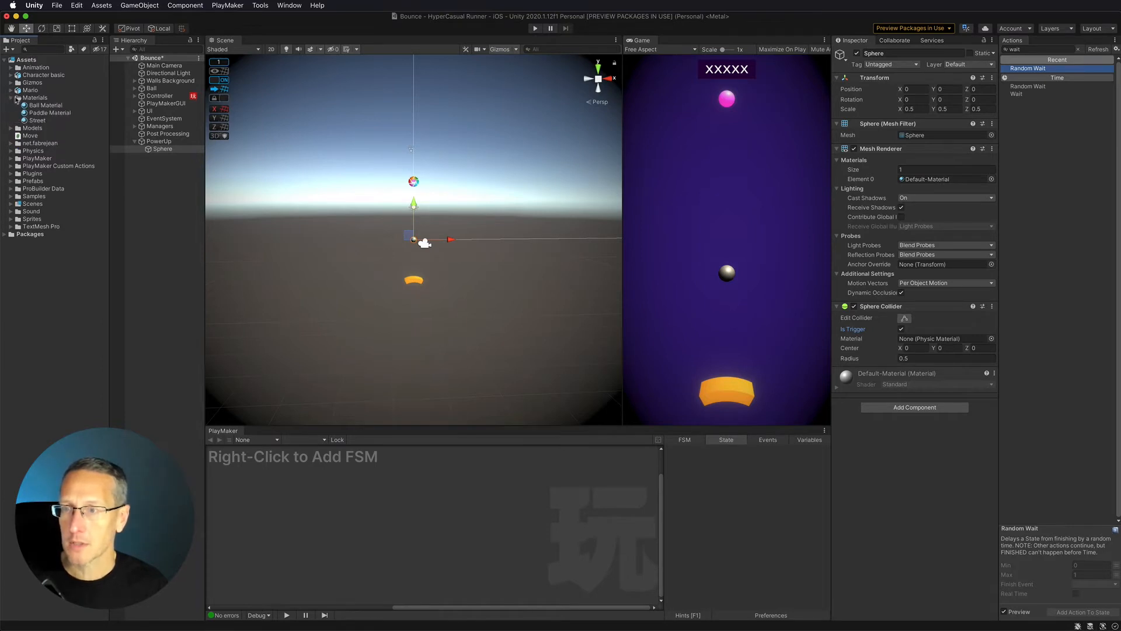
mouse_move(94, 109)
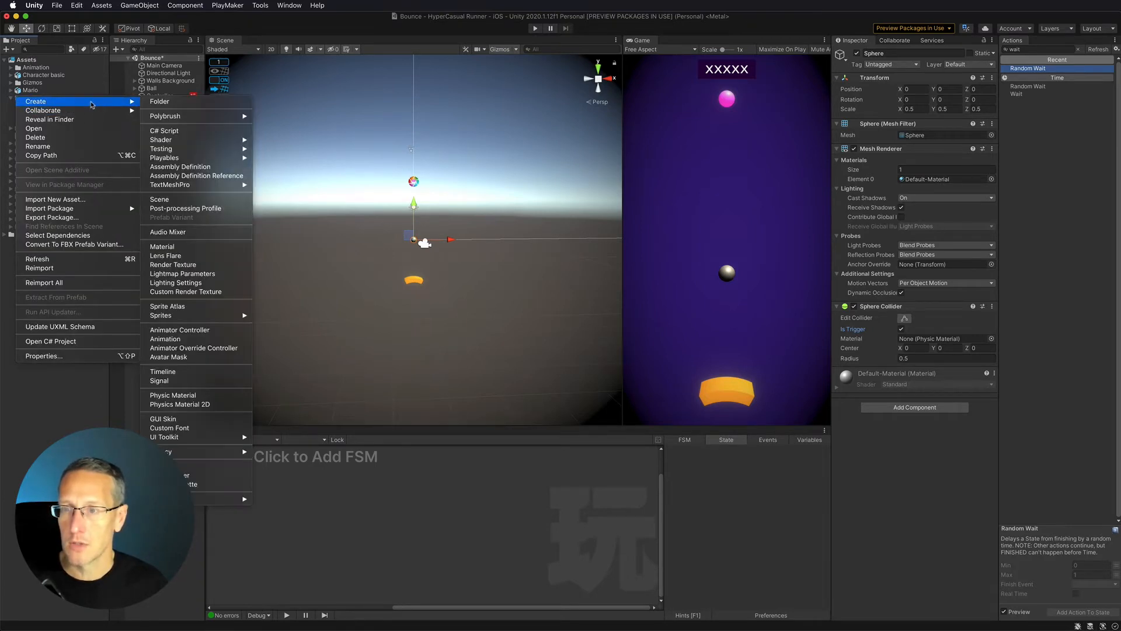
left_click(175, 246)
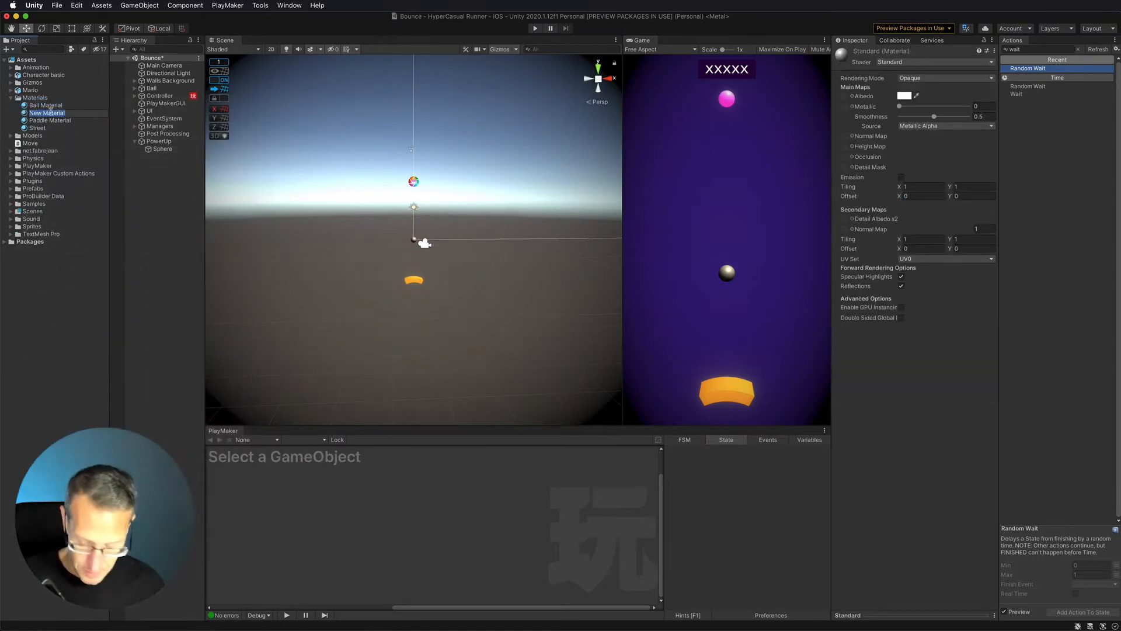
type("PowerUP")
key("Return")
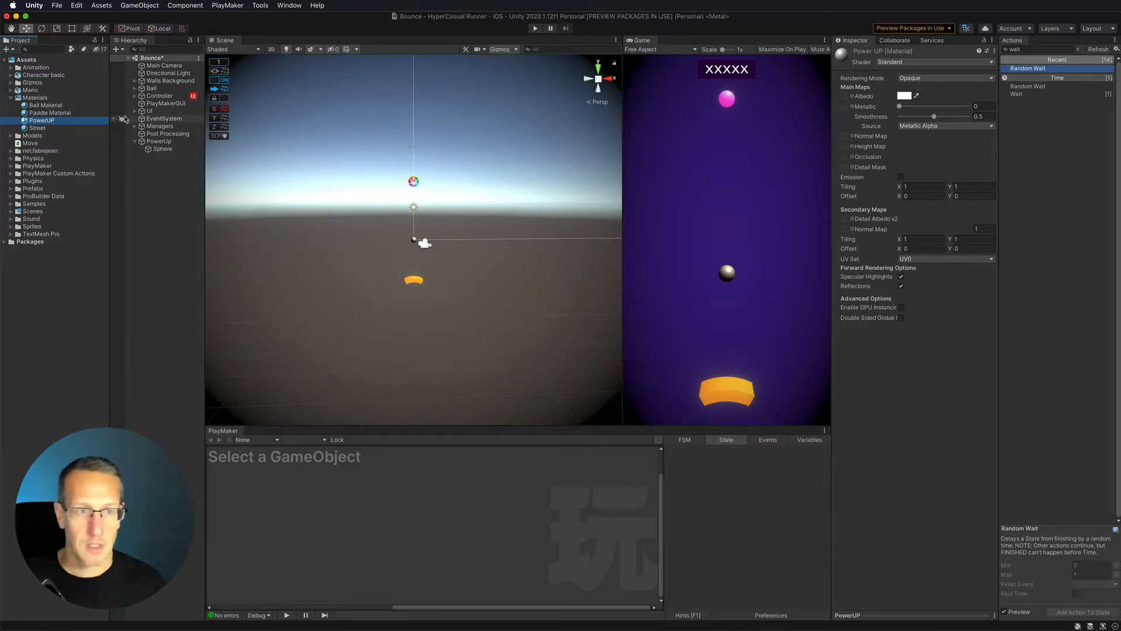
Set the PowerUP material's albedo colour to bright cyan (hex 00F1FF).
left_click(903, 97)
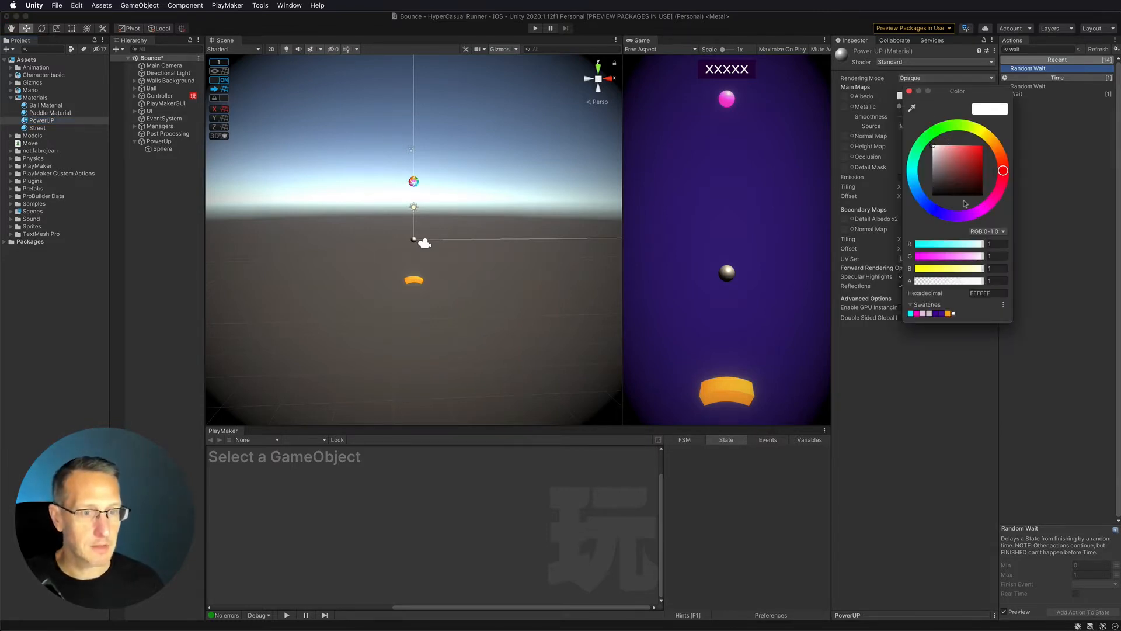
left_click_drag(915, 189, 902, 177)
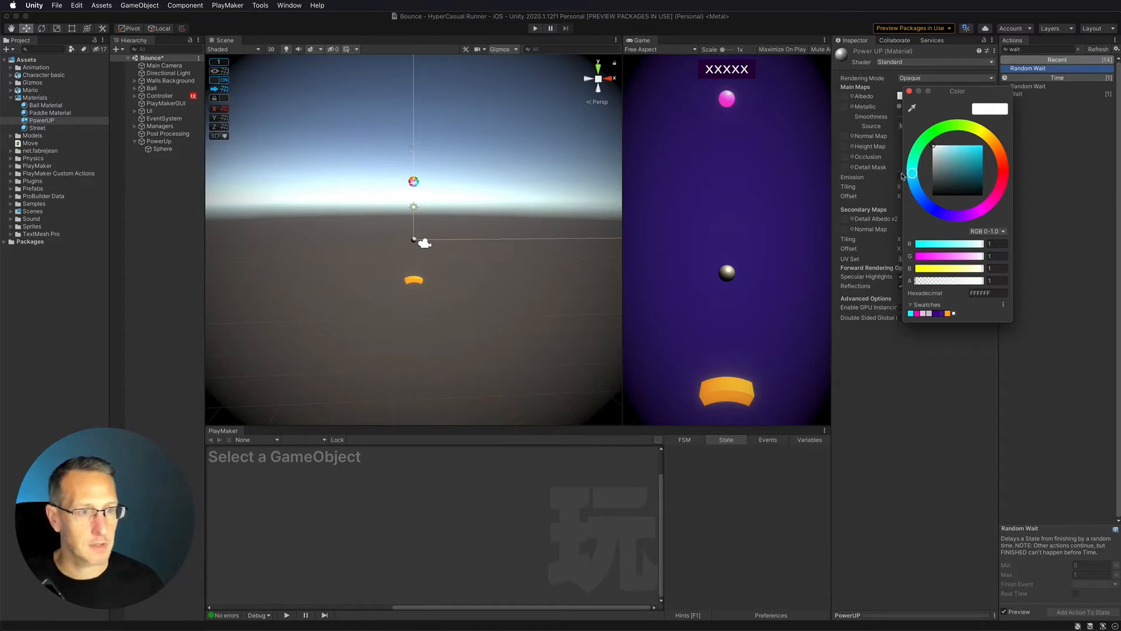
left_click_drag(970, 151, 1003, 121)
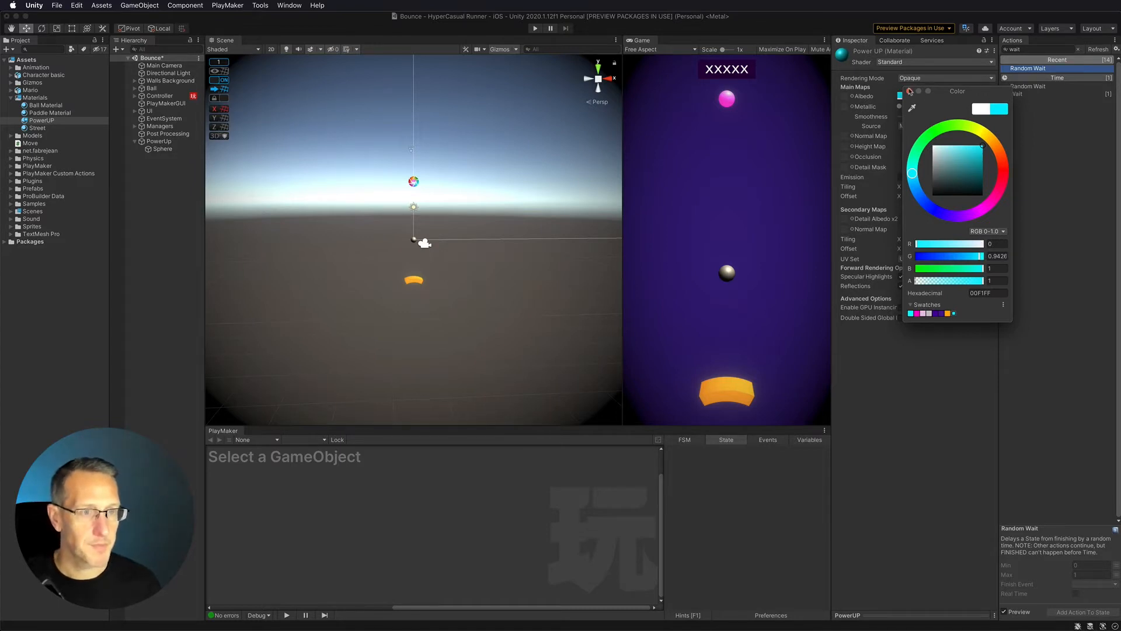
left_click(909, 92)
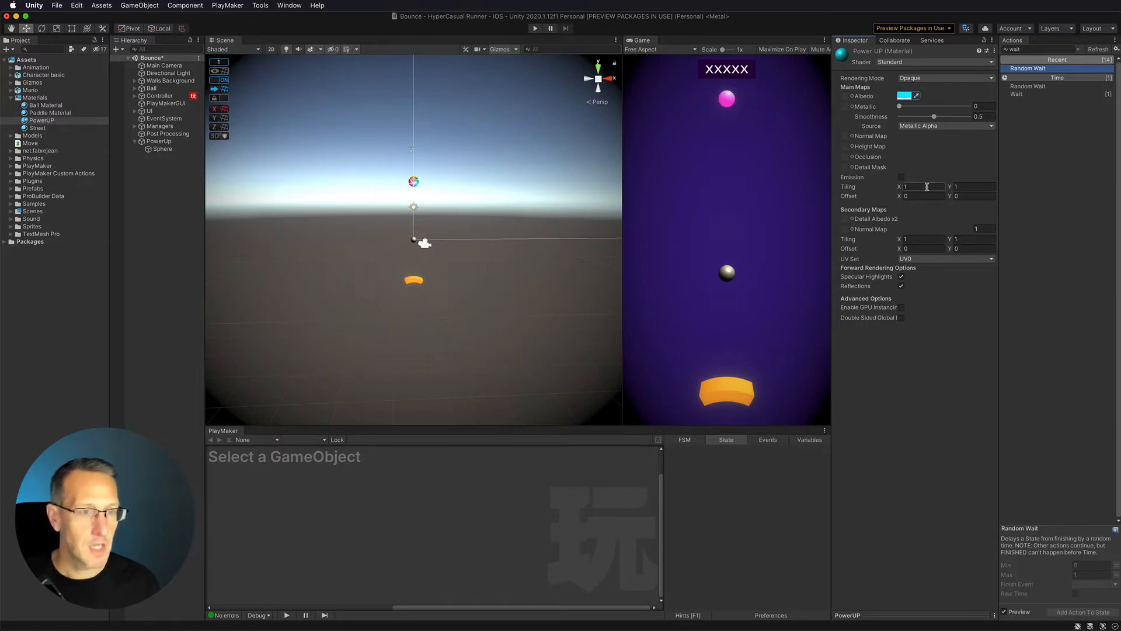
Enable emission on the PowerUP material and set its emission colour to bright cyan.
left_click(902, 178)
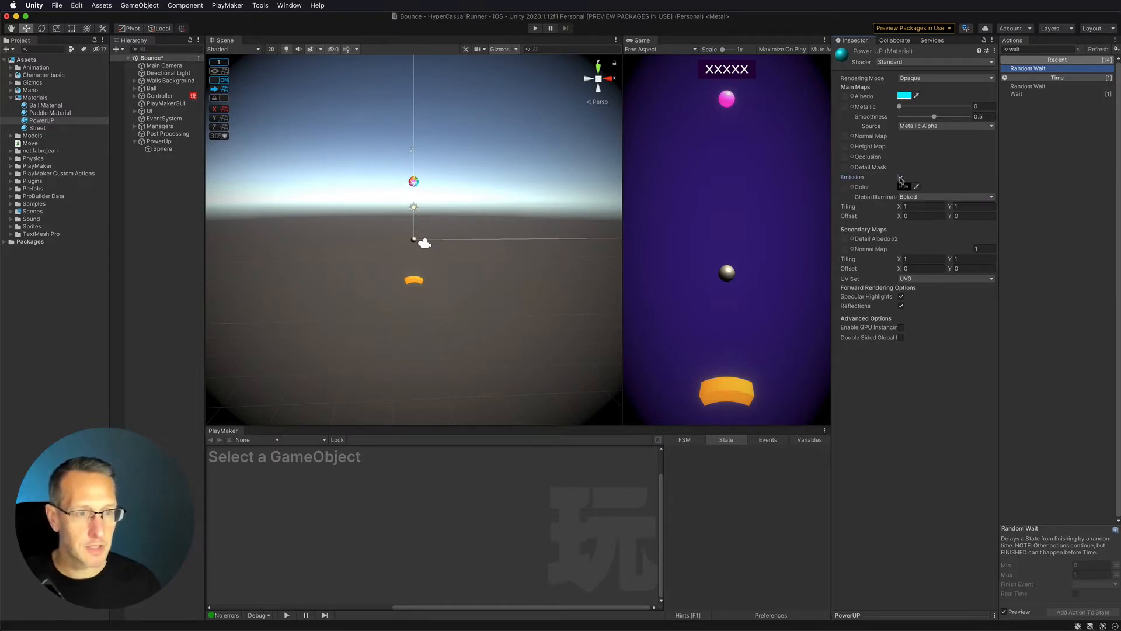
left_click(901, 187)
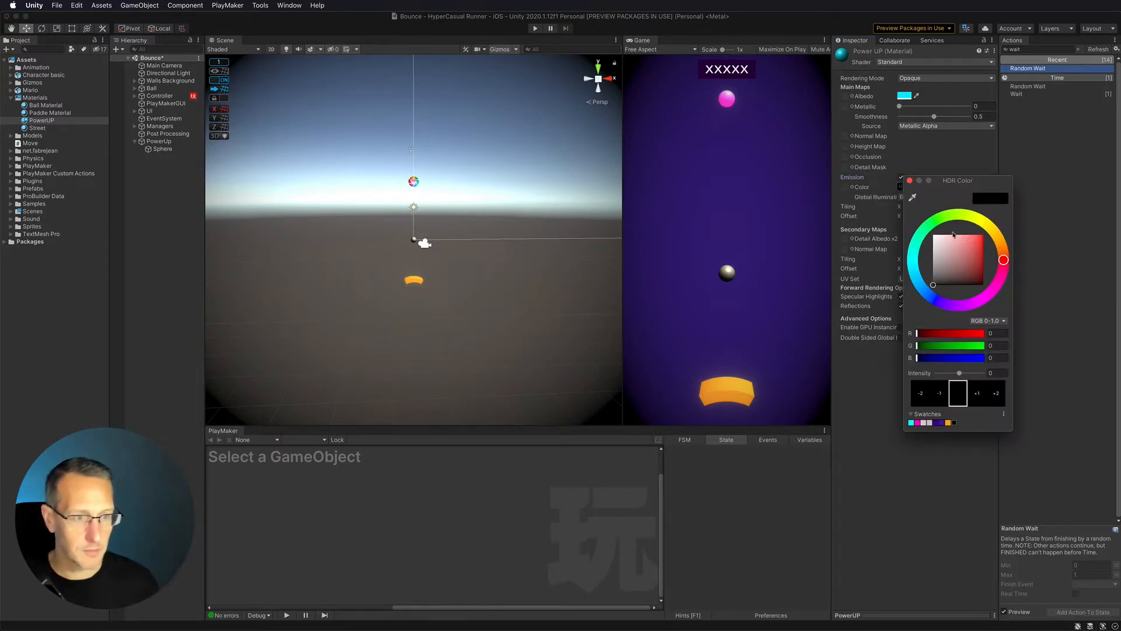
left_click(914, 266)
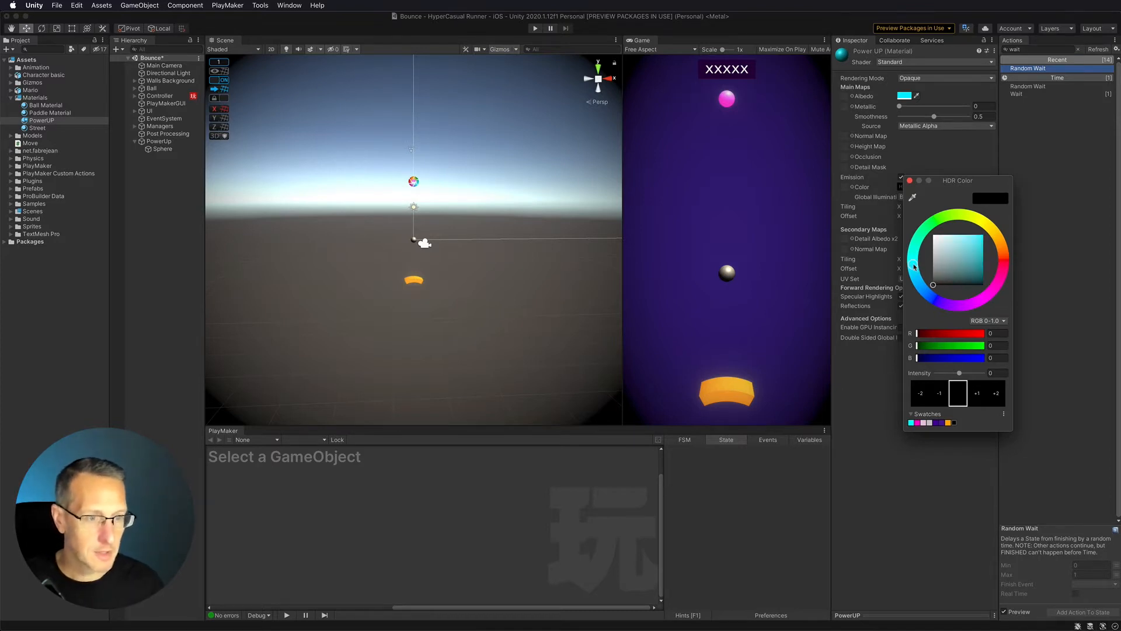
left_click_drag(956, 248, 983, 234)
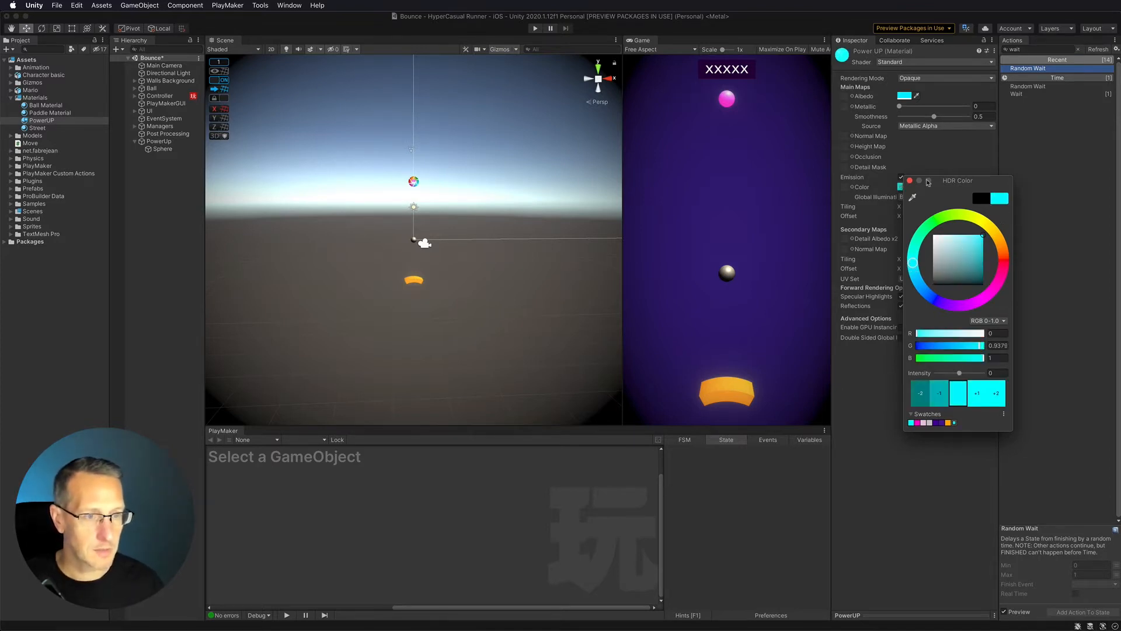
left_click(910, 181)
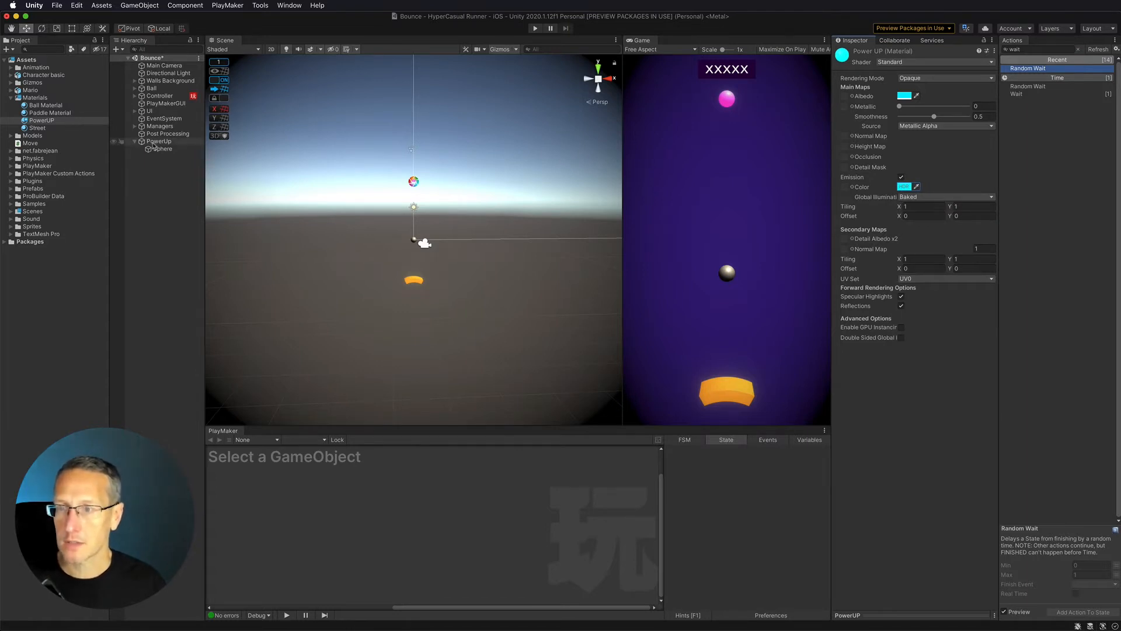
Apply the PowerUP material to the sphere and add a Particle System as the sphere's child.
left_click_drag(47, 120, 413, 241)
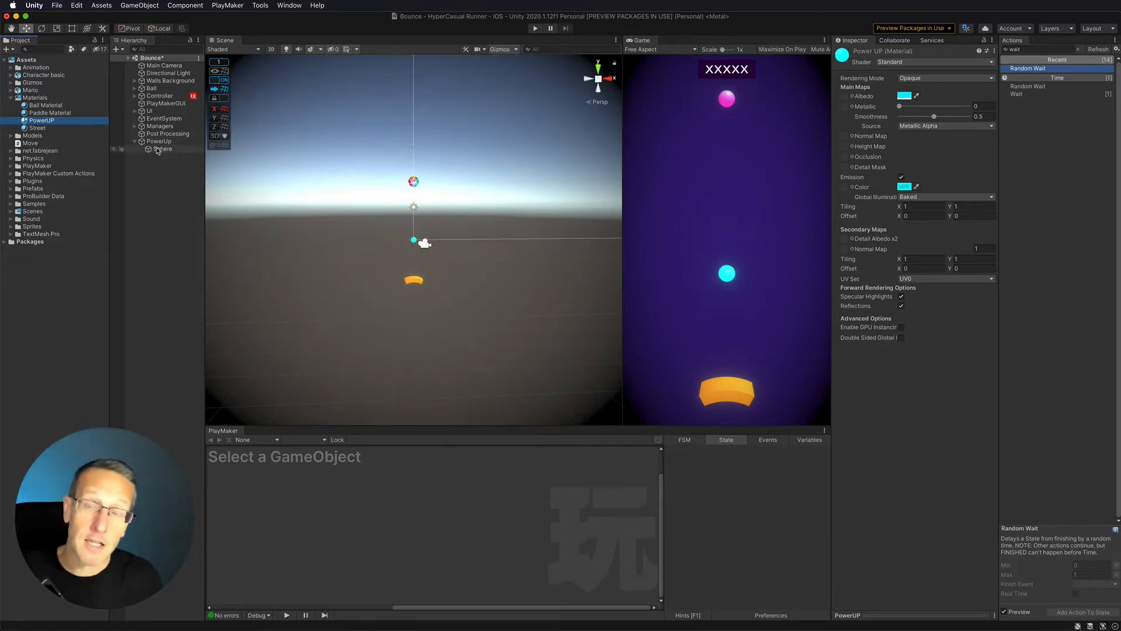
right_click(157, 151)
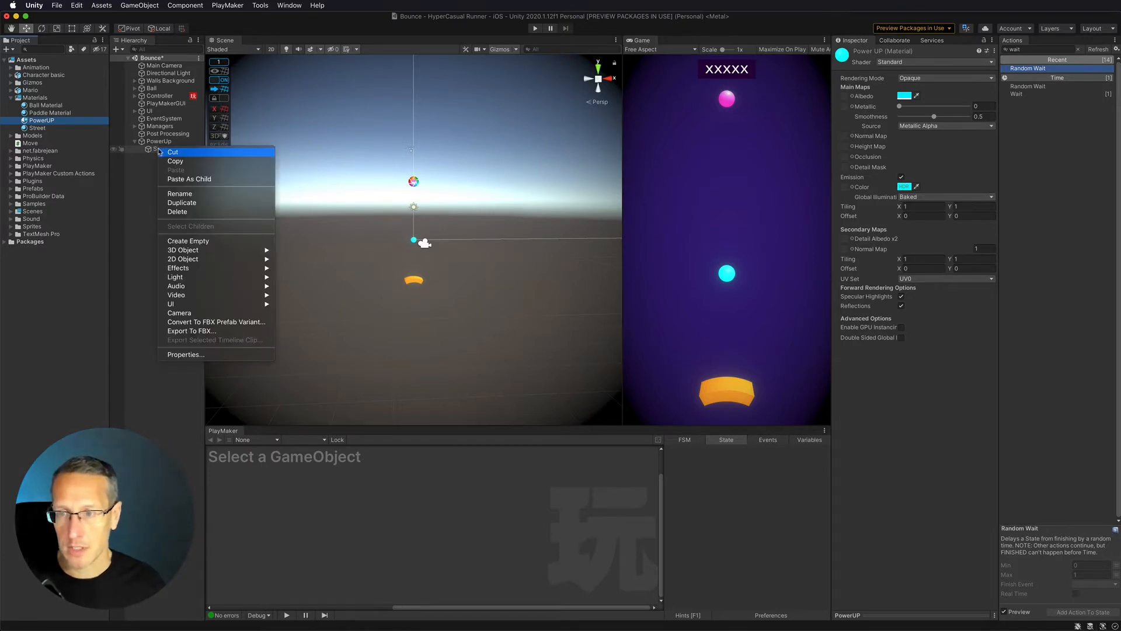
mouse_move(183, 274)
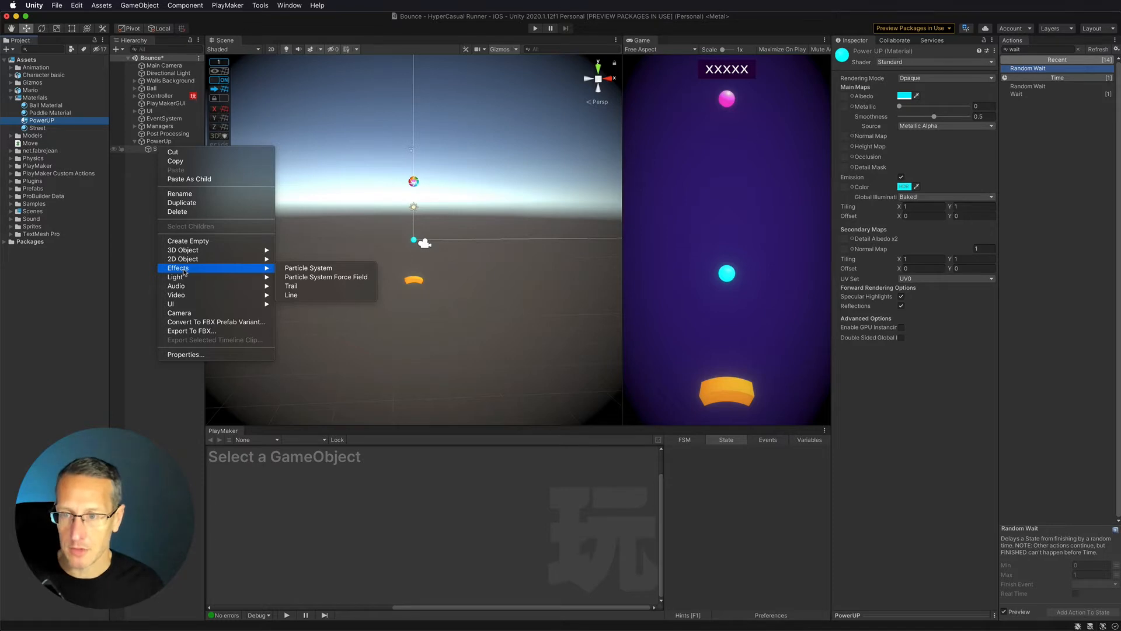
left_click(308, 268)
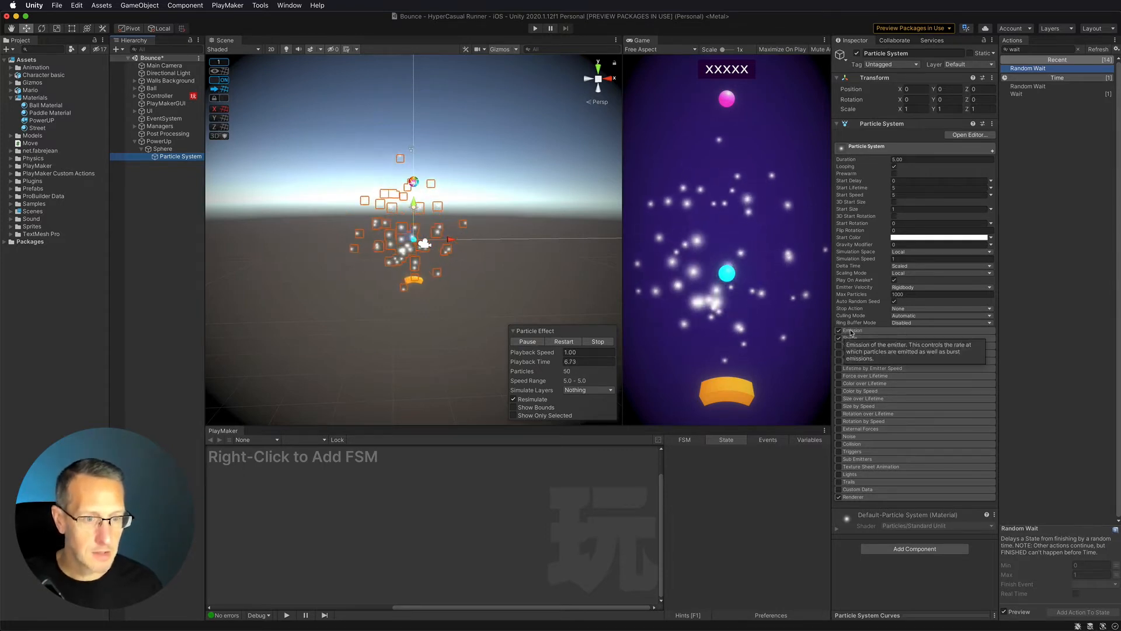
Set the particle system's emitter shape to Sphere.
left_click(854, 338)
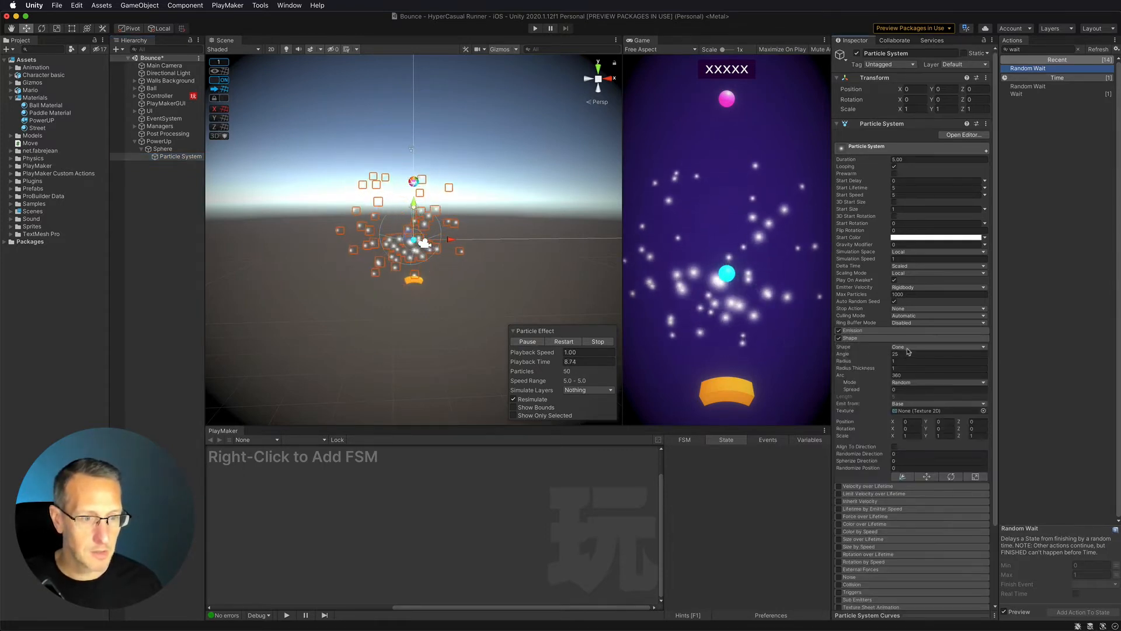
left_click(908, 347)
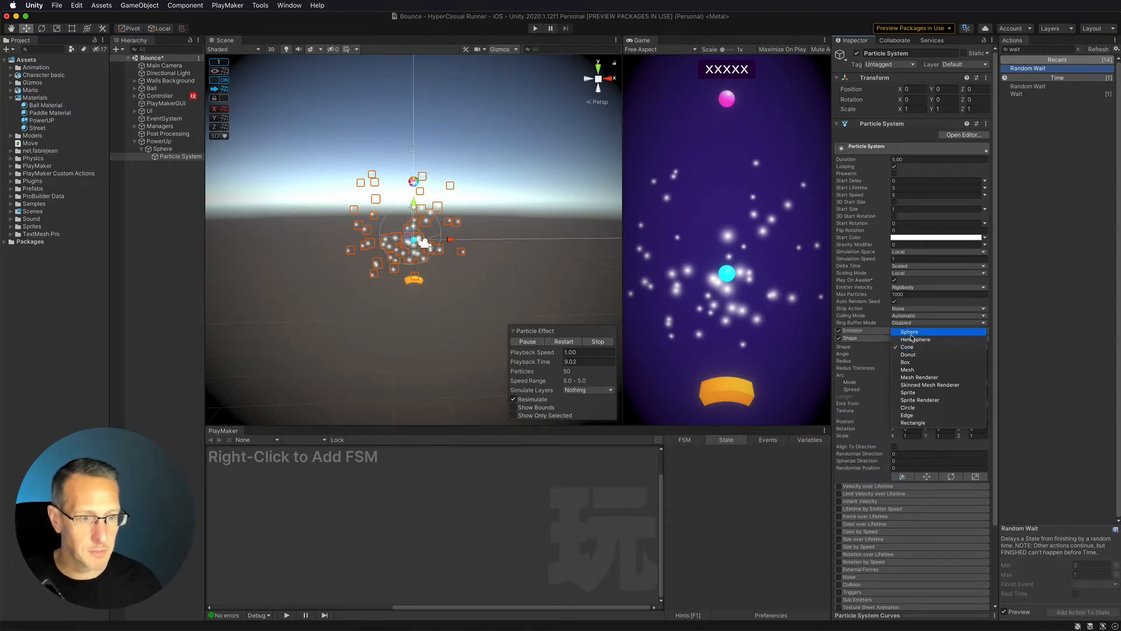
left_click(910, 332)
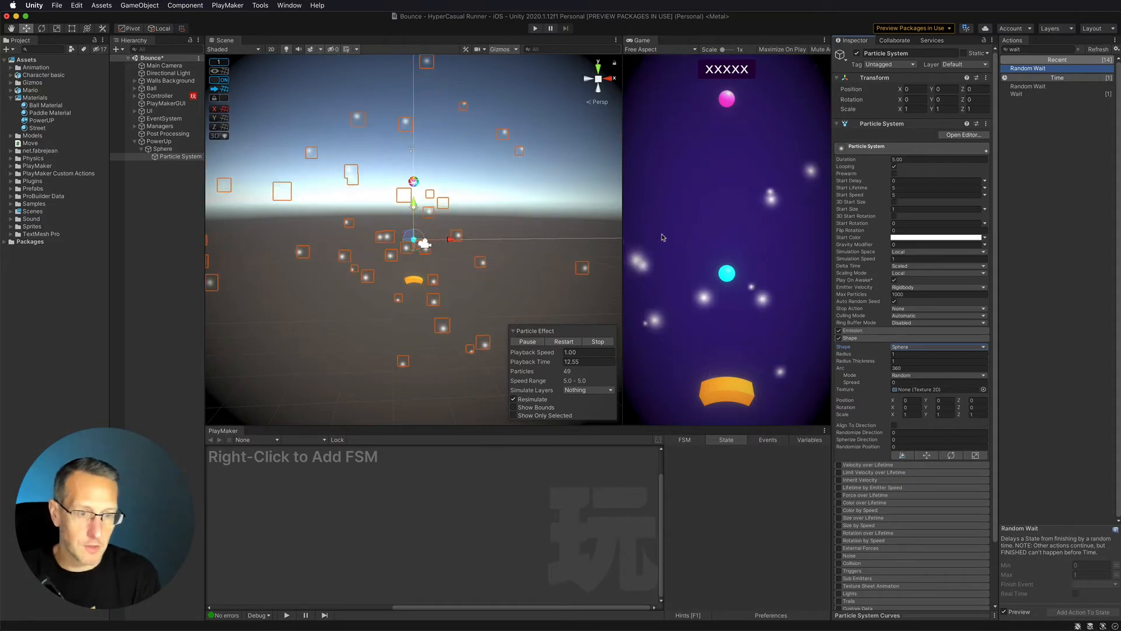
Make the particles' Start Lifetime random between two constants, 0.1 and 0.4.
left_click(906, 159)
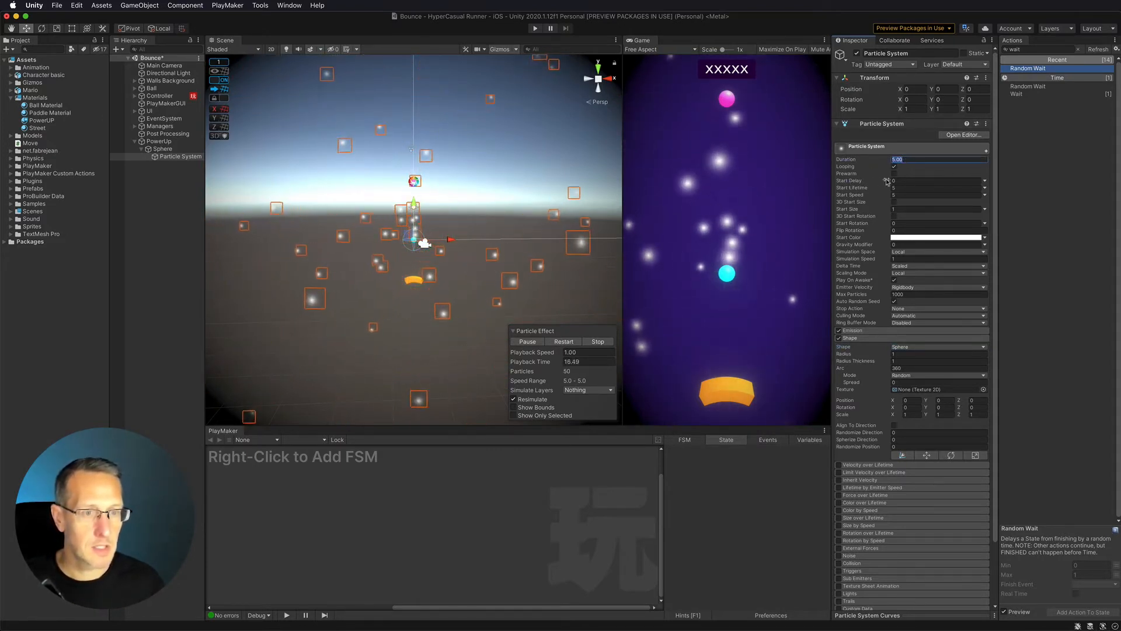
left_click(907, 188)
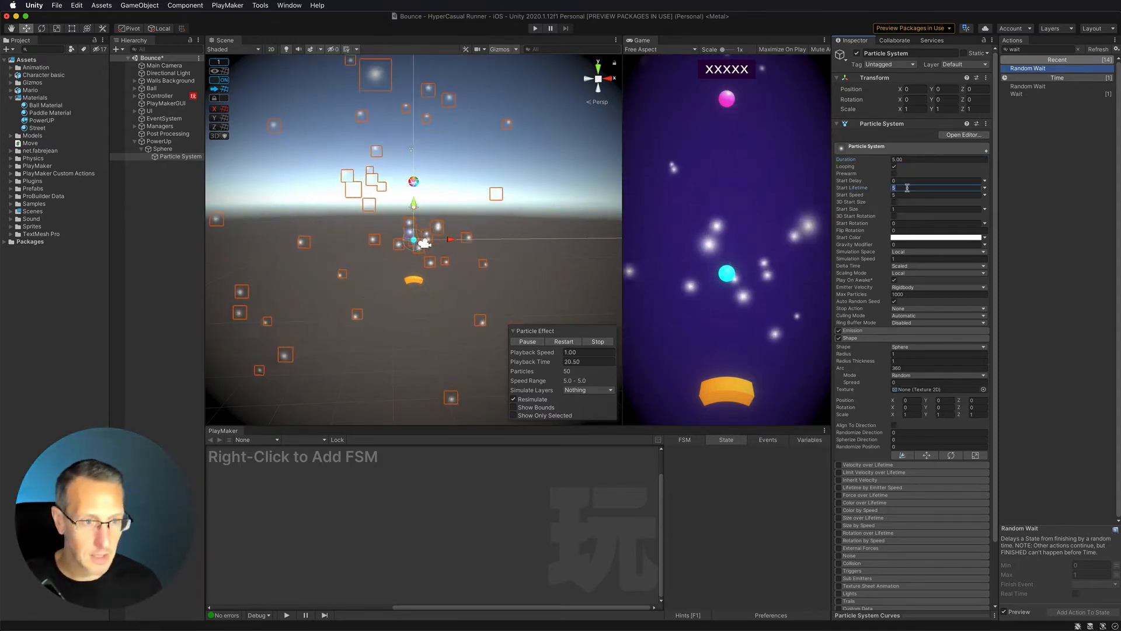
left_click(984, 187)
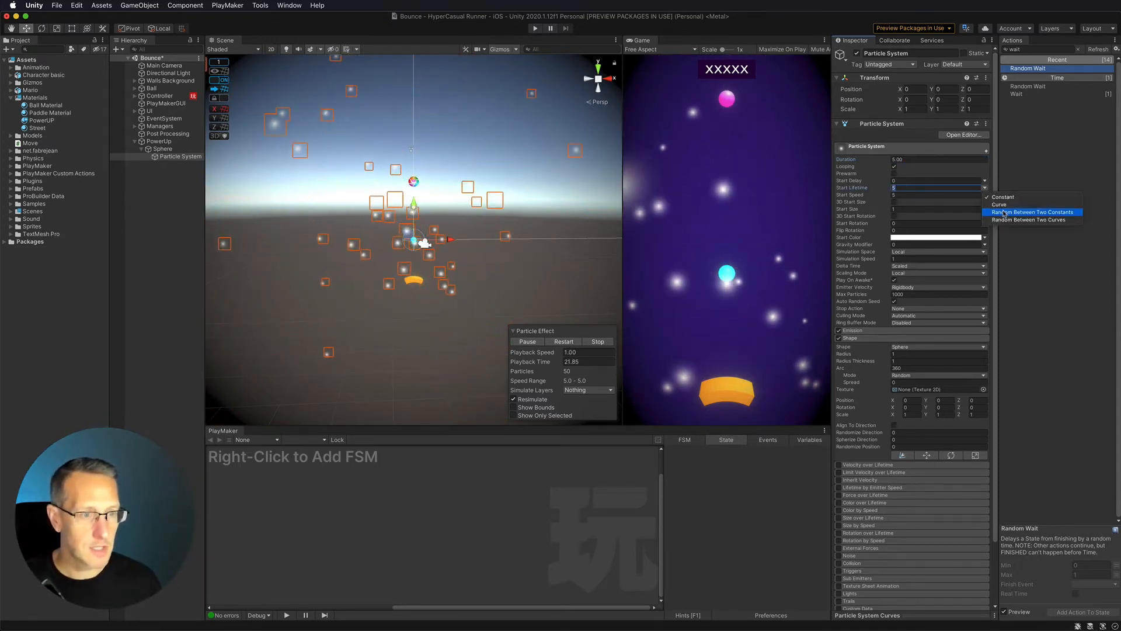
left_click(1005, 213)
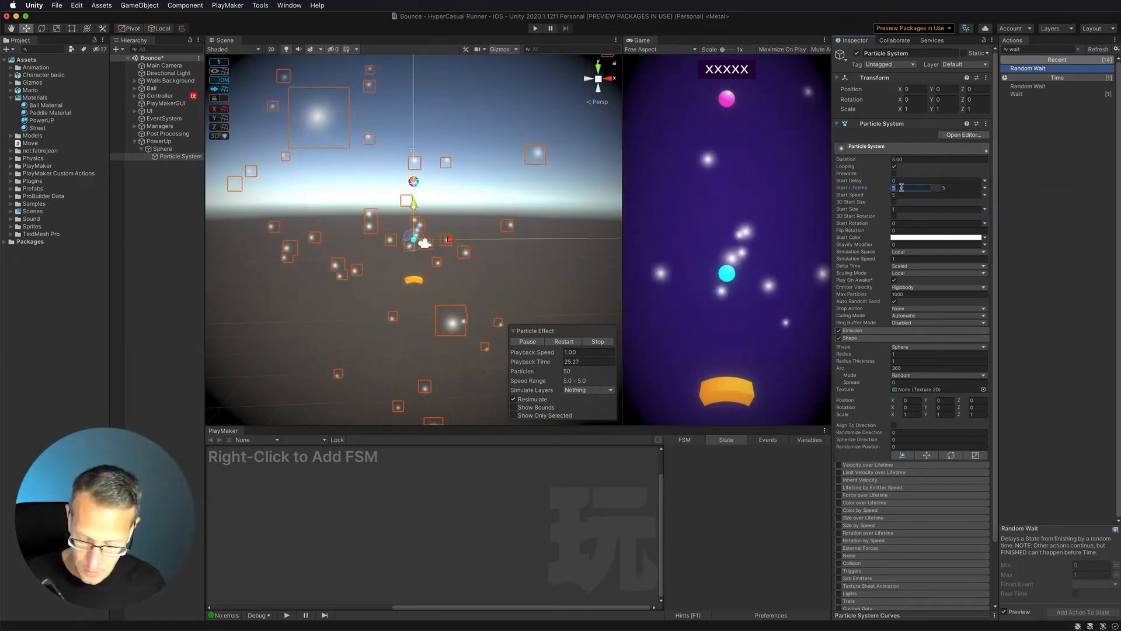
type("0.1")
key("Tab")
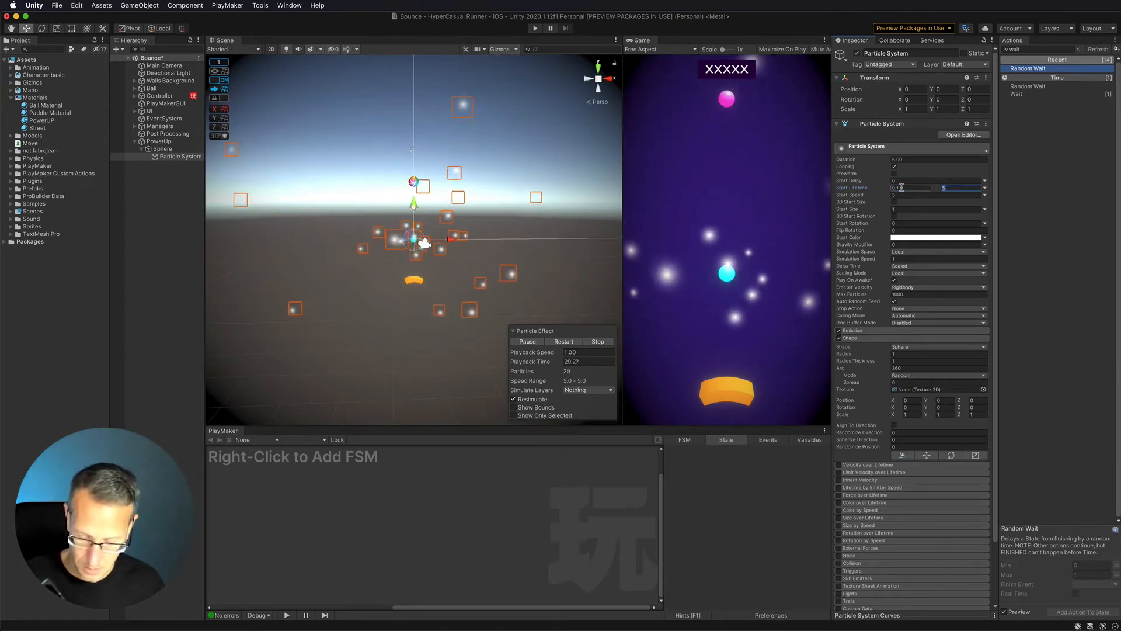
type("4")
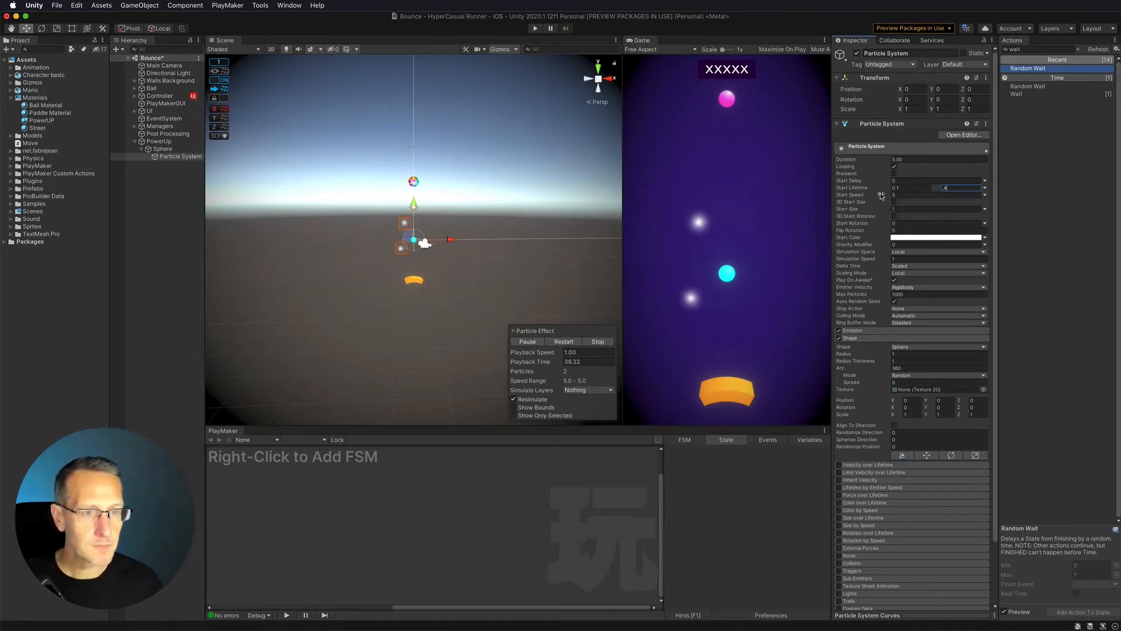
Make the particles' Start Speed random between two constants, 0.3 and 0.8.
left_click(986, 196)
left_click(1028, 221)
left_click(899, 196)
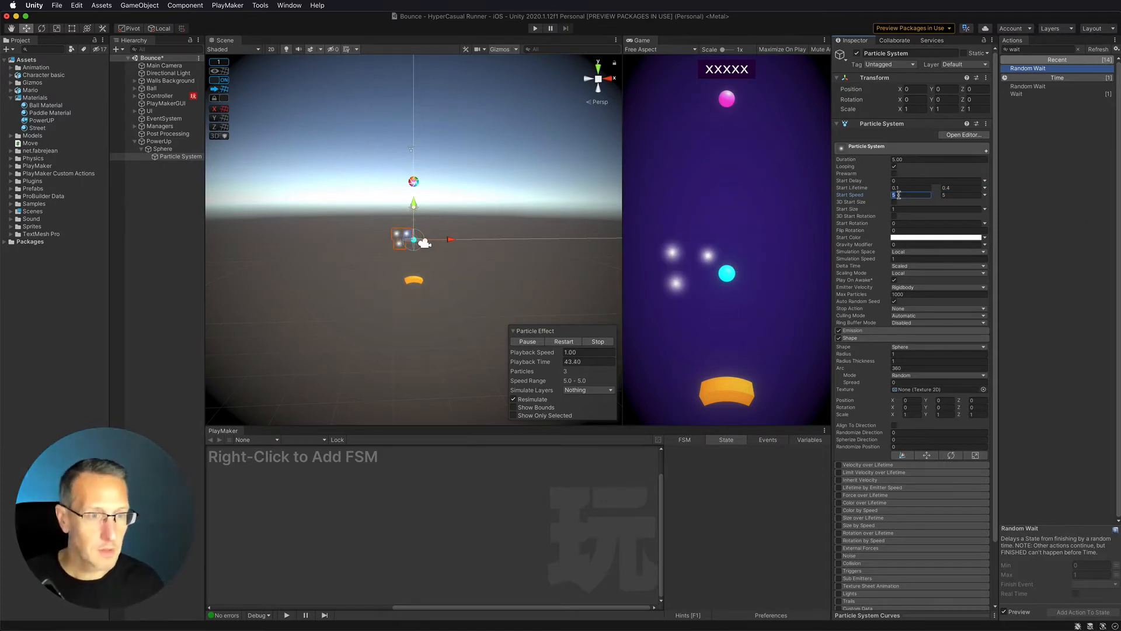
type("0.5")
key("Tab")
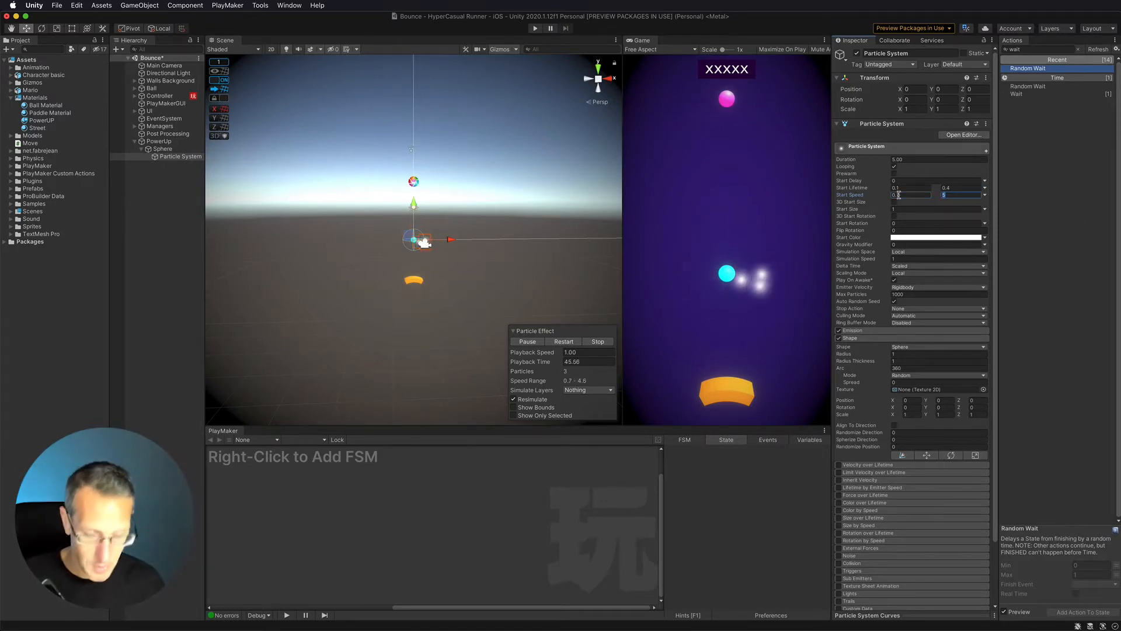
type("0.8")
key("Tab")
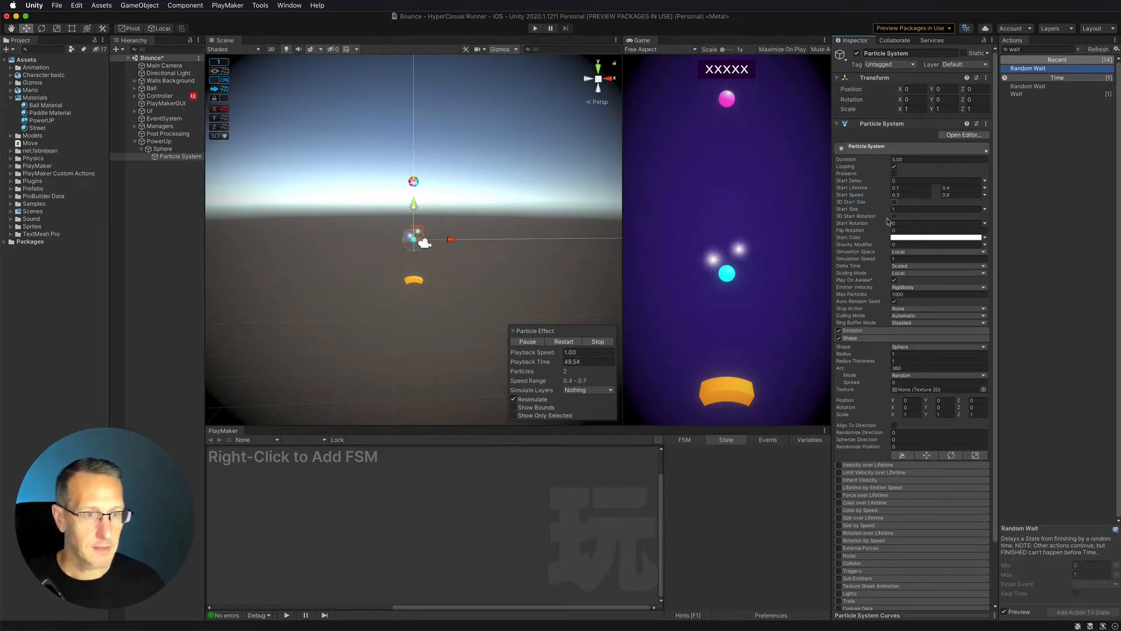
Make the particles' Start Size random between two constants, 0.3 and 0.5.
left_click(985, 211)
left_click(1031, 234)
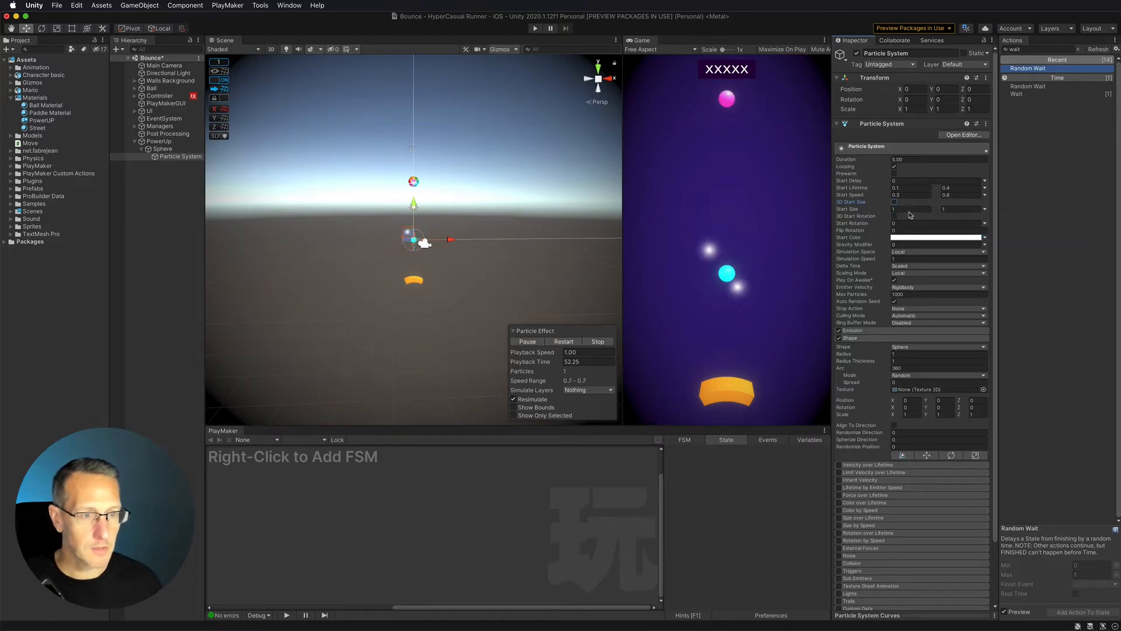
left_click(904, 209)
type("0.3")
key("Tab")
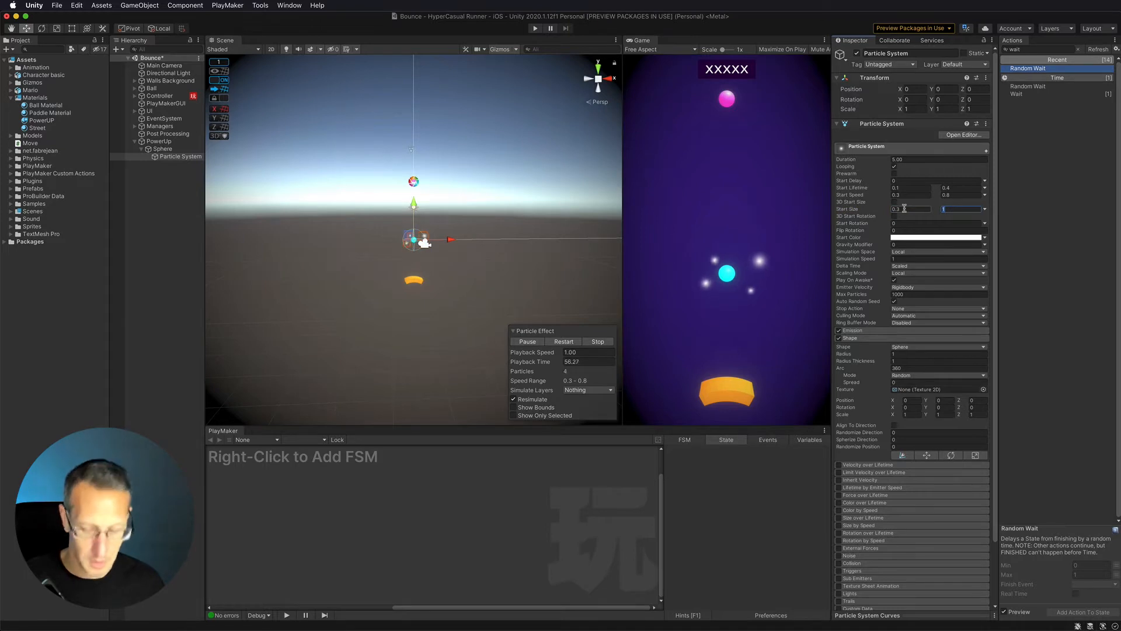
key("BackSpace")
key("Tab")
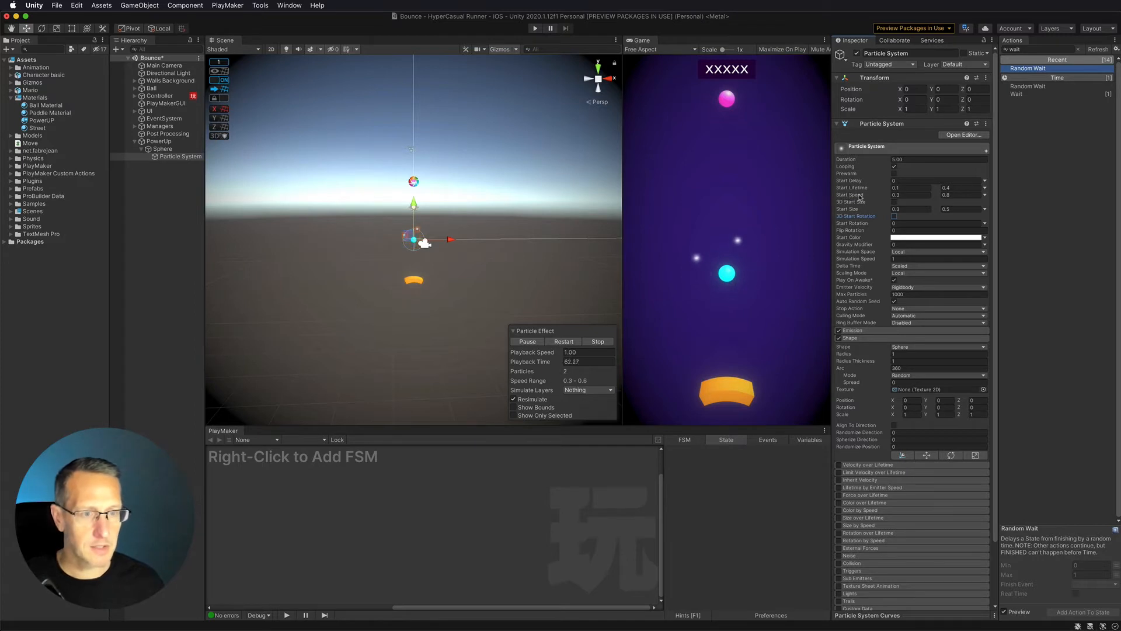
Shorten the particles' random Start Lifetime to a range of 0.05 to 0.2.
left_click(903, 189)
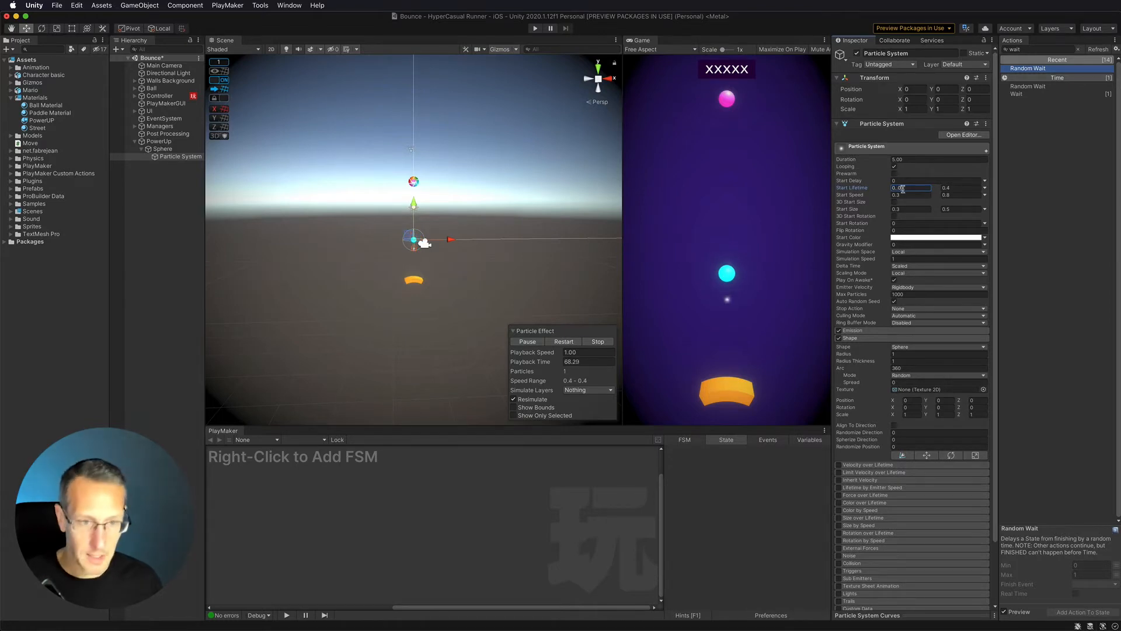
left_click(897, 189)
key("BackSpace")
left_click(949, 189)
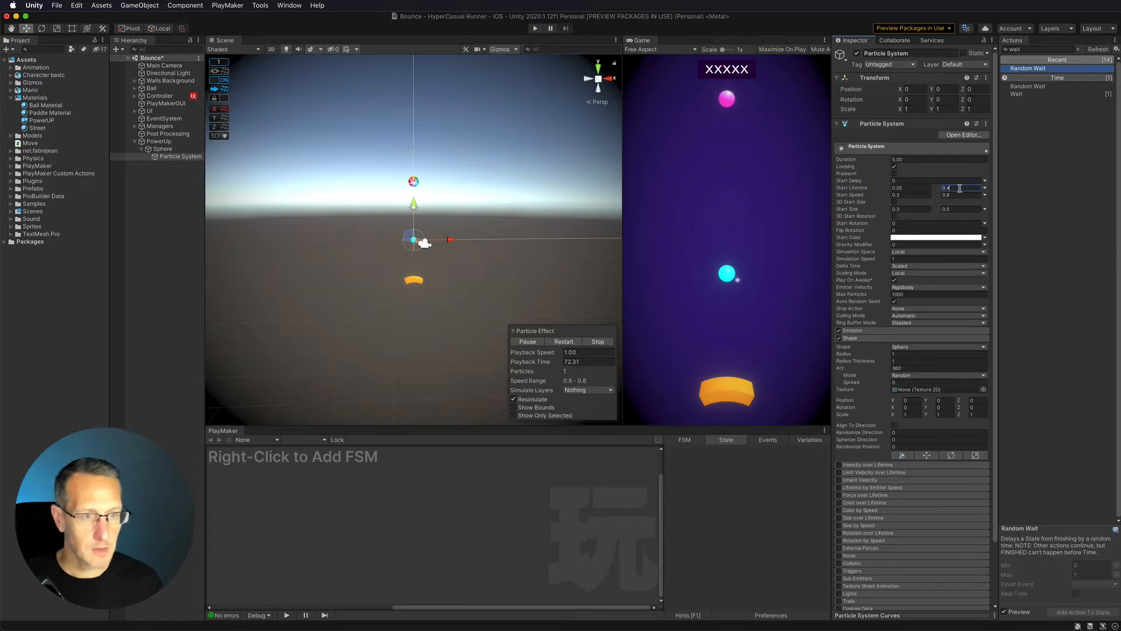
type("0.2")
key("Tab")
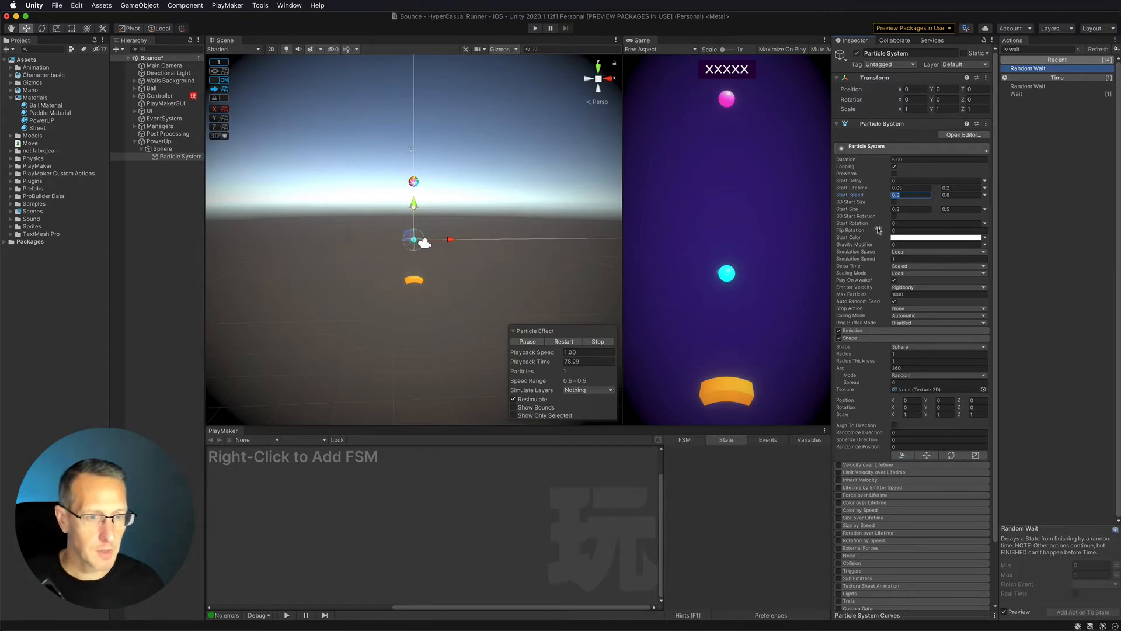
Try an emission Rate over Time of 50 for the particle system and raise it to 200.
left_click(858, 330)
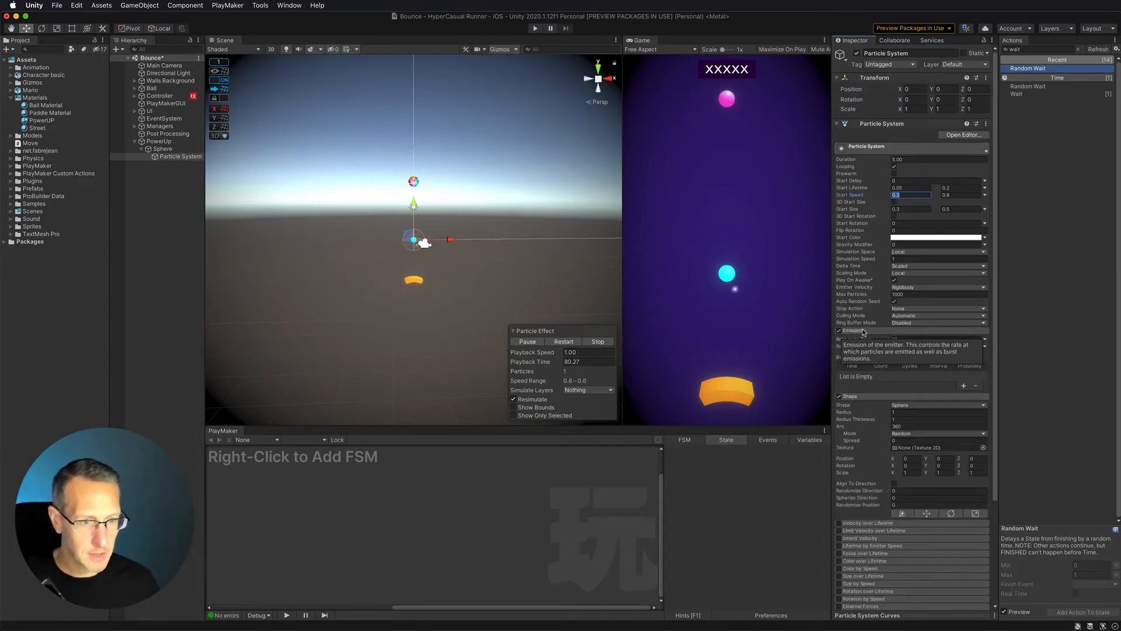
left_click(901, 340)
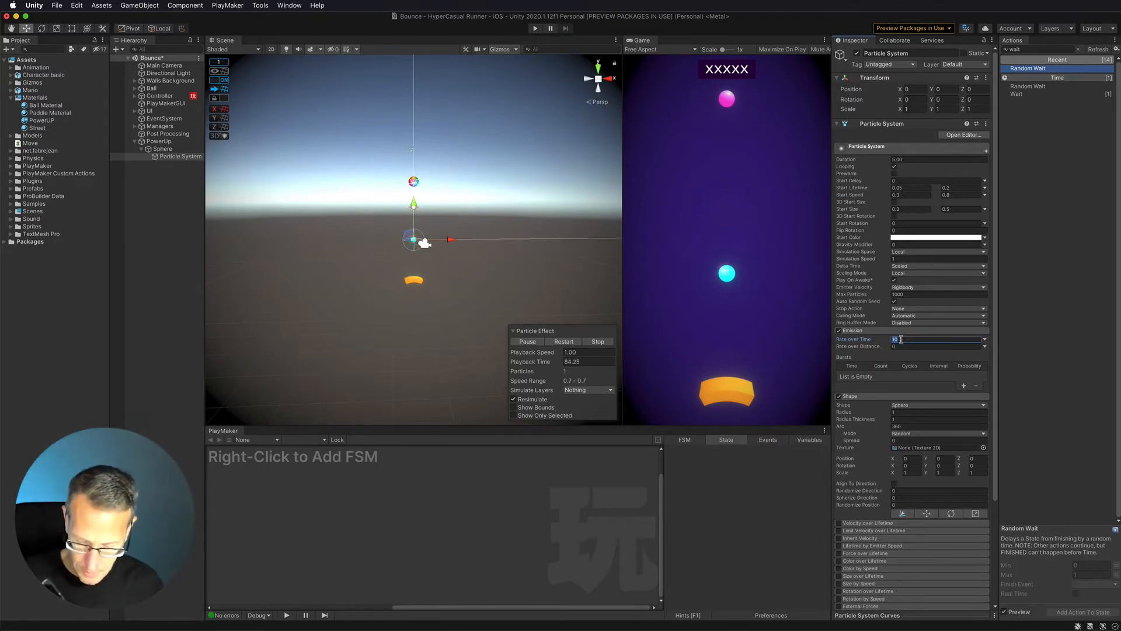
type("50")
key("Tab")
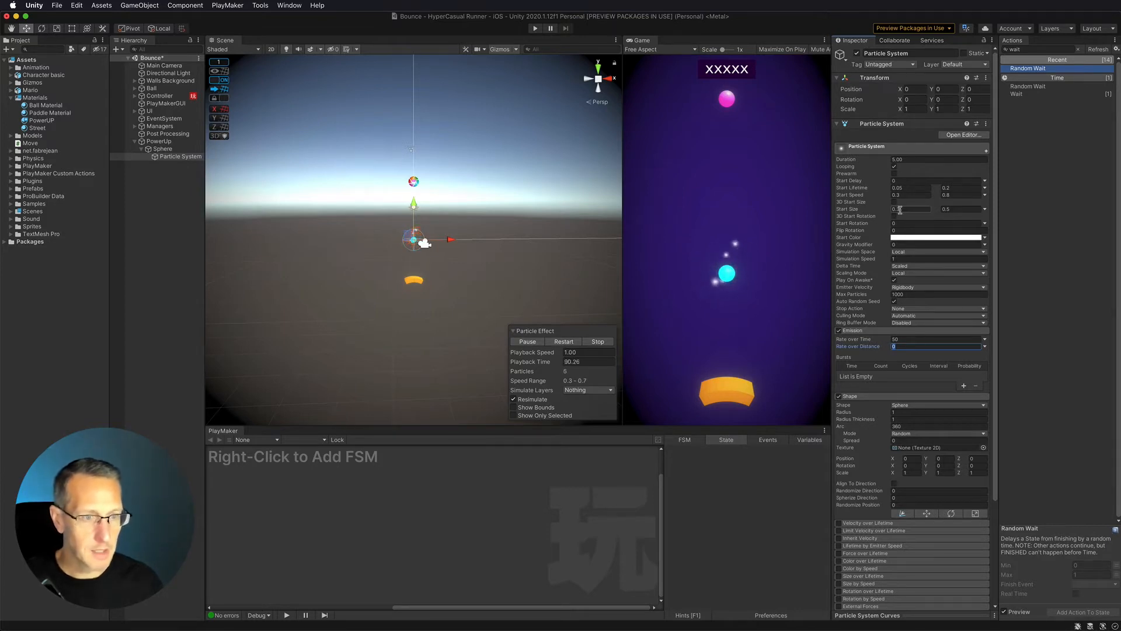
left_click(907, 339)
type("20")
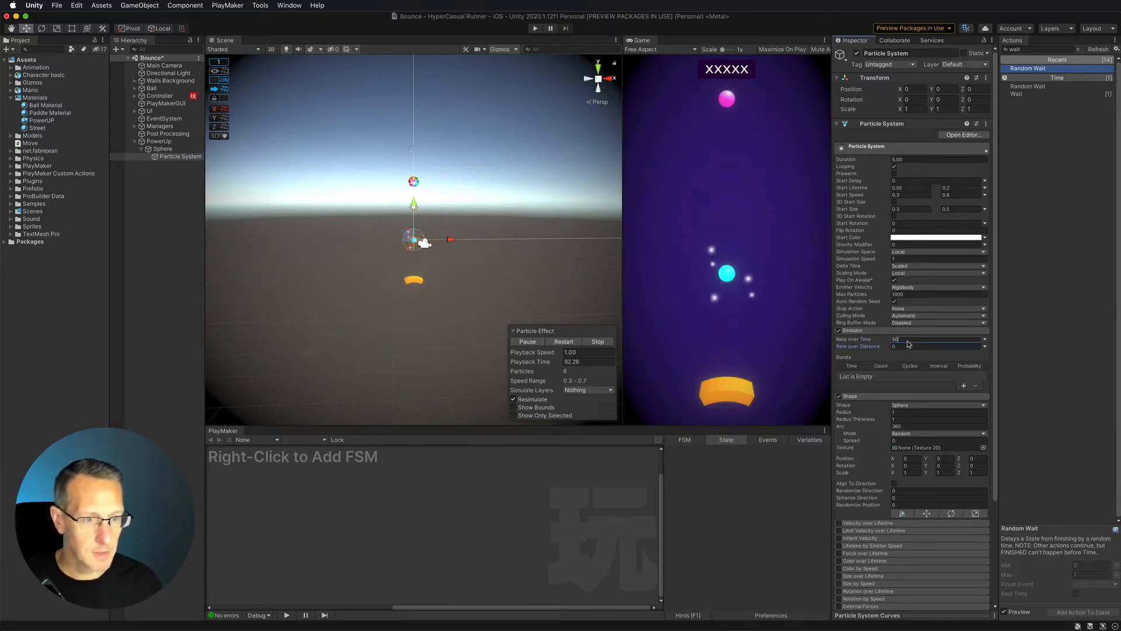
type("0")
key("Tab")
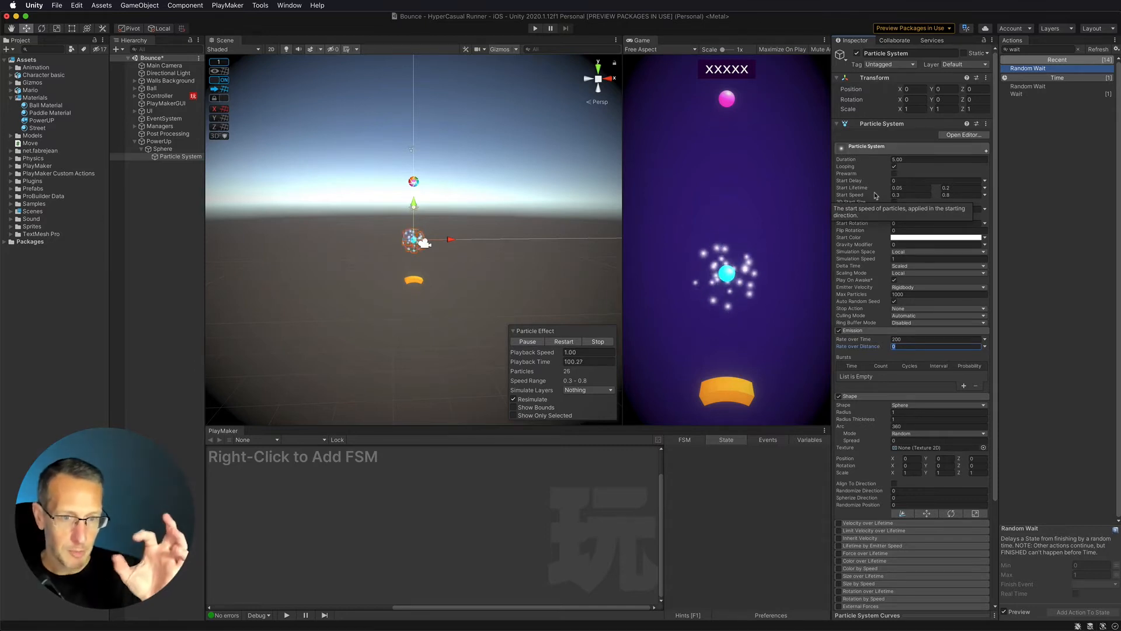
Set the particles' Start Speed range to 0.05 and 0.2, and reduce the emitter shape's radius to about 0.44.
left_click(909, 193)
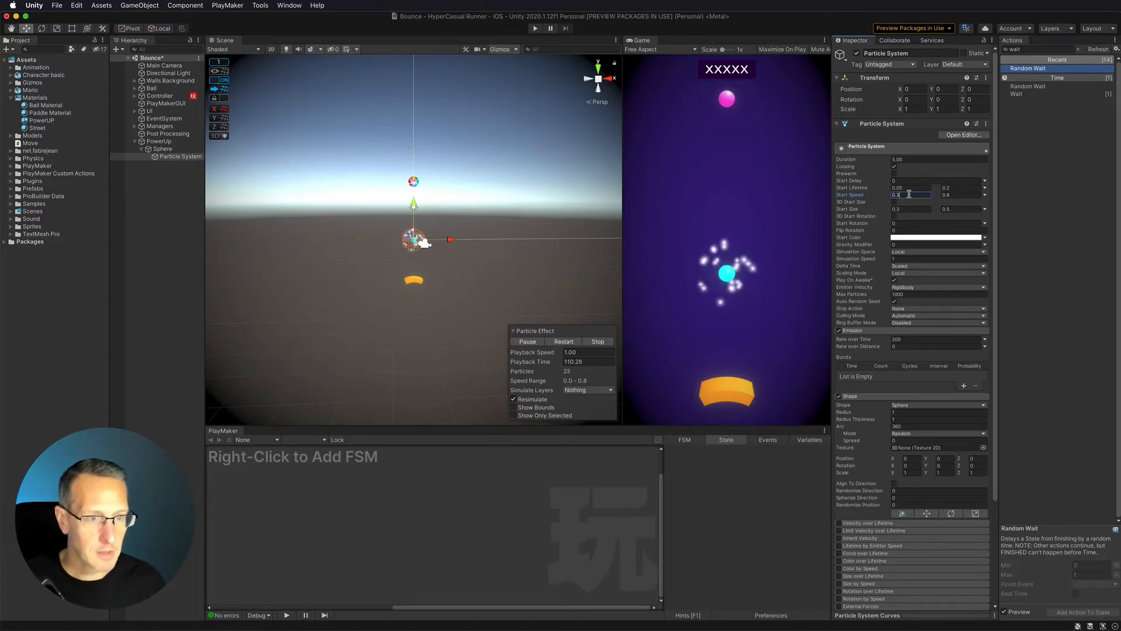
type("0.0")
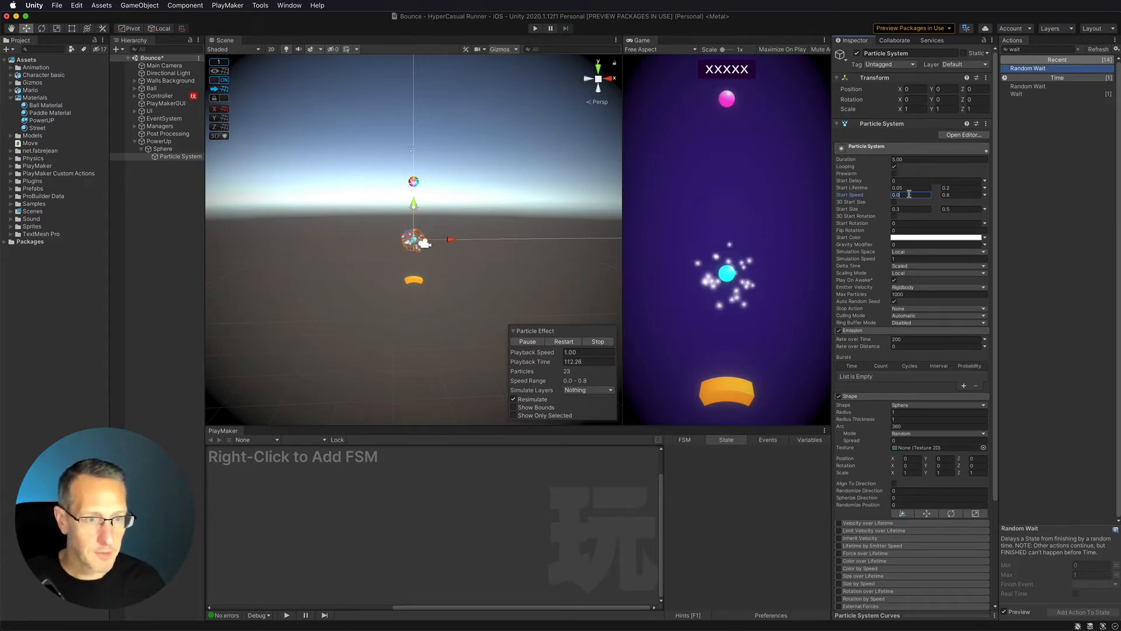
type("5")
key("Tab")
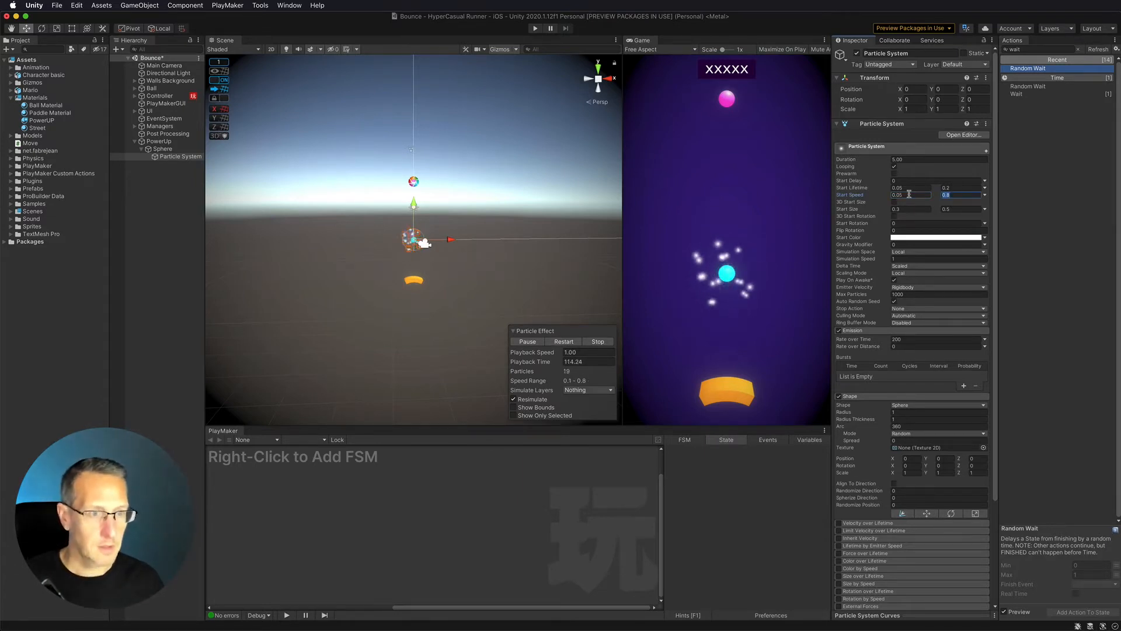
type("0.1")
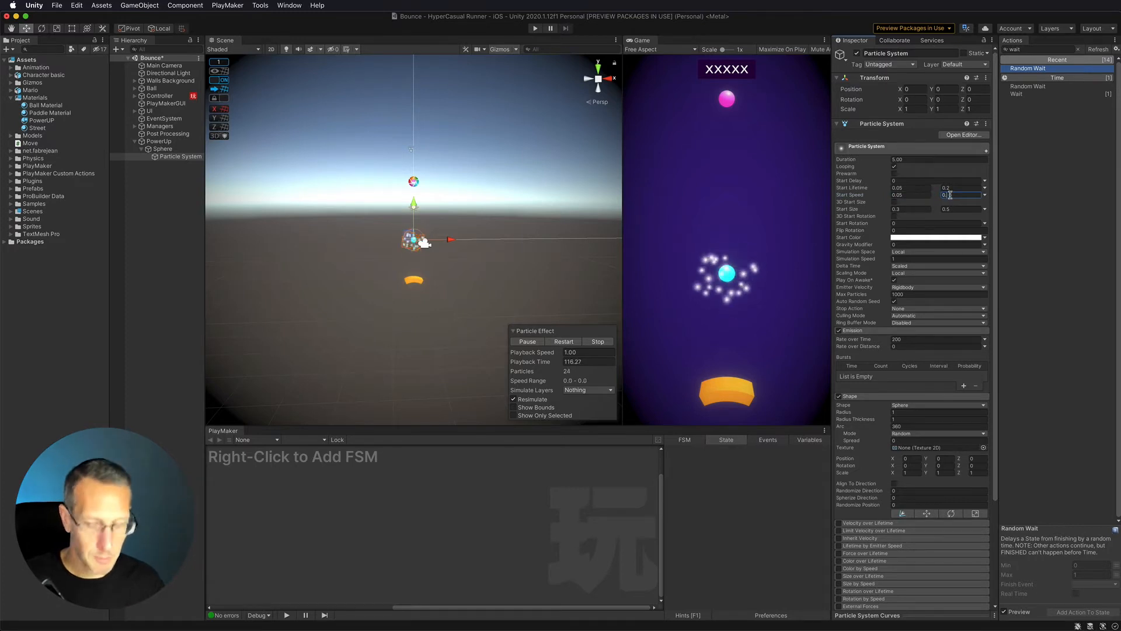
type("2")
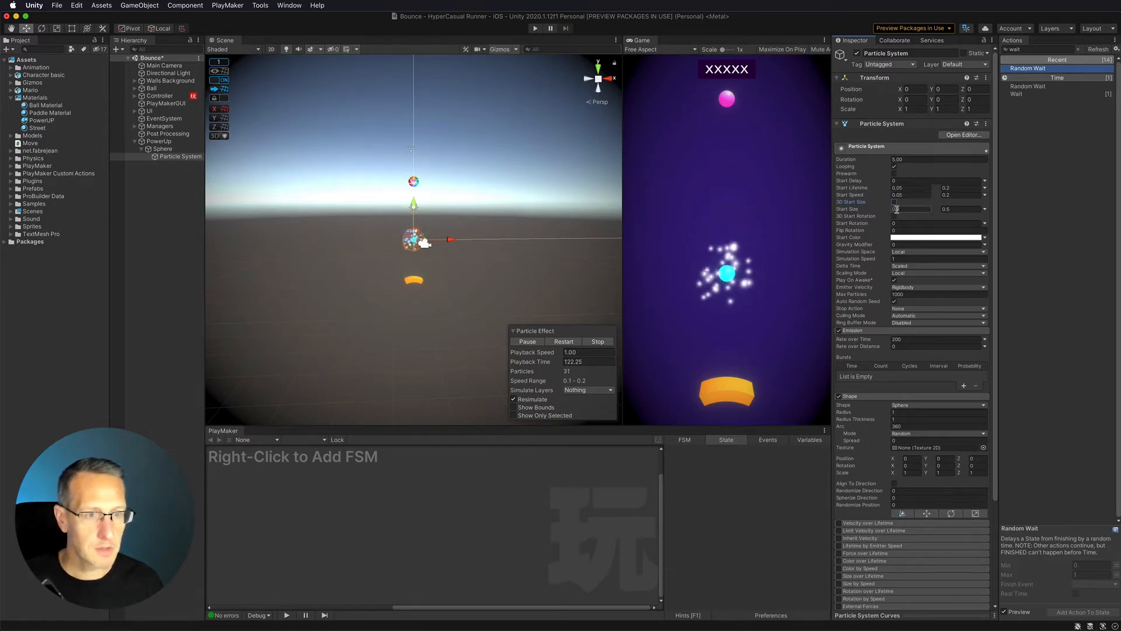
left_click(958, 188)
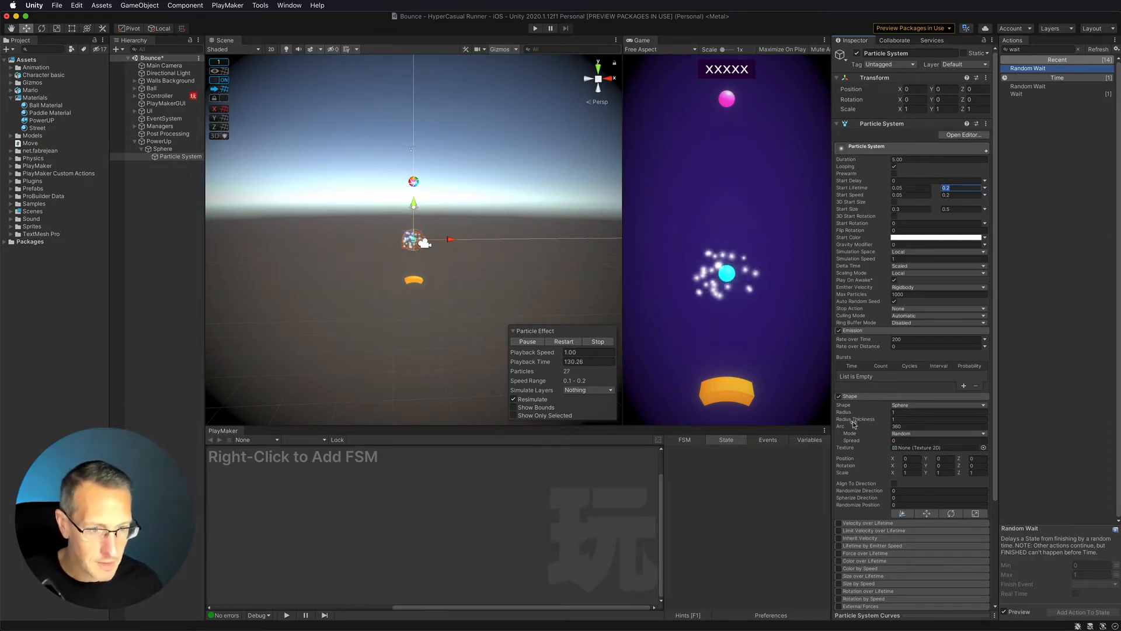
left_click_drag(854, 411, 846, 410)
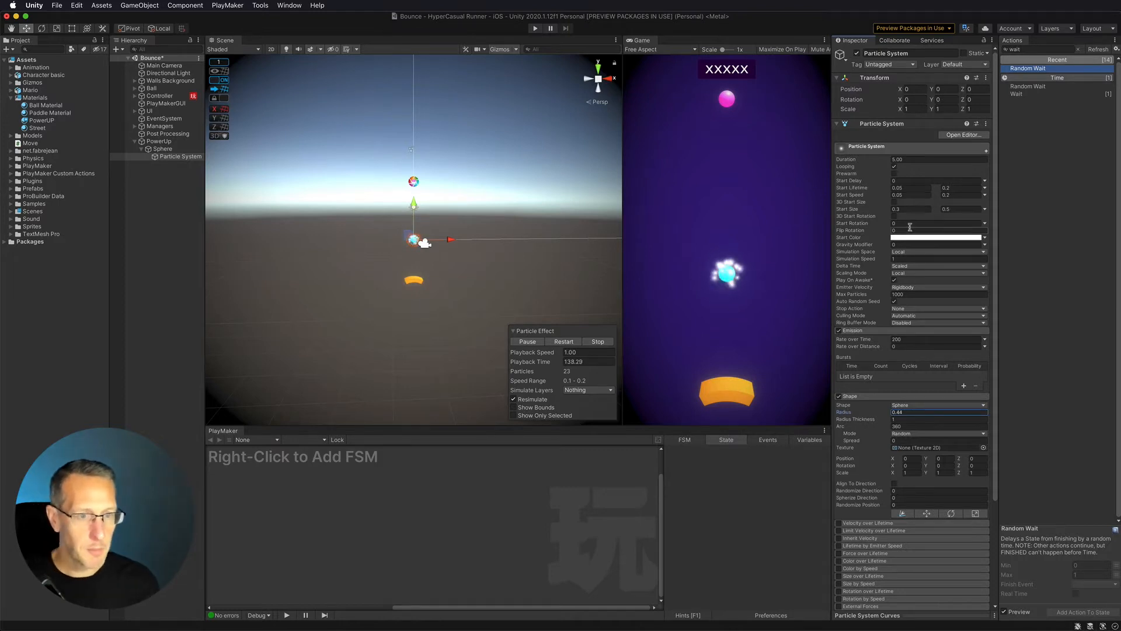
Make the particles' Start Color random between two colors and set the first one to cyan (00FDFF).
left_click(986, 238)
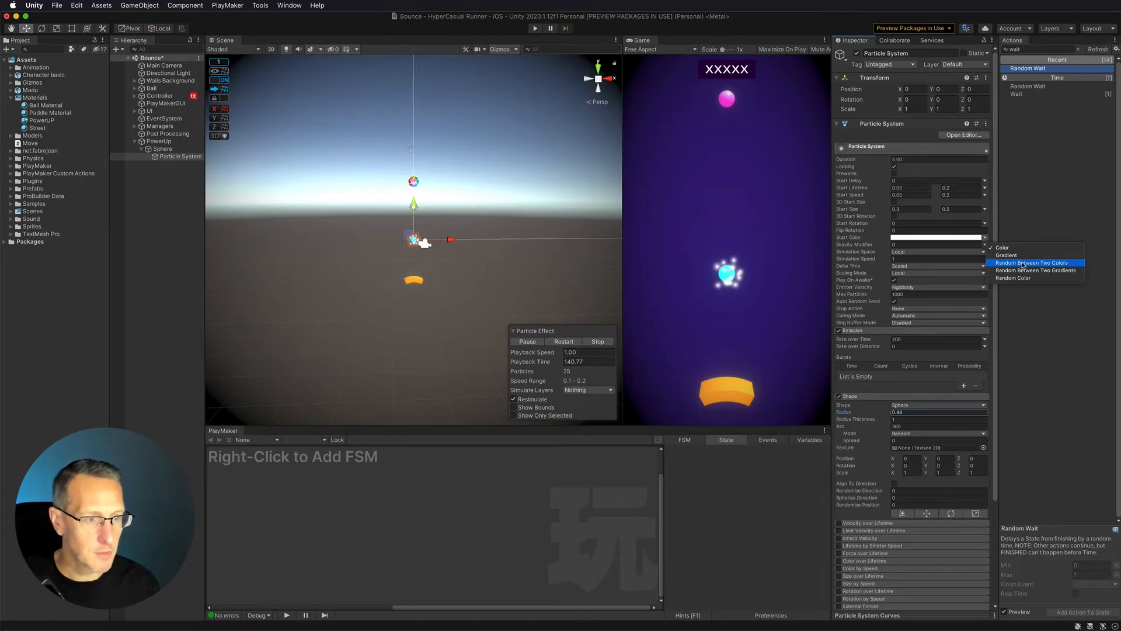
left_click(1024, 263)
left_click(895, 238)
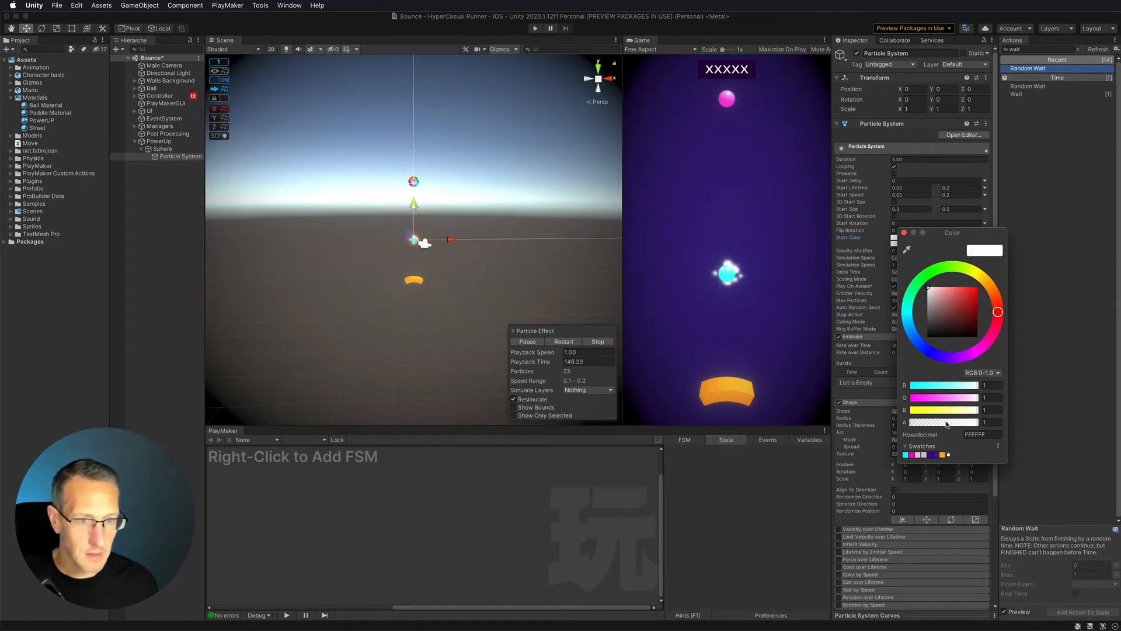
left_click(905, 314)
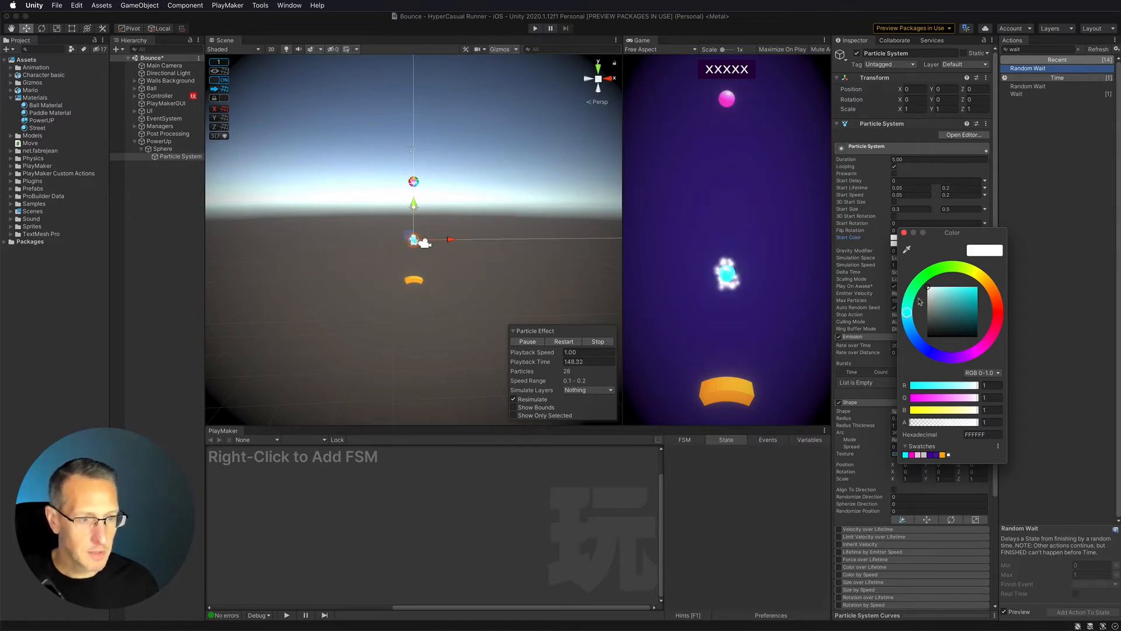
left_click_drag(946, 327, 983, 273)
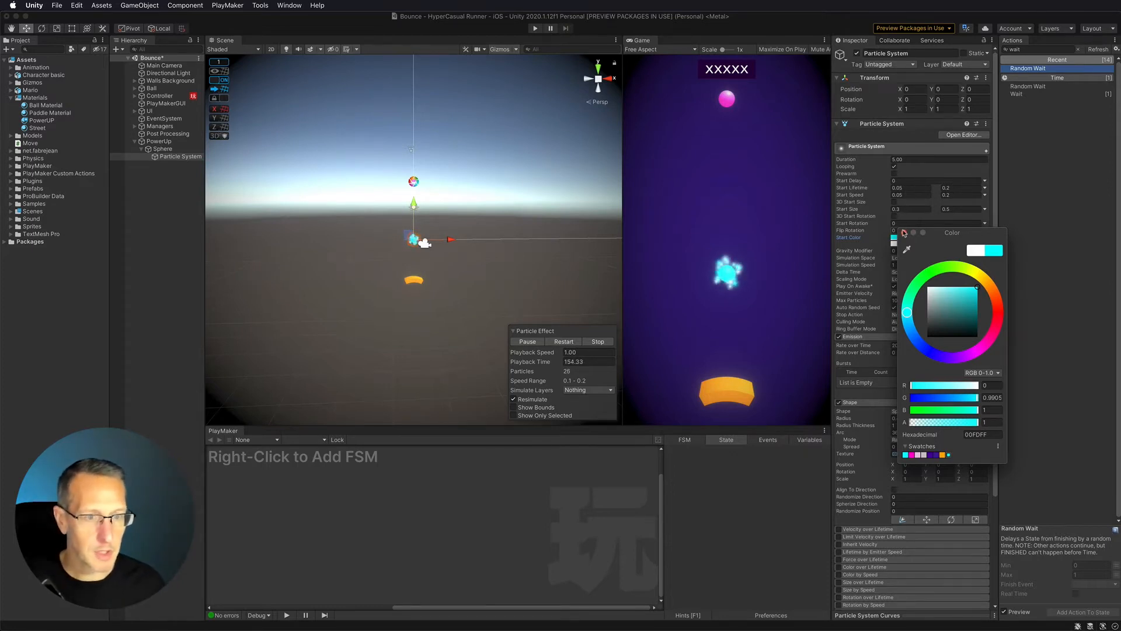
left_click(904, 233)
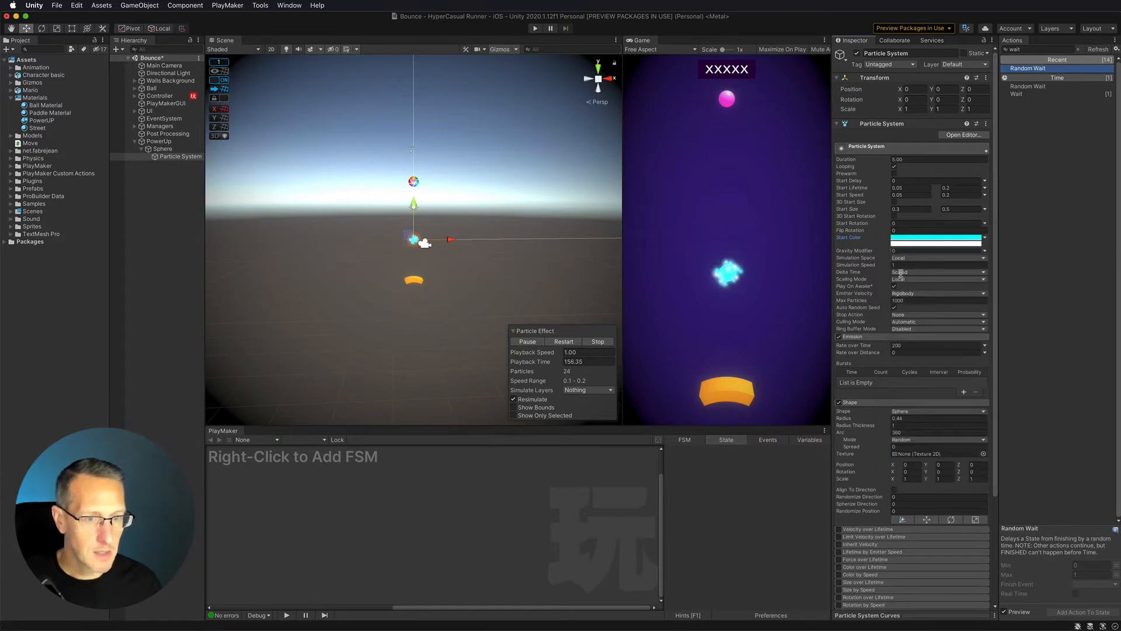
Lower the alpha of the cyan start color to about 0.38 and of the white start color to about 0.56.
left_click(923, 238)
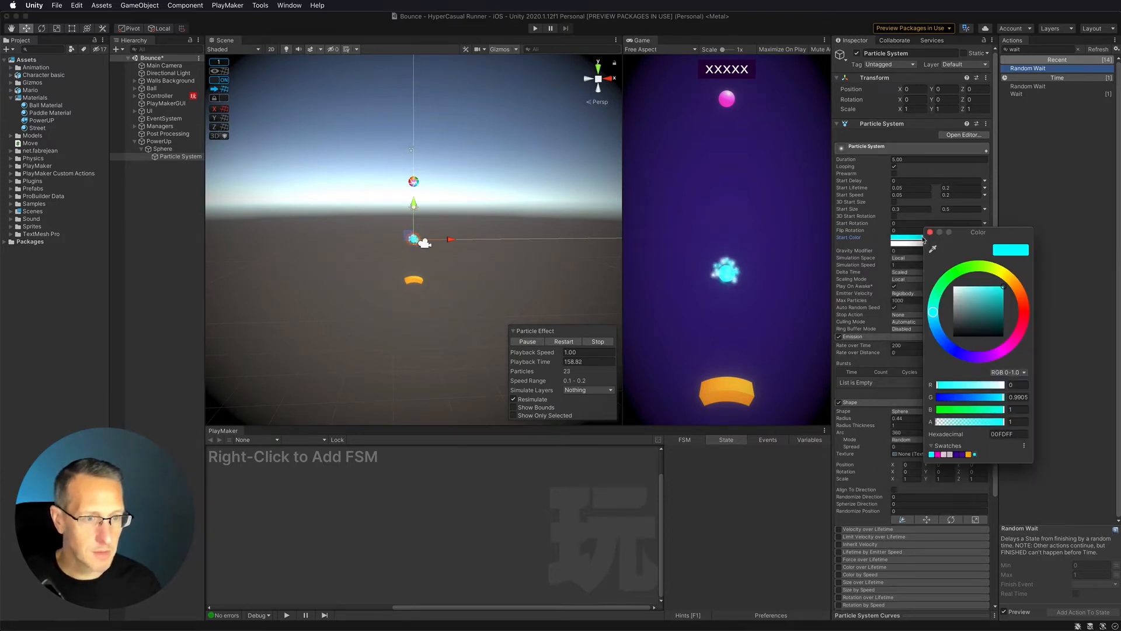
left_click(966, 422)
left_click_drag(964, 423, 960, 420)
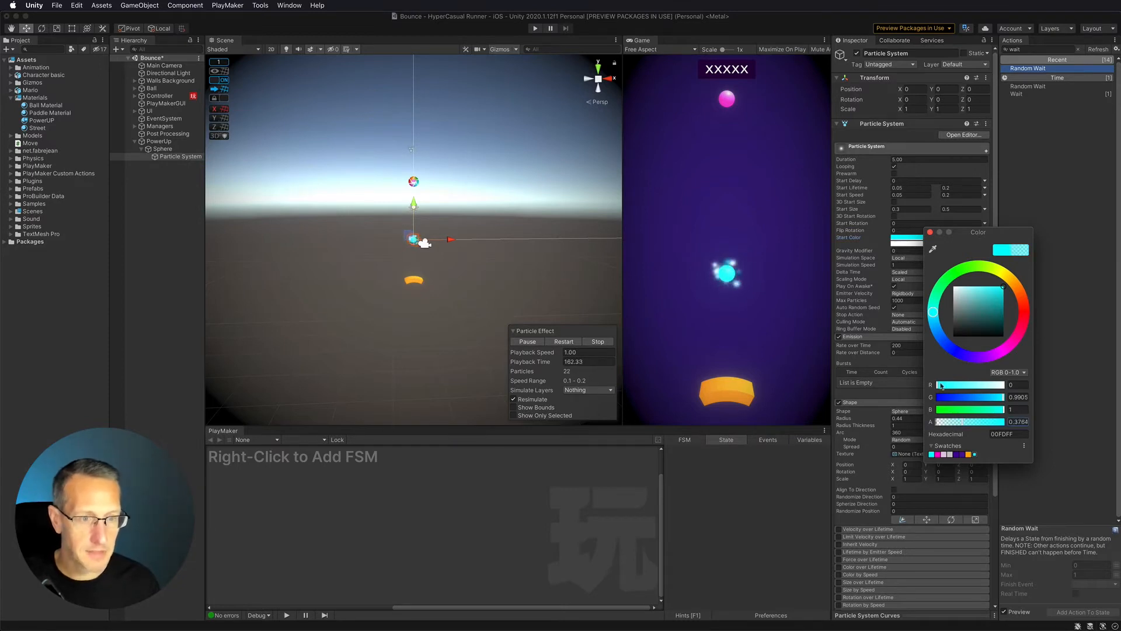
left_click(929, 233)
left_click(905, 245)
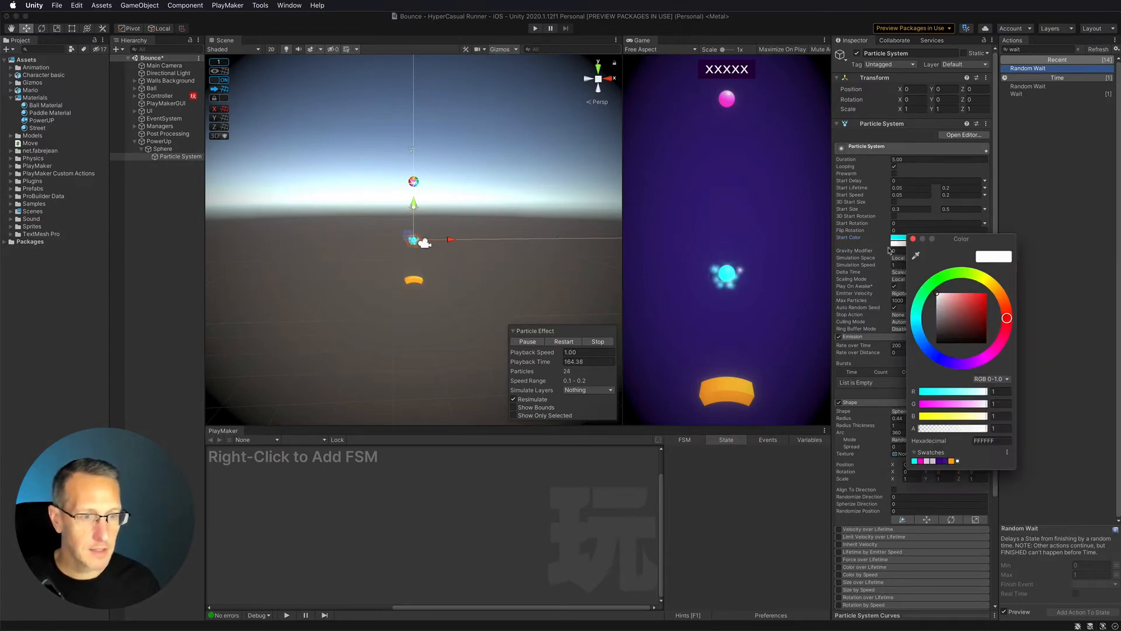
left_click(941, 430)
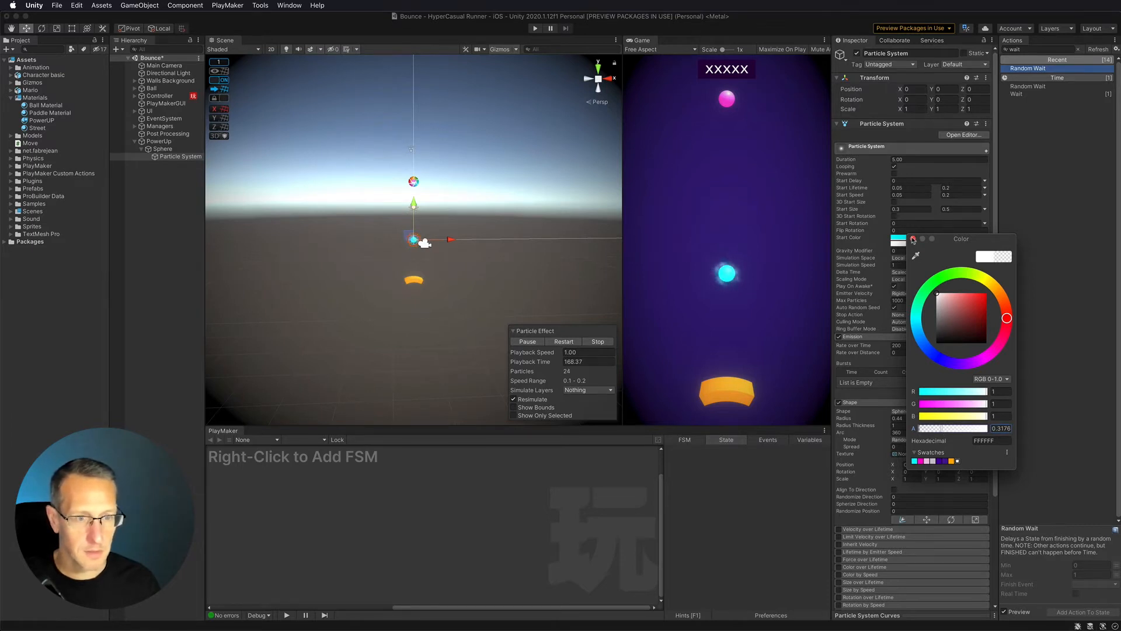
left_click_drag(942, 430, 957, 429)
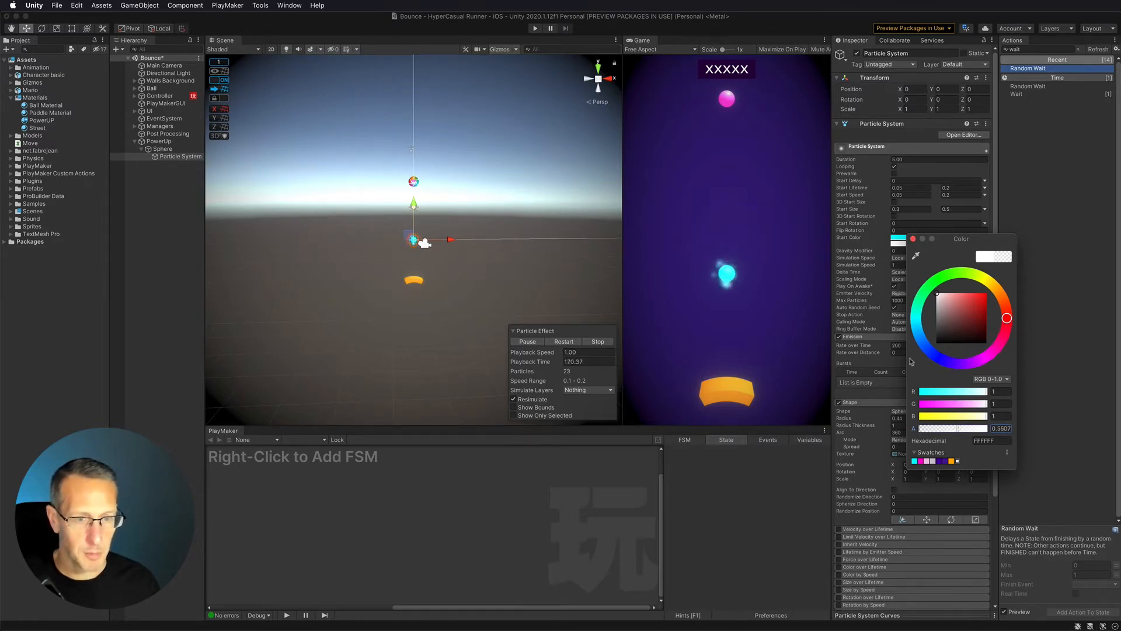
left_click(913, 239)
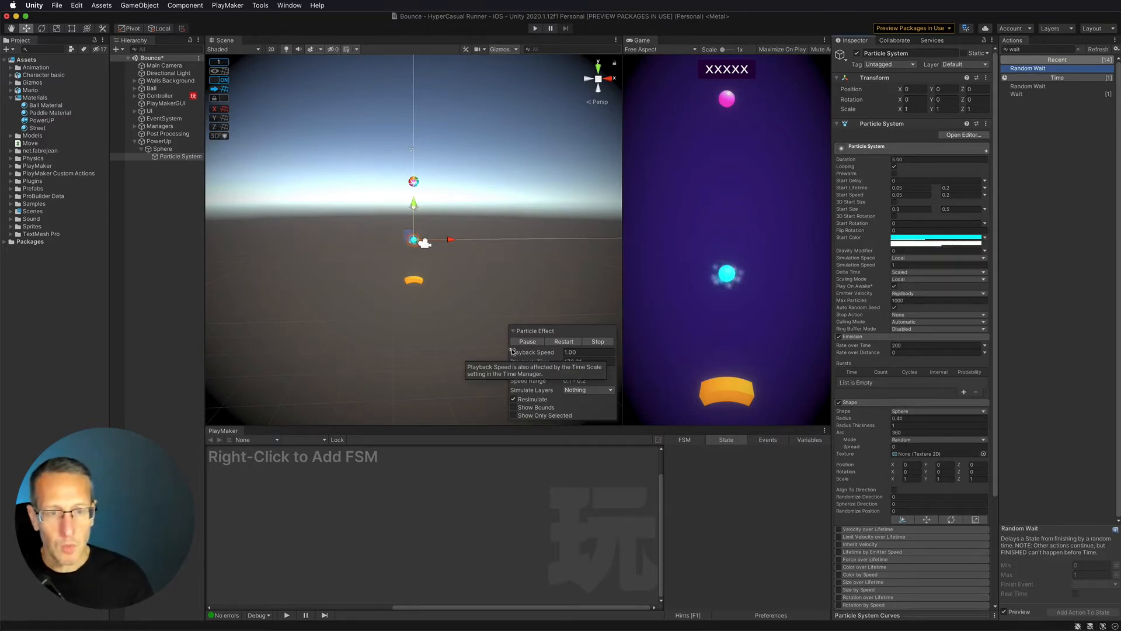
Collapse the sphere's children in the object tree and rename the sphere PowerUpBall.
left_click(142, 149)
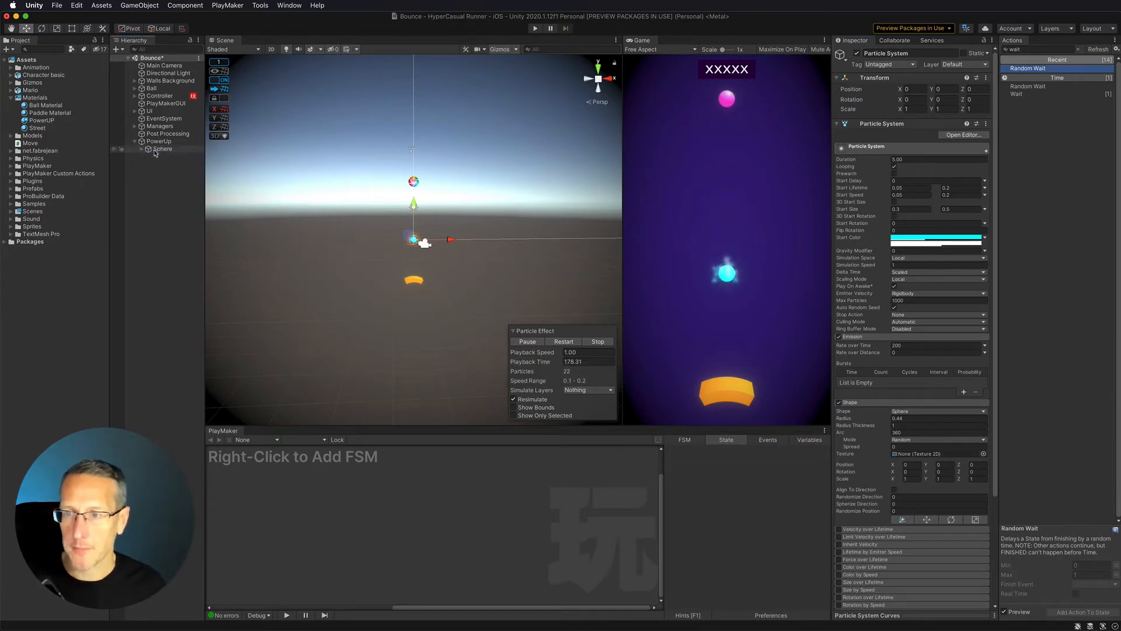
left_click(157, 150)
left_click(163, 149)
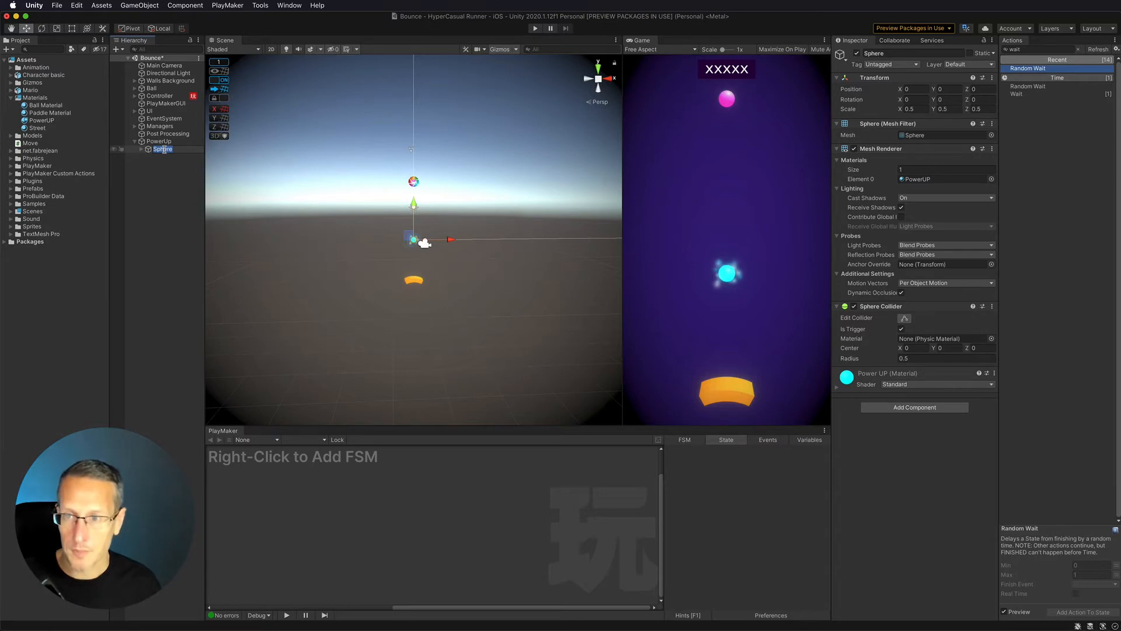
type("PowerUpBall")
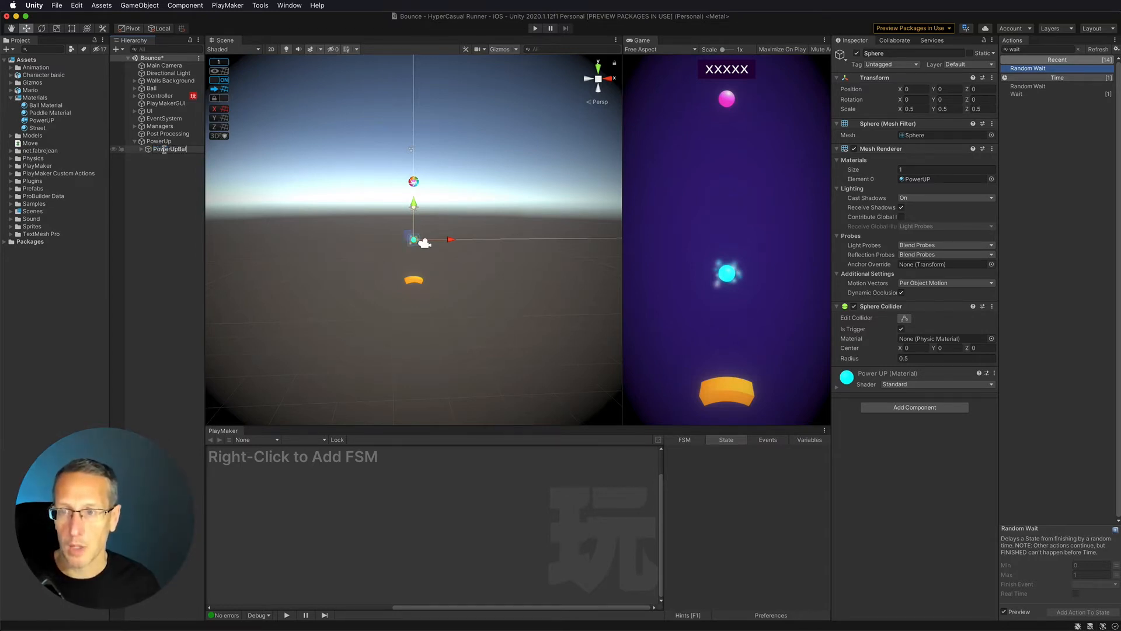
key("Return")
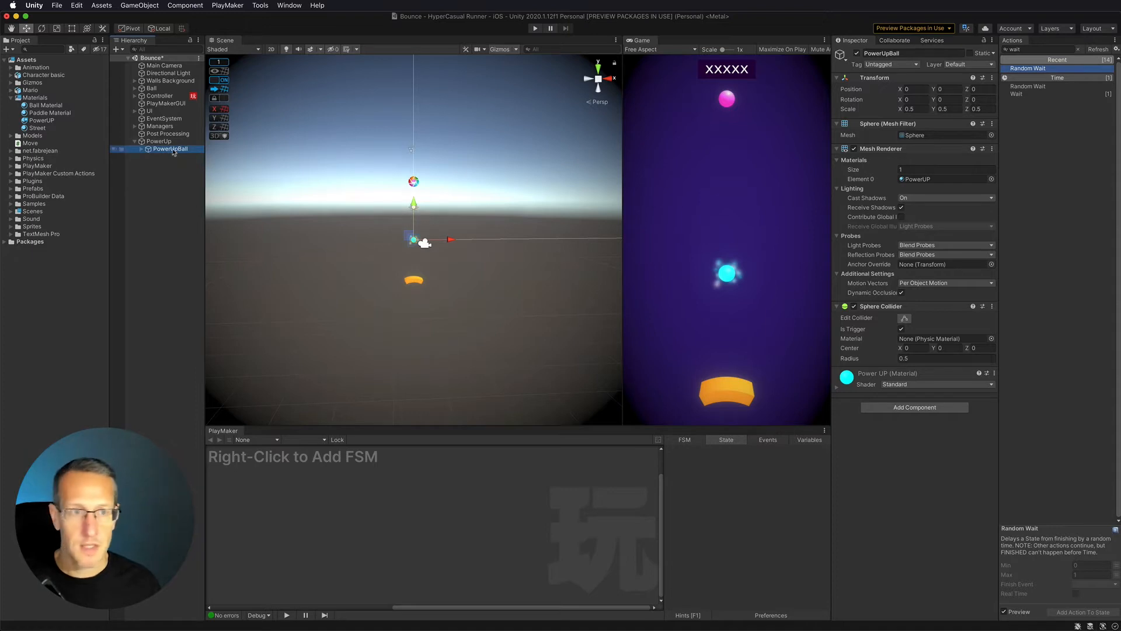
Add a PlayMaker FSM to the parent PowerUp object.
left_click(169, 142)
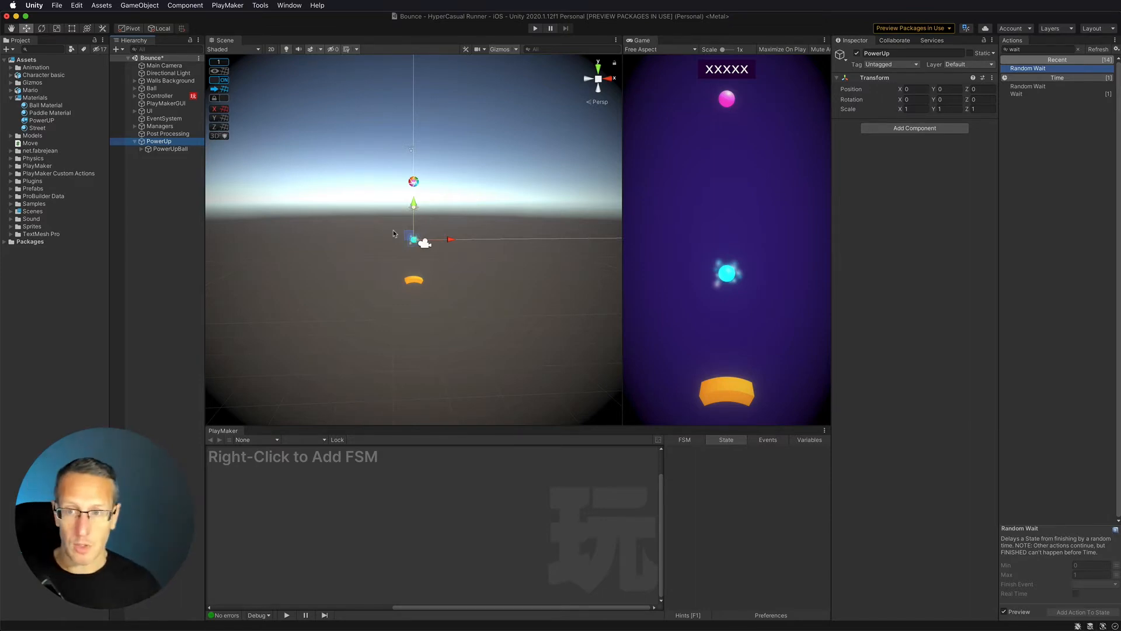
right_click(428, 484)
left_click(455, 487)
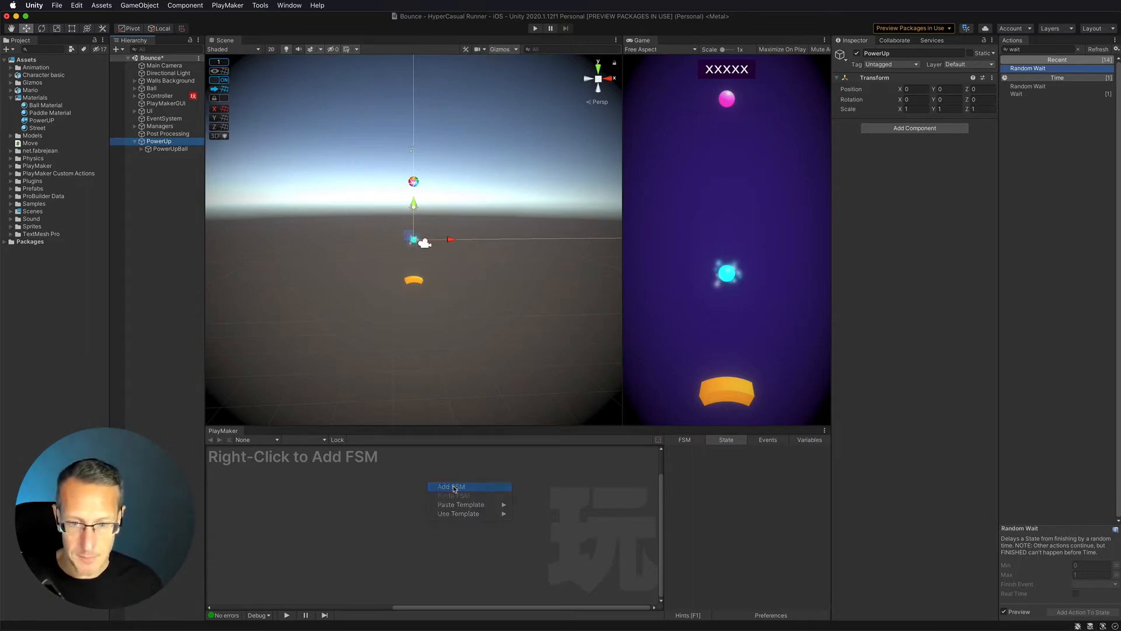
Rename the PowerUp object's new FSM to Detecting PowerUp Hit.
left_click_drag(243, 501, 369, 517)
left_click(911, 135)
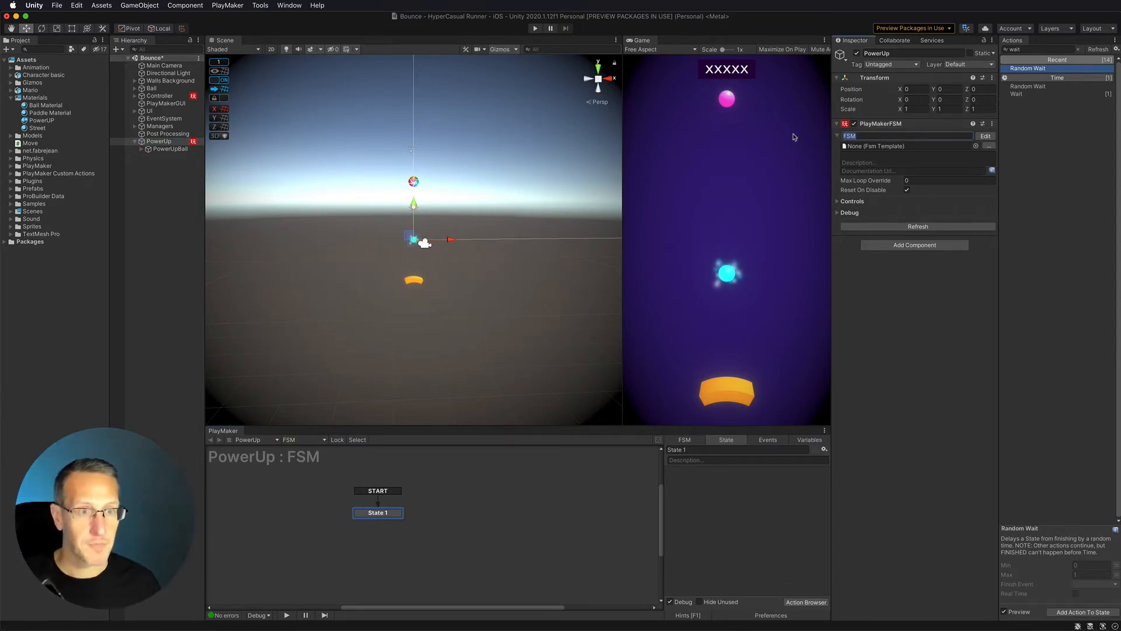
type("Detecting")
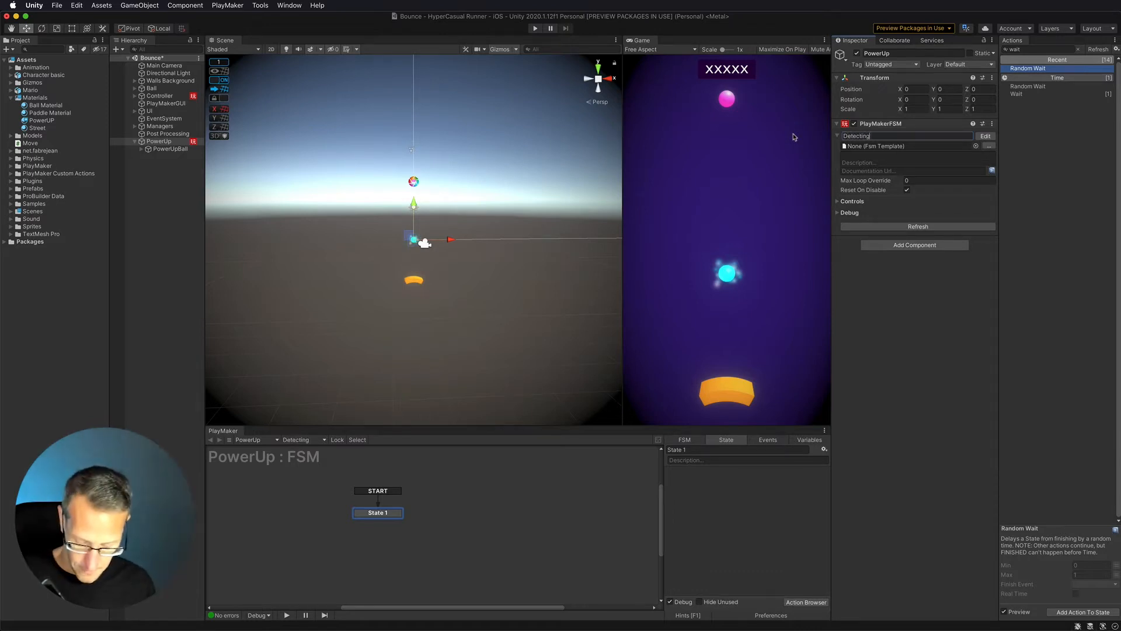
type(" PowerUp Hit")
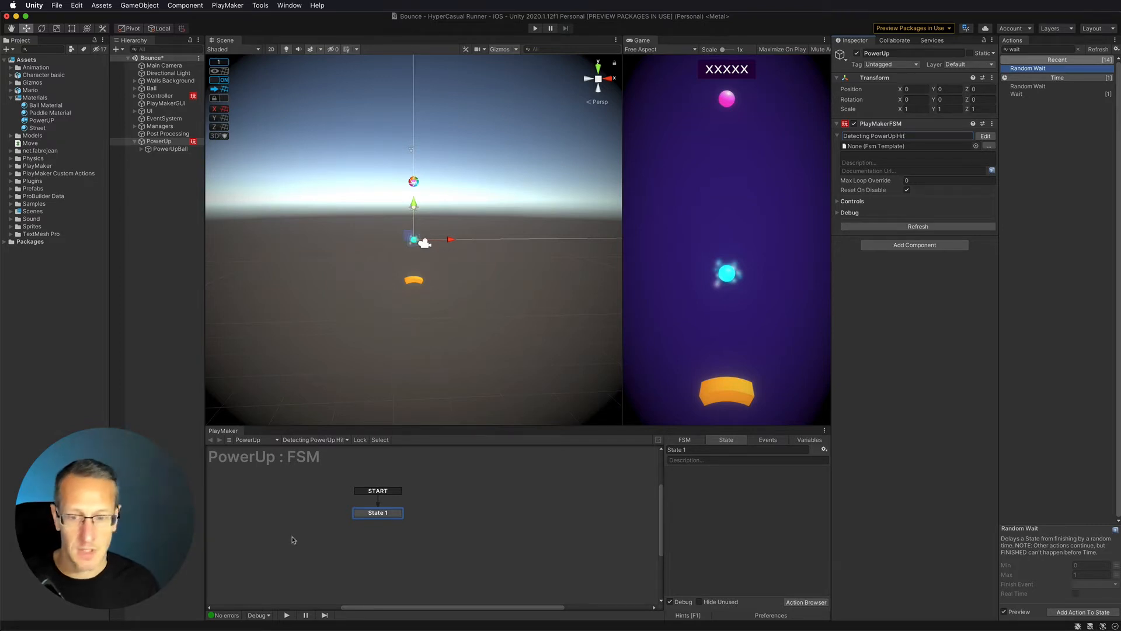
Reposition the FSM's first state slightly in the graph and rename it Detect.
left_click(344, 516)
left_click_drag(384, 515, 391, 514)
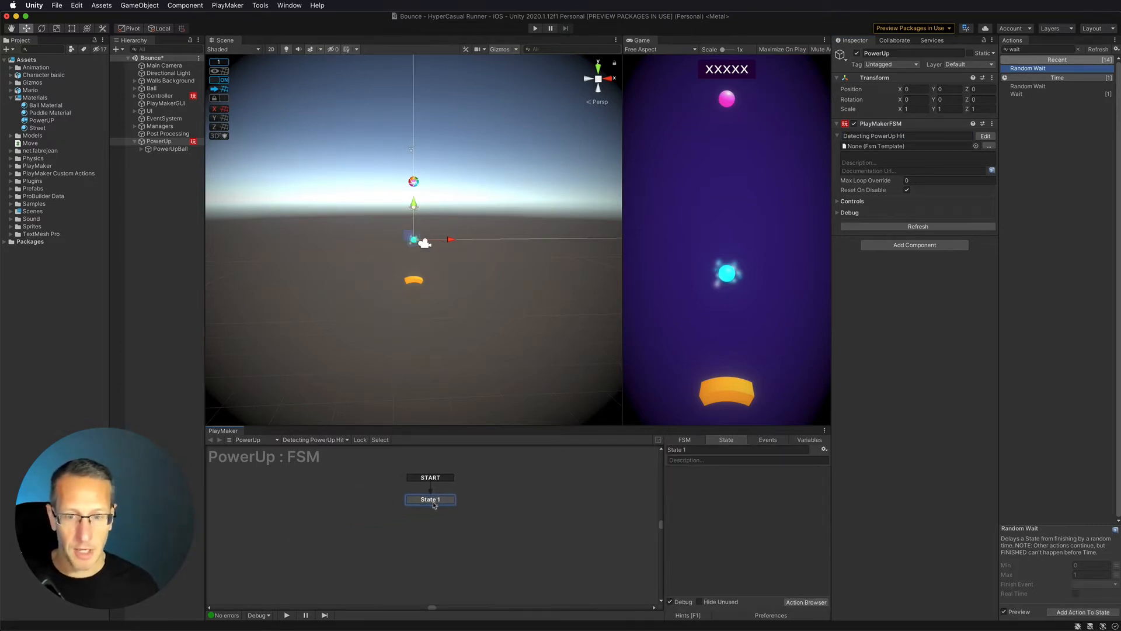
left_click(714, 450)
left_click_drag(715, 450, 645, 443)
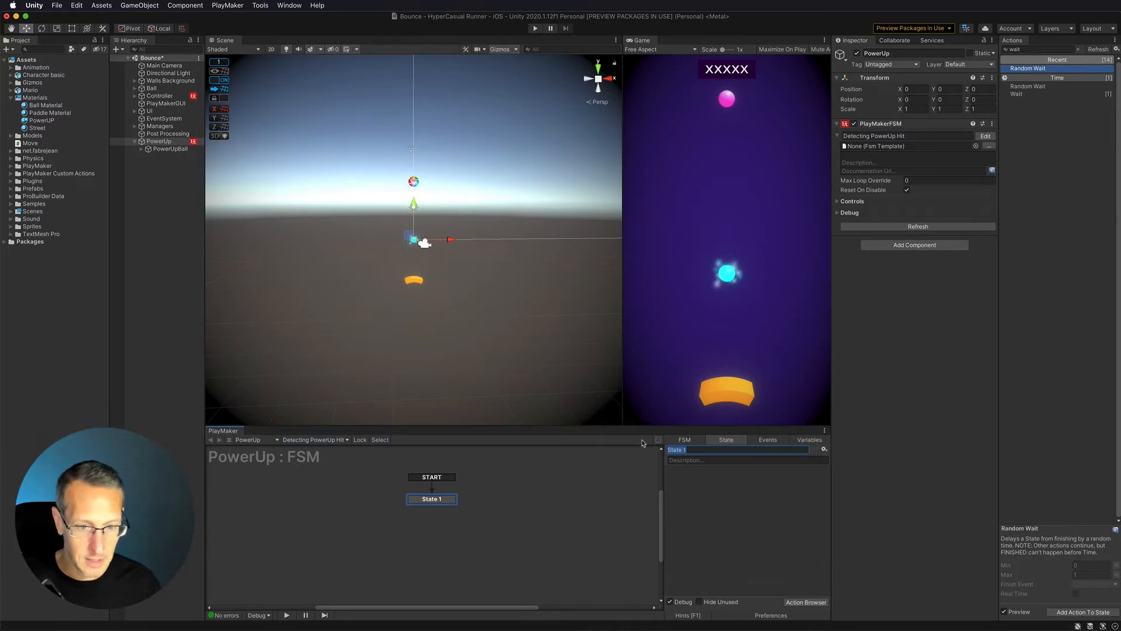
type("Detect")
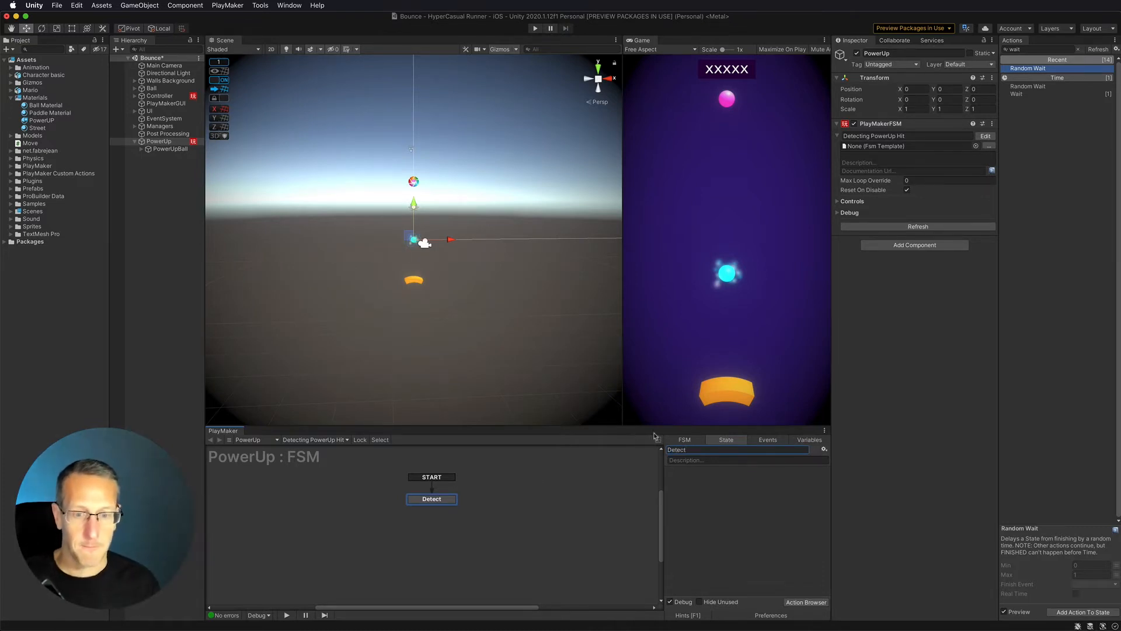
Change the start state's name to PowerUp Placement.
double_click(683, 451)
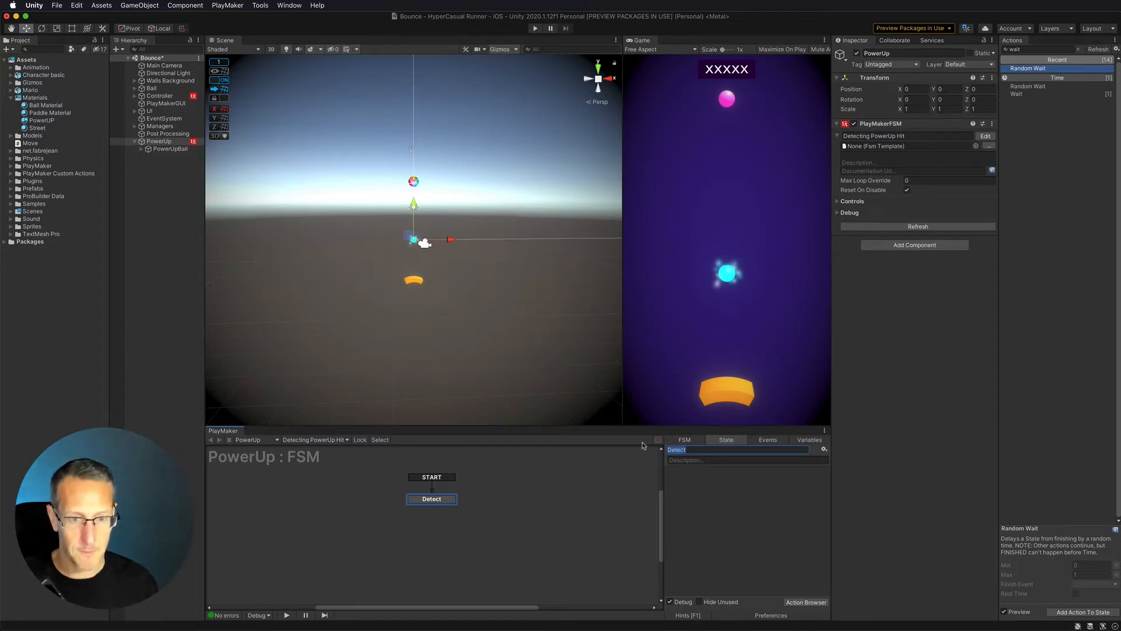
type("PowerUp Pla")
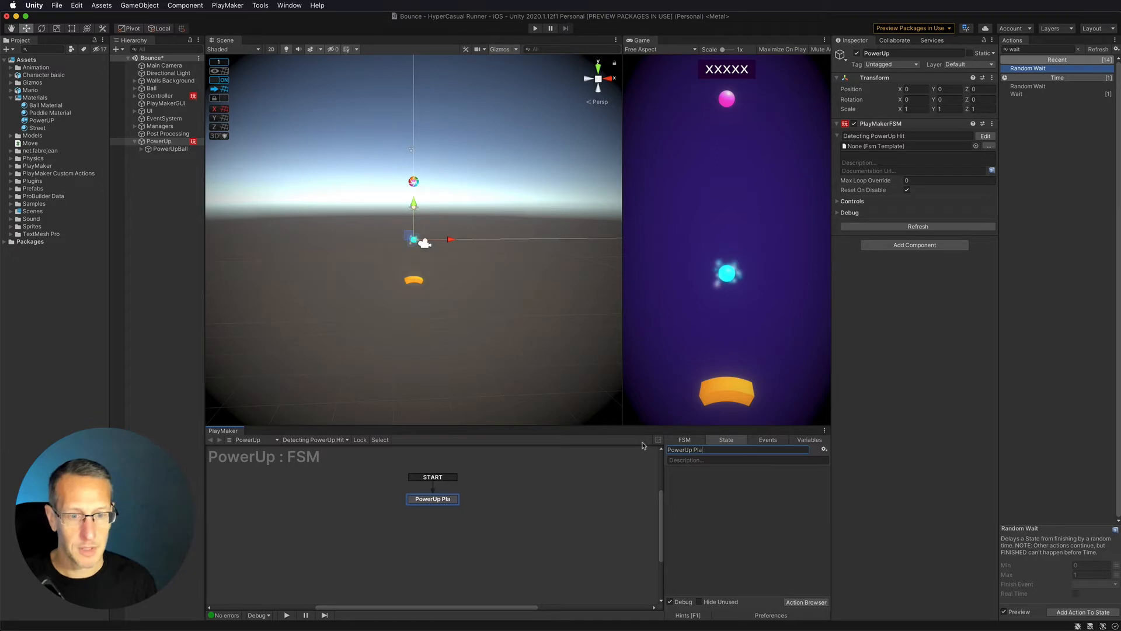
type("cement")
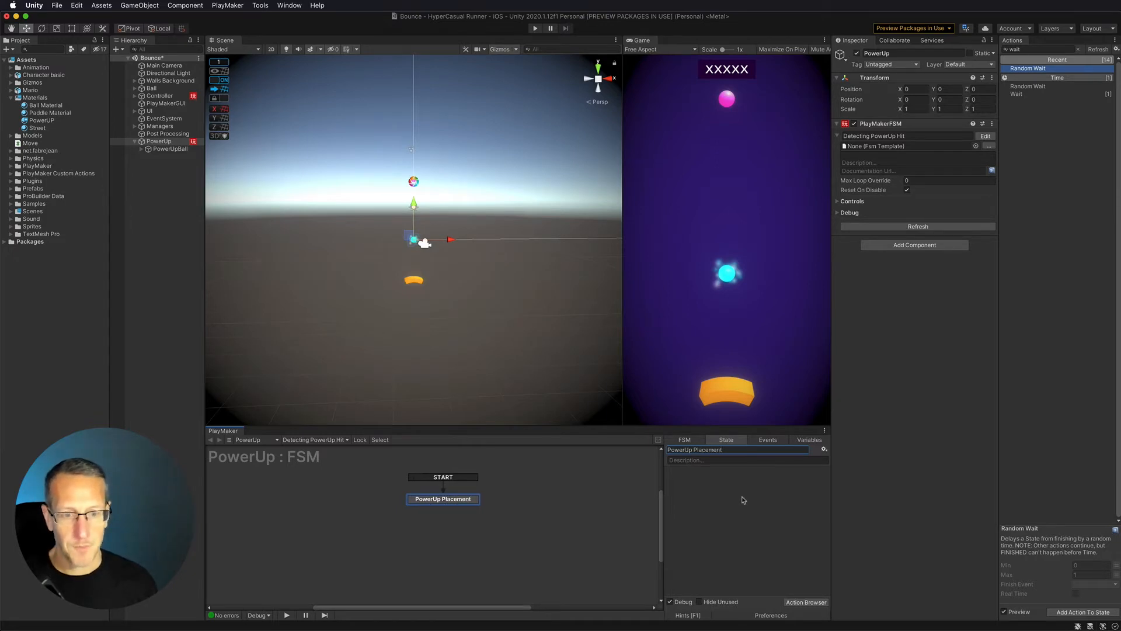
left_click(437, 497)
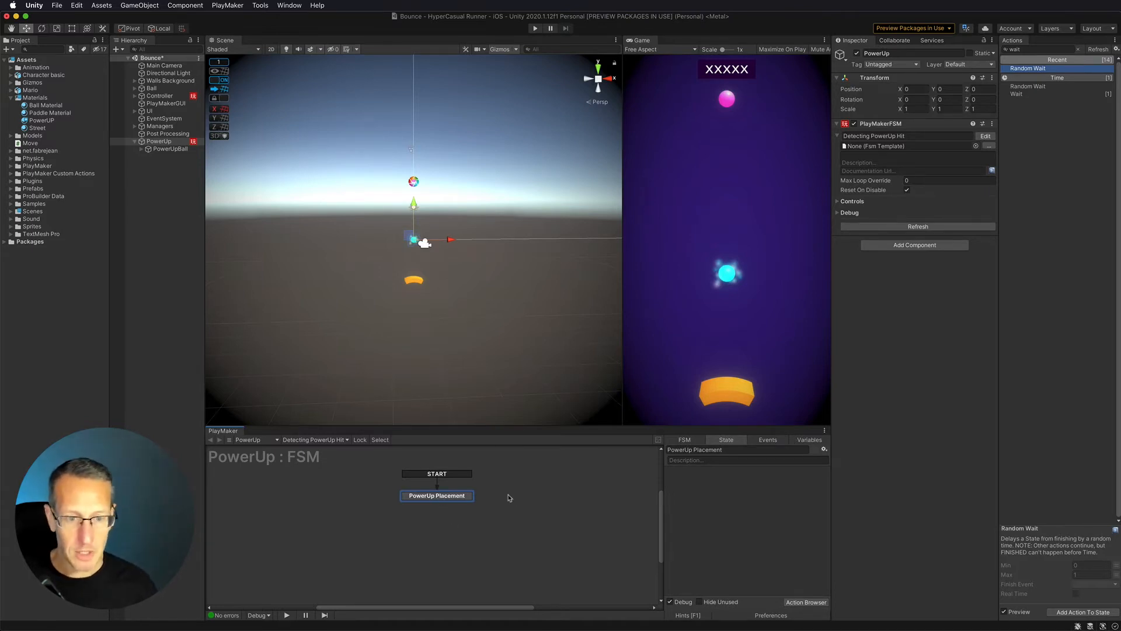
Add a Float variable named X Position to the PowerUp FSM.
left_click(807, 441)
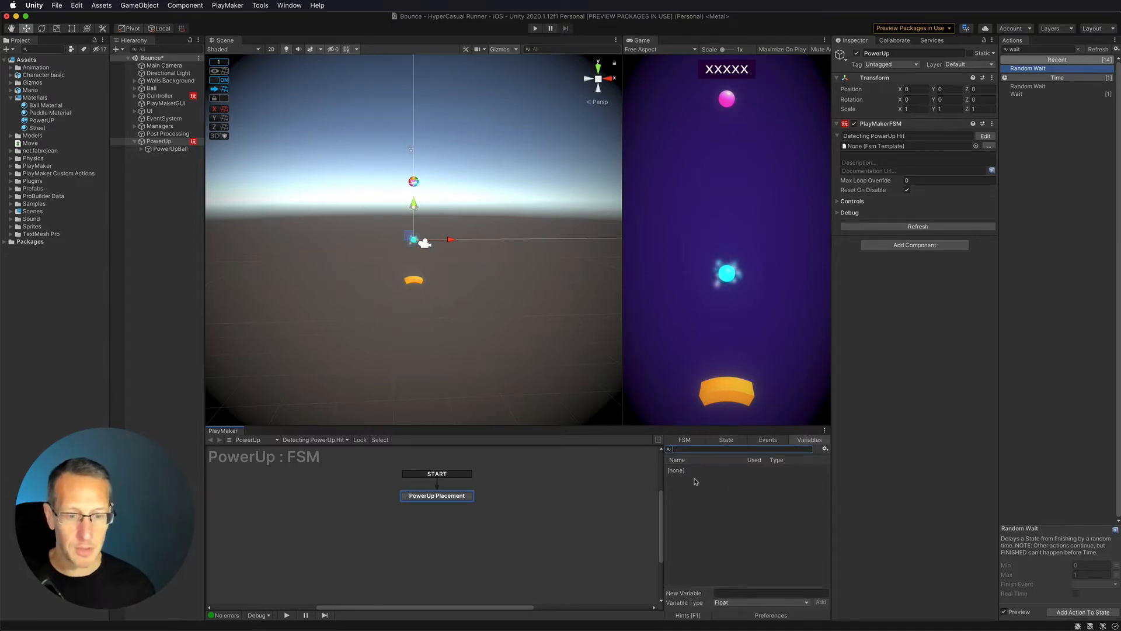
left_click(725, 594)
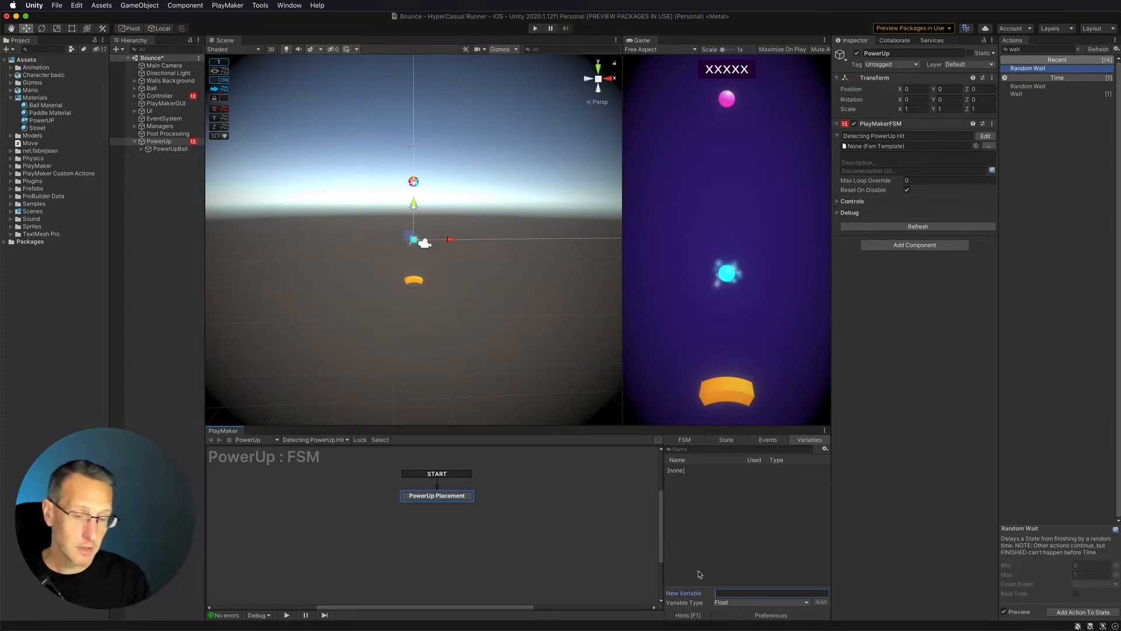
mouse_move(702, 619)
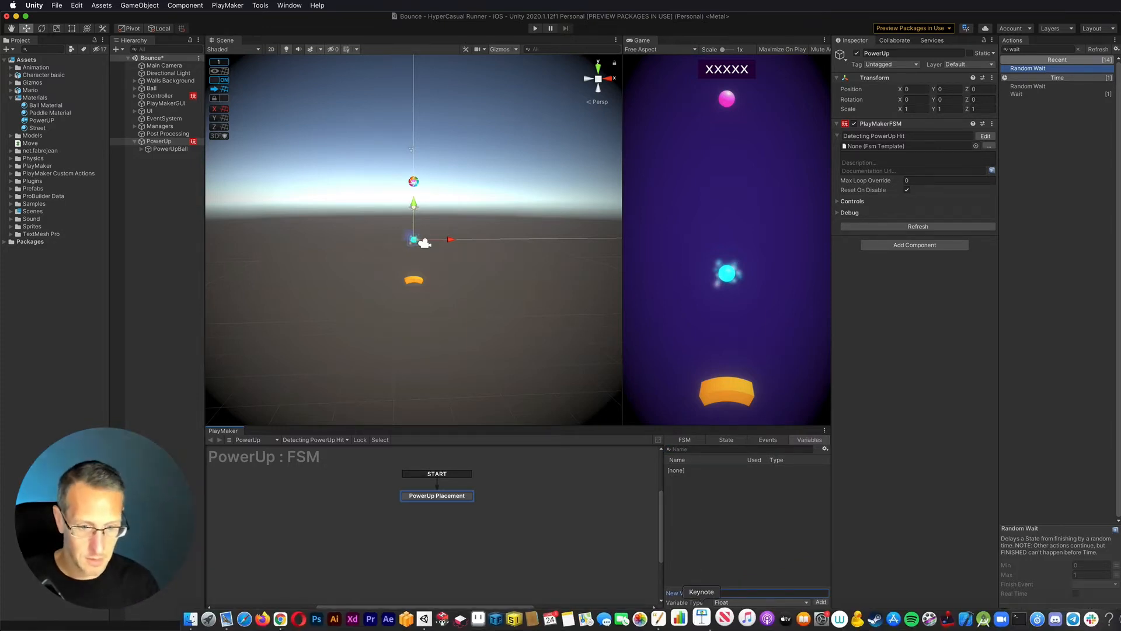
type("X Position")
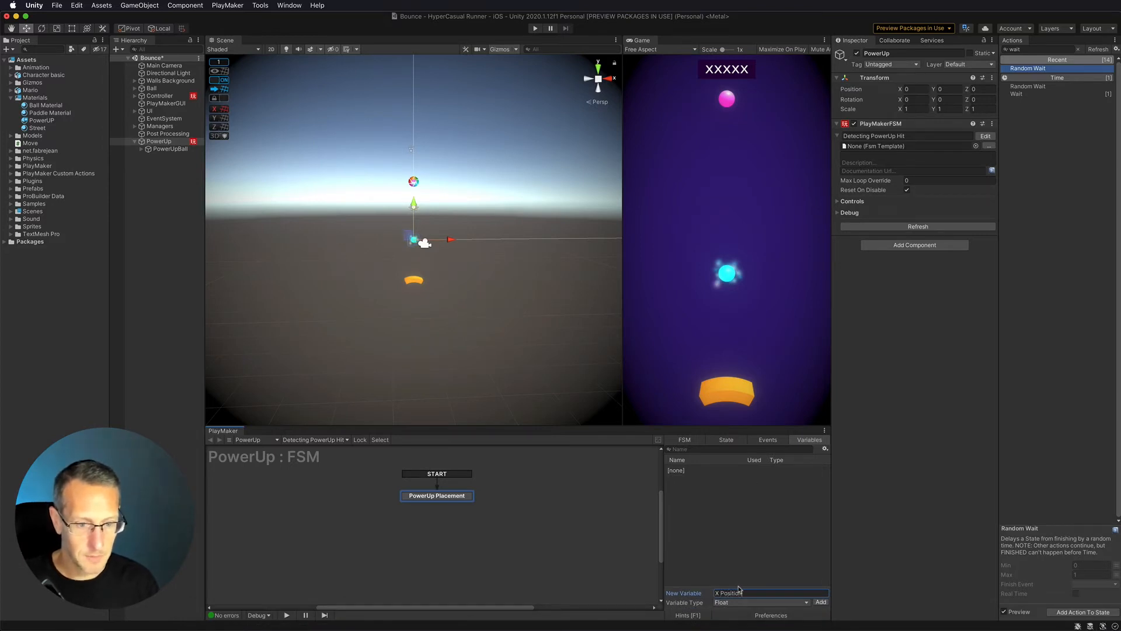
key("Return")
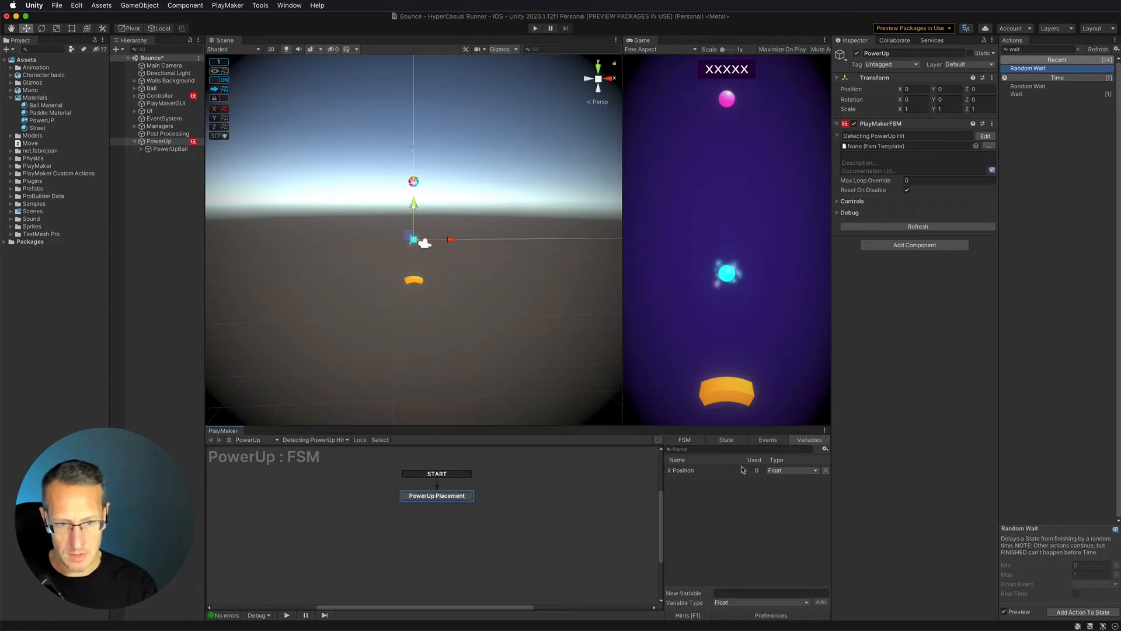
Add a second Float variable named Y Position to the PowerUp FSM.
left_click(734, 593)
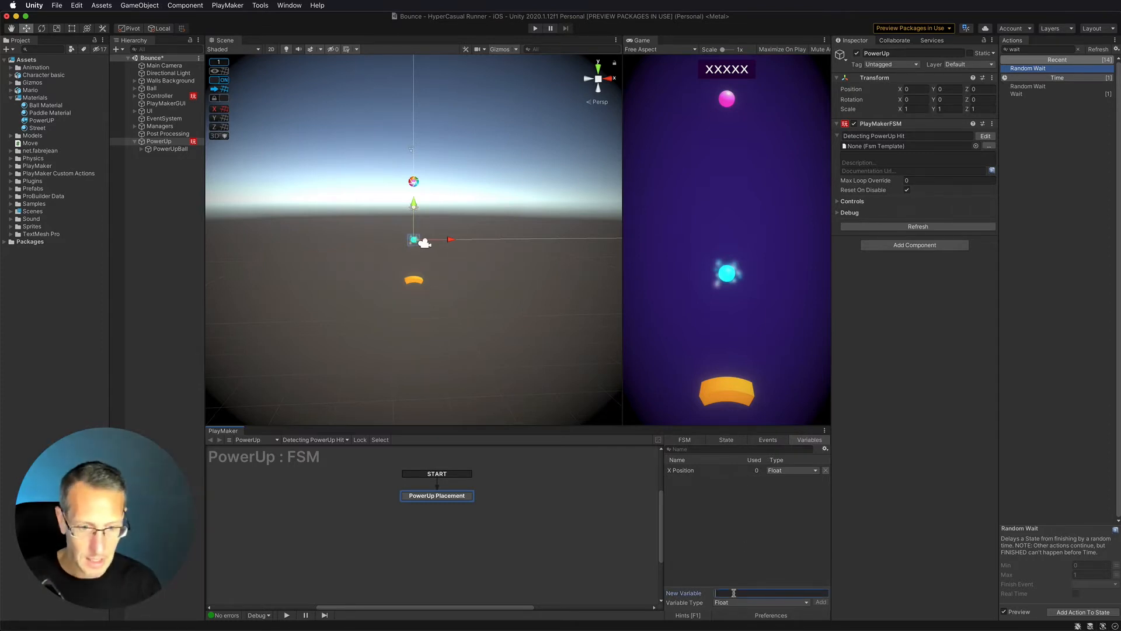
type("Y Position")
key("BackSpace")
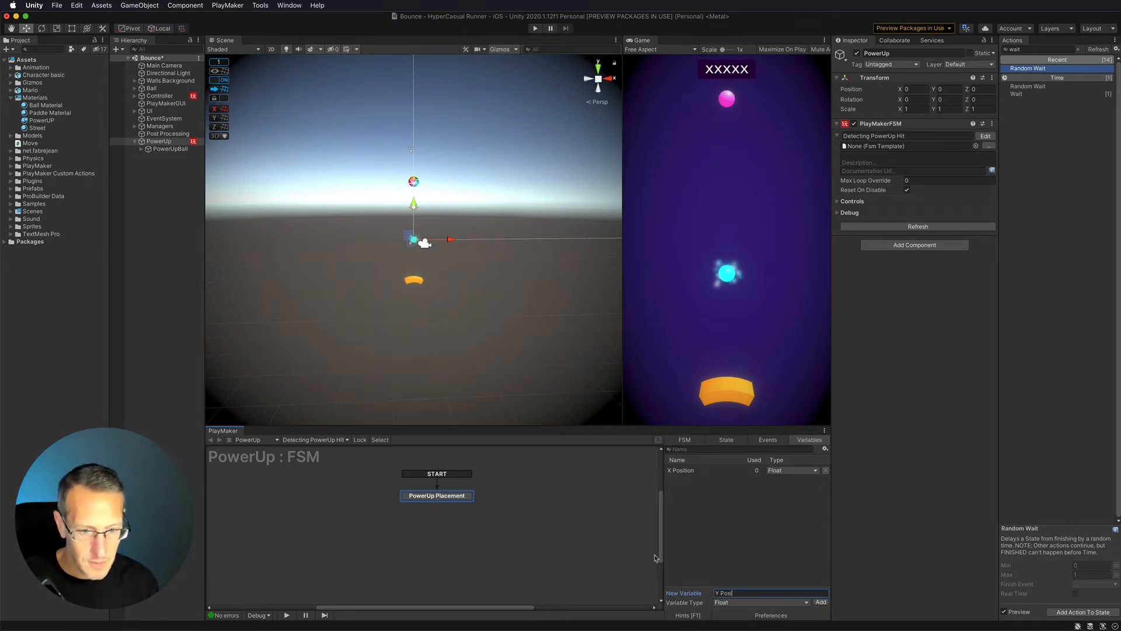
type("n")
key("Return")
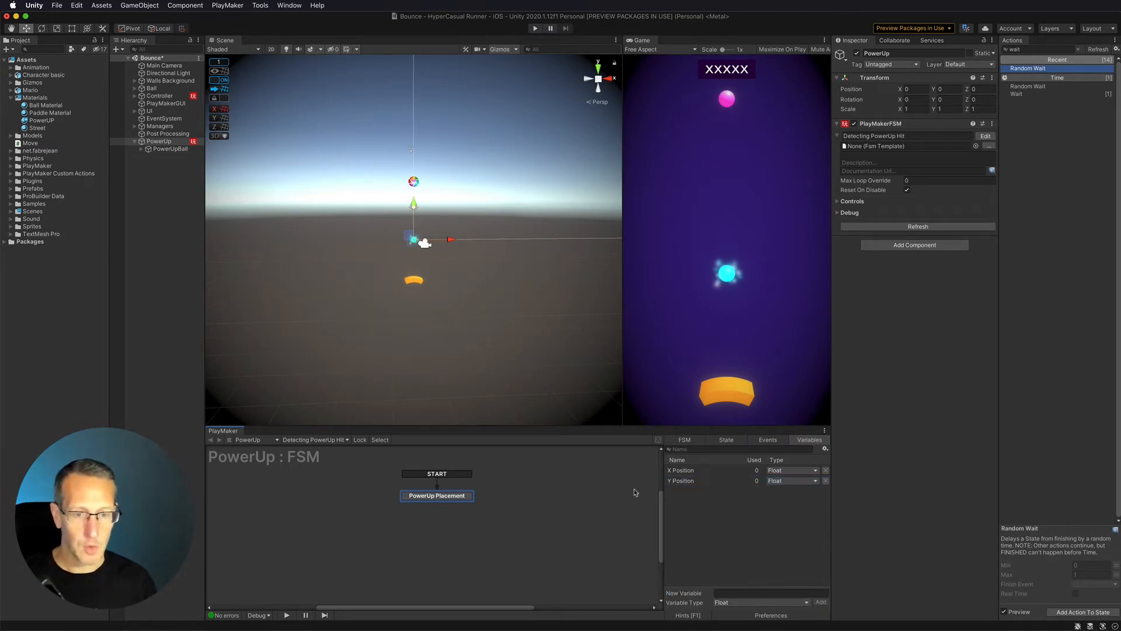
Search the actions for "random fl" and add a Random Float action to the PowerUp Placement state.
left_click(724, 439)
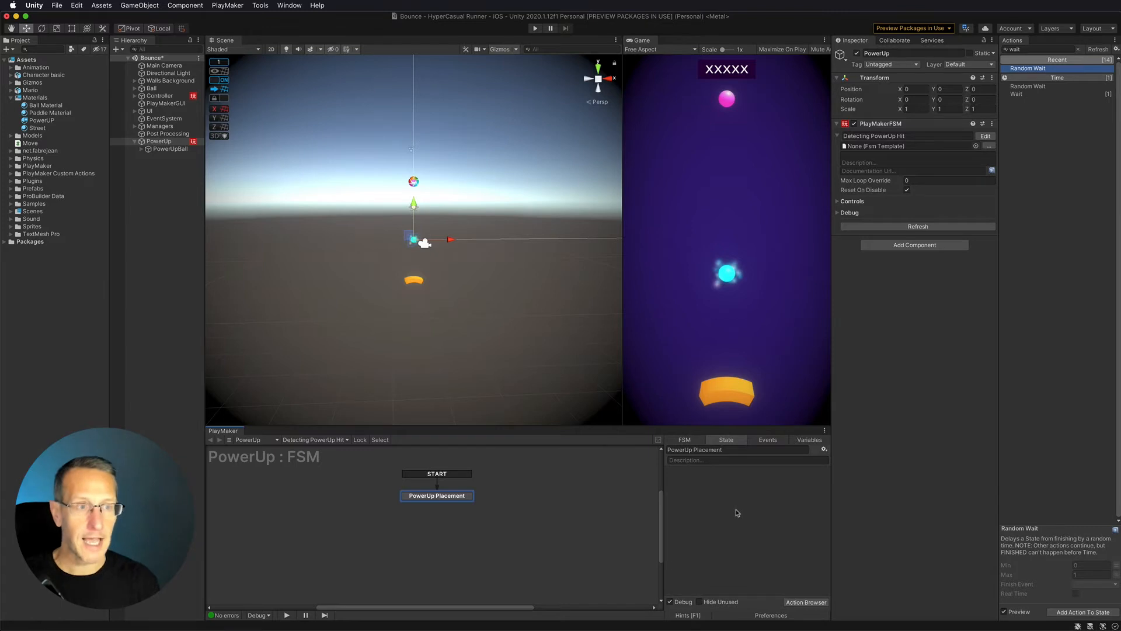
left_click(1024, 49)
key("BackSpace")
key("BackSpace")
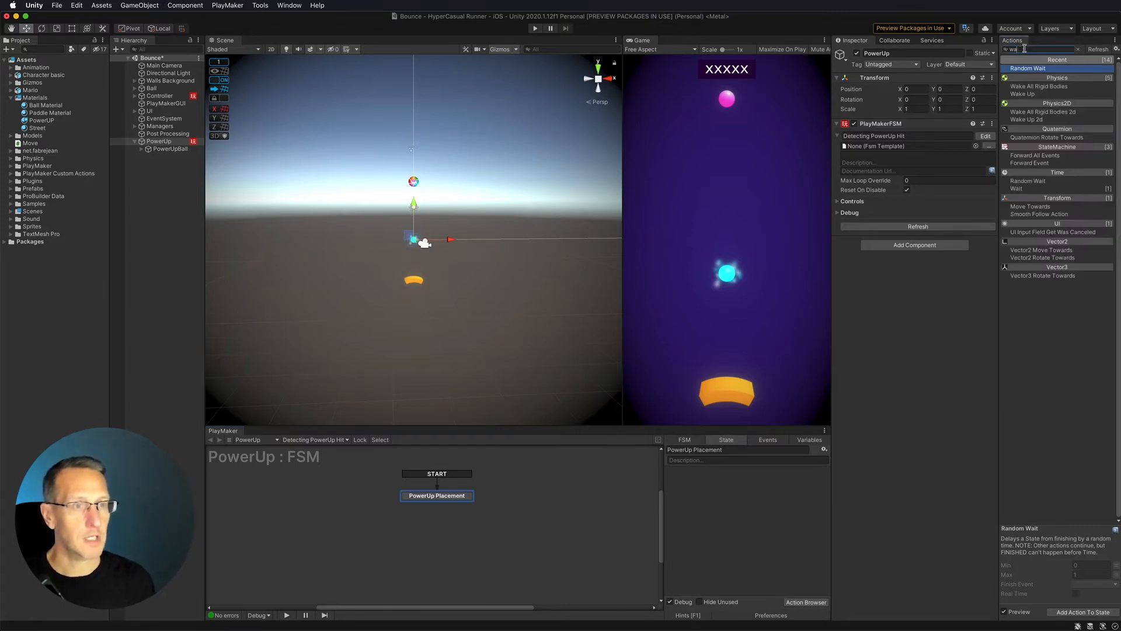
key("BackSpace")
key("BackSpace")
type("random")
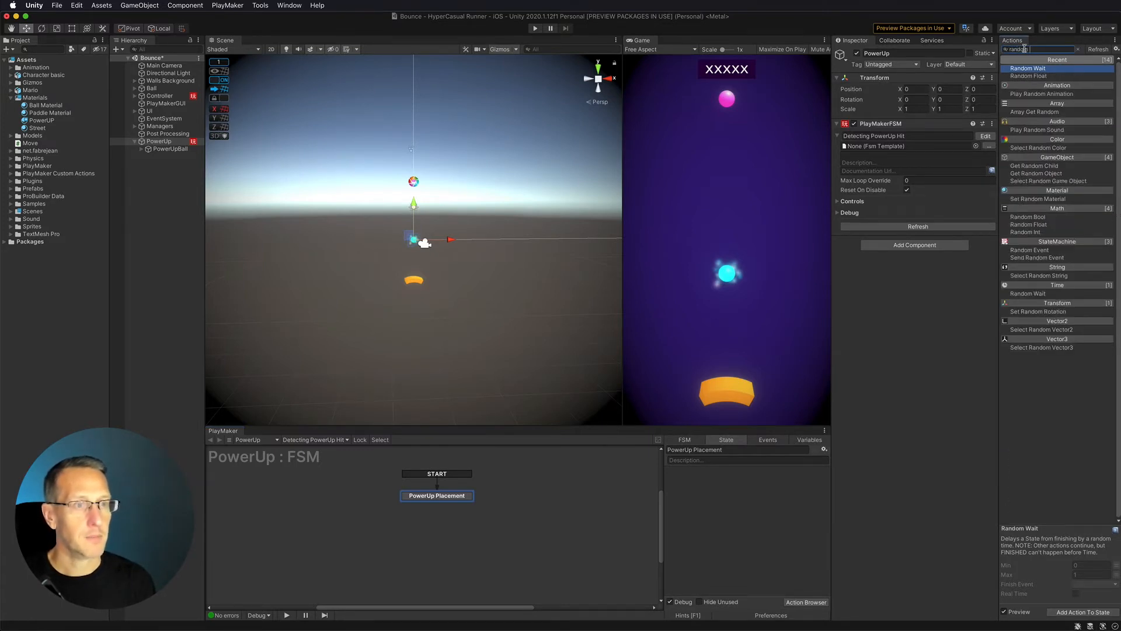
type(" fl")
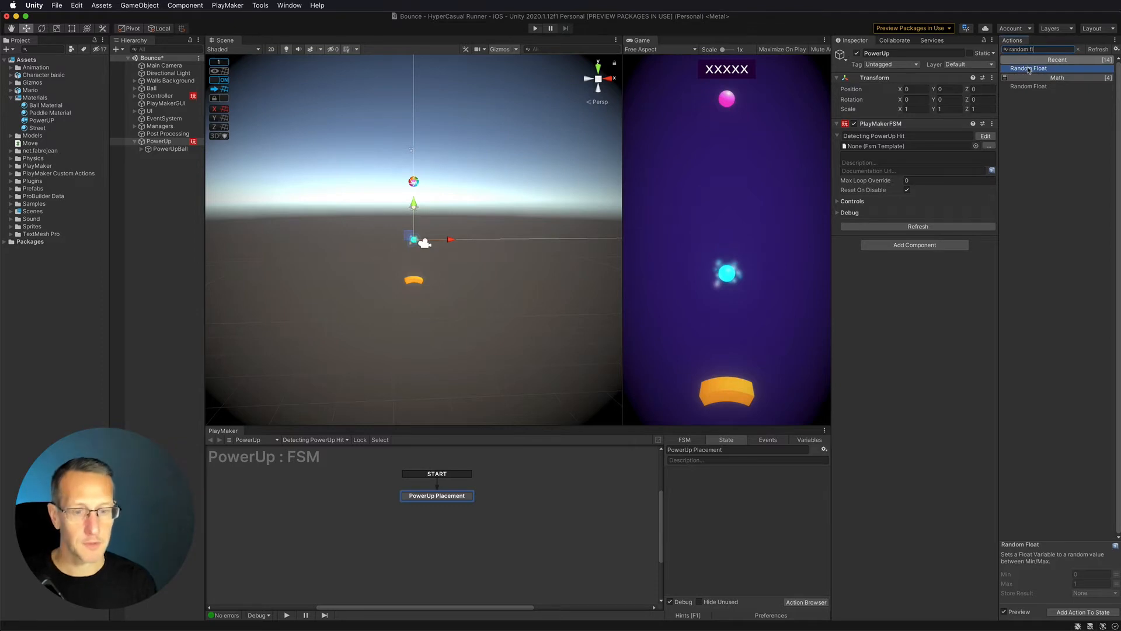
double_click(1030, 70)
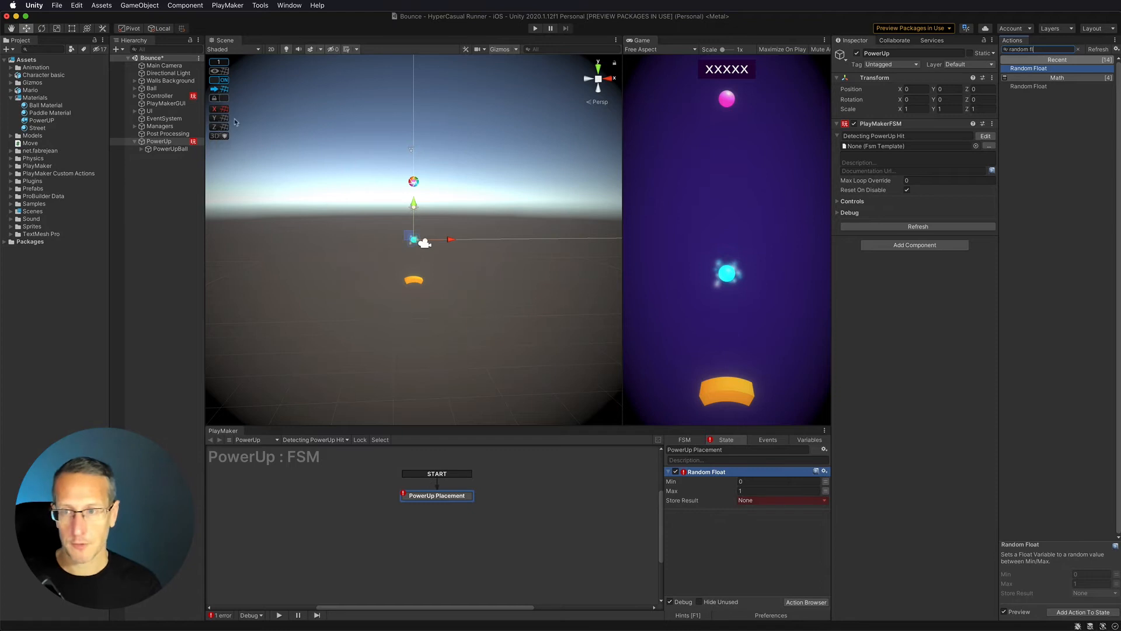
Try moving the PowerUp object along X to 2 to gauge the playfield's side limit, and undo the move.
left_click(159, 143)
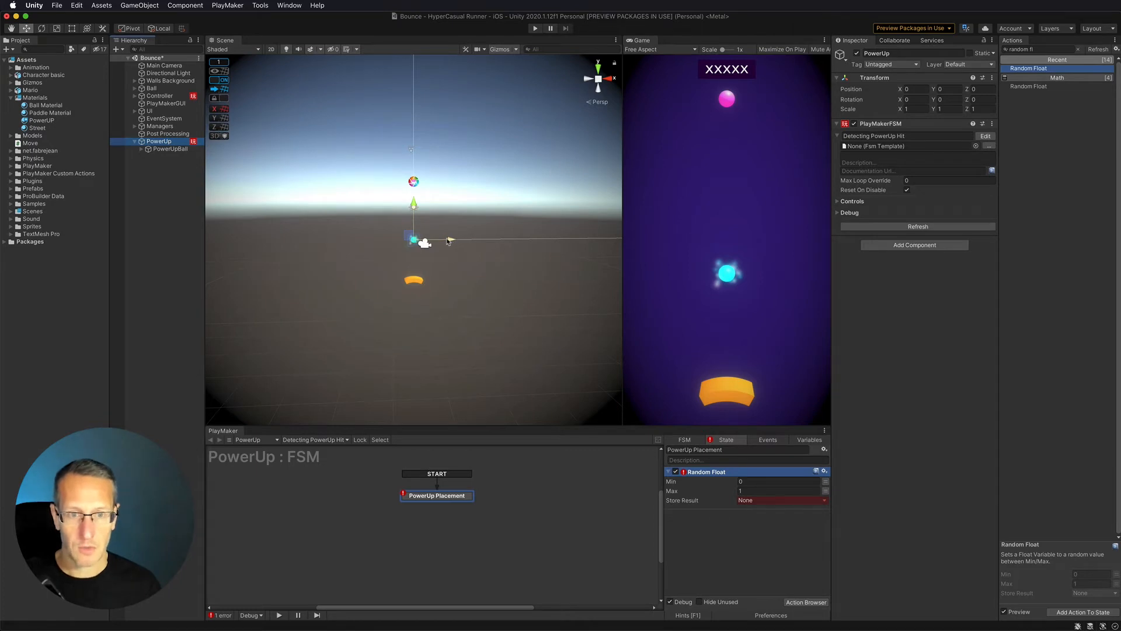
left_click(449, 241)
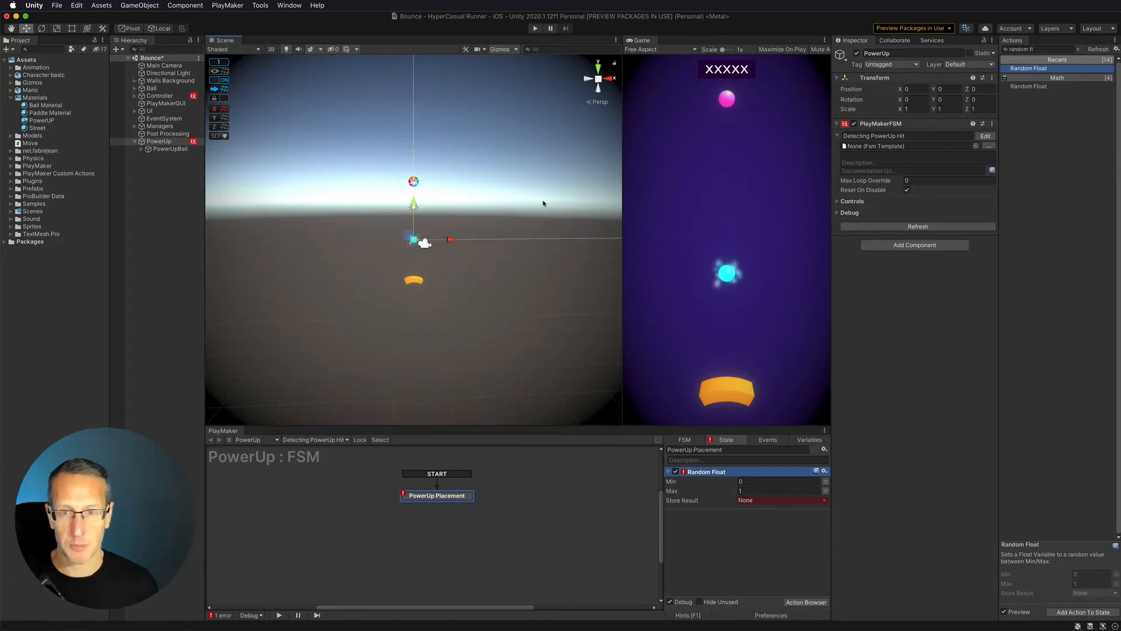
left_click_drag(449, 242, 472, 236)
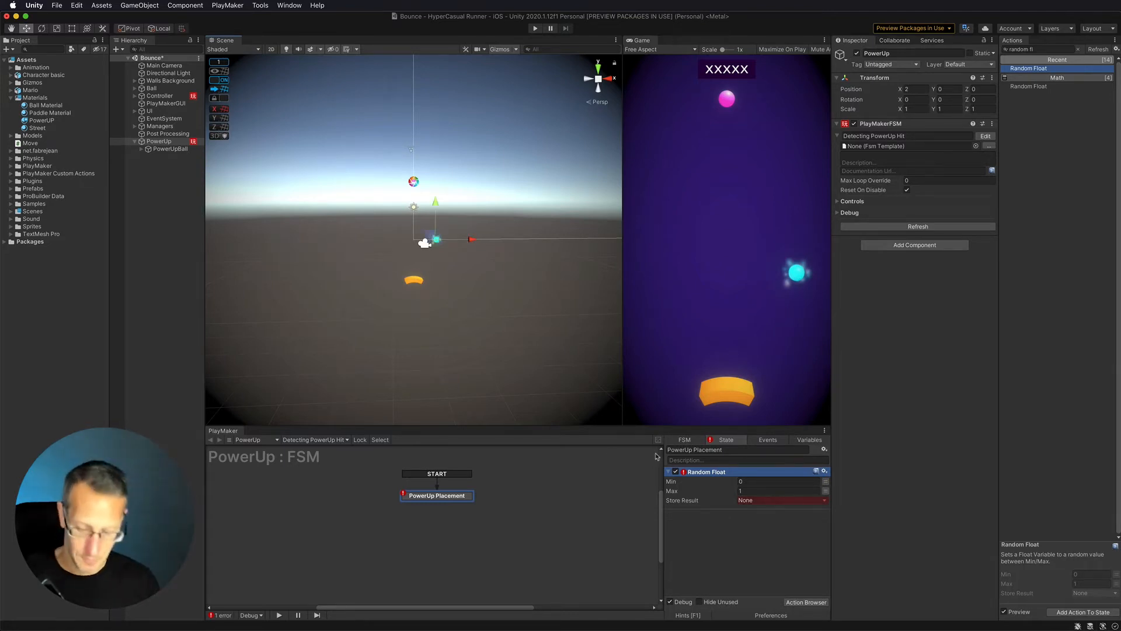
key("super+z")
Set the Random Float action's Min to -2 and Max to 2, and store its result in X Position.
left_click(749, 482)
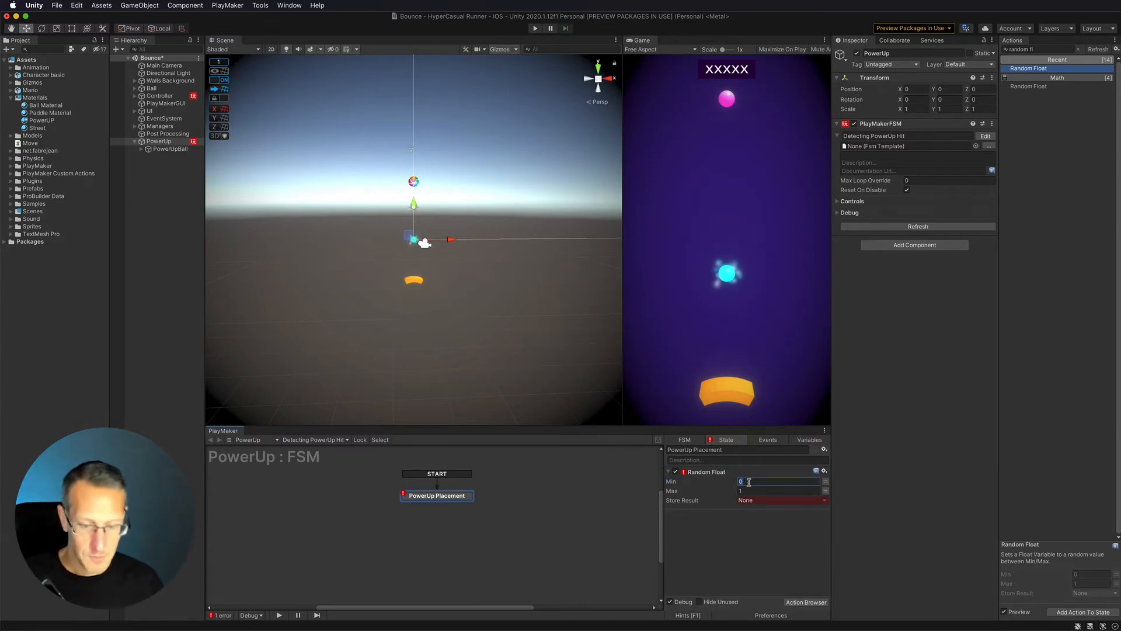
type("-2")
key("Tab")
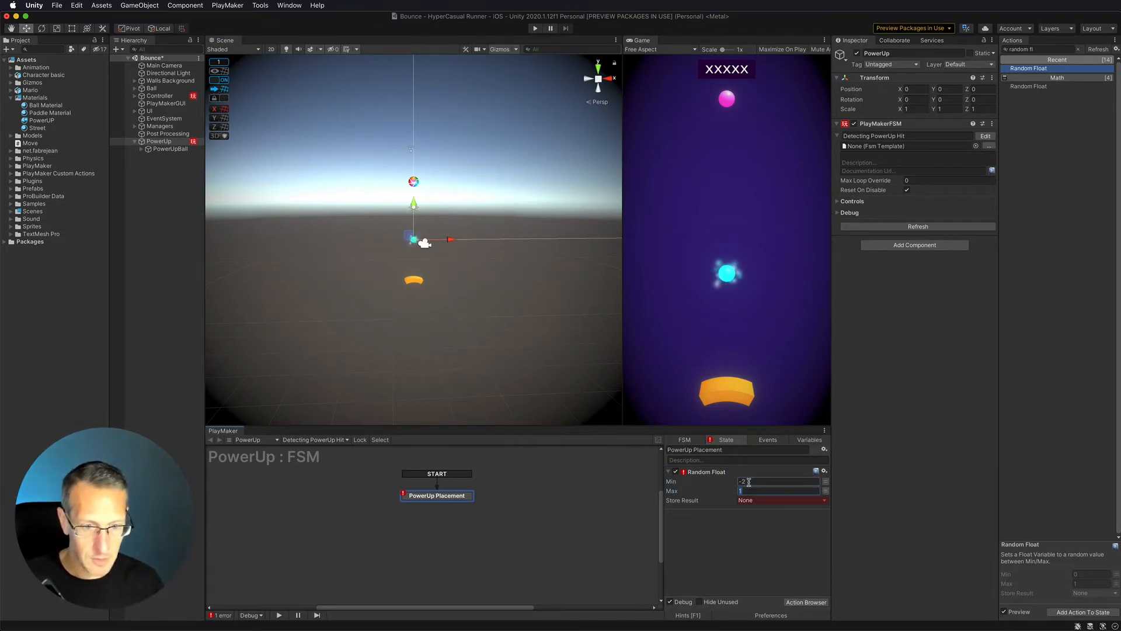
type("2")
key("Return")
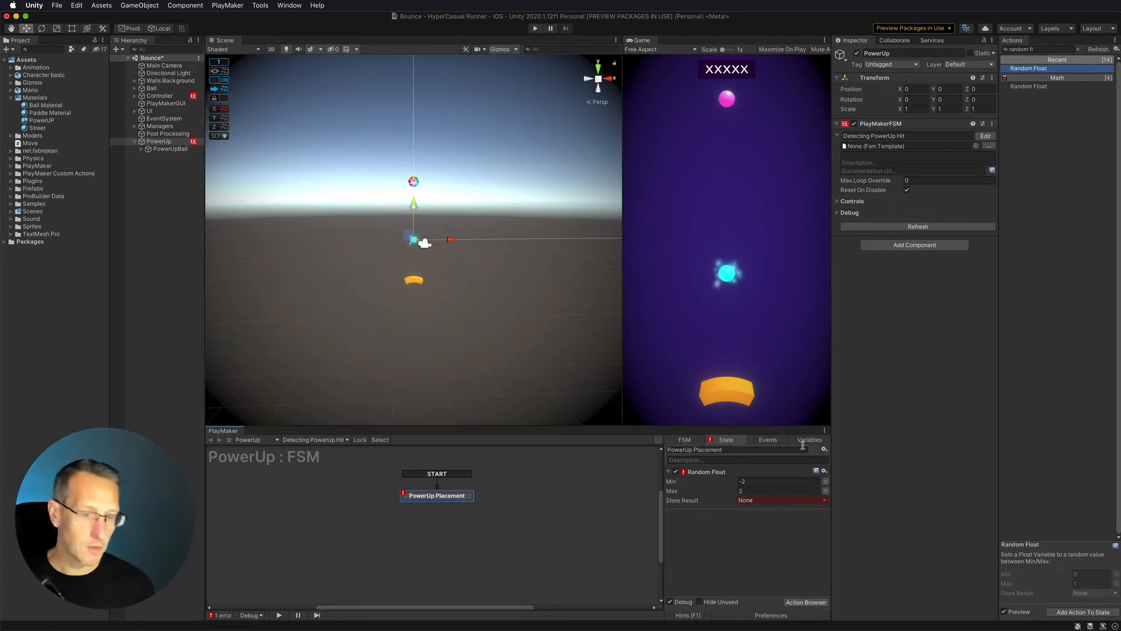
left_click(774, 501)
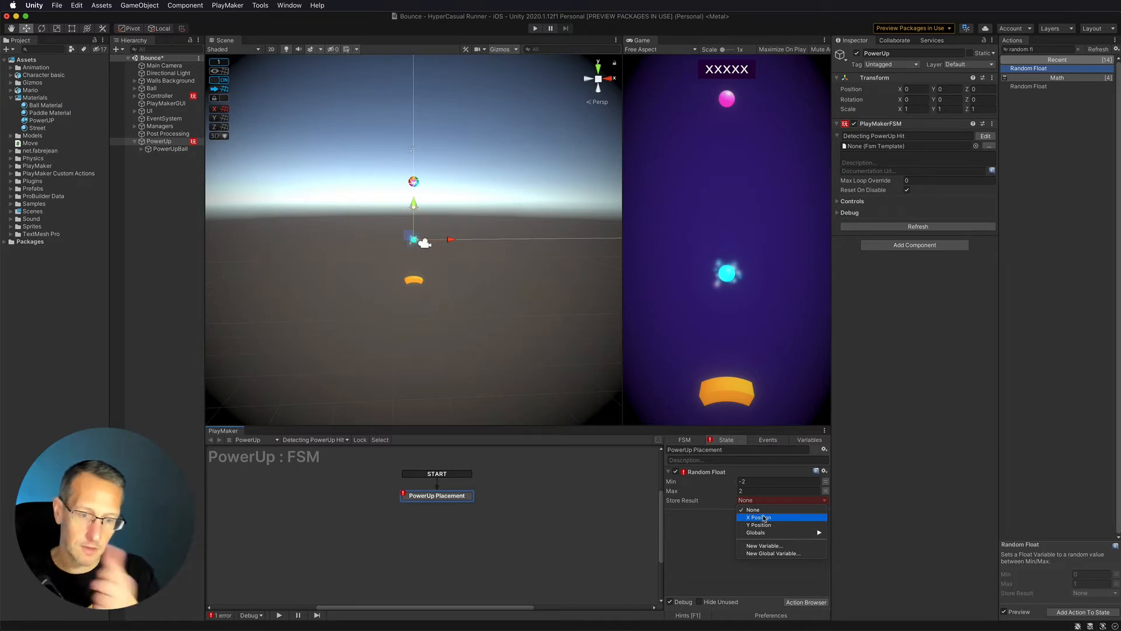
left_click(764, 517)
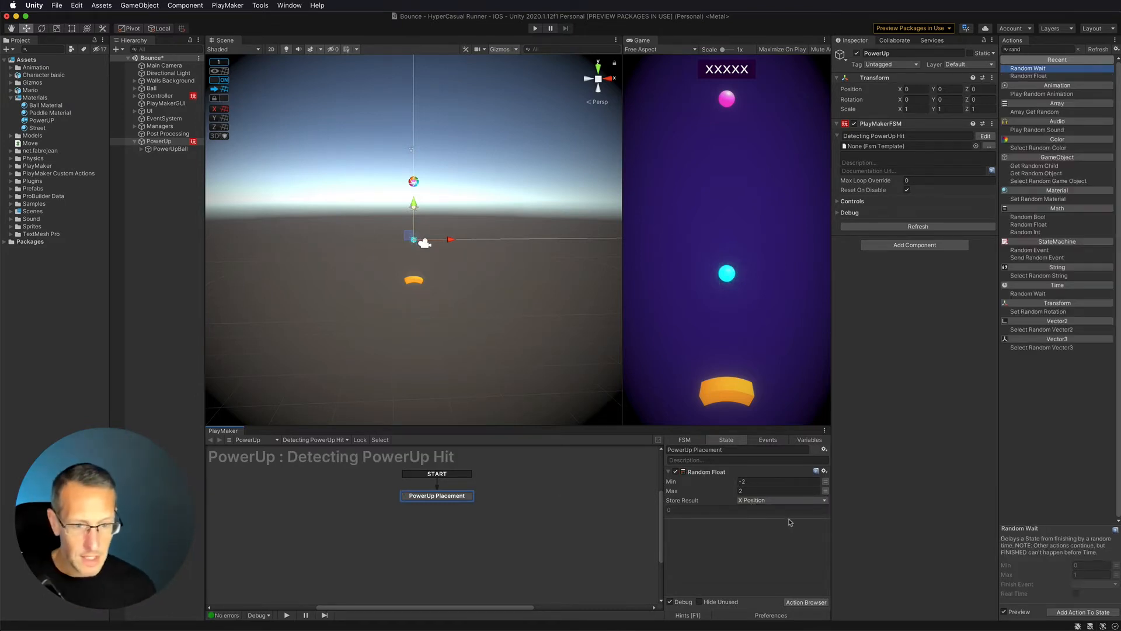
Duplicate the Random Float action and store the copy's result in Y Position.
left_click(704, 471)
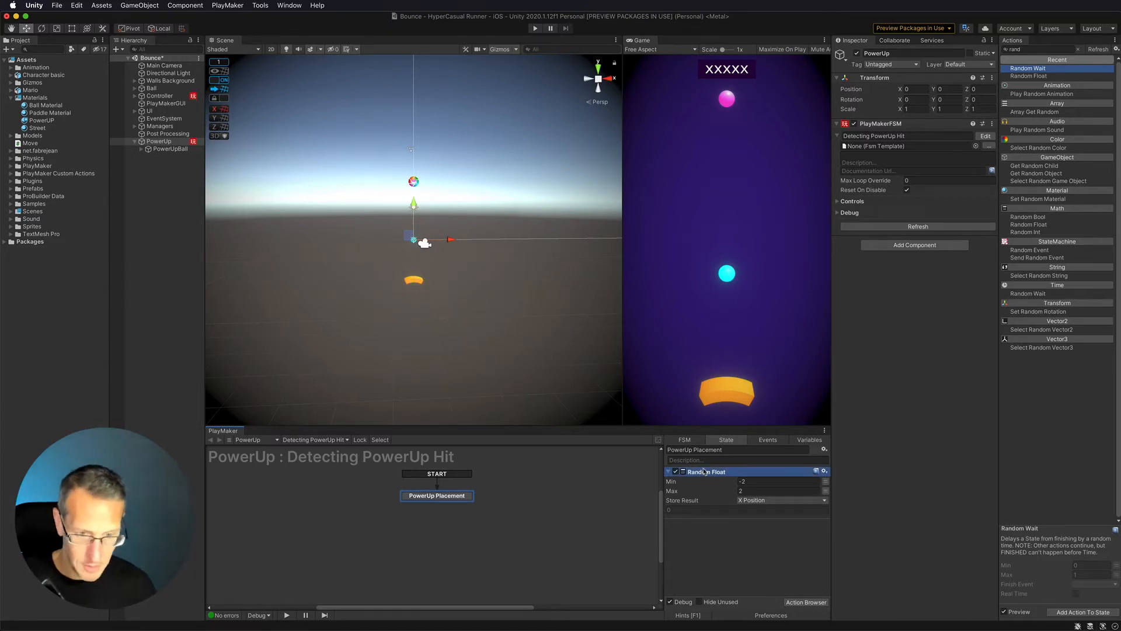
key("super+d")
left_click(754, 552)
left_click(758, 578)
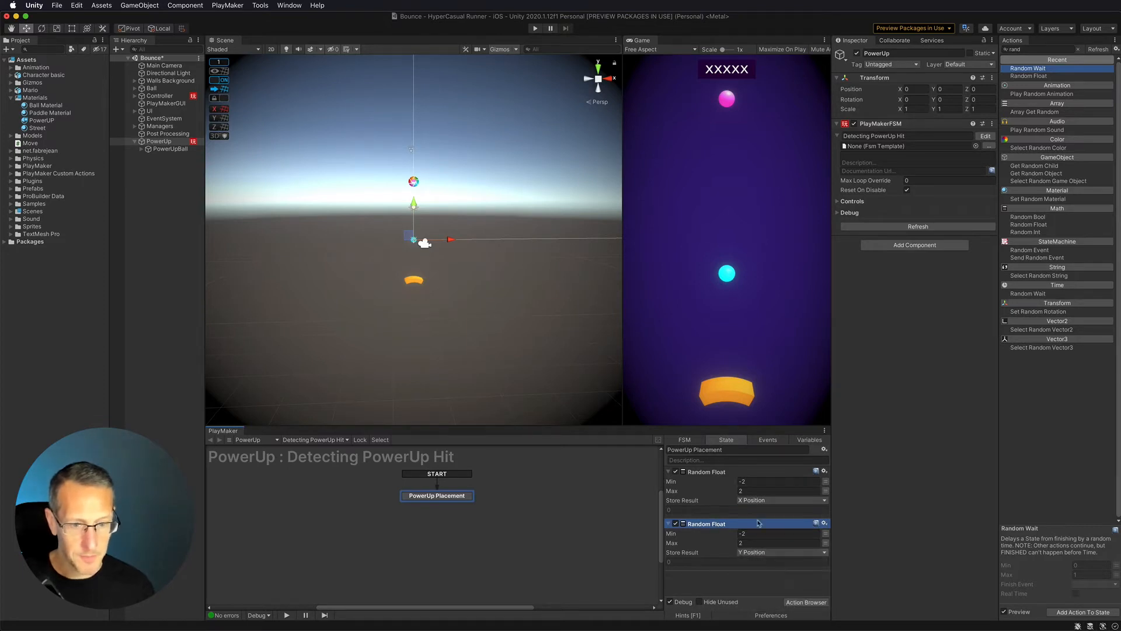
Try moving the PowerUpBall up along Y to 5 to gauge the playfield's upper limit, and undo the move.
left_click(153, 148)
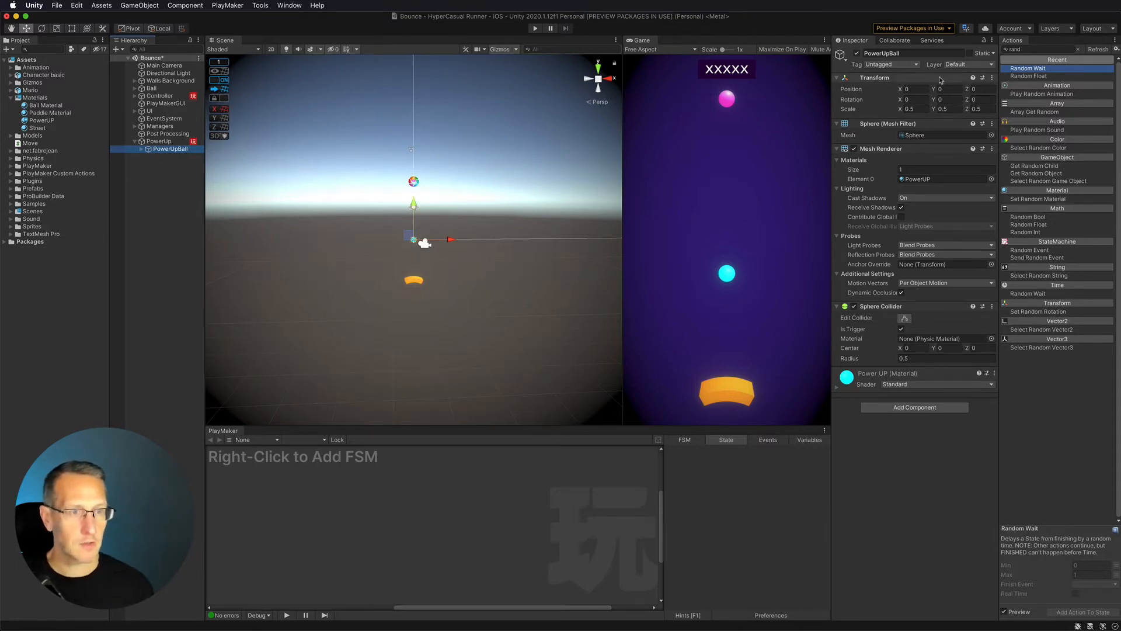
left_click_drag(414, 204, 413, 148)
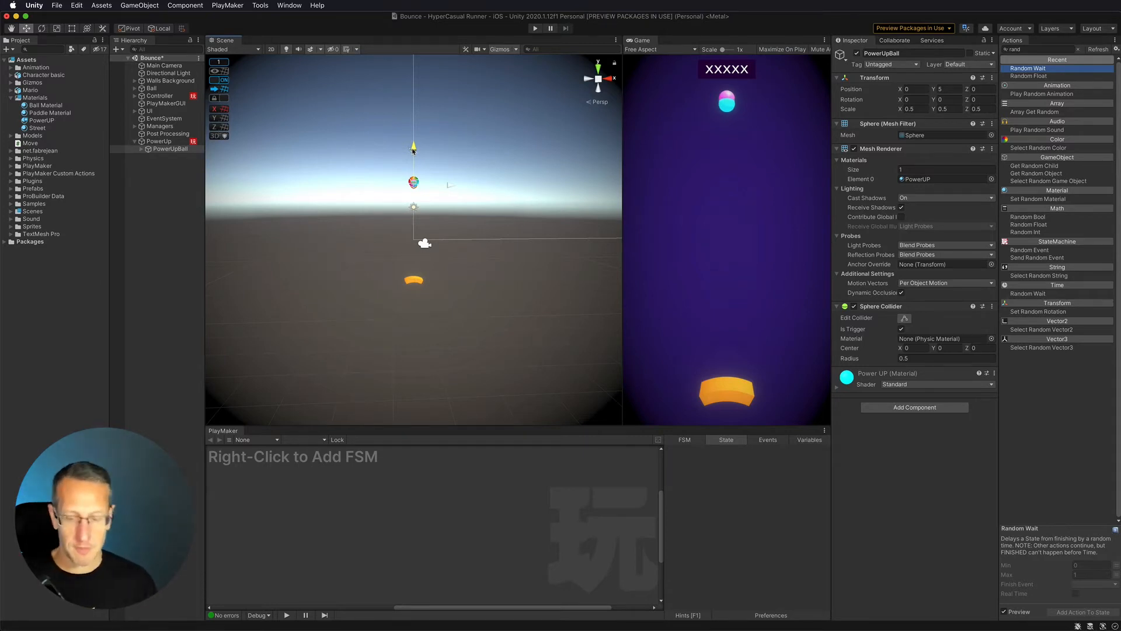
key("super+z")
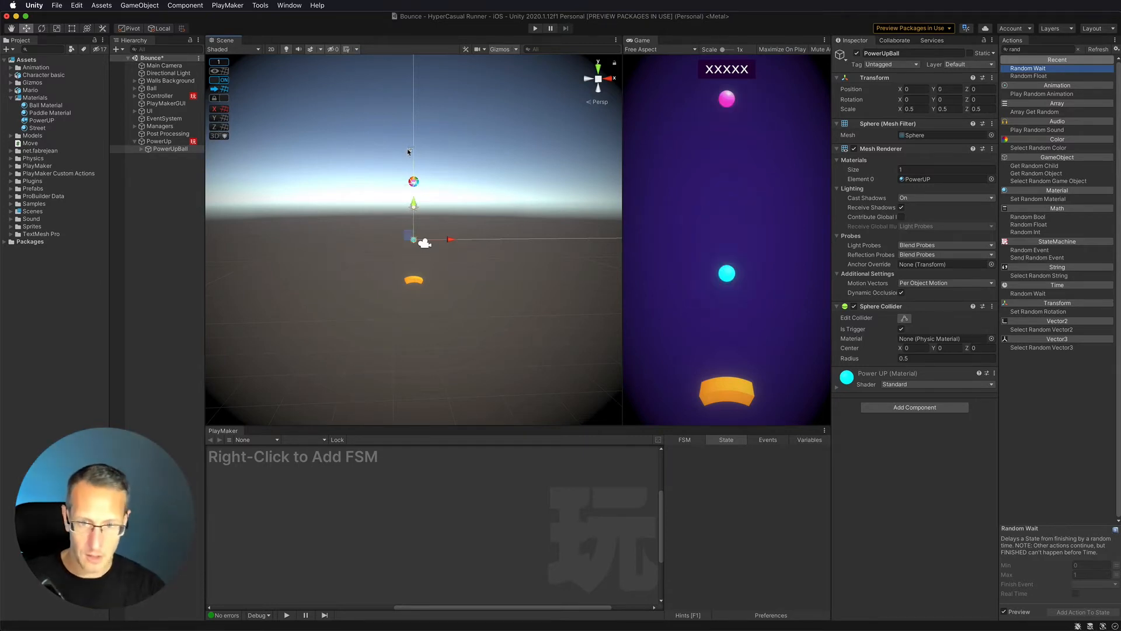
Set the PowerUp FSM's second Random Float action, stored in Y Position, to Min 0 and Max 5.
left_click(150, 142)
left_click(758, 534)
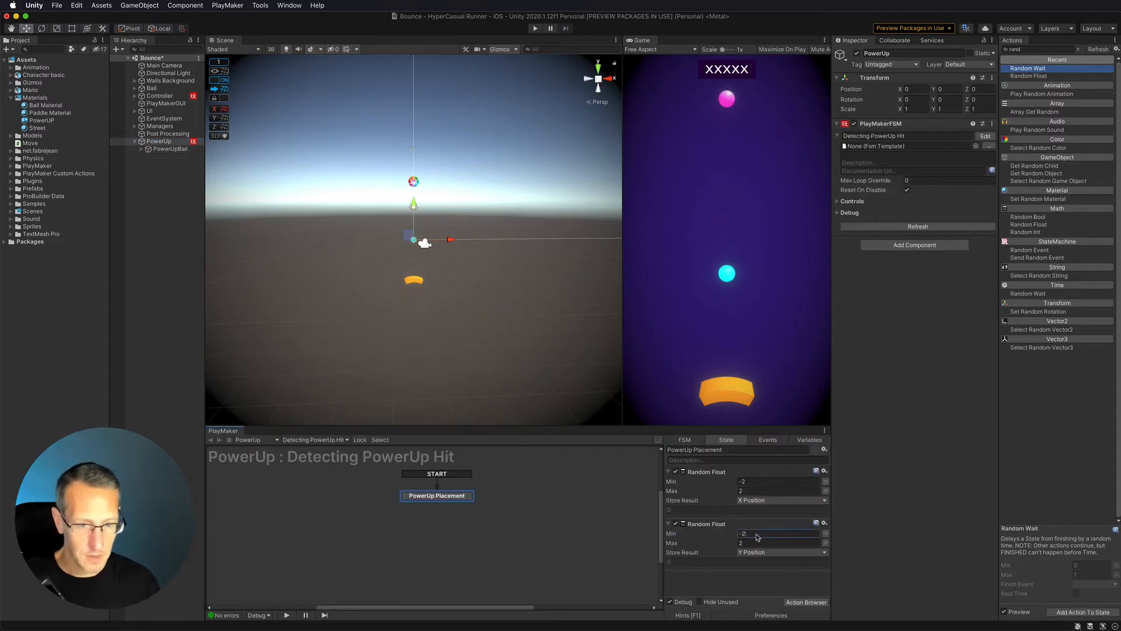
type("0")
key("Tab")
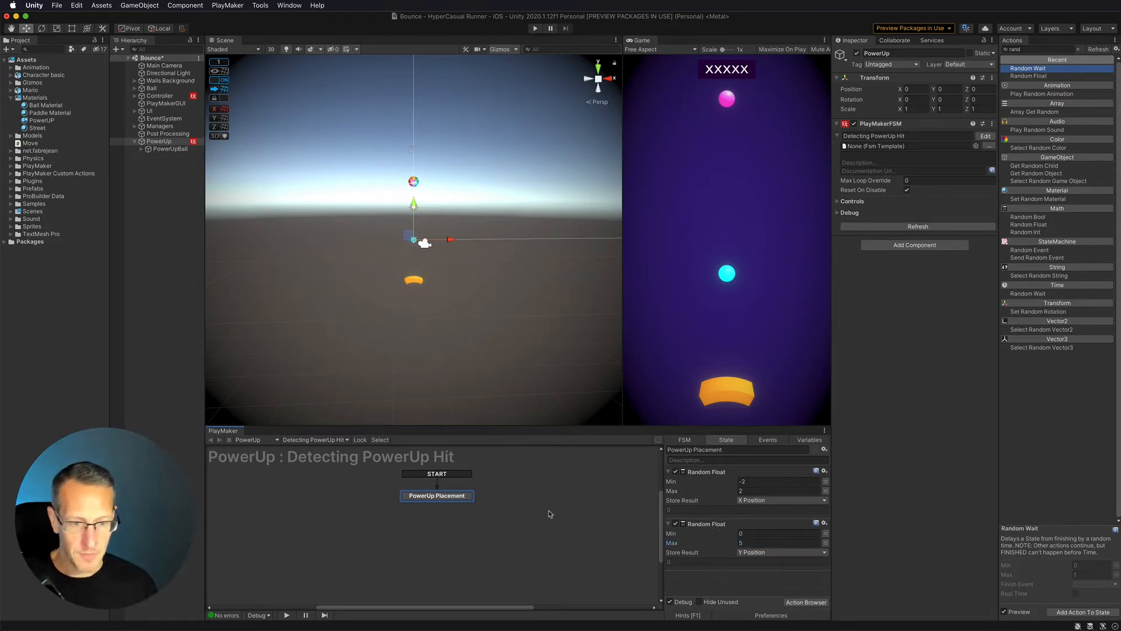
Give the PowerUp Placement state a FINISHED transition leading to a new state named Set Position.
right_click(425, 496)
mouse_move(467, 500)
left_click(555, 500)
left_click_drag(449, 504, 549, 495)
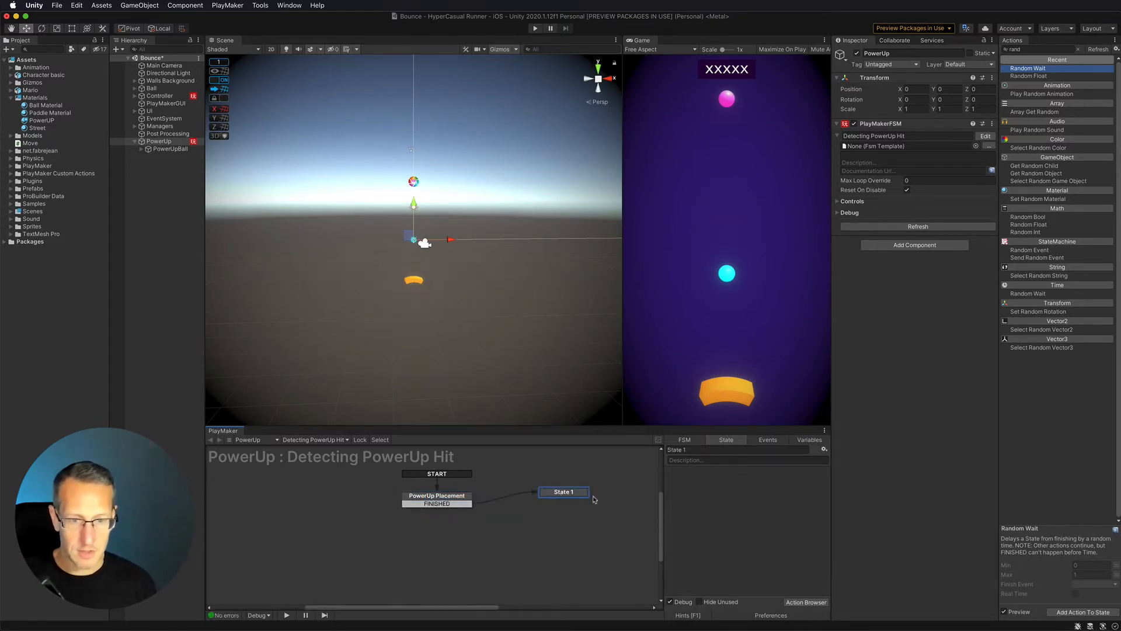
left_click_drag(697, 449, 658, 448)
type("Set Position")
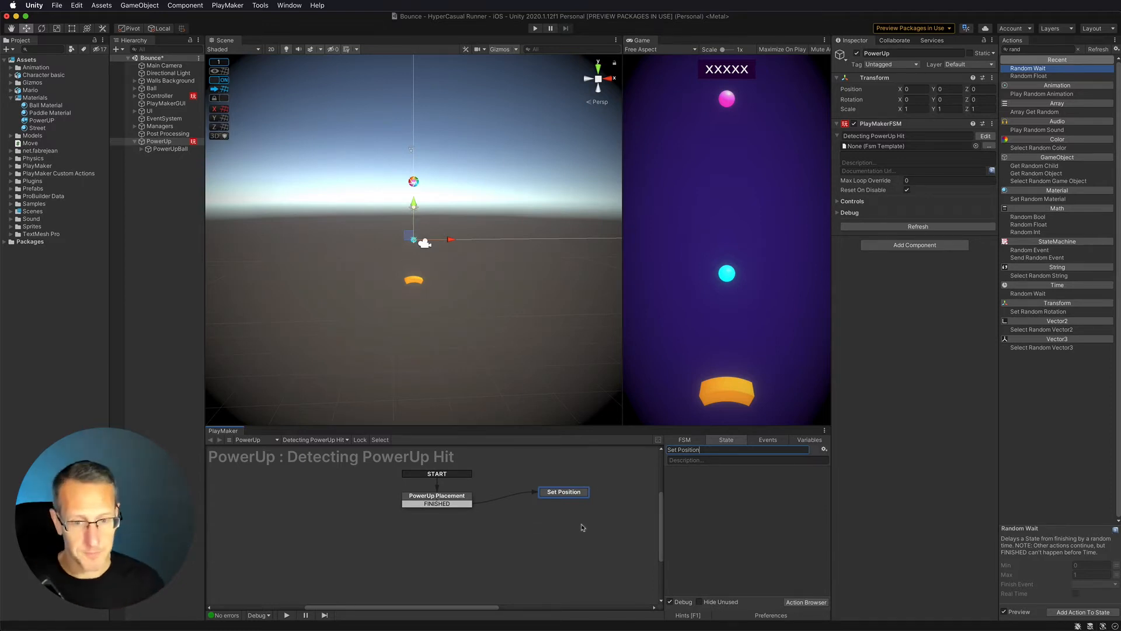
left_click_drag(557, 496, 552, 496)
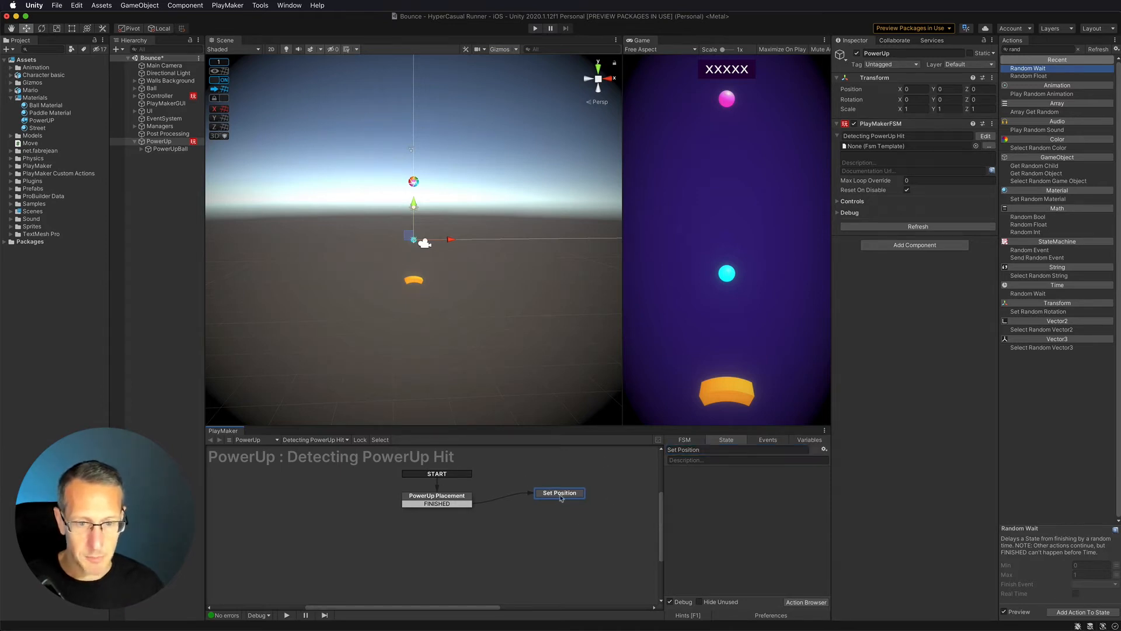
Search the actions for "set" and add a Set Position action to the Set Position state.
left_click(1035, 50)
key("BackSpace")
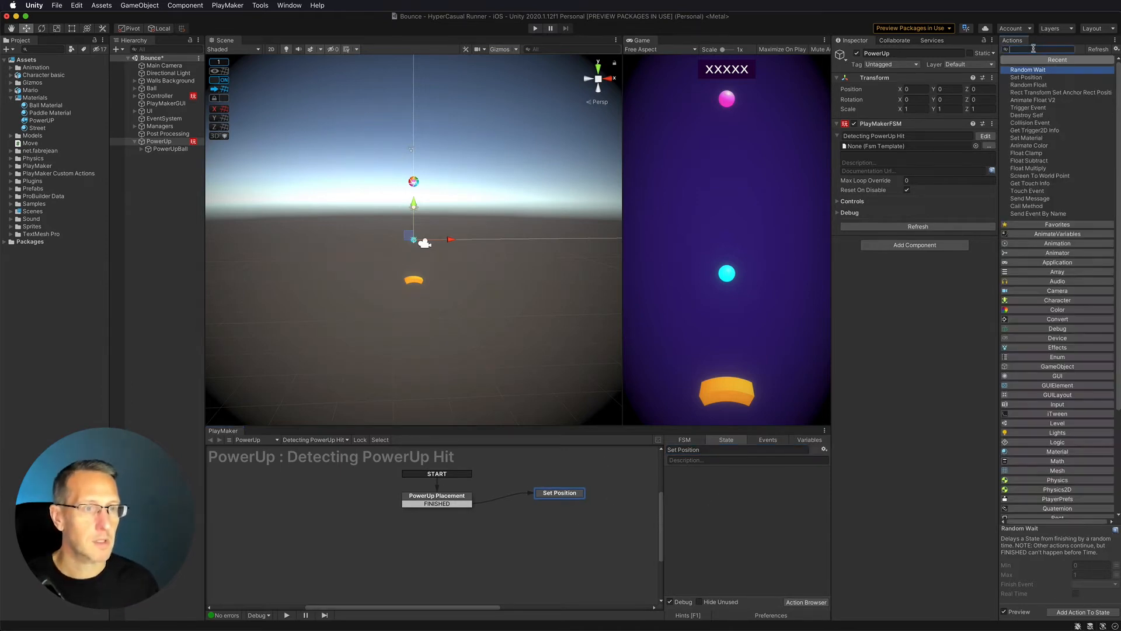
type("set")
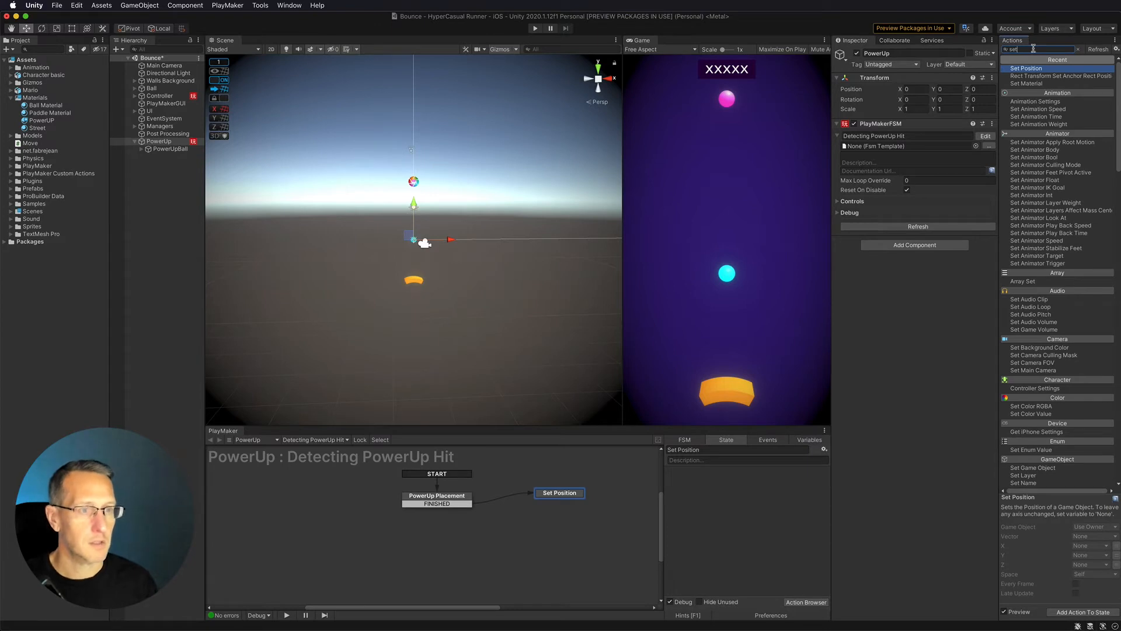
double_click(1029, 69)
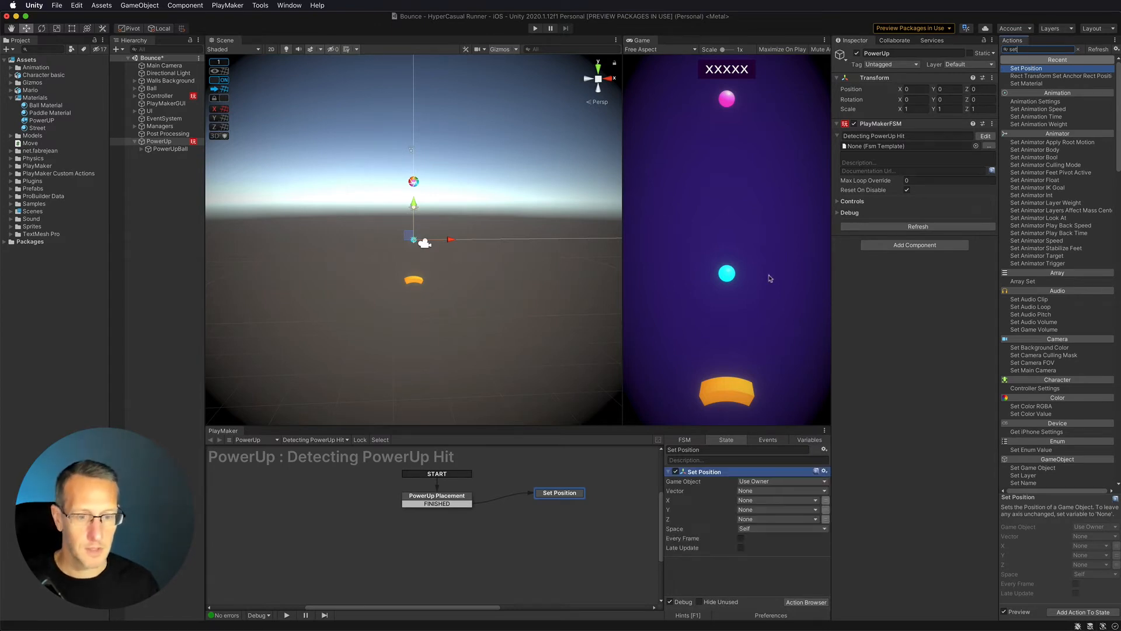
Assign the X Position variable to the Set Position action's X and the Y Position variable to its Y.
left_click(750, 501)
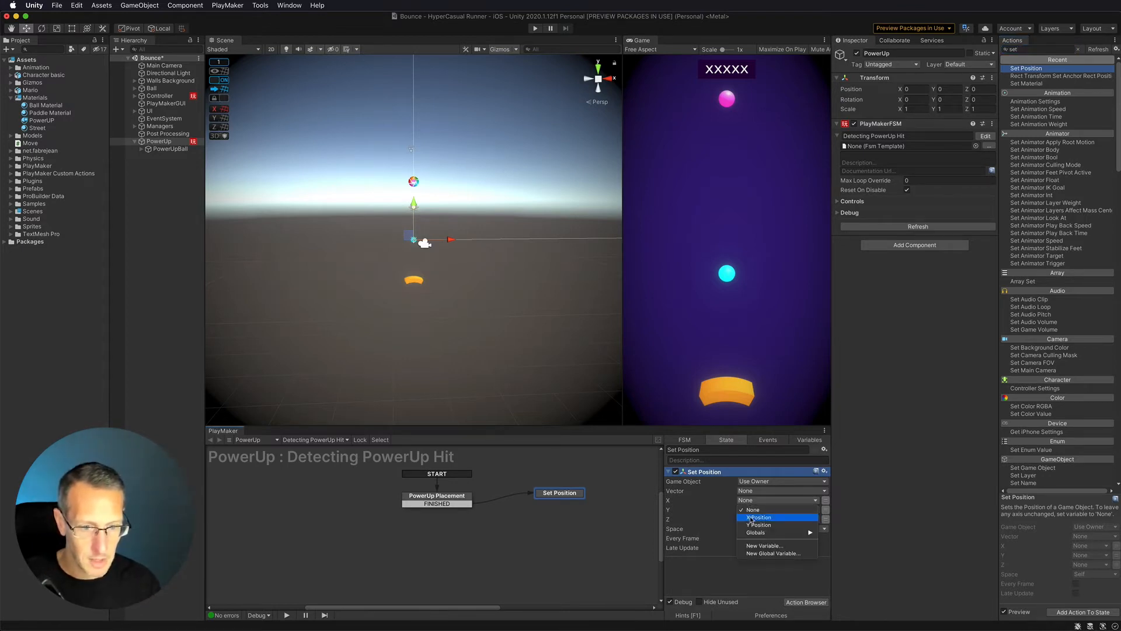
left_click(752, 518)
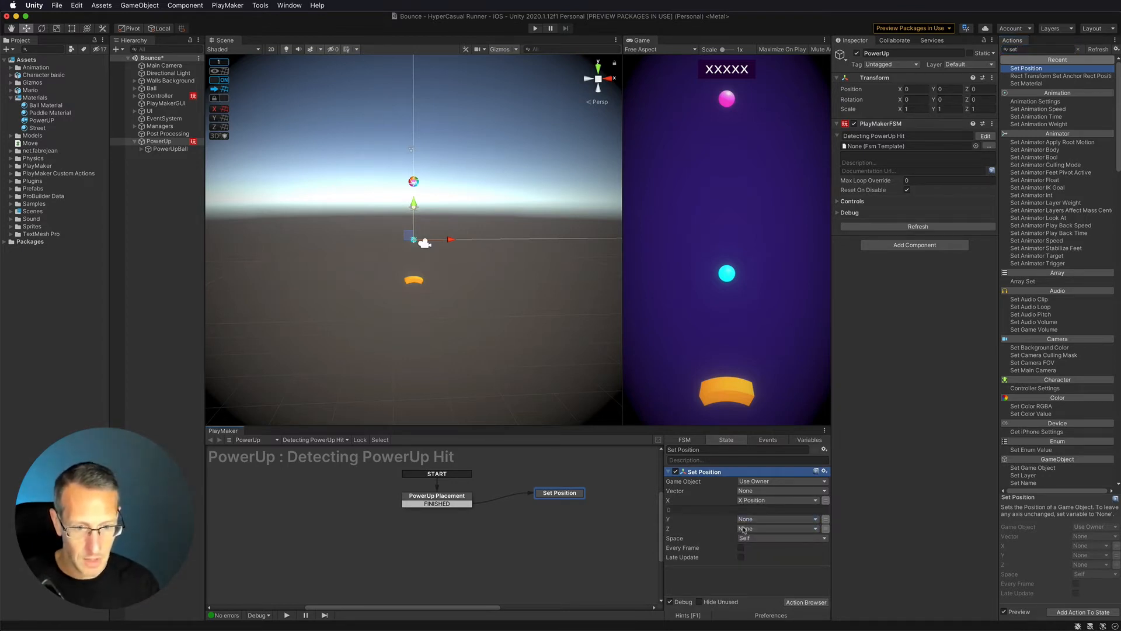
left_click(755, 519)
left_click(752, 547)
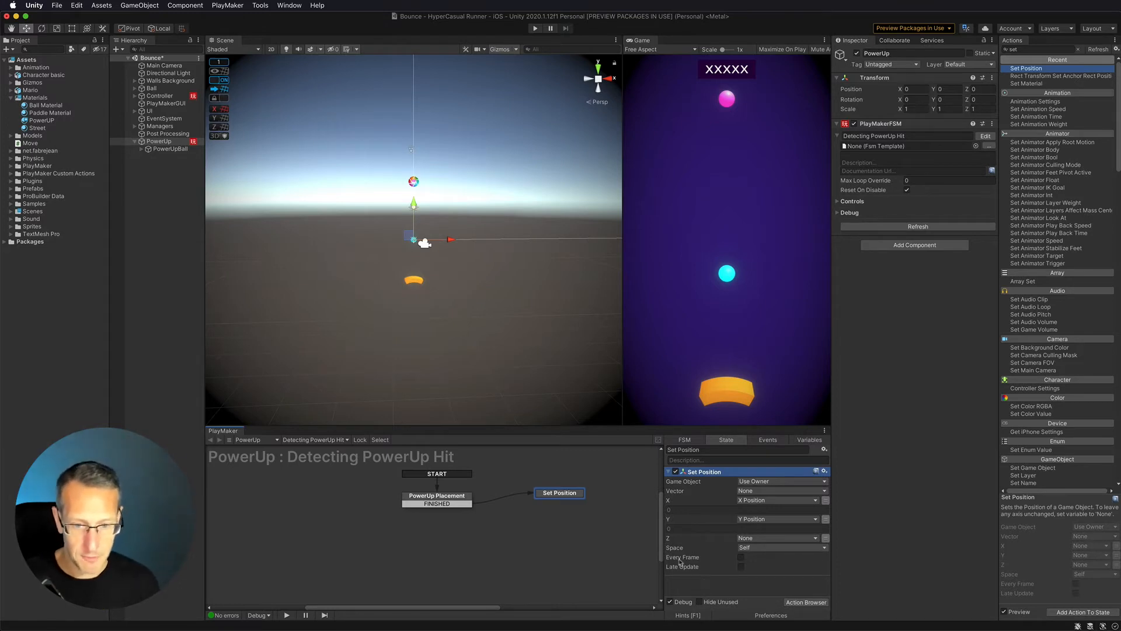
Give the Set Position state a FINISHED transition leading to a new state named Random Wait.
right_click(563, 493)
mouse_move(611, 495)
left_click(715, 495)
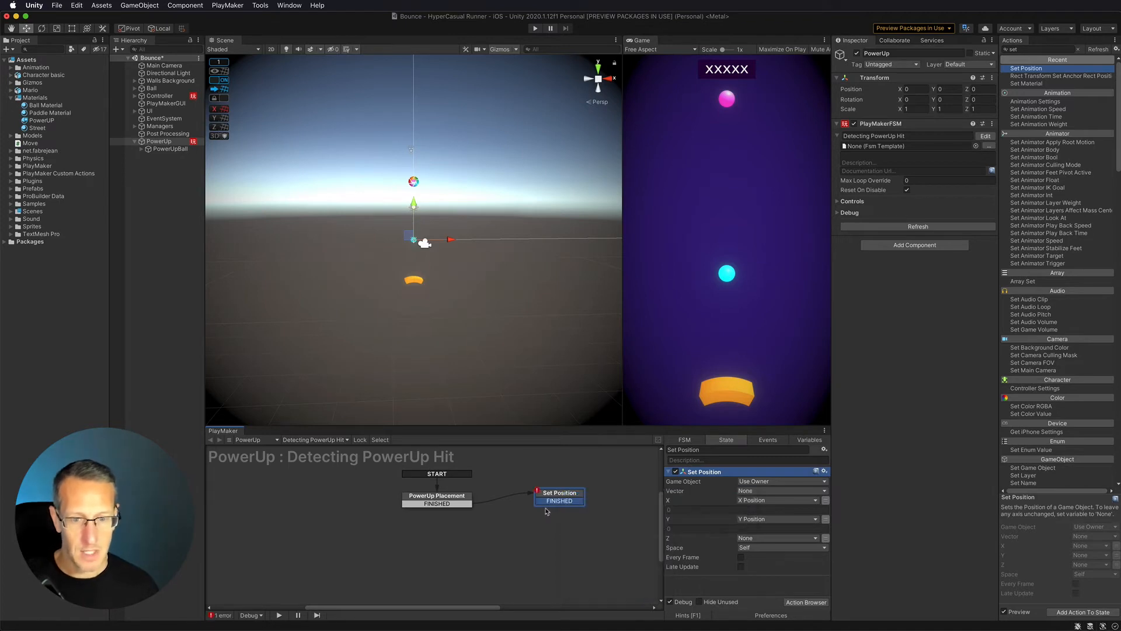
left_click_drag(559, 501, 507, 545)
type("Random Wait")
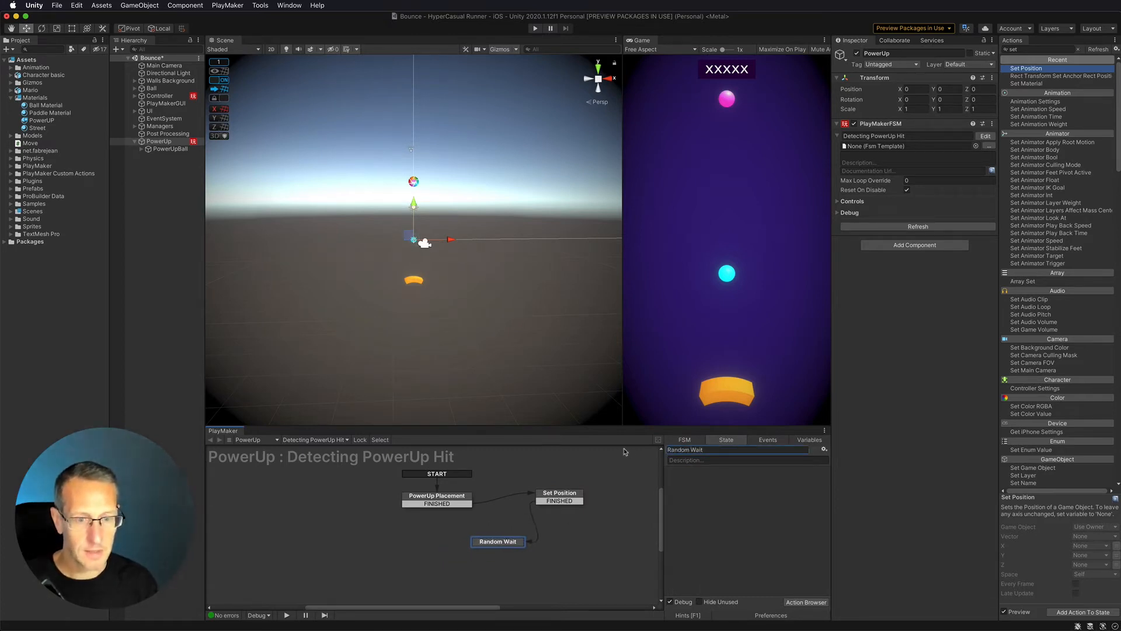
Add a Random Wait action to the Random Wait state with Min 3 and Max 6.
left_click(1042, 49)
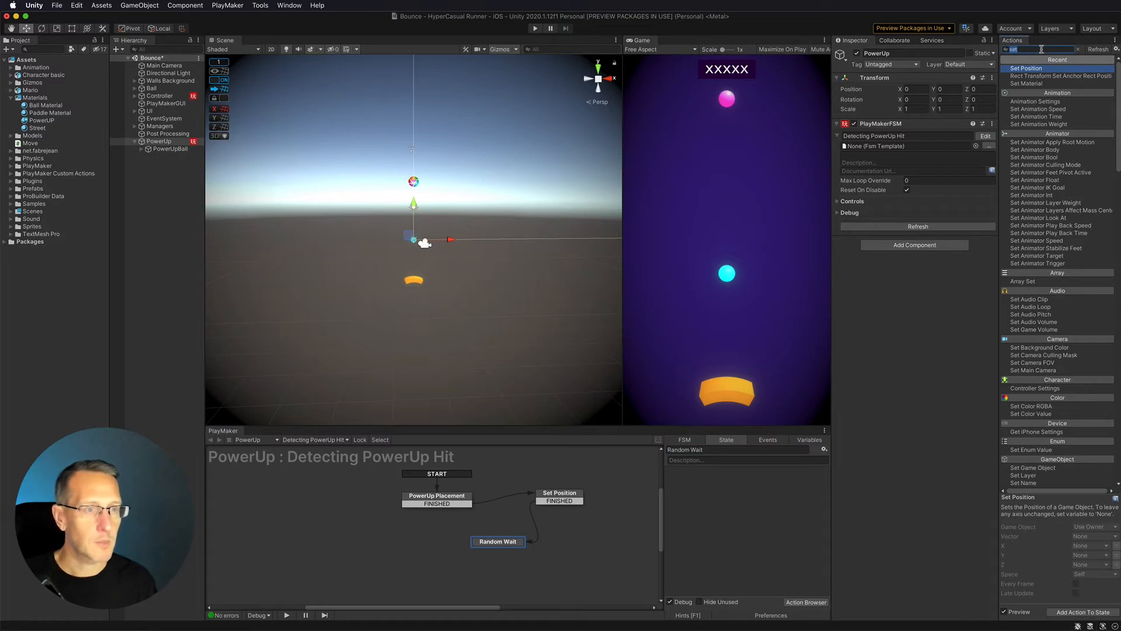
type("rand")
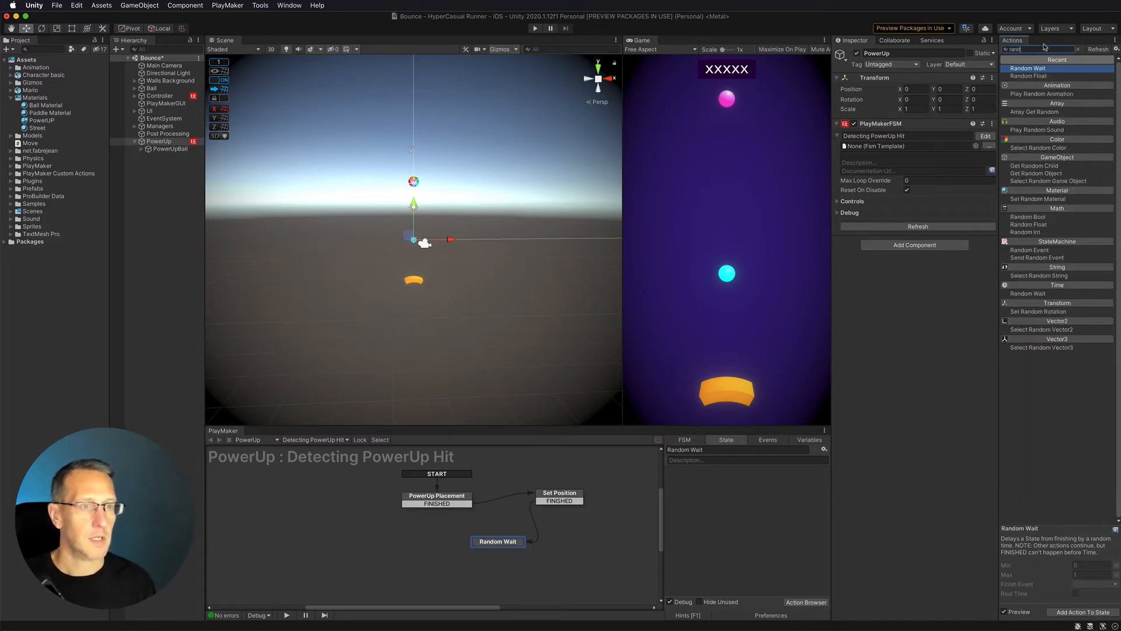
double_click(1017, 69)
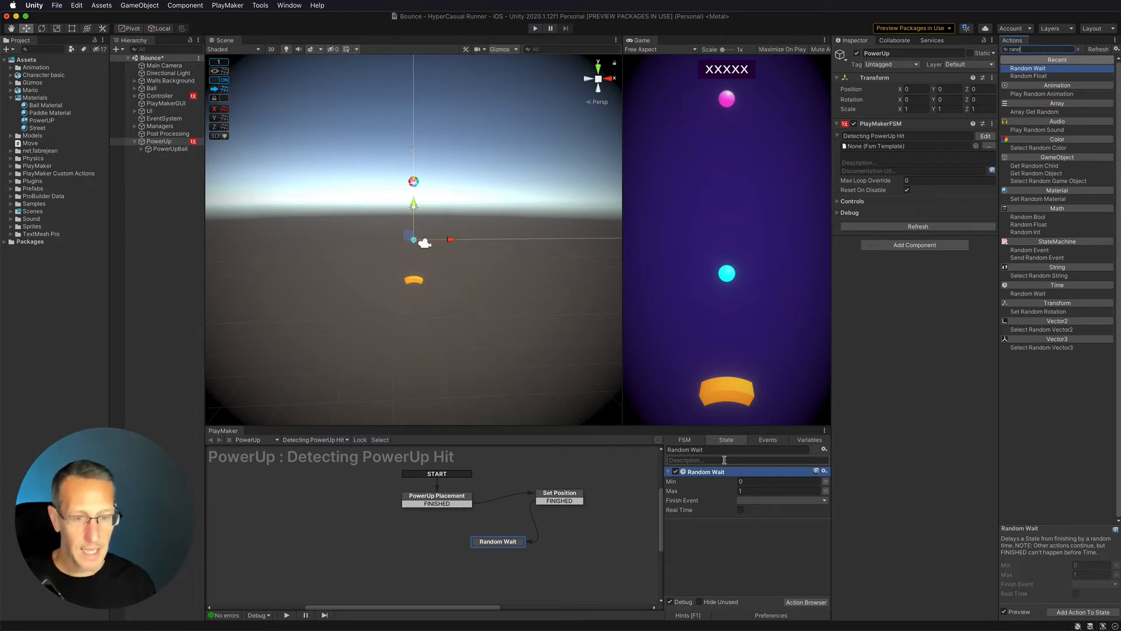
left_click(762, 483)
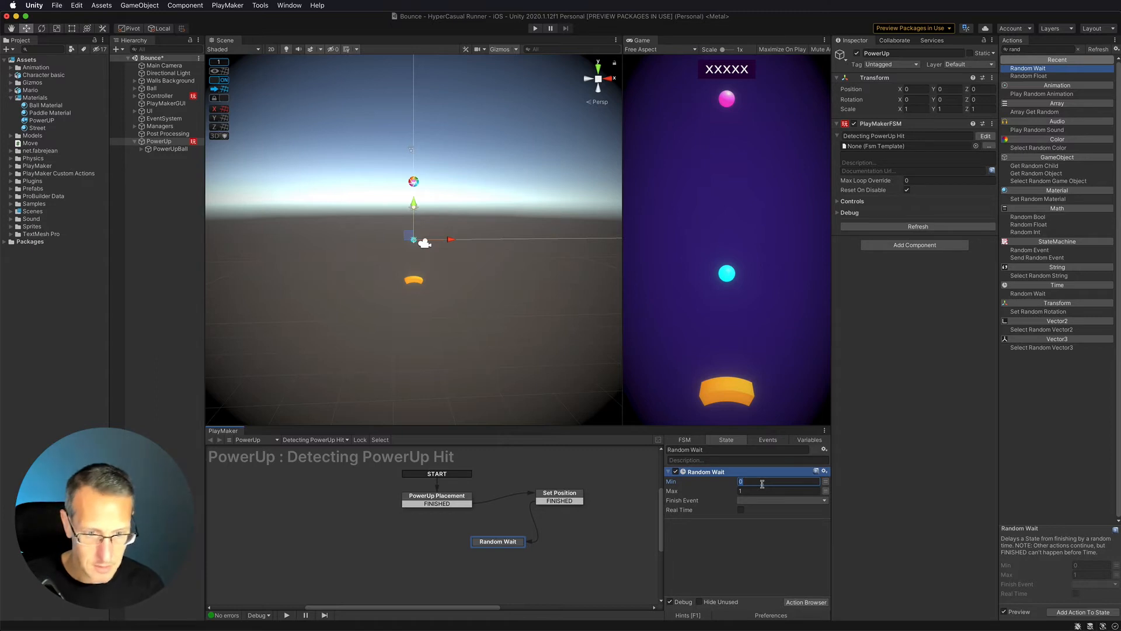
key("Tab")
key("Return")
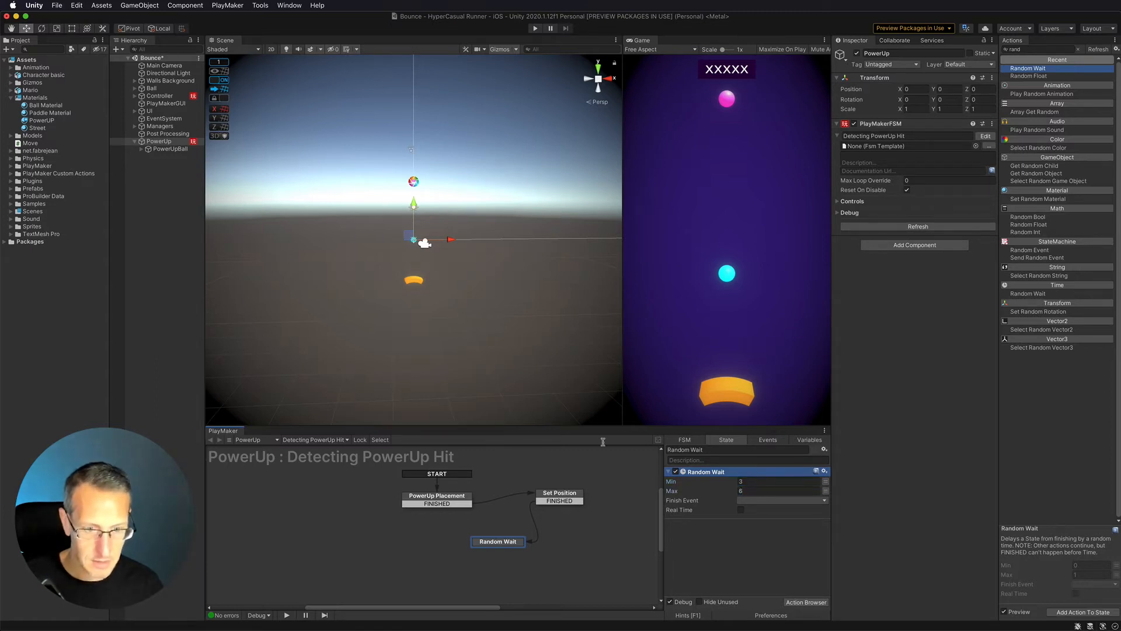
Set the Random Wait action's finish event to FINISHED and link that transition back to the PowerUp Placement state.
left_click(754, 501)
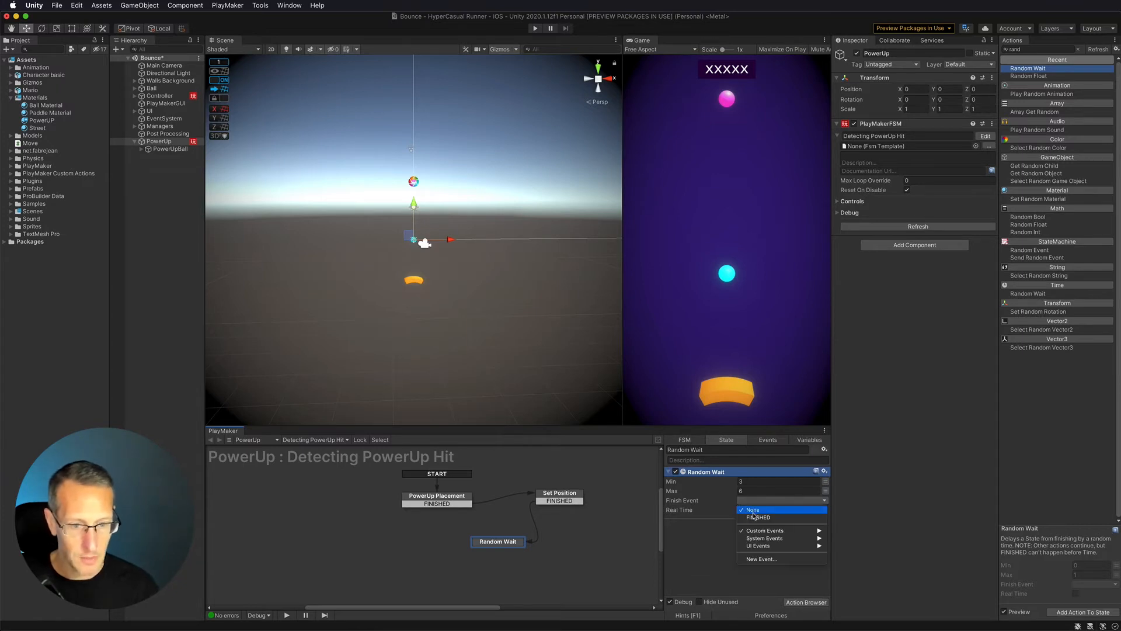
left_click(754, 517)
left_click(744, 515)
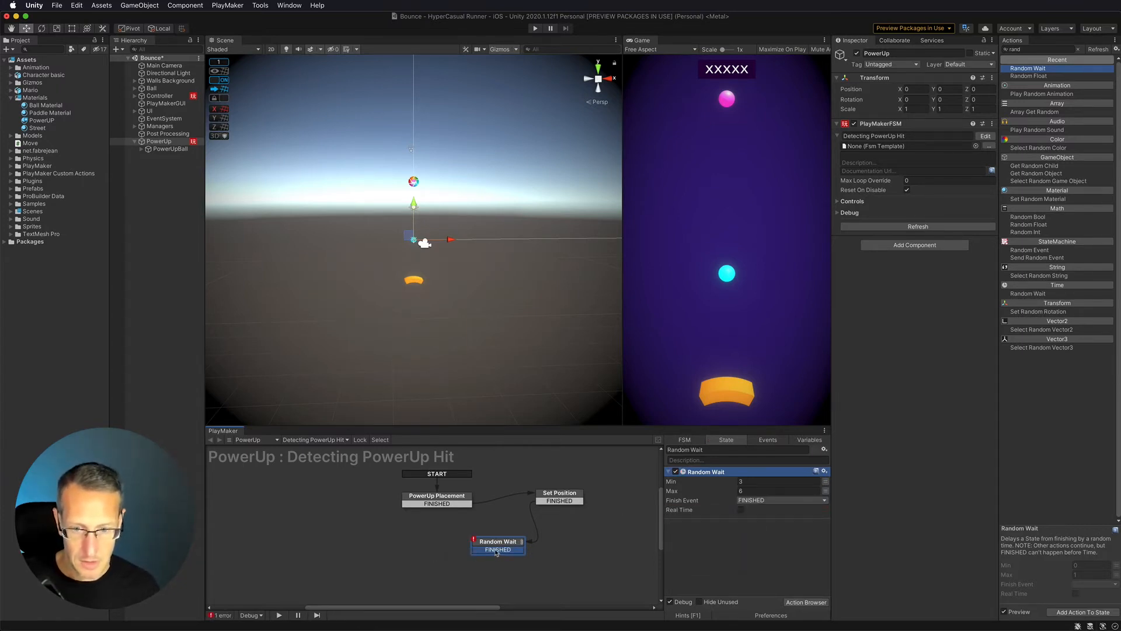
left_click_drag(471, 550, 426, 498)
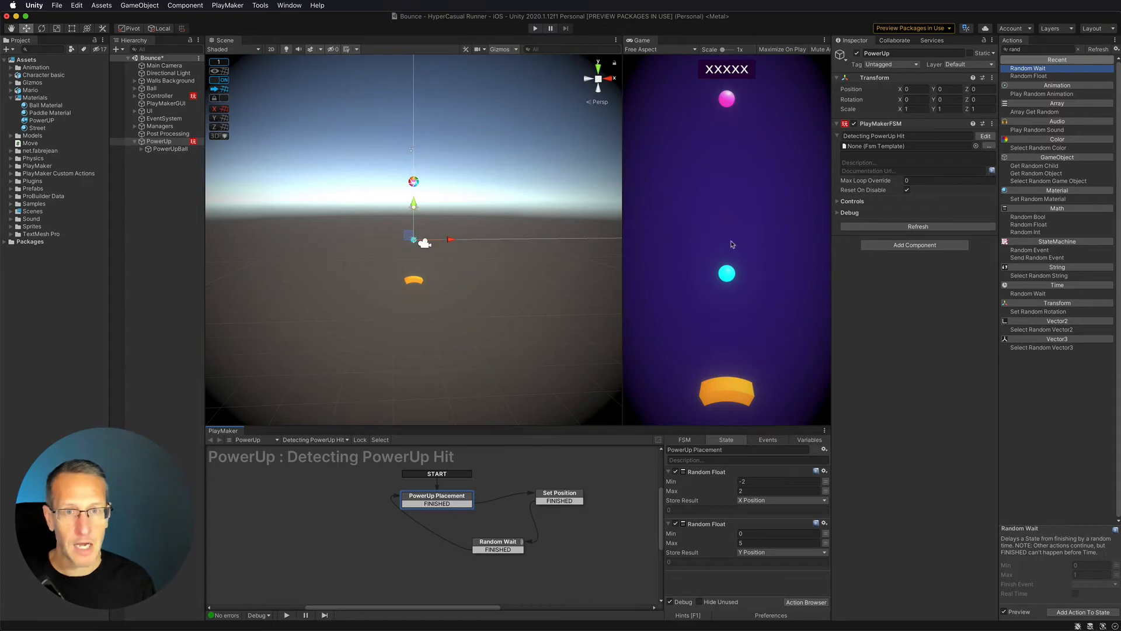
Play the game to check the power-up's random repositioning, and stop it.
left_click(533, 28)
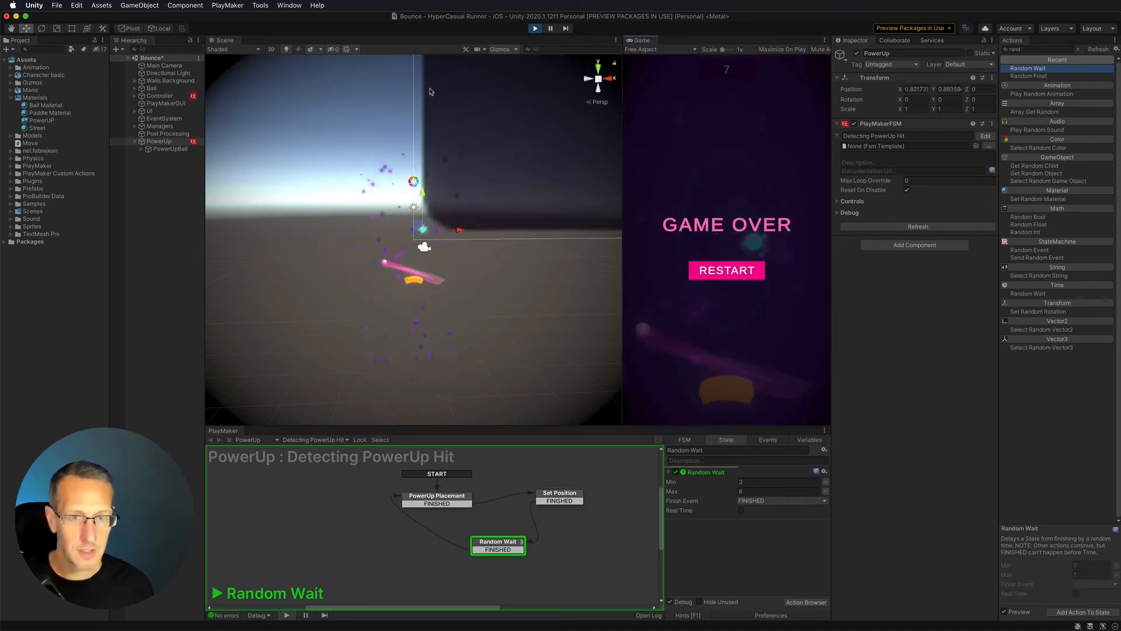
left_click(535, 28)
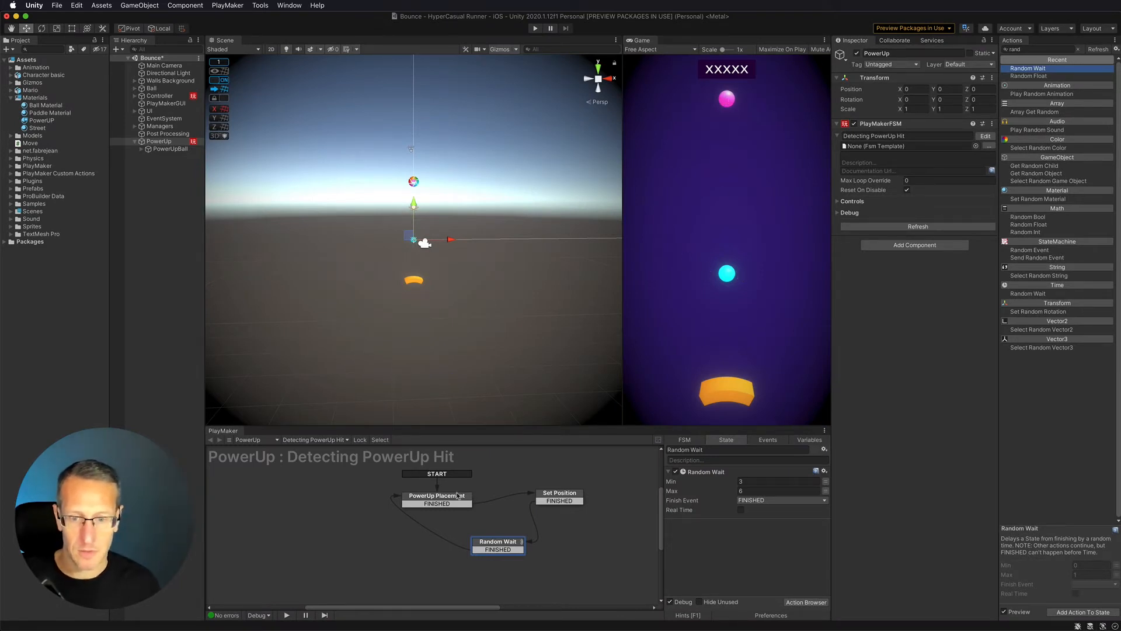
Add a second FSM to the PowerUp object and rename its start state Ball Hit.
left_click(332, 440)
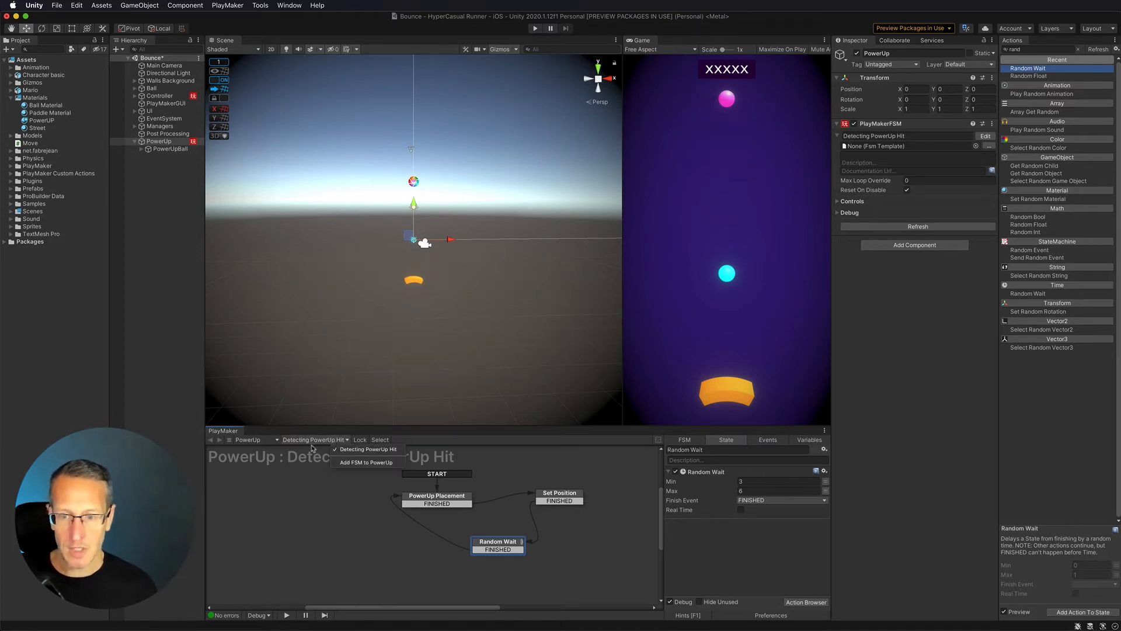
left_click(346, 462)
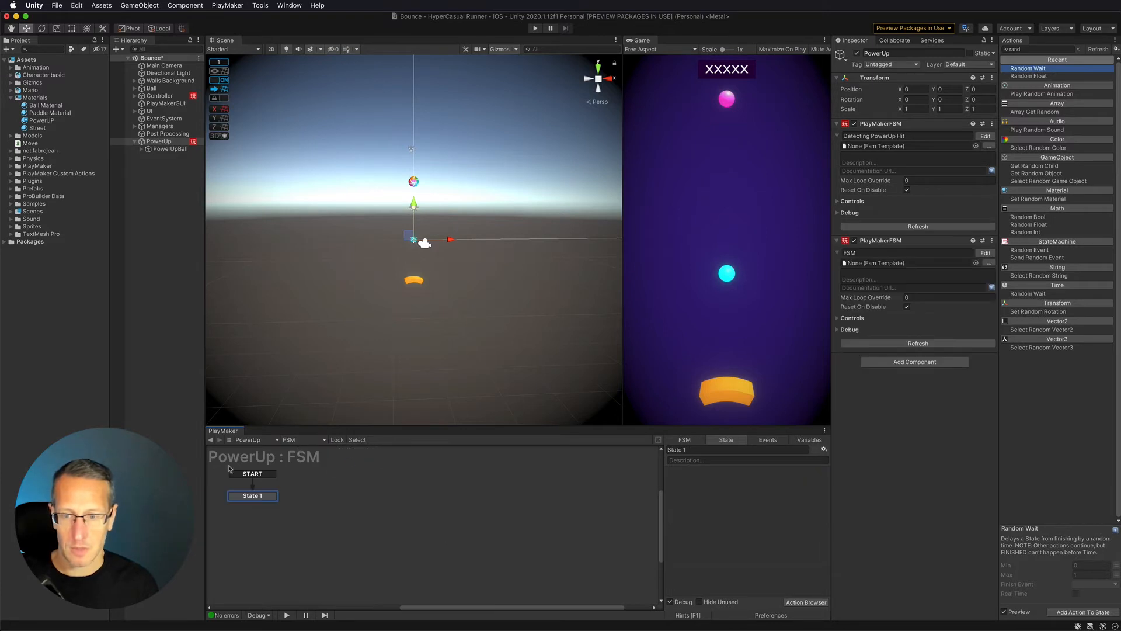
left_click(685, 450)
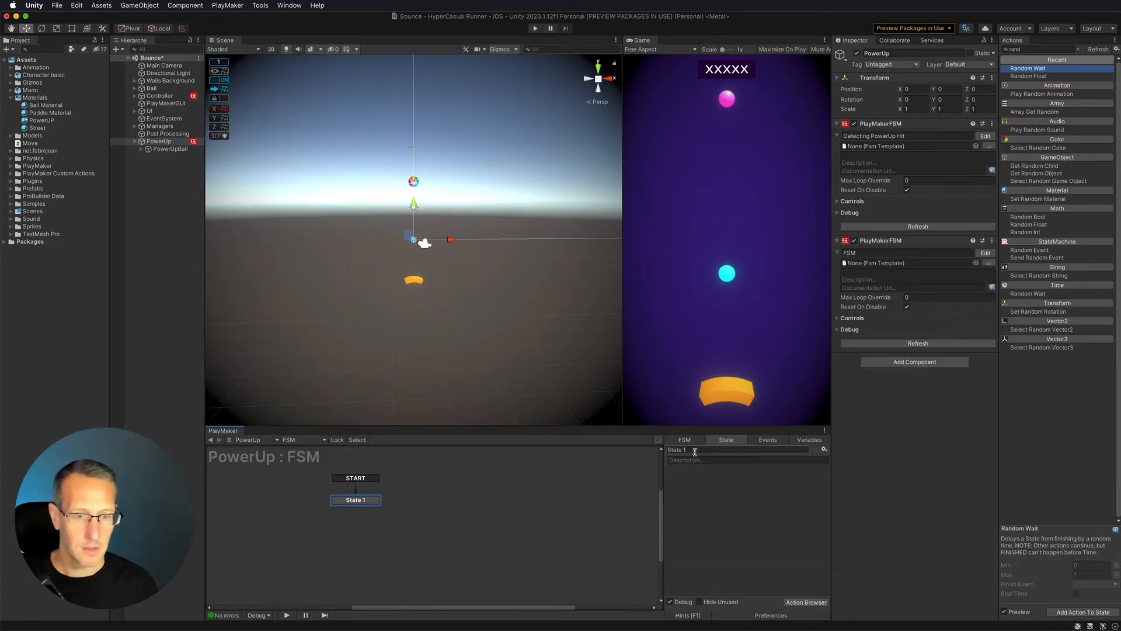
left_click_drag(686, 449, 647, 439)
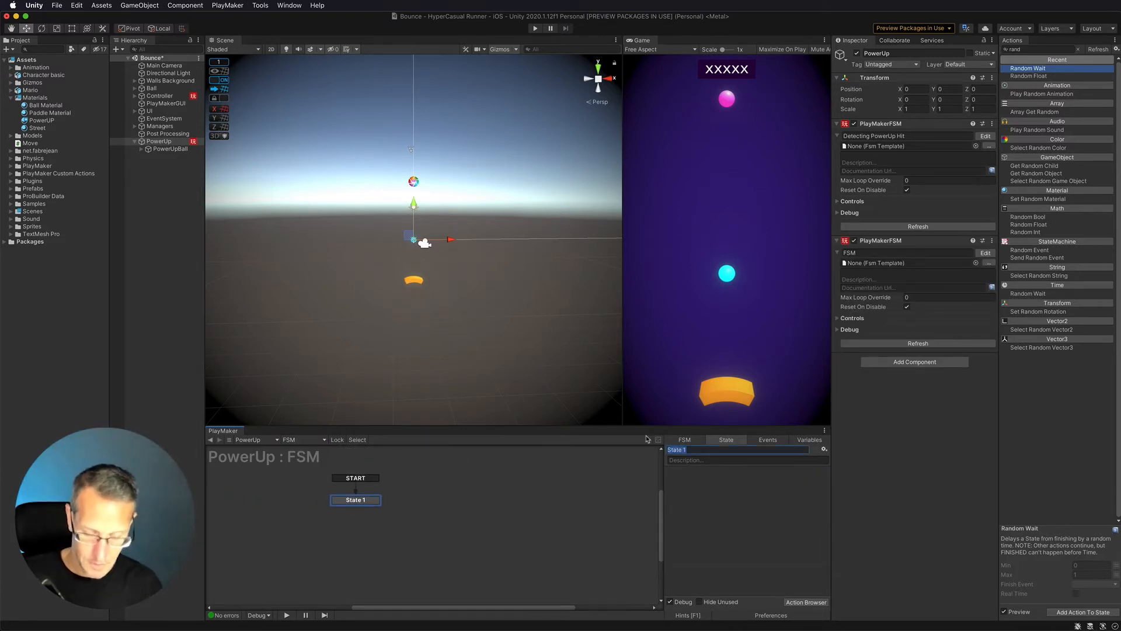
type("Ball Hit")
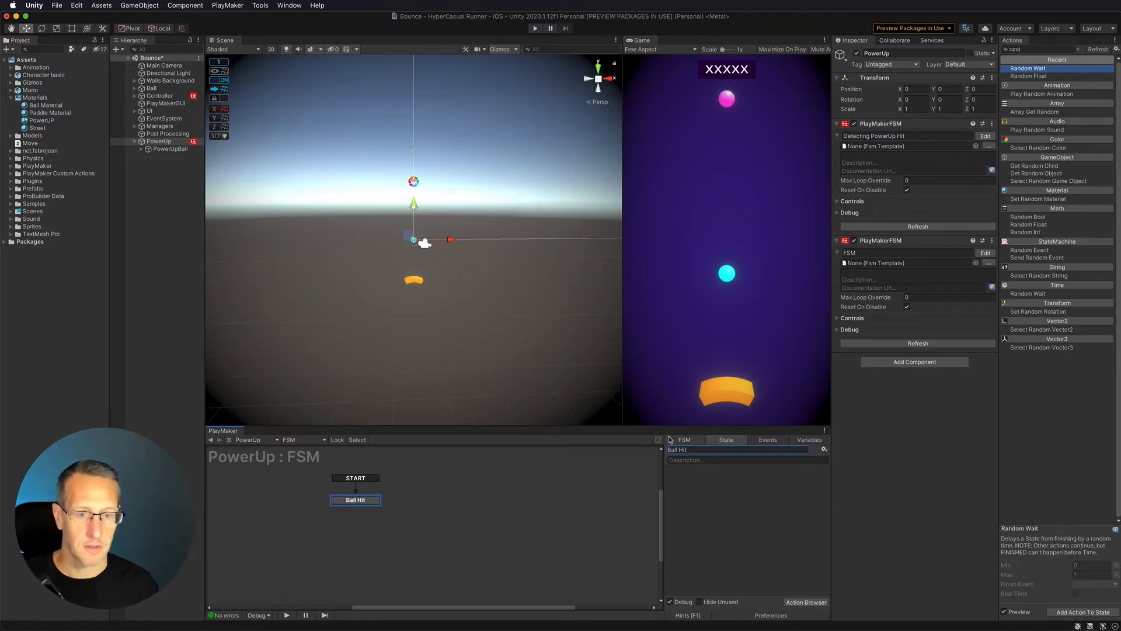
left_click(405, 474)
left_click_drag(341, 499, 365, 500)
Rename the PowerUp object's new FSM Ball Hit and its first FSM Set Position.
left_click(888, 253)
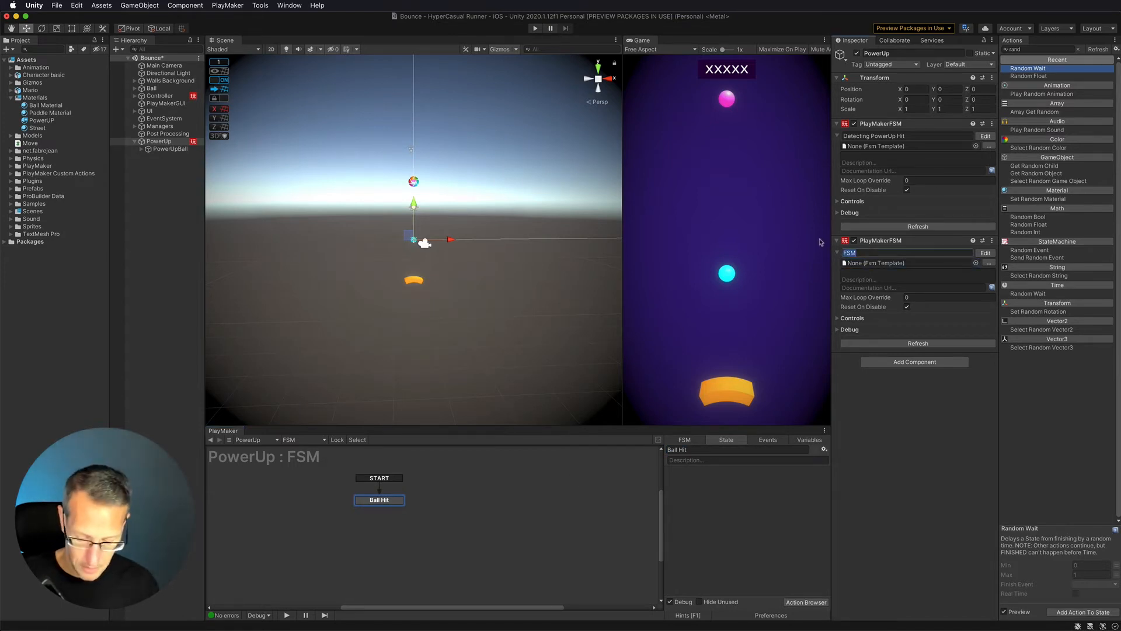
type("Ball Hit")
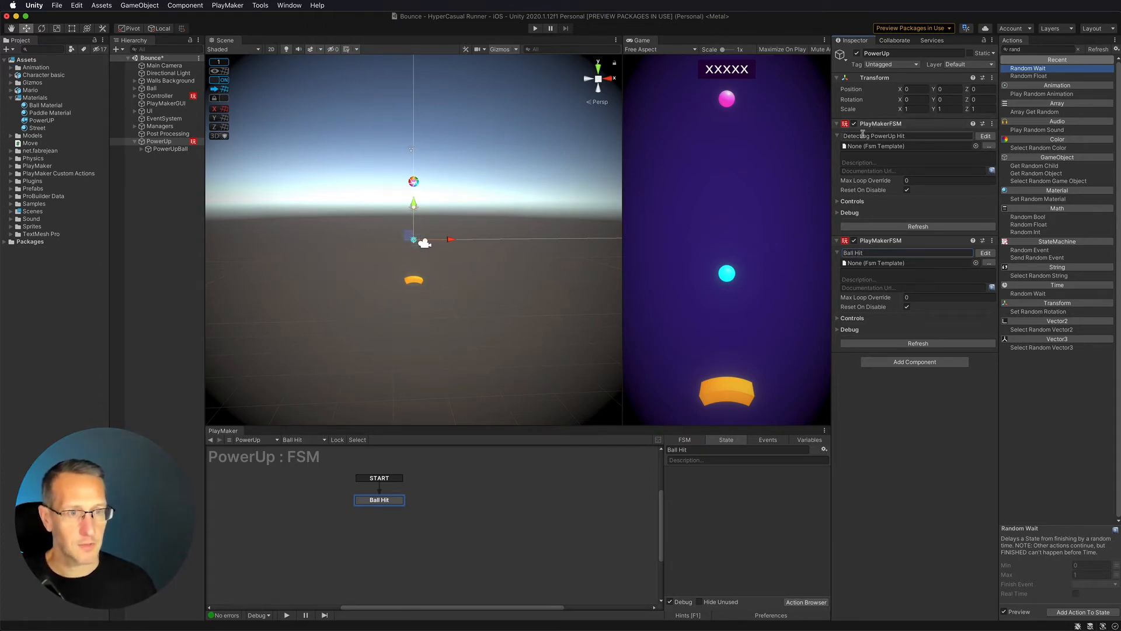
left_click(908, 136)
key("super+c")
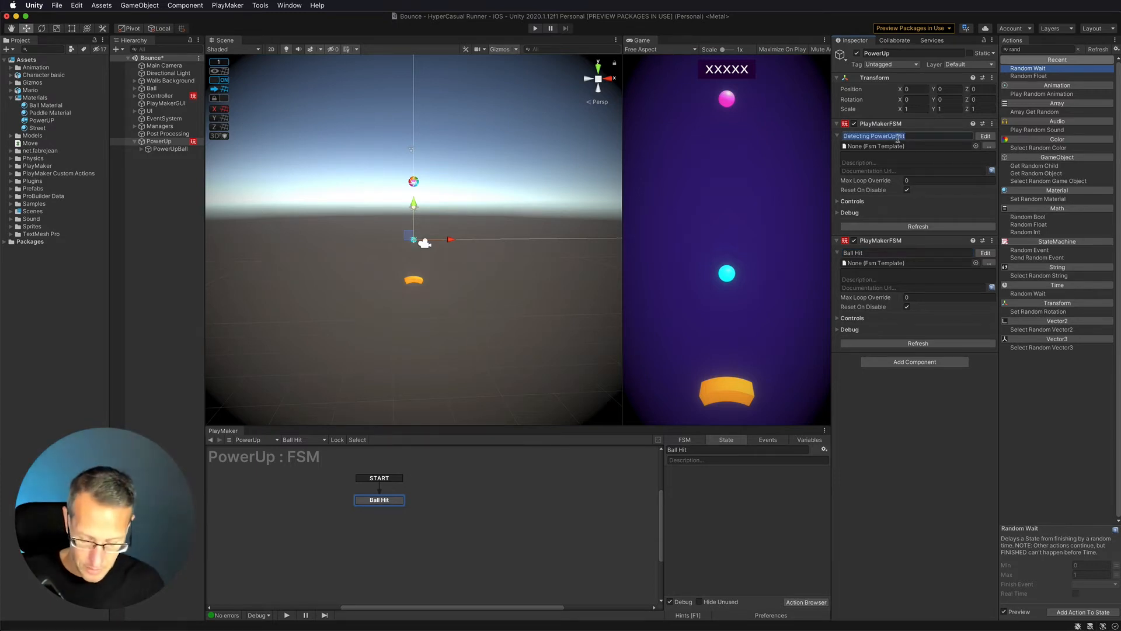
type("Set Position")
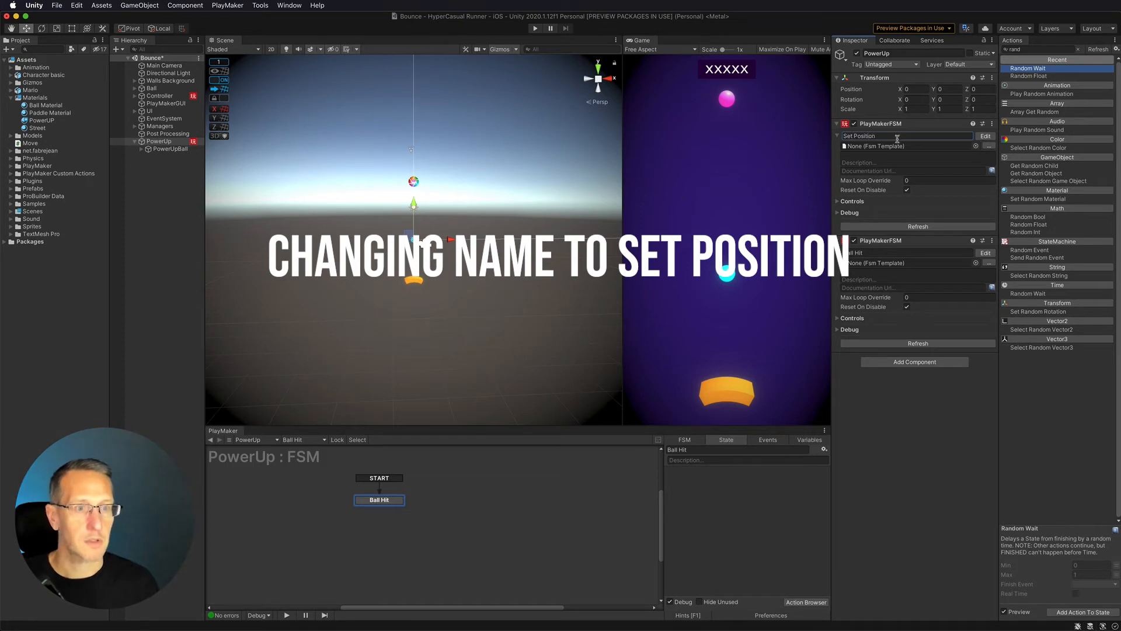
Rename the PowerUp object's second FSM Detecting PowerUp Hit and reposition its graph.
left_click(874, 252)
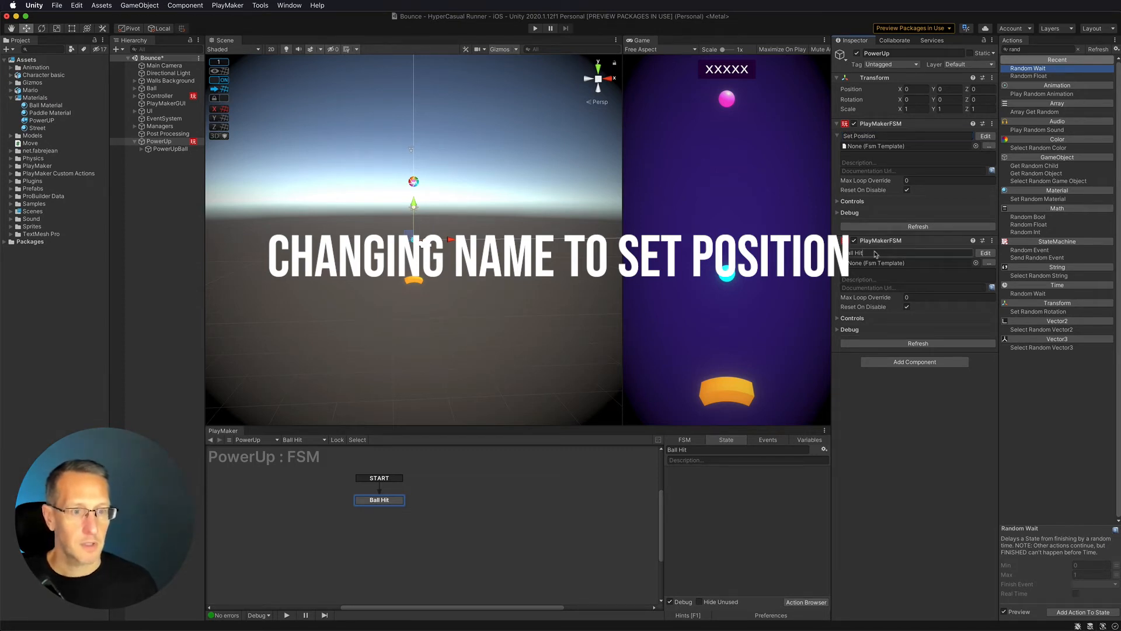
key("super+v")
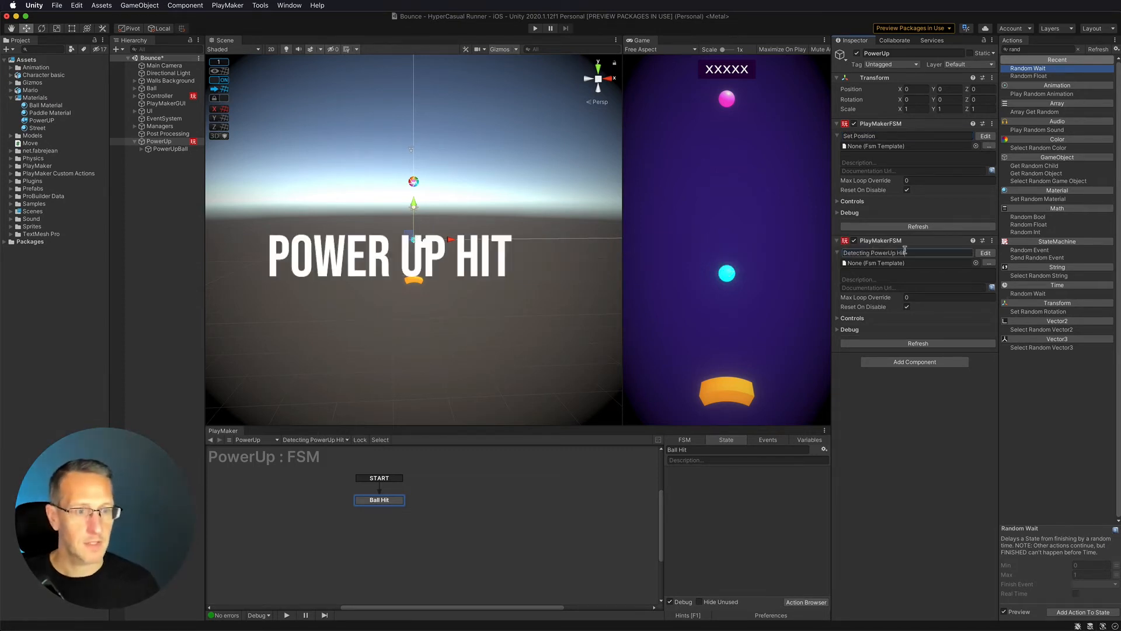
left_click(356, 508)
left_click(375, 500)
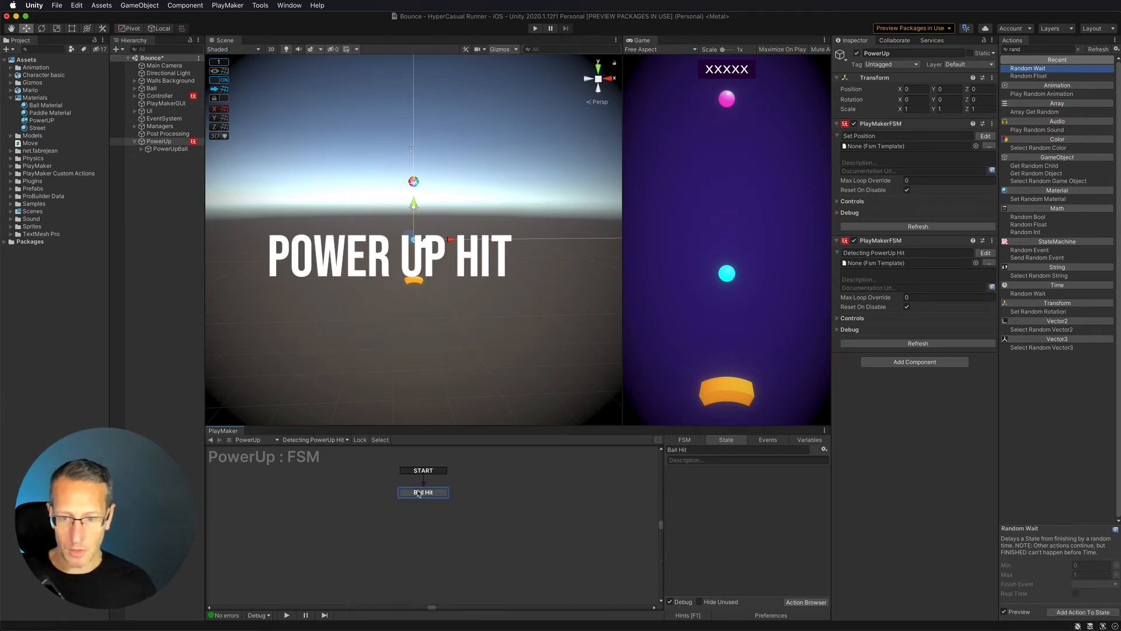
left_click(432, 503)
left_click(432, 501)
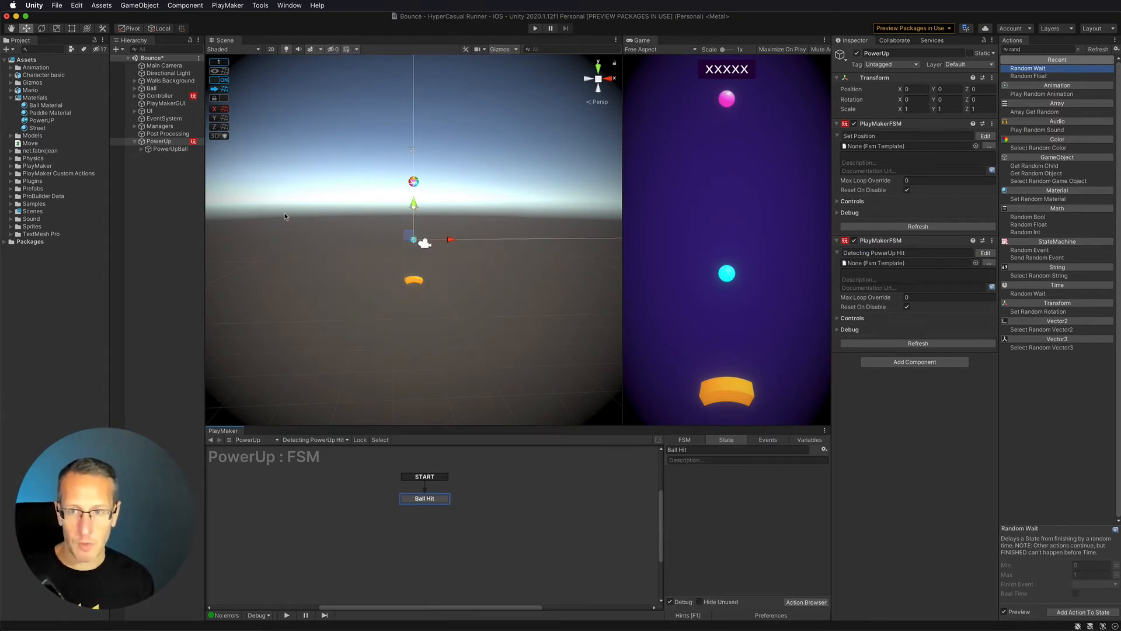
Check the PowerUpBall's collider trigger setting, and add a Trigger Event action to the PowerUp's Ball Hit state.
left_click(163, 150)
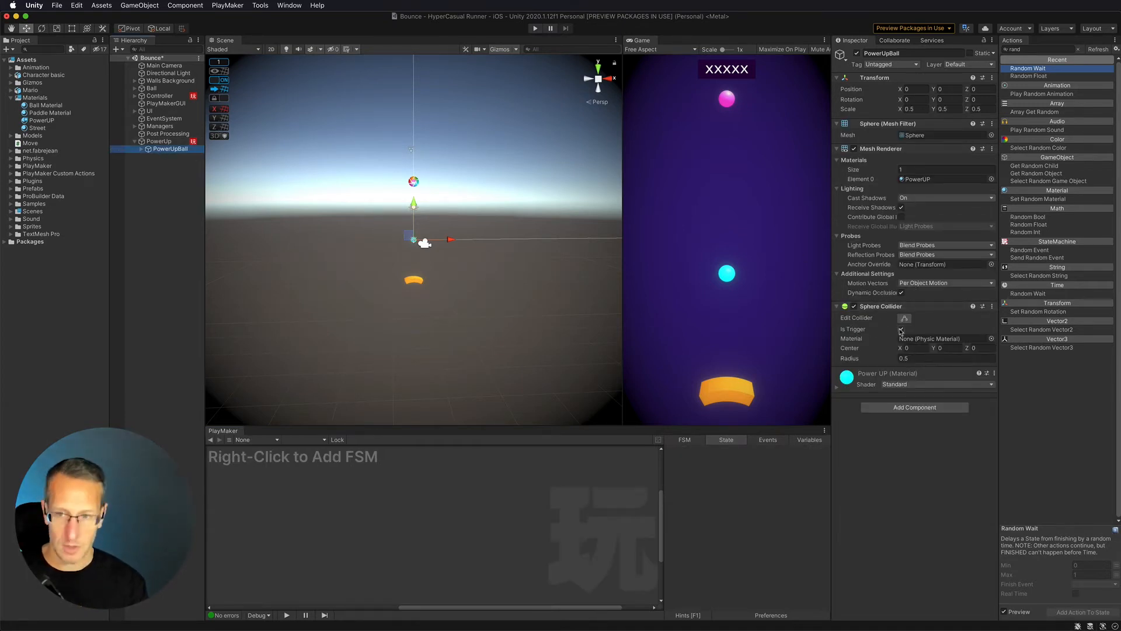
left_click(159, 142)
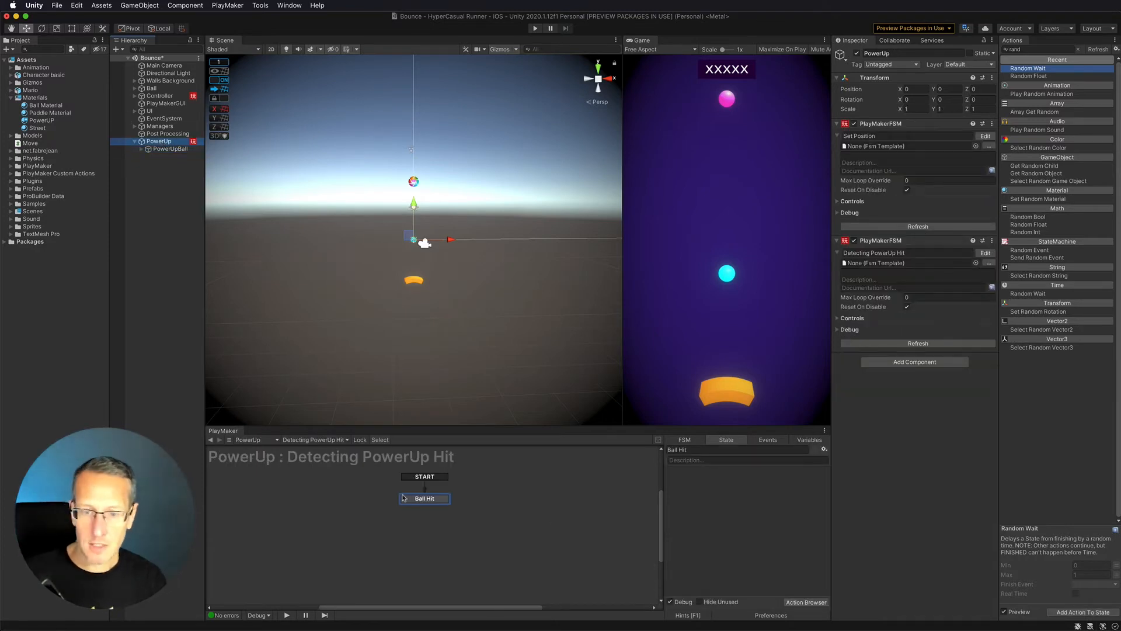
left_click(417, 498)
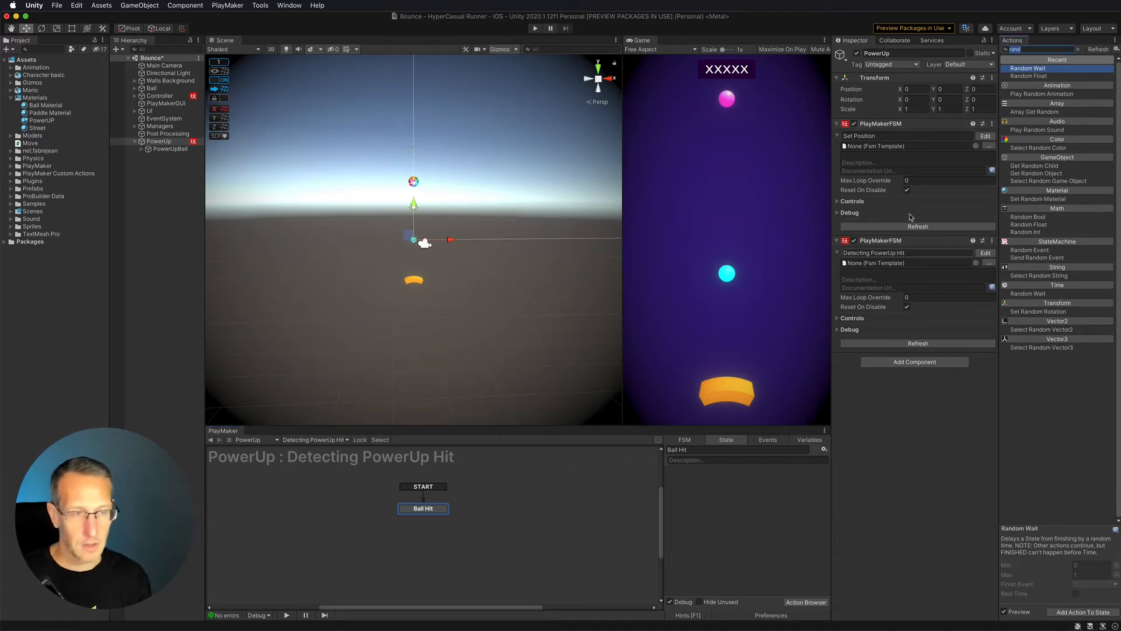
type("trigg")
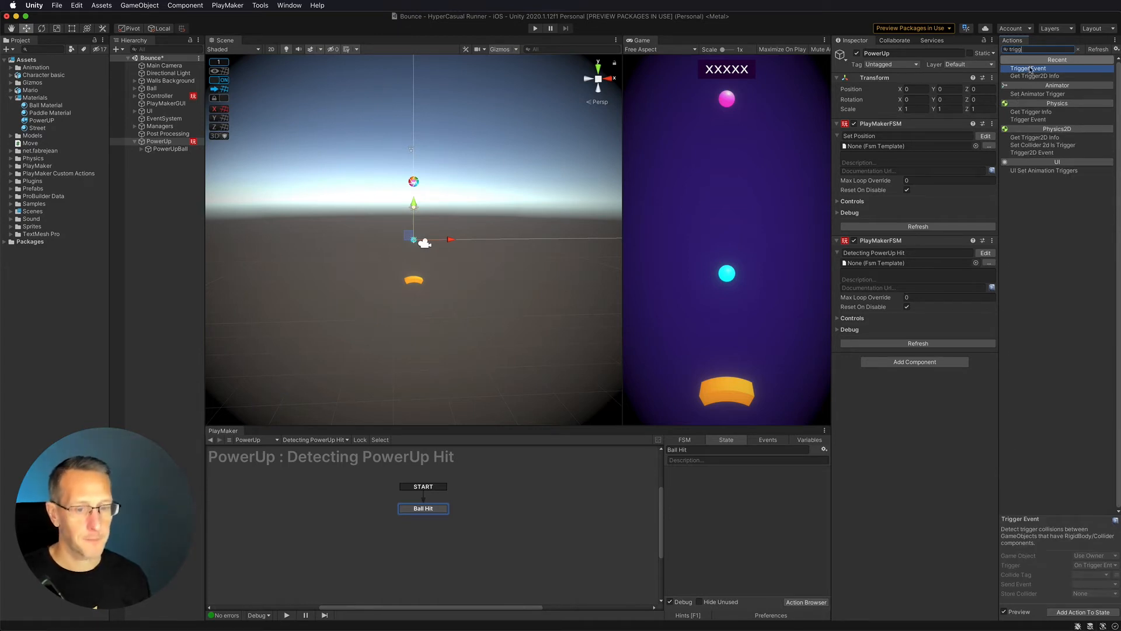
double_click(1030, 69)
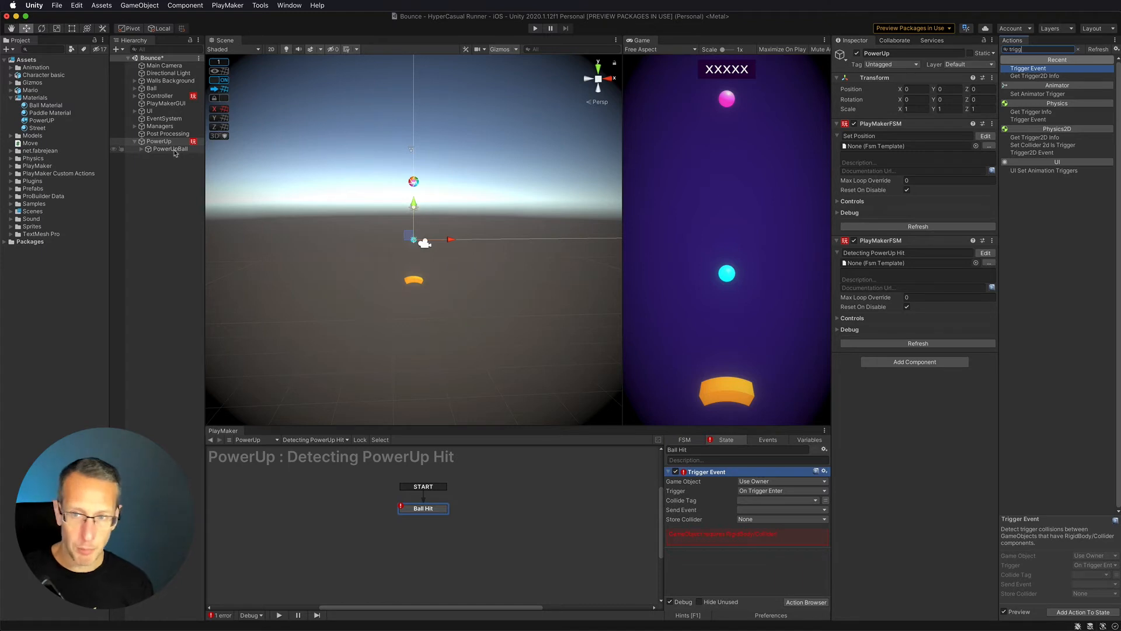
Make the Trigger Event action use a specified game object and assign PowerUpBall to it.
left_click(789, 481)
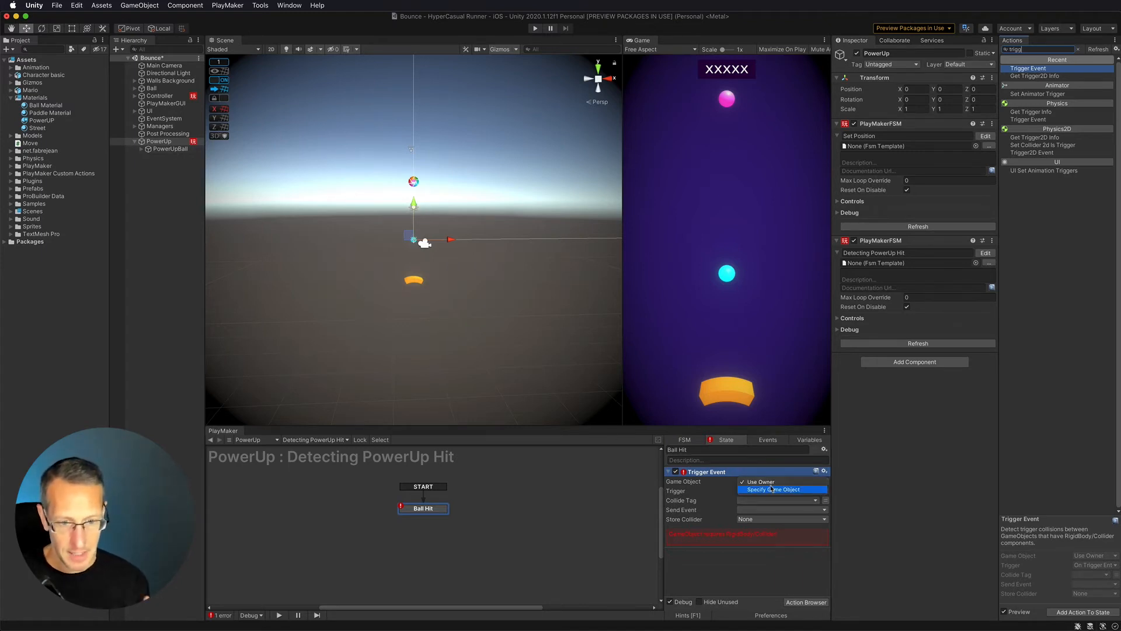
left_click(772, 489)
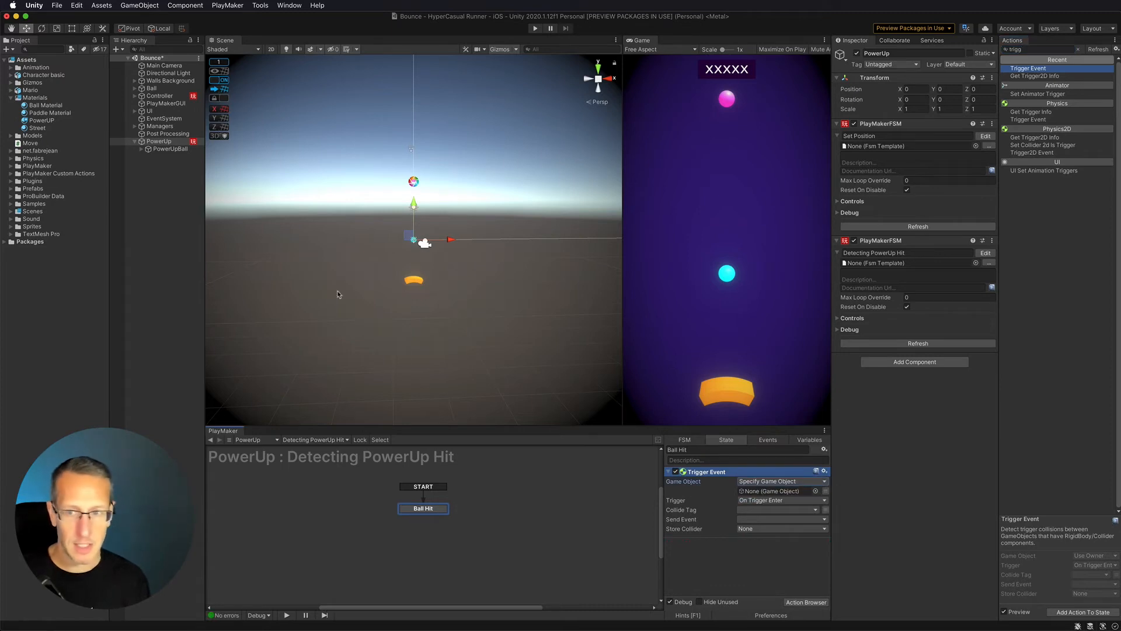
left_click_drag(158, 150, 767, 490)
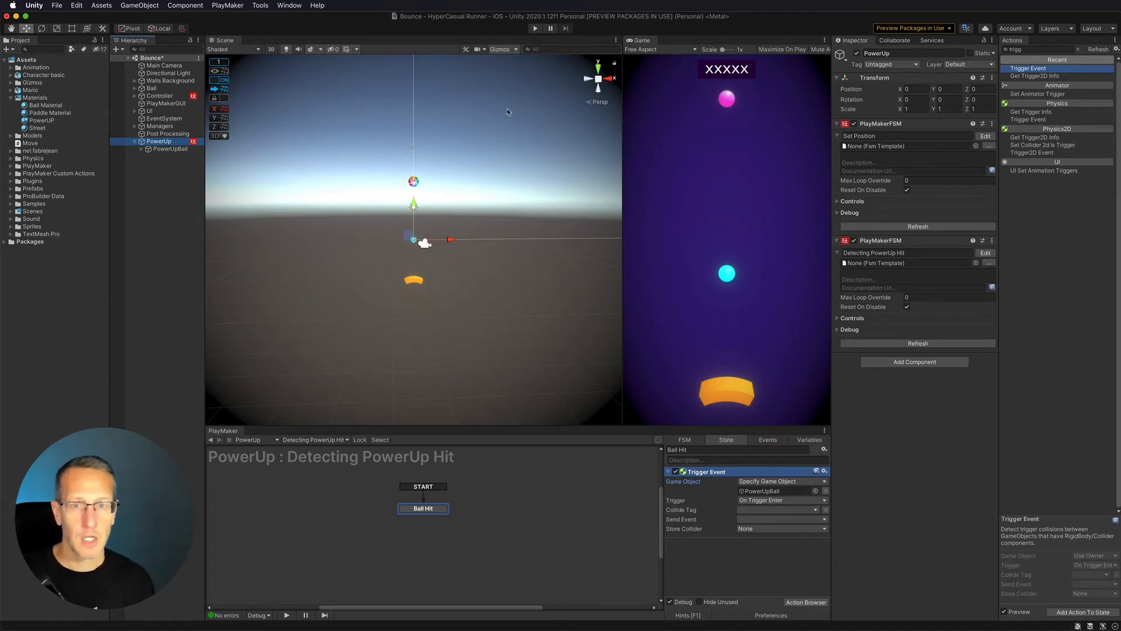
Check the Ball object's tag and set the Trigger Event action's Collide Tag to Ball.
left_click(148, 89)
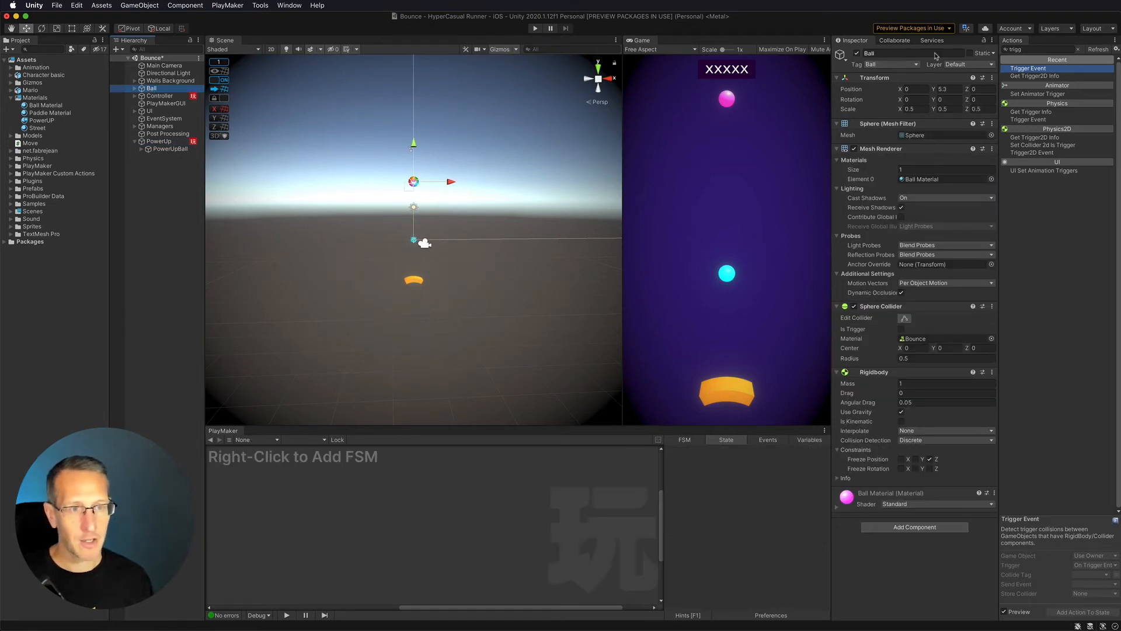
left_click(175, 149)
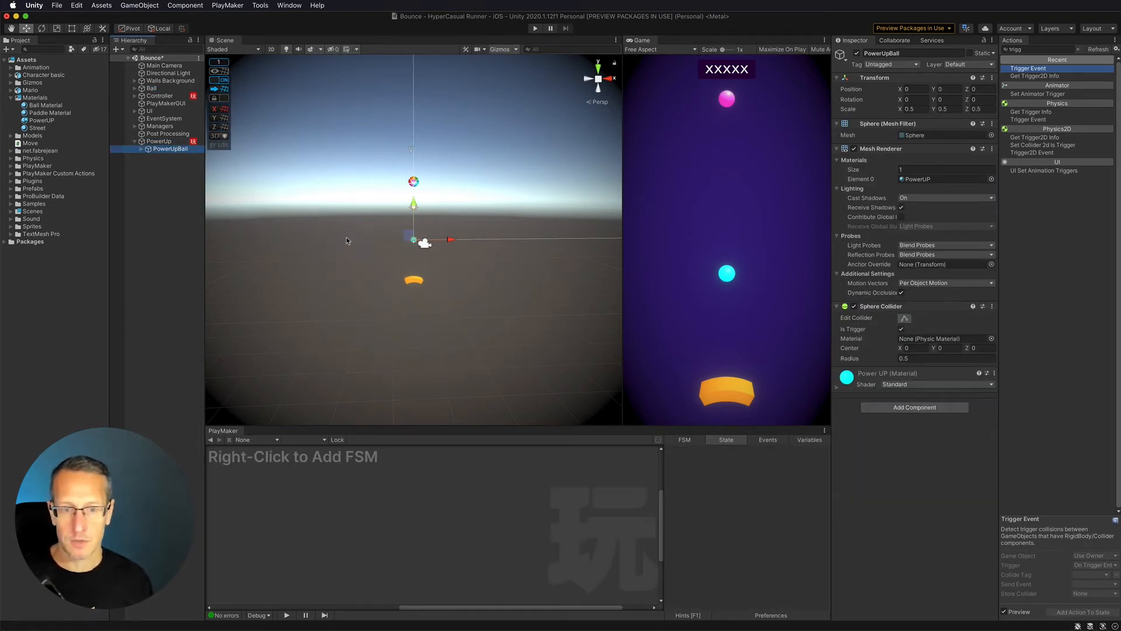
left_click(158, 141)
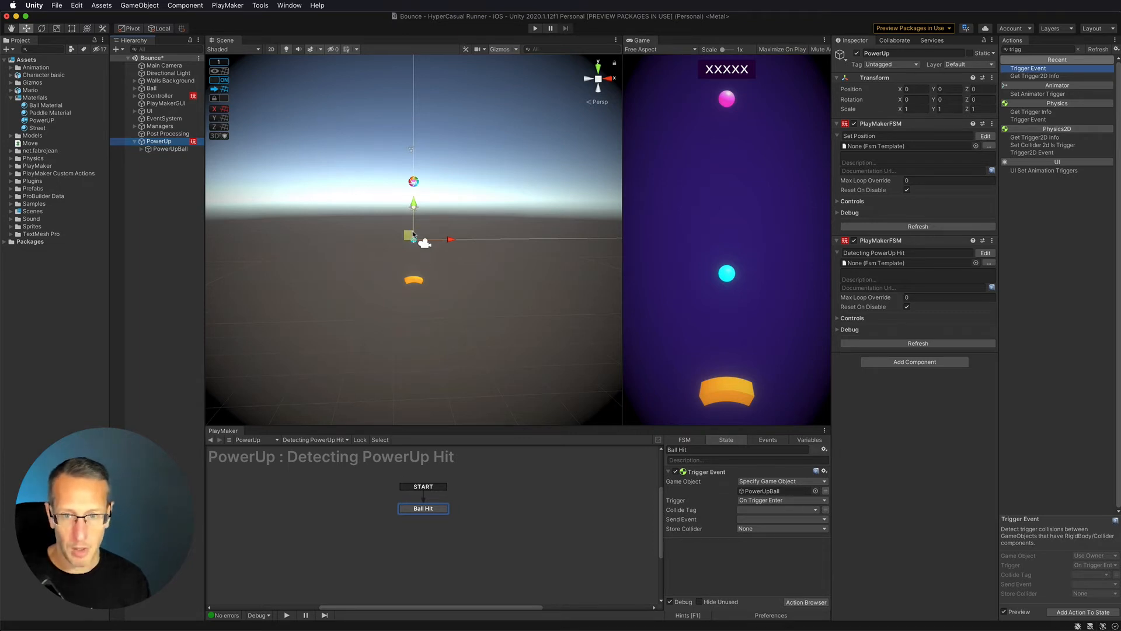
left_click(753, 512)
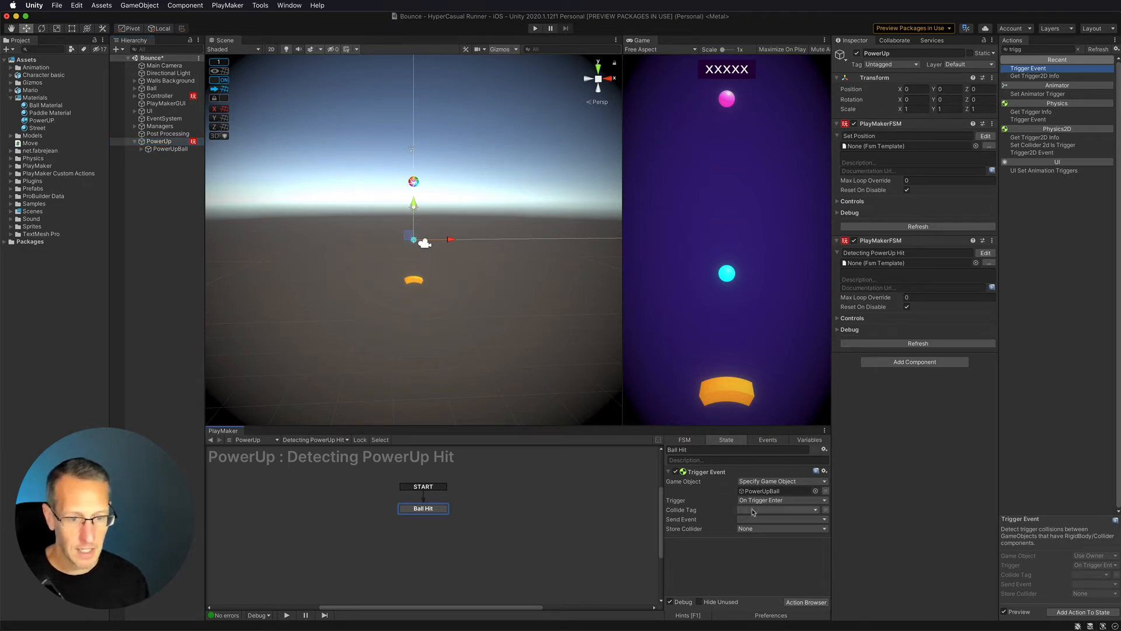
left_click(753, 512)
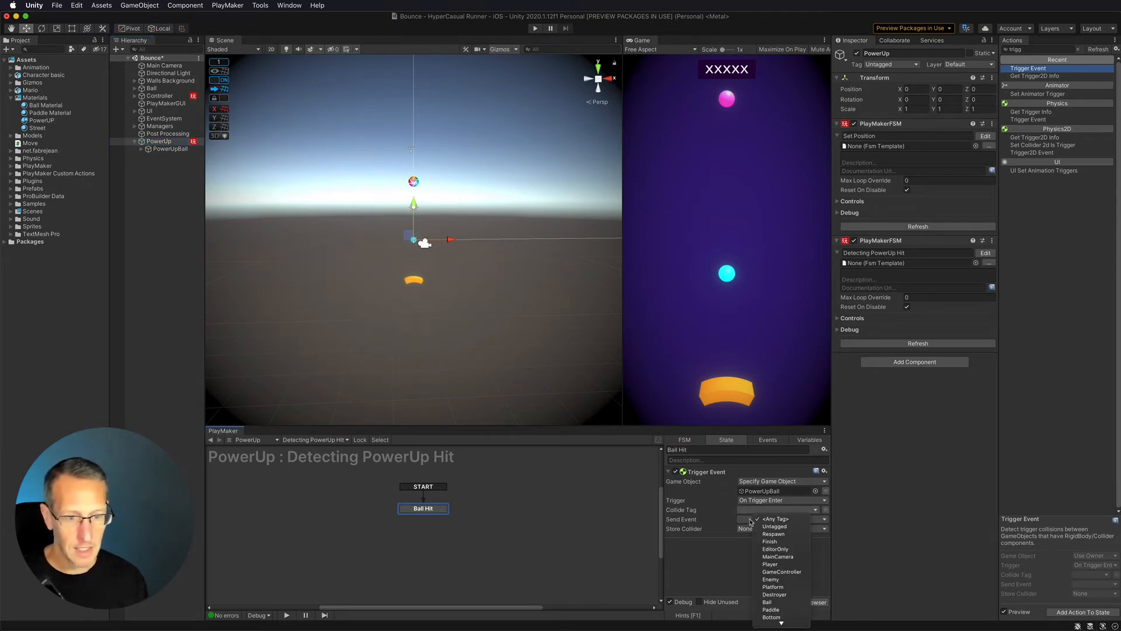
left_click(767, 602)
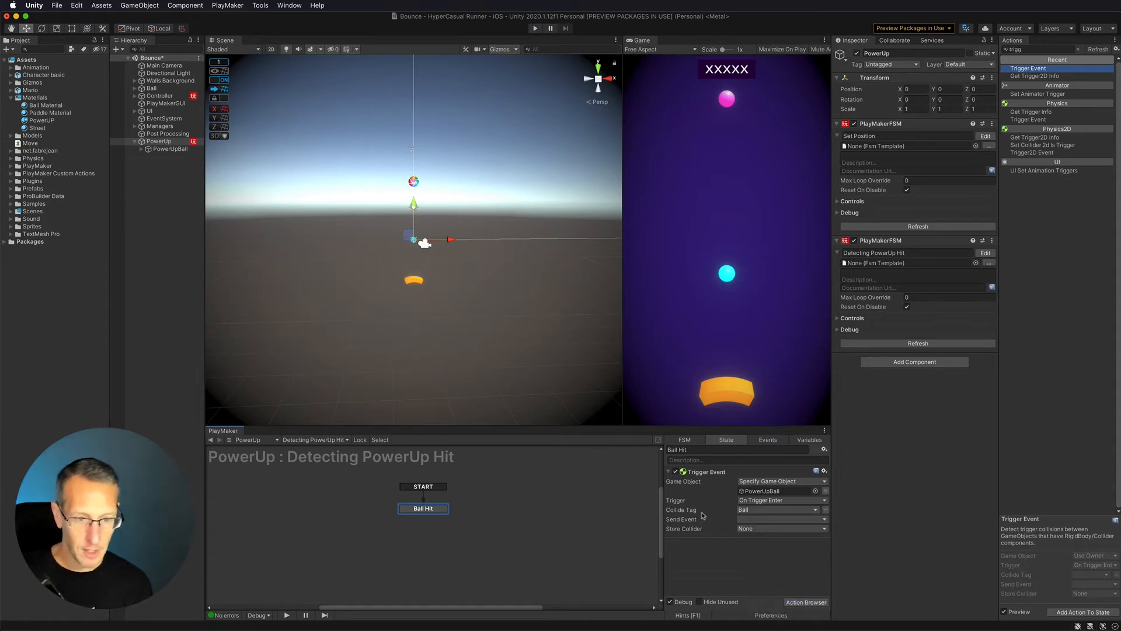
Create a new event named Add to Score as the Trigger Event's Send Event and add its transition to the Ball Hit state.
left_click(780, 520)
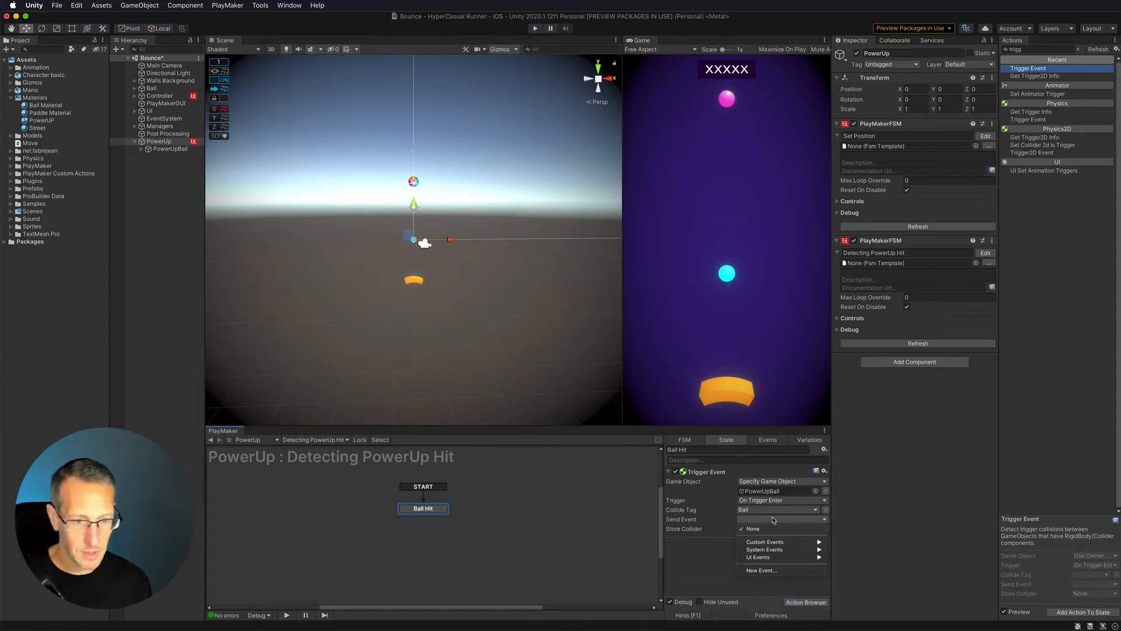
left_click(767, 571)
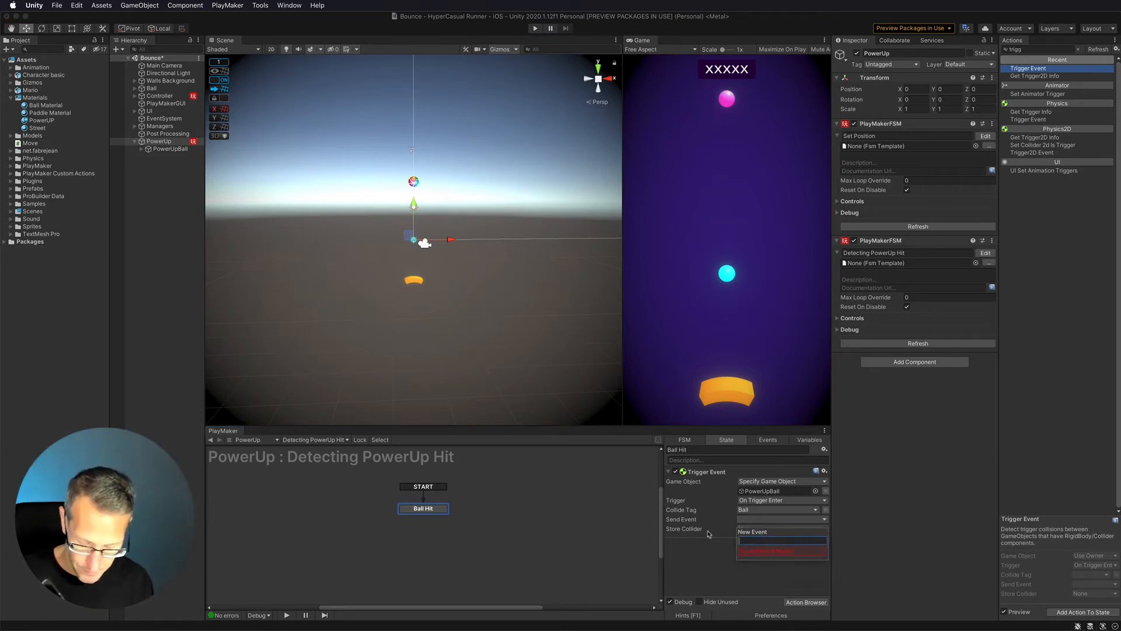
type("Add to S")
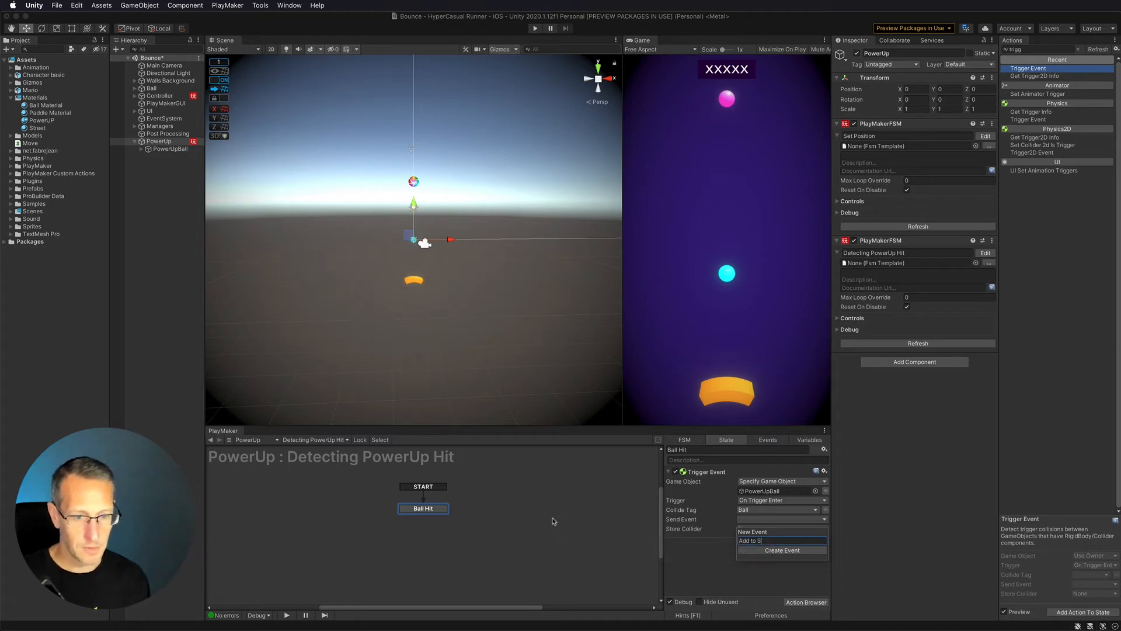
type("core")
key("Return")
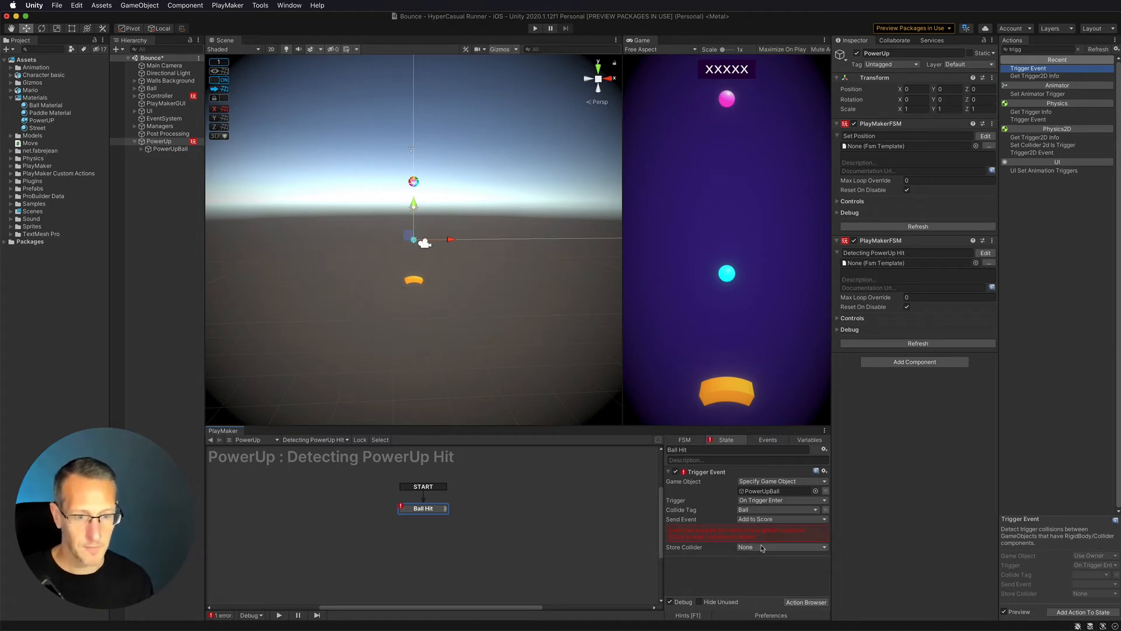
left_click(706, 534)
Link the Ball Hit state's Add to Score transition to a new state and name that state Add to Score.
left_click_drag(448, 516, 512, 512)
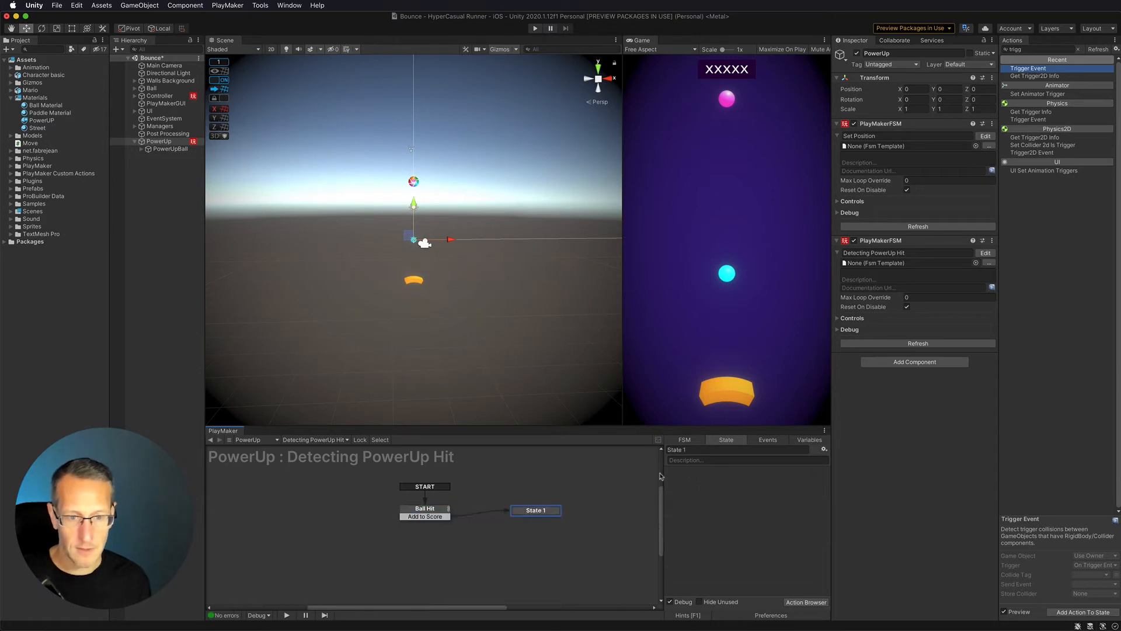
type("Add to Score")
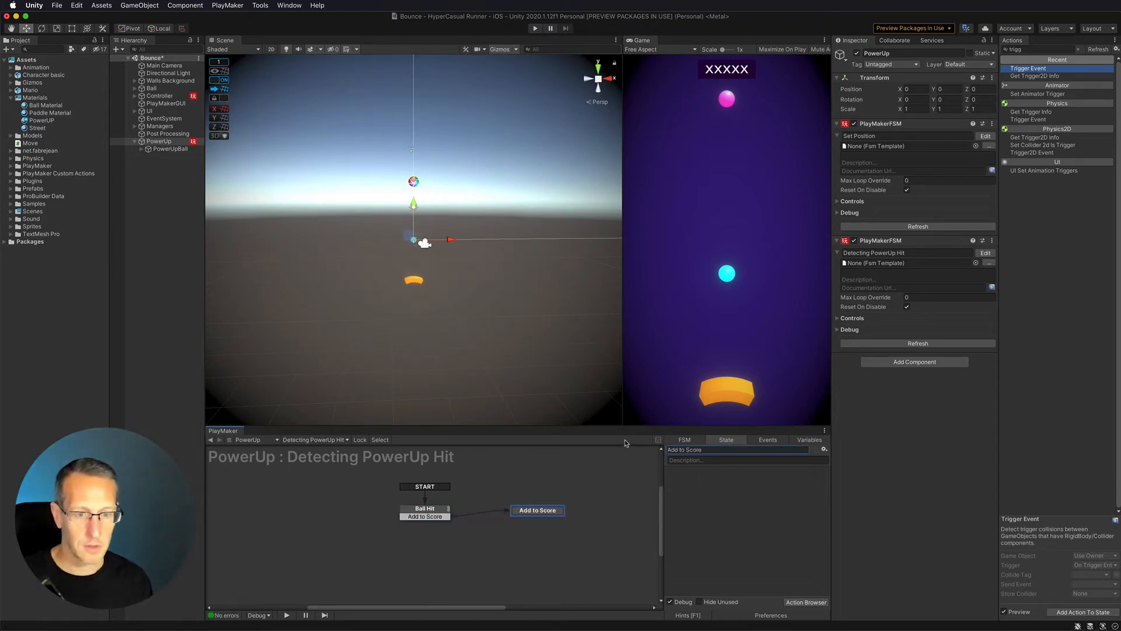
left_click(711, 491)
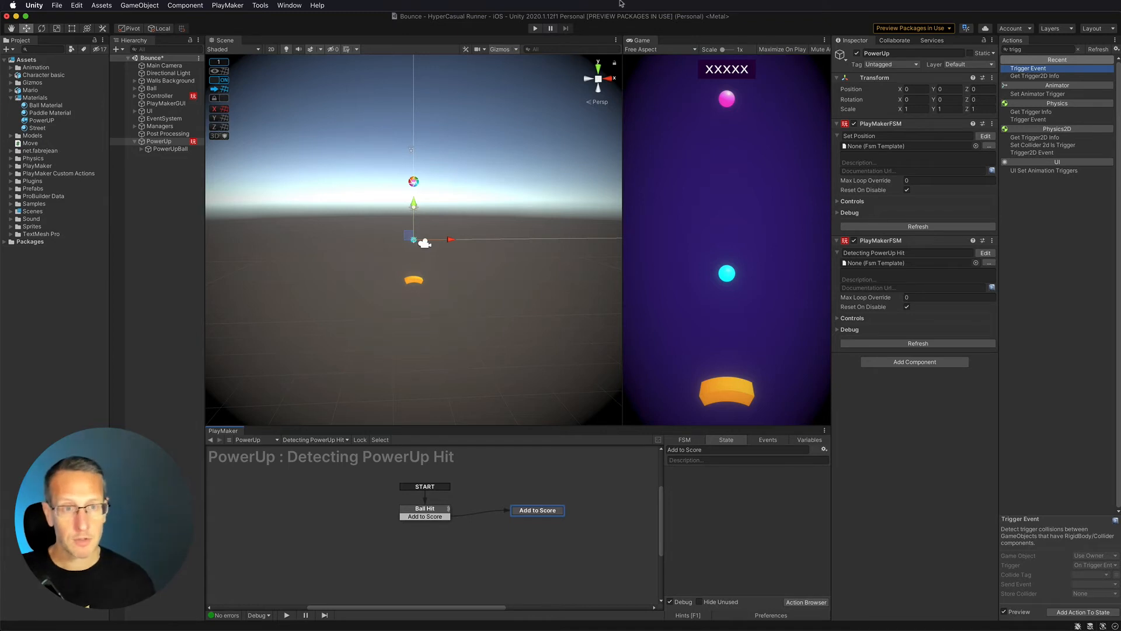
Review the Score variable among PlayMaker's global variables, and close the list.
left_click(216, 5)
mouse_move(241, 26)
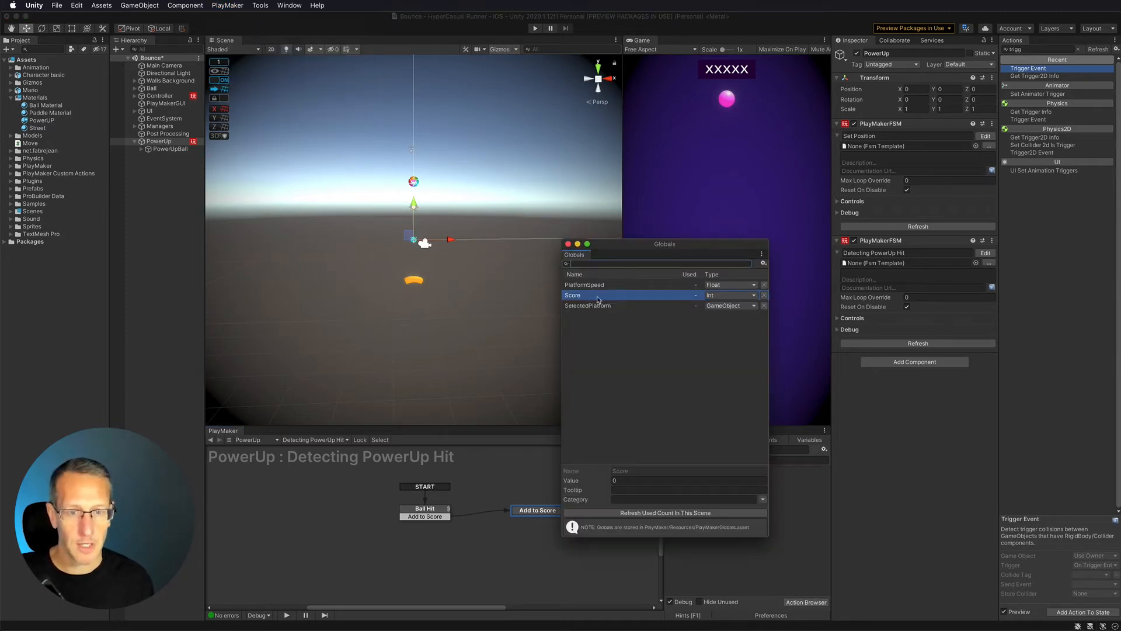
left_click(567, 244)
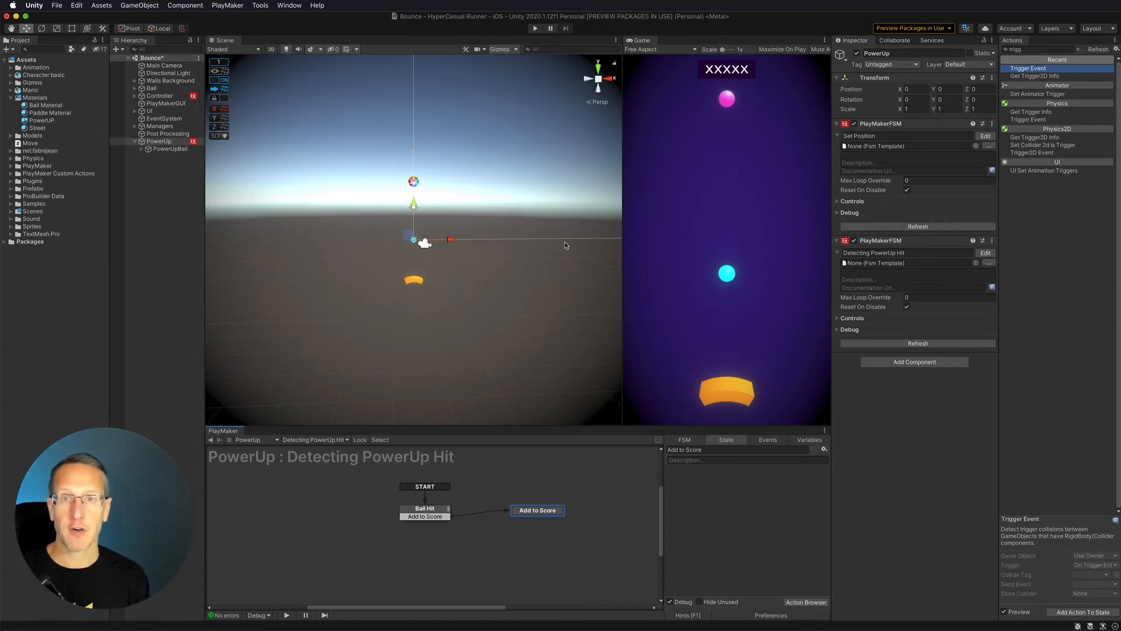
Search the actions for "int add" and add an Int Add action to the Add to Score state.
left_click(1034, 50)
key("BackSpace")
key("BackSpace")
key("BackSpace")
key("BackSpace")
key("BackSpace")
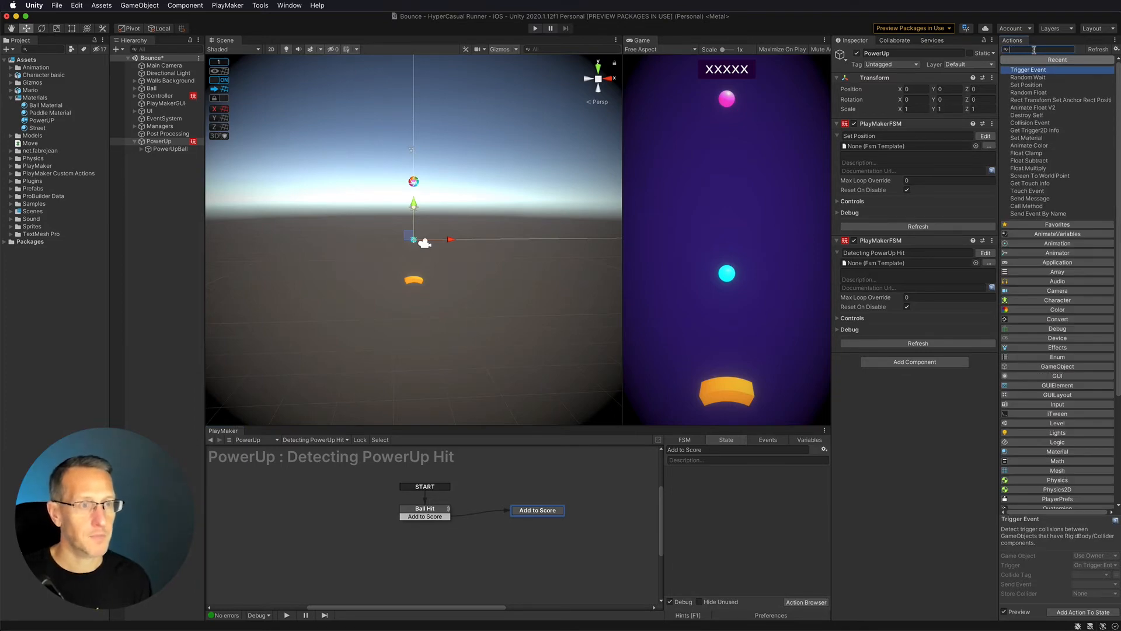
type("int")
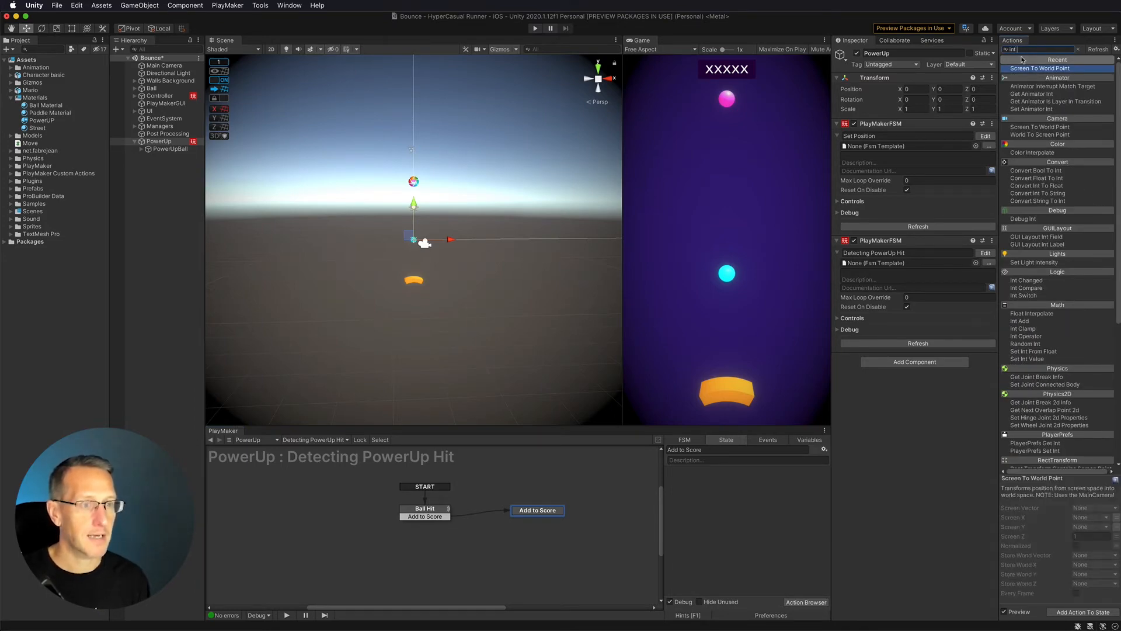
type(" add")
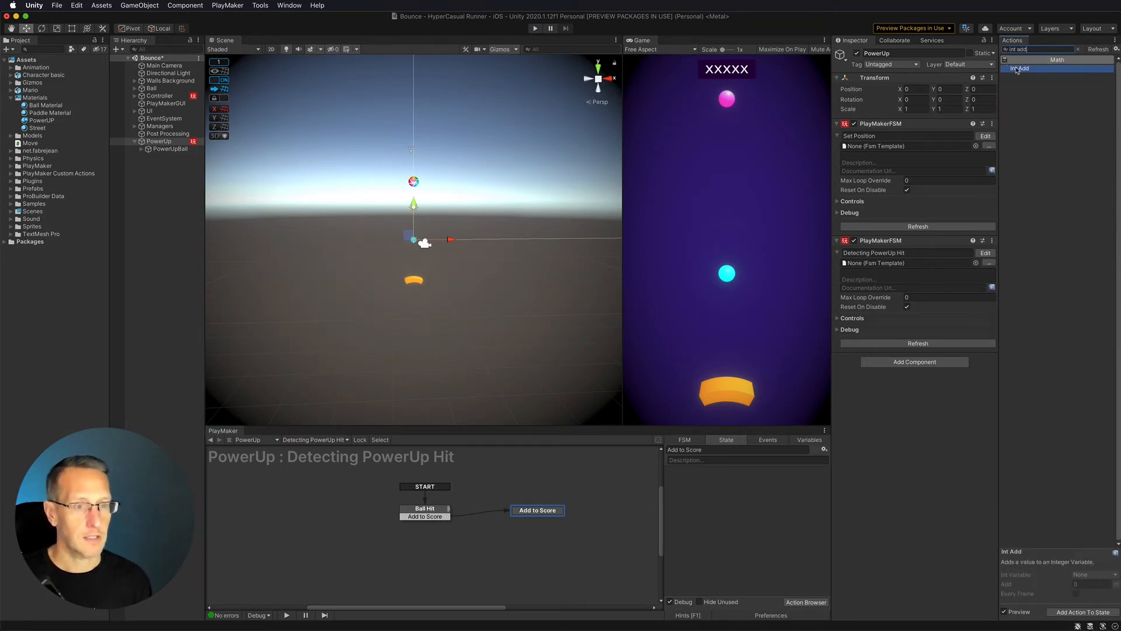
double_click(1016, 70)
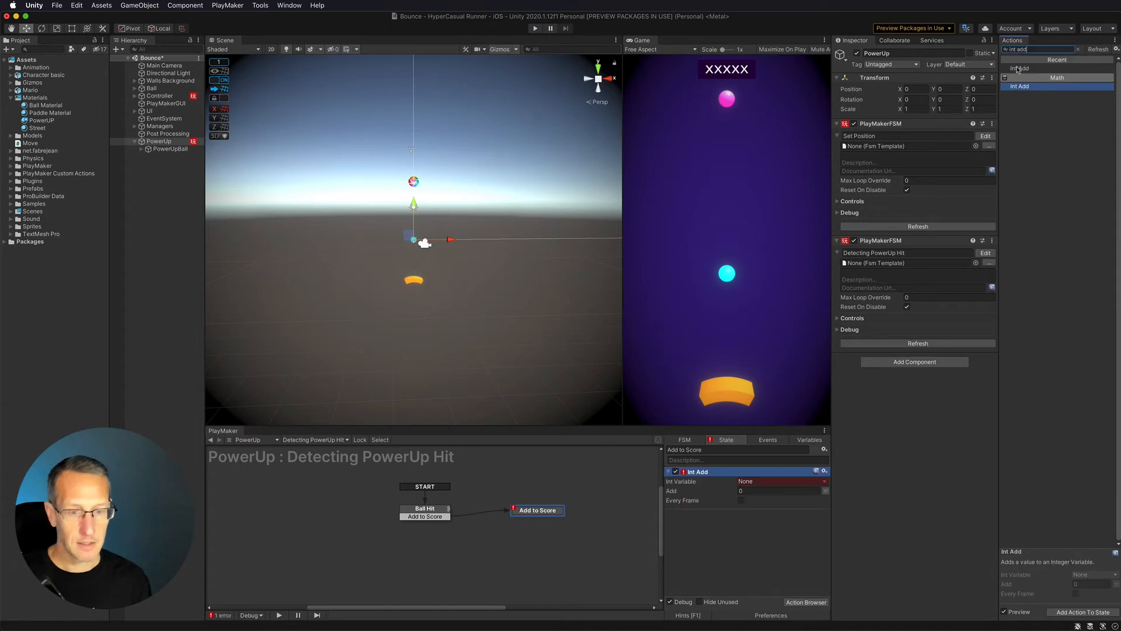
Set the Int Add action to add 5 to the global Score variable.
left_click(763, 481)
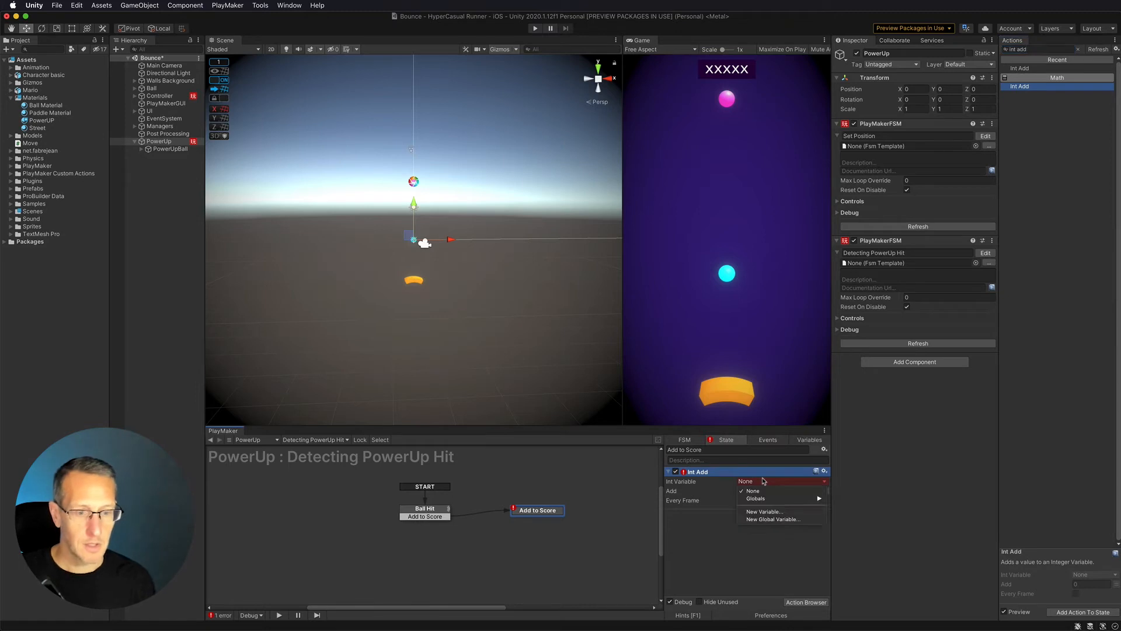
mouse_move(766, 499)
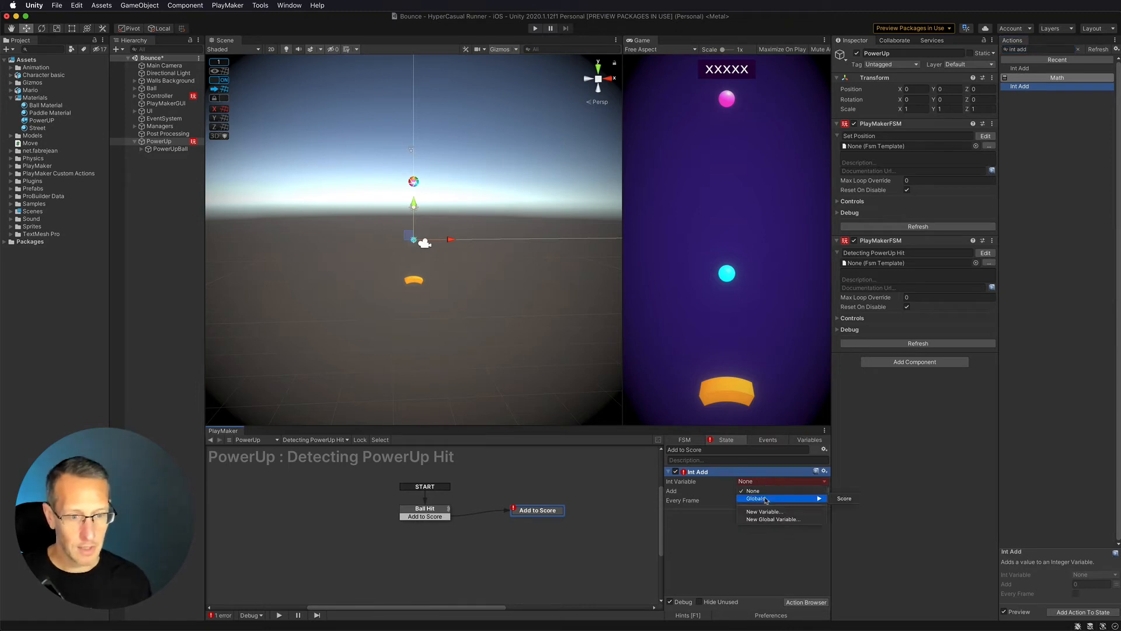
left_click(844, 499)
left_click(758, 501)
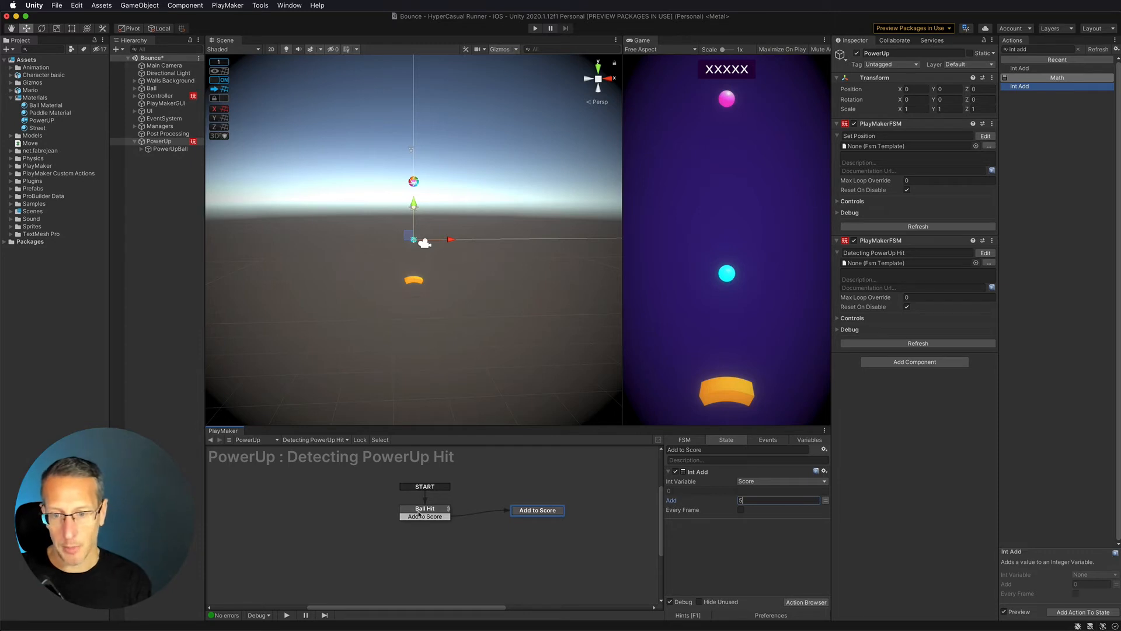
Add a FINISHED transition to the Add to Score state and link it back to Ball Hit.
right_click(538, 513)
mouse_move(559, 514)
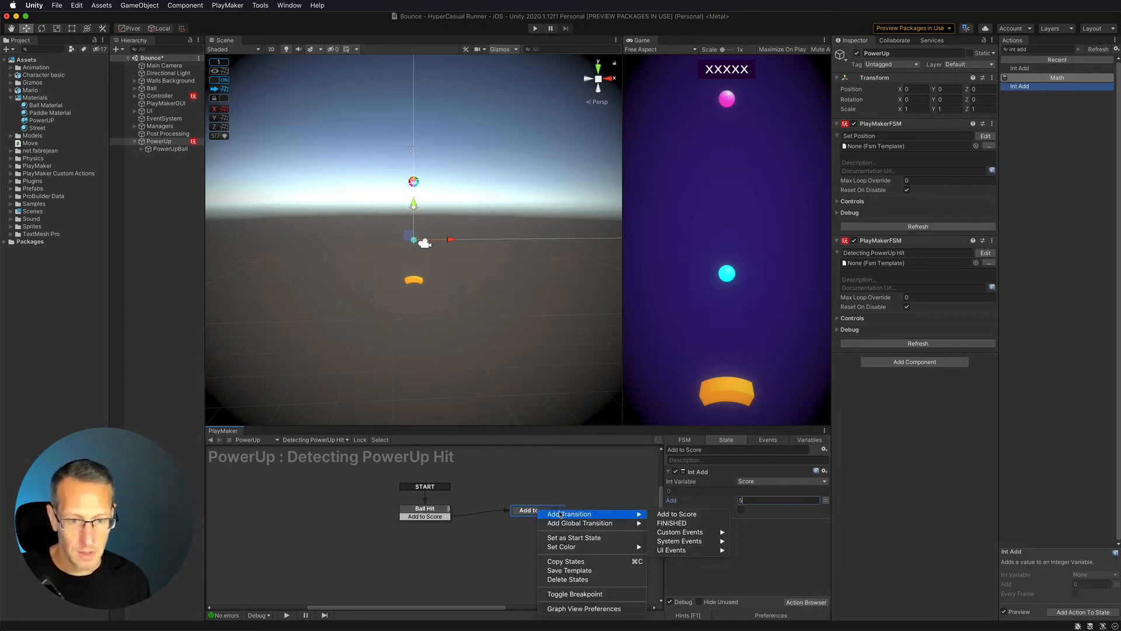
left_click(672, 524)
left_click_drag(484, 525, 425, 513)
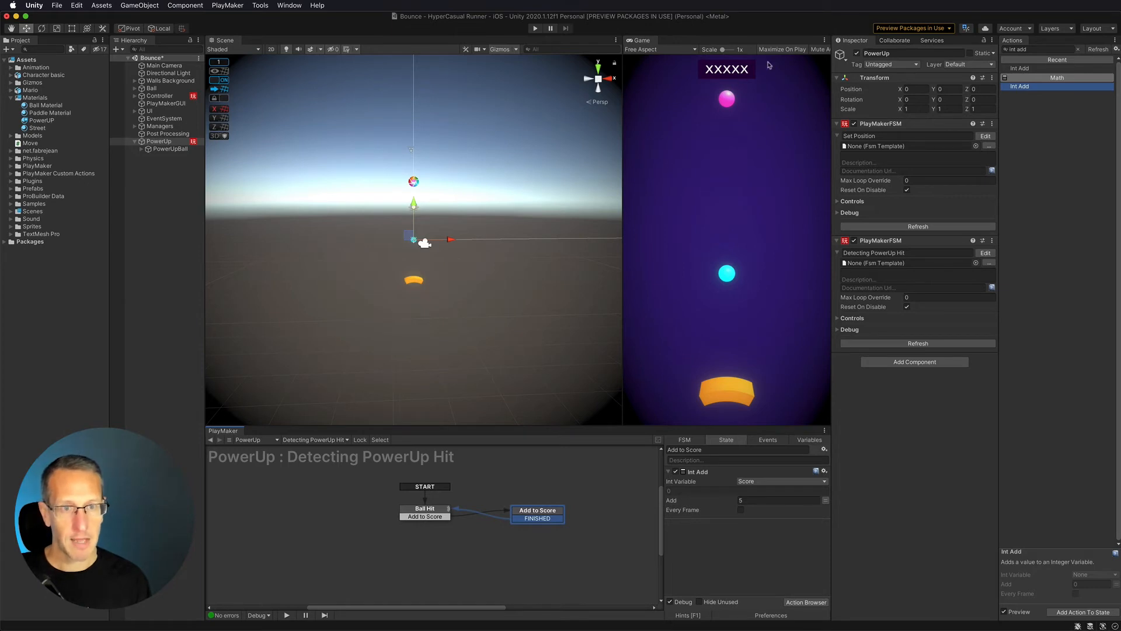
Play-test the game, then disable the PowerUp's Set Position FSM and test the scoring again with the power-up stationary.
left_click(536, 28)
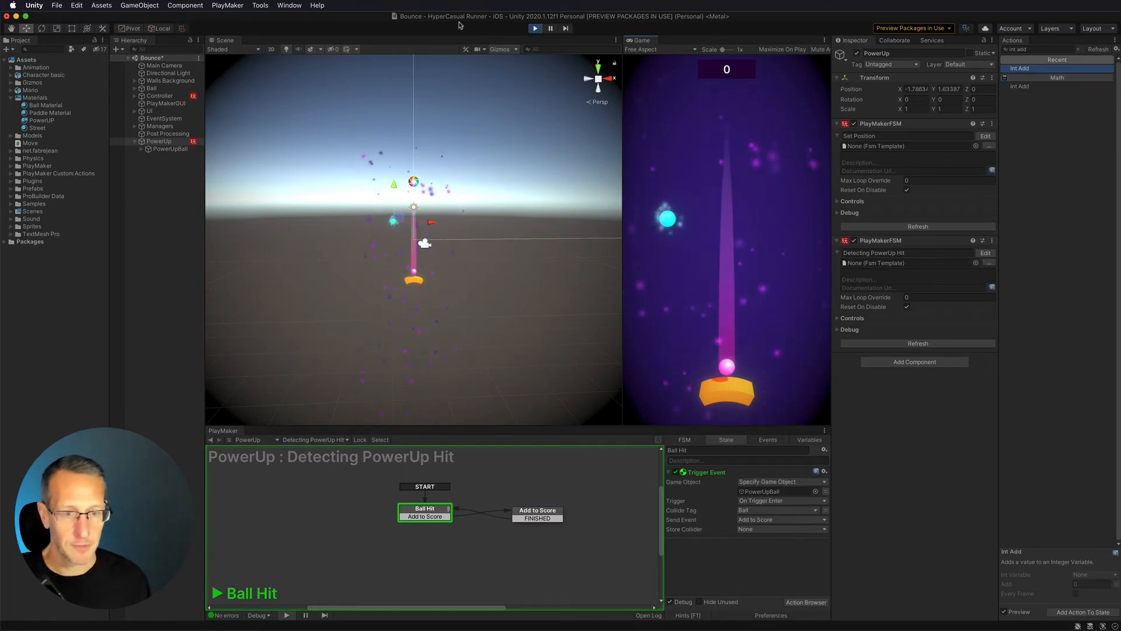
left_click(535, 28)
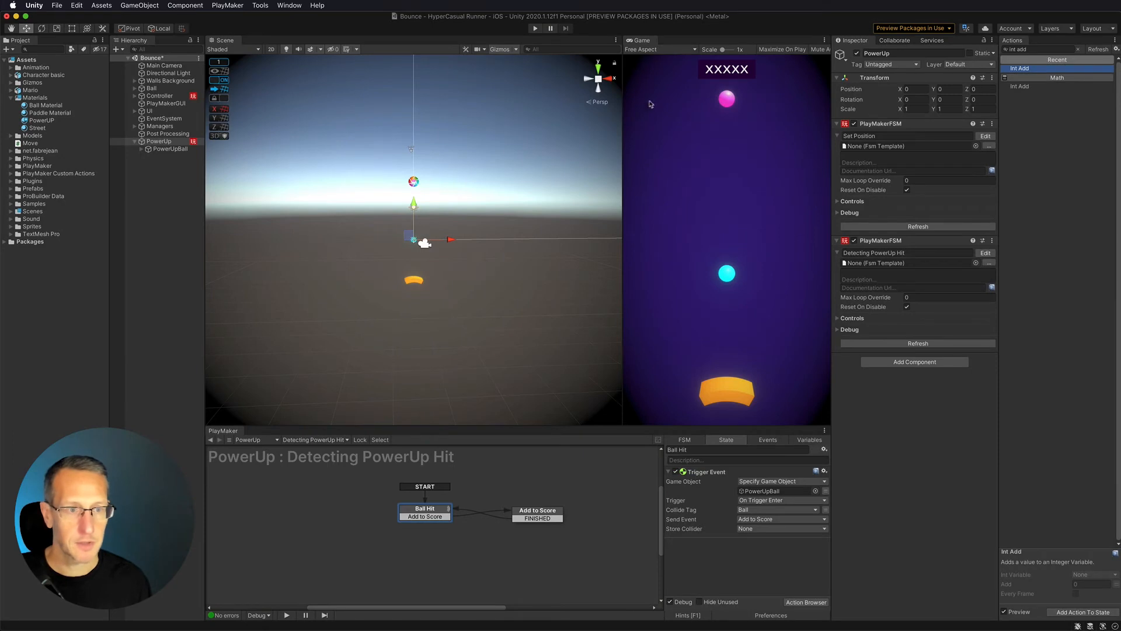
left_click(855, 124)
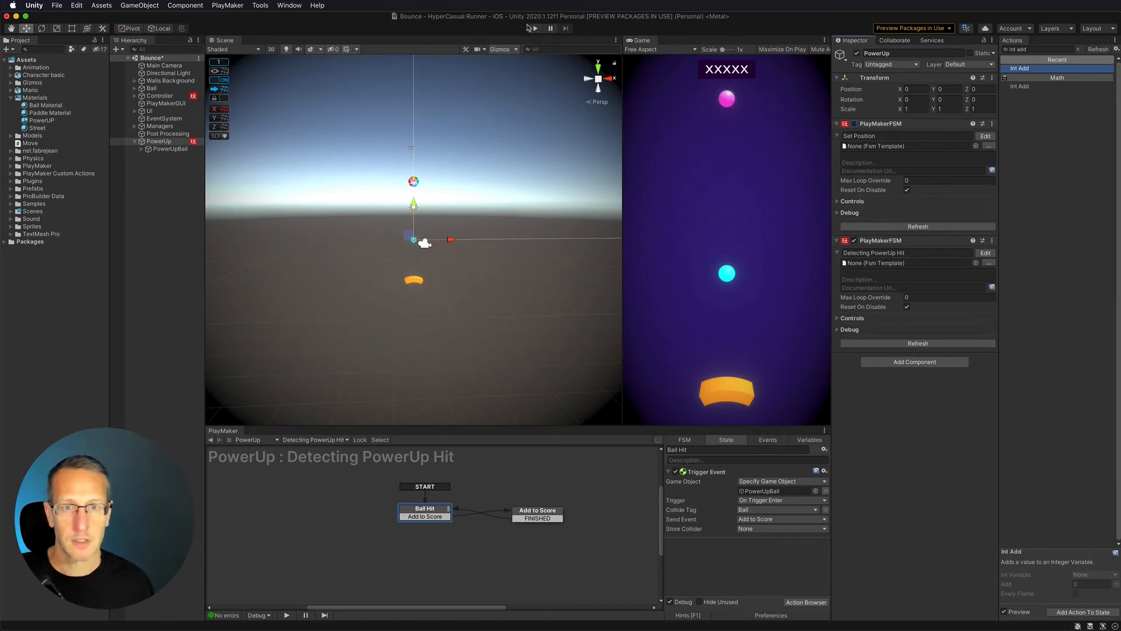
left_click(534, 29)
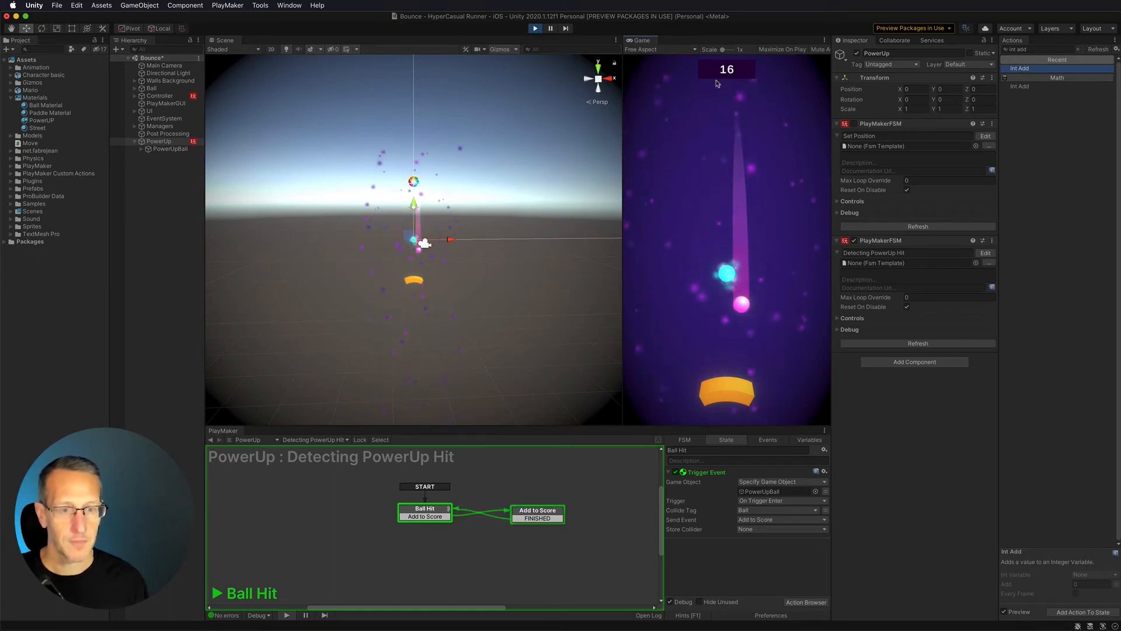
left_click(535, 28)
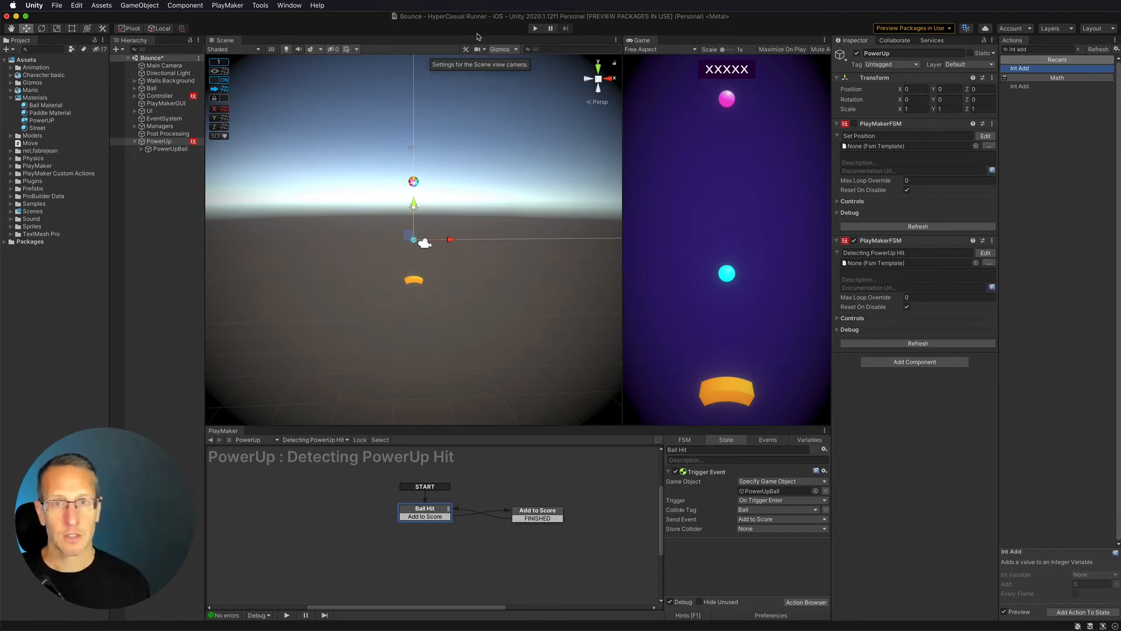
Search the actions for "act" and add an Activate Game Object action to the Add to Score state.
left_click(537, 517)
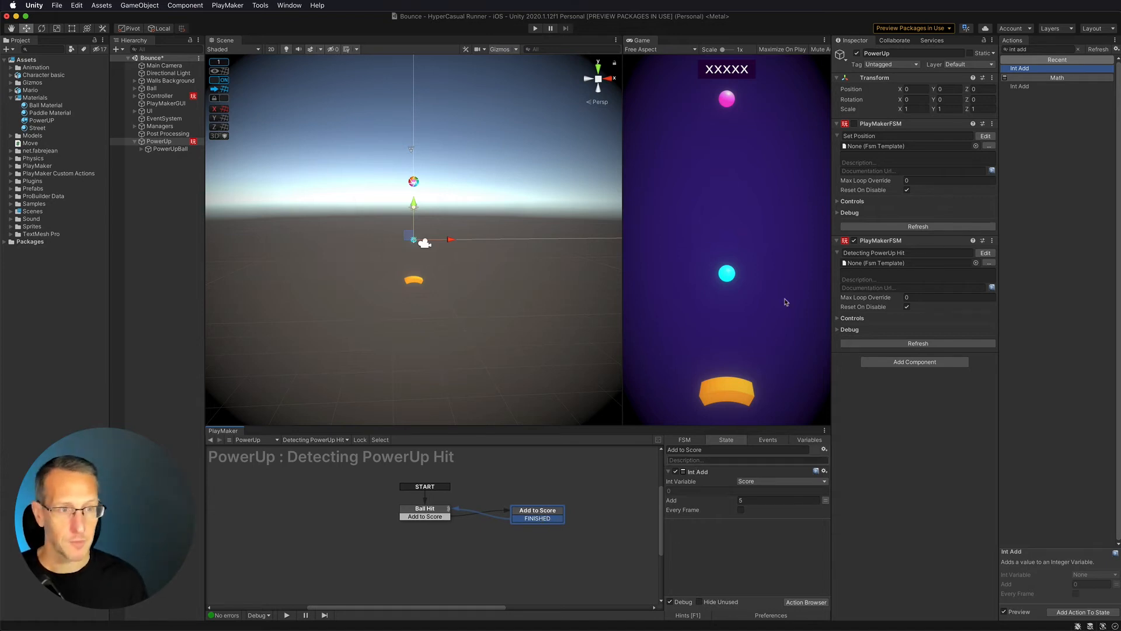
double_click(1045, 51)
triple_click(1045, 51)
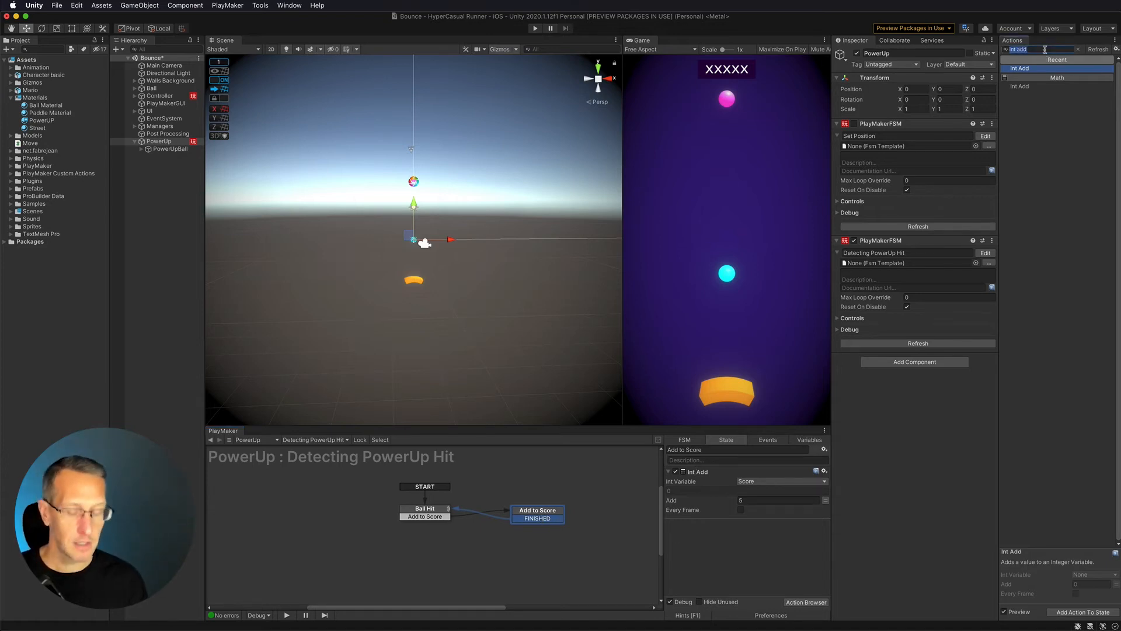
type("at")
key("BackSpace")
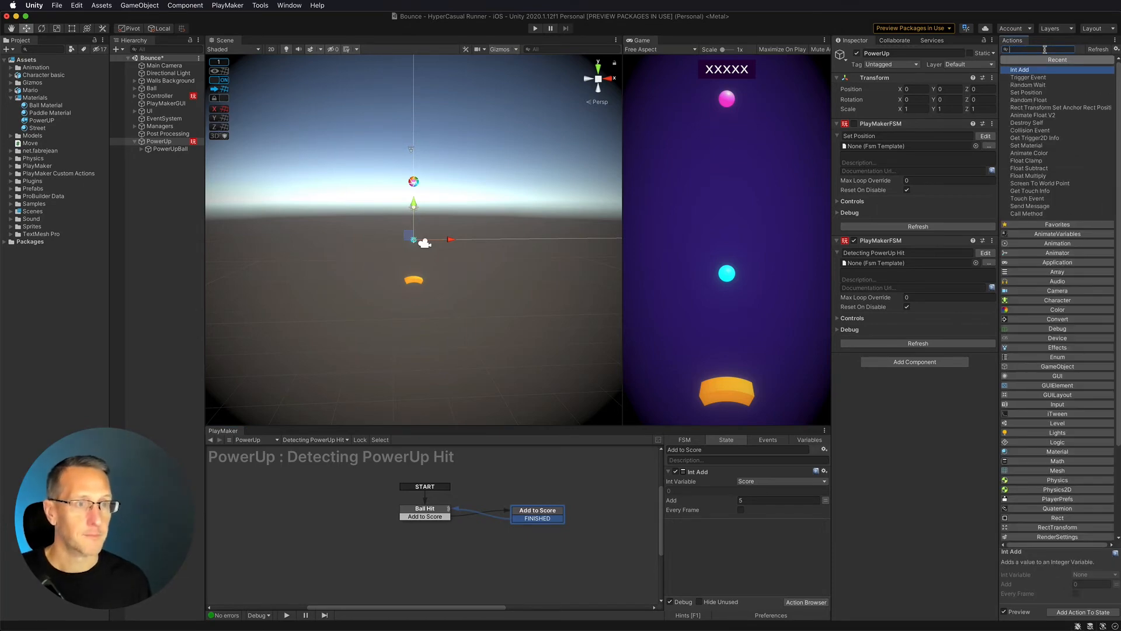
type("ct")
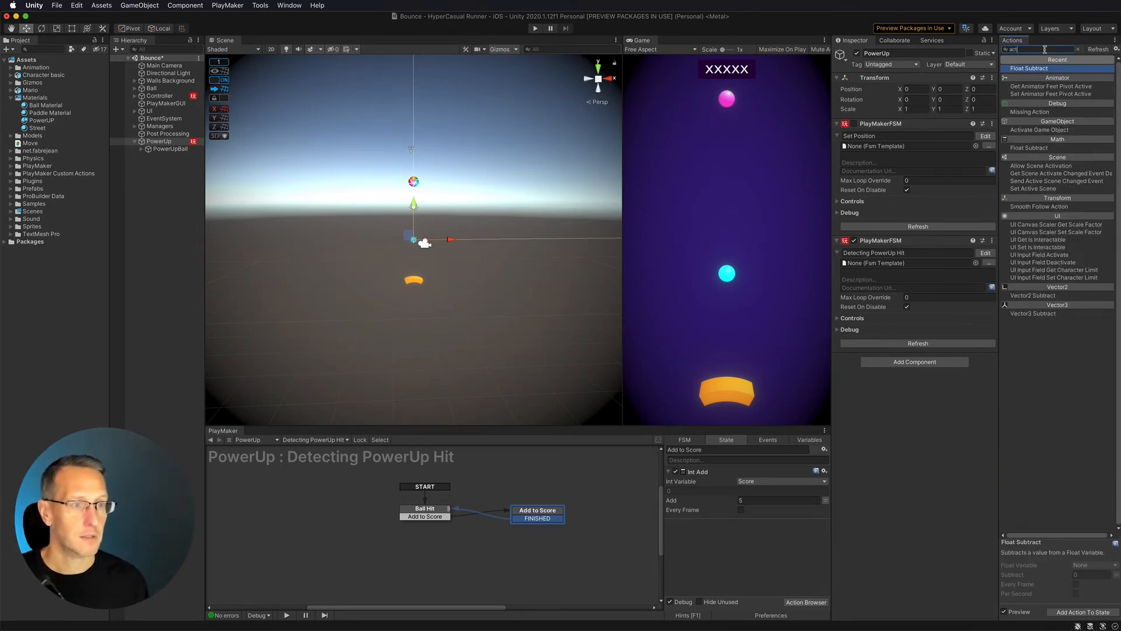
double_click(1055, 130)
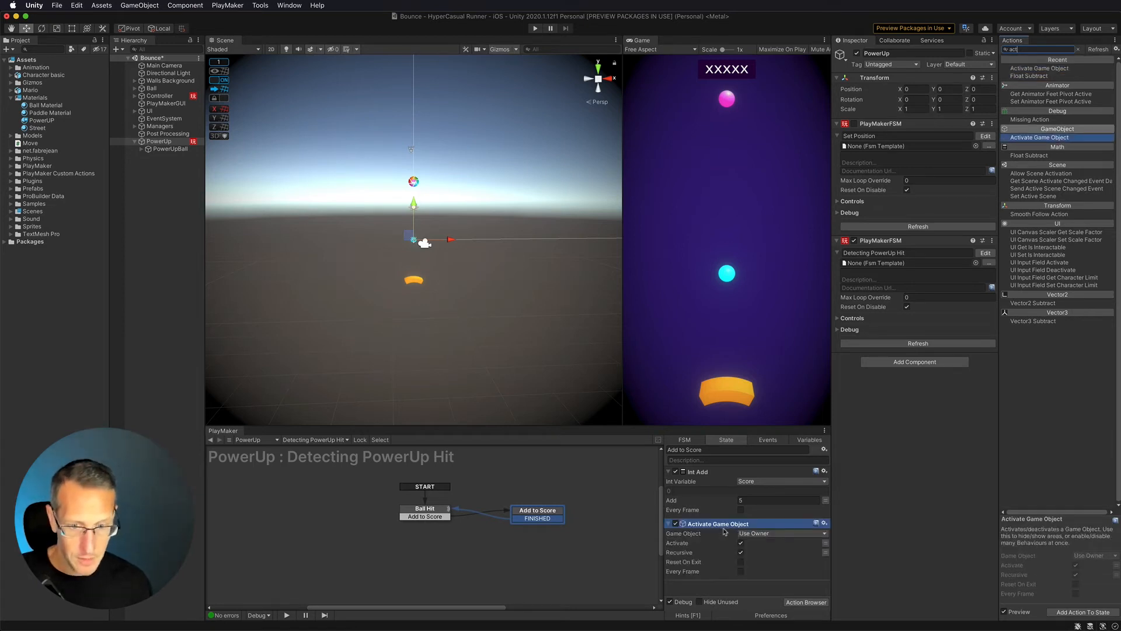
Make the Activate Game Object action target the specified object PowerUpBall, with Activate turned off.
left_click(747, 533)
left_click(757, 542)
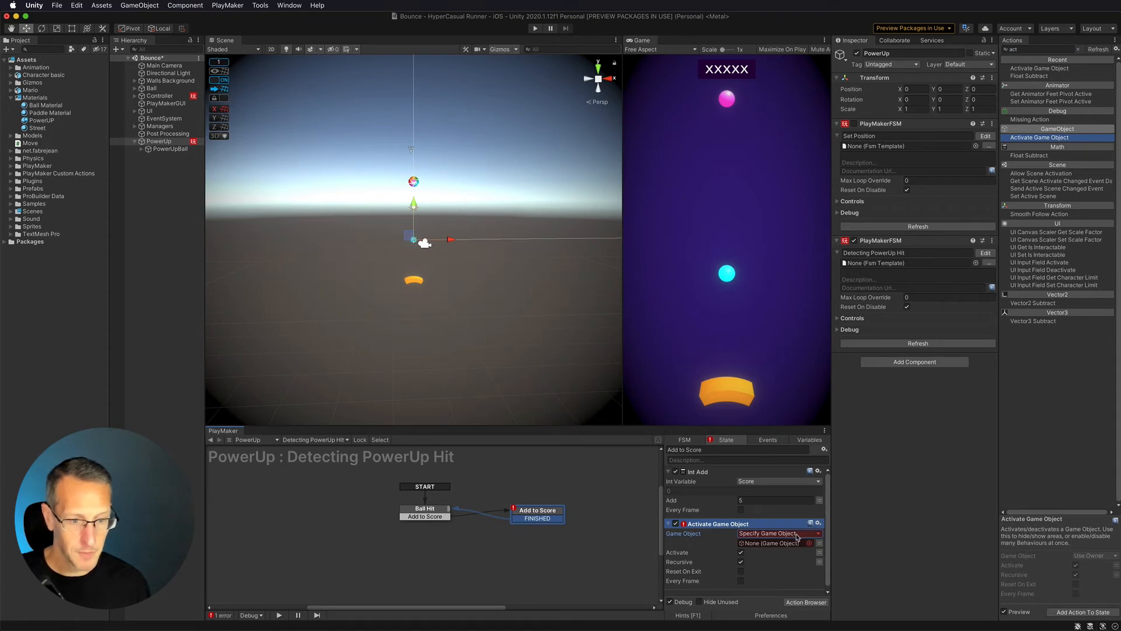
left_click(818, 533)
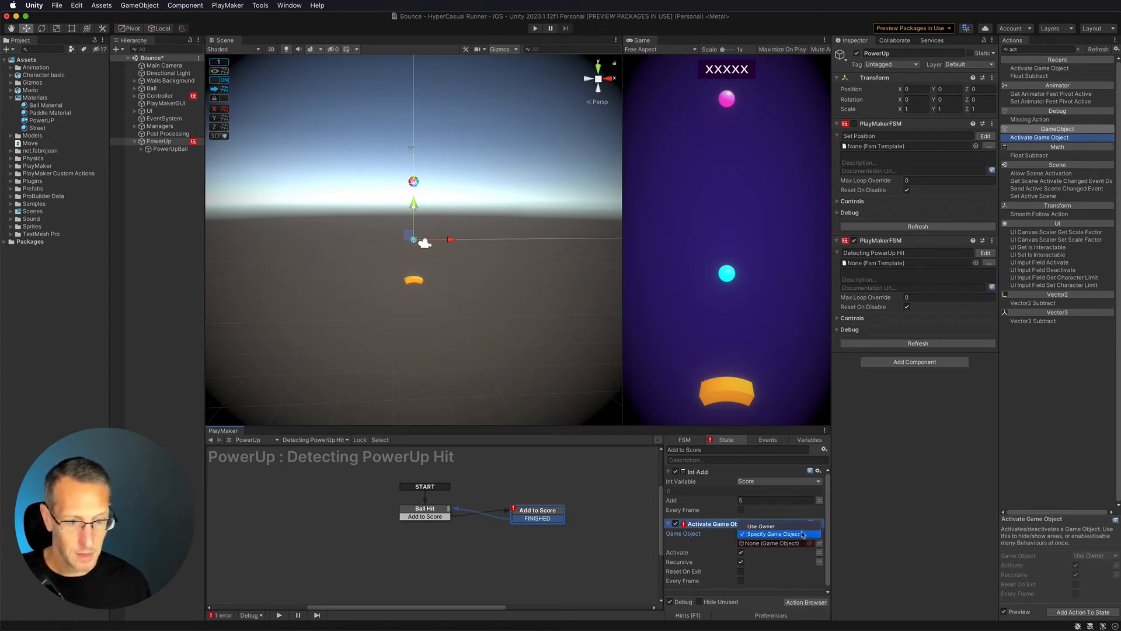
left_click(717, 537)
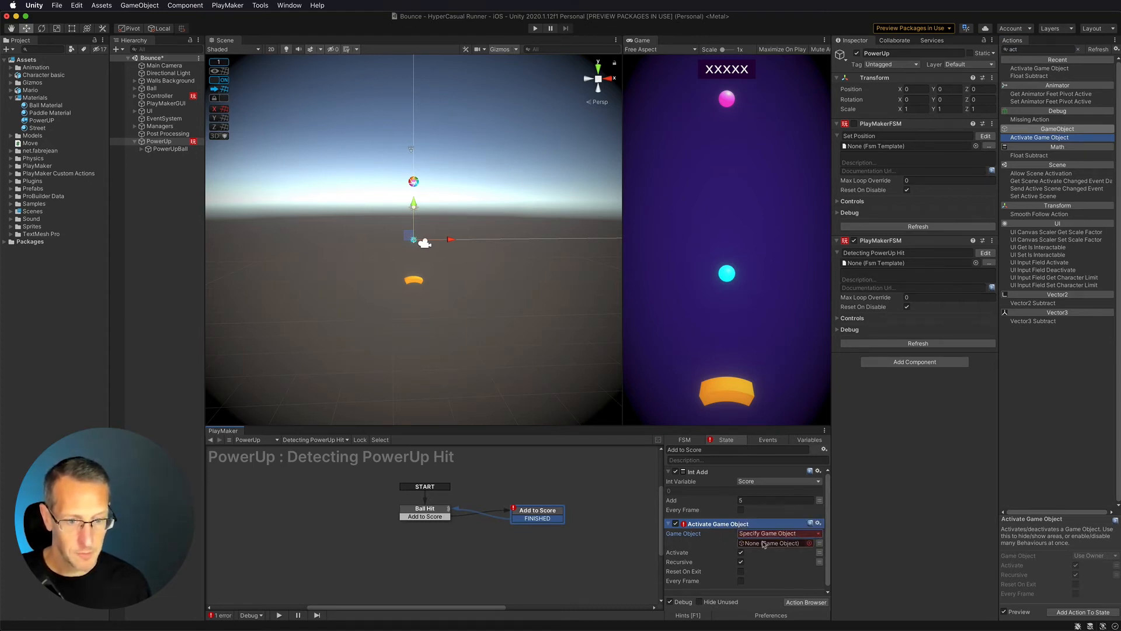
left_click_drag(154, 149, 772, 544)
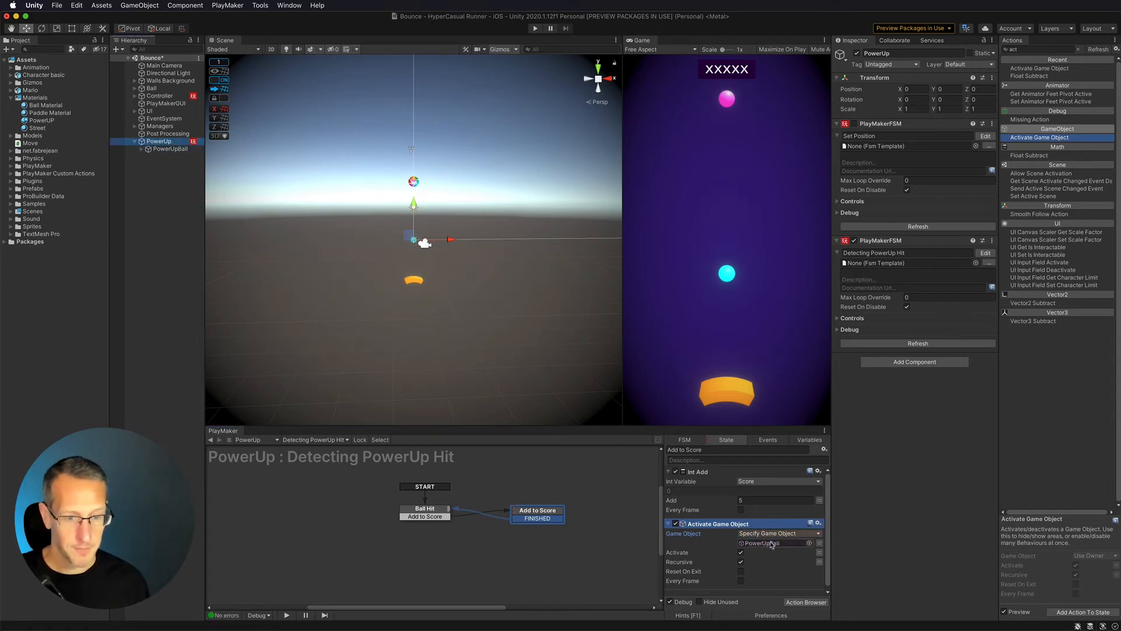
left_click(742, 553)
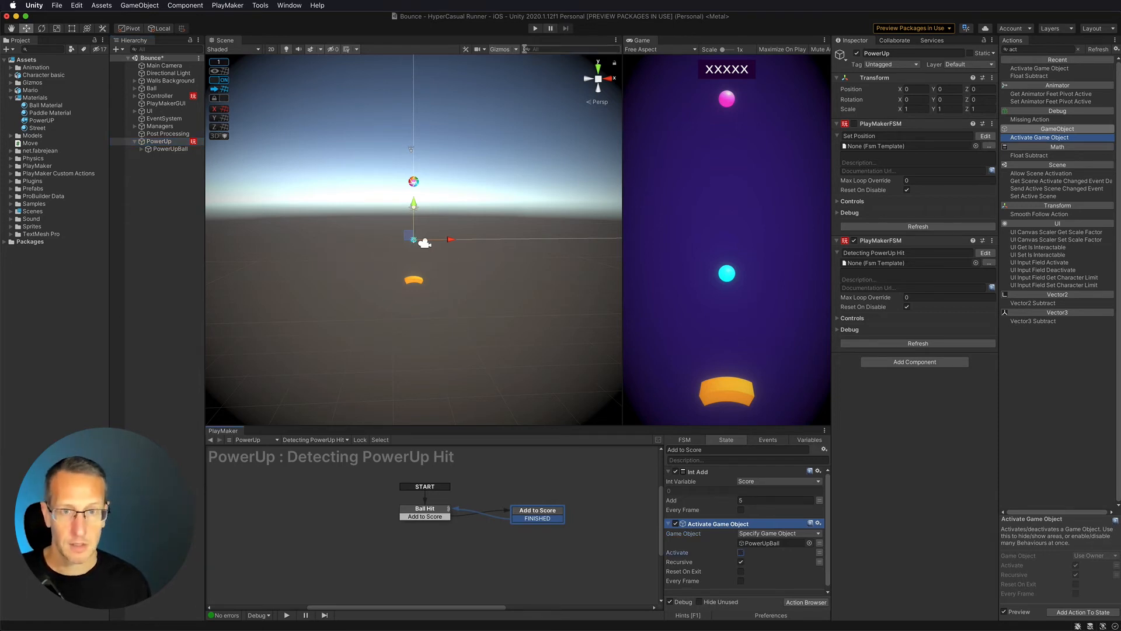
Play-test the power-up's deactivation on a ball hit, stop the game, and re-enable the Set Position FSM.
left_click(531, 28)
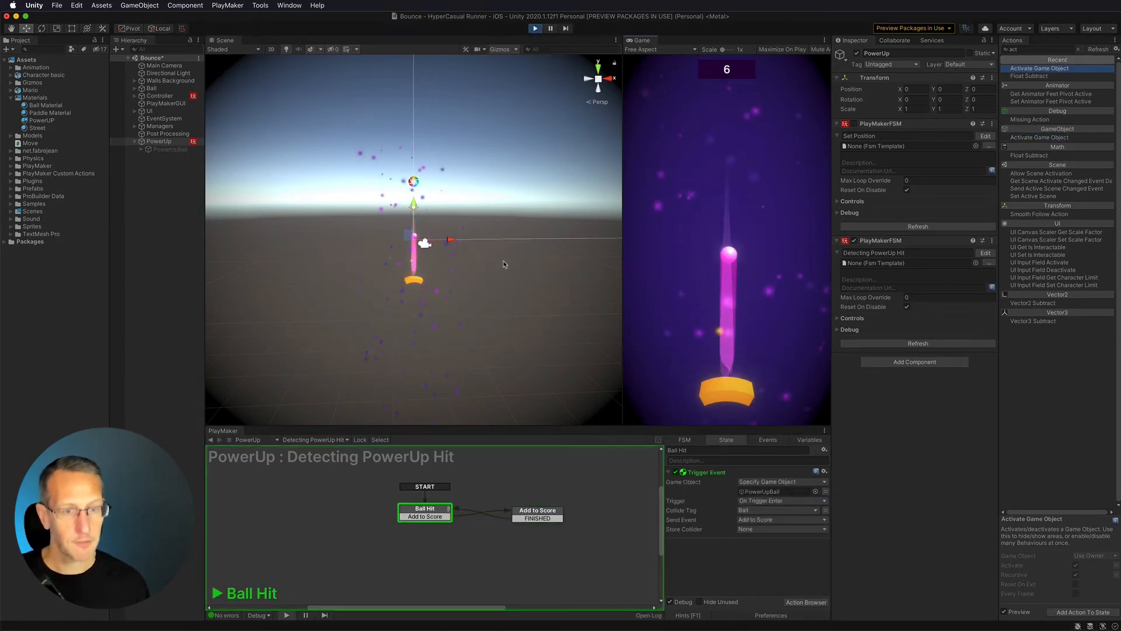
left_click(535, 28)
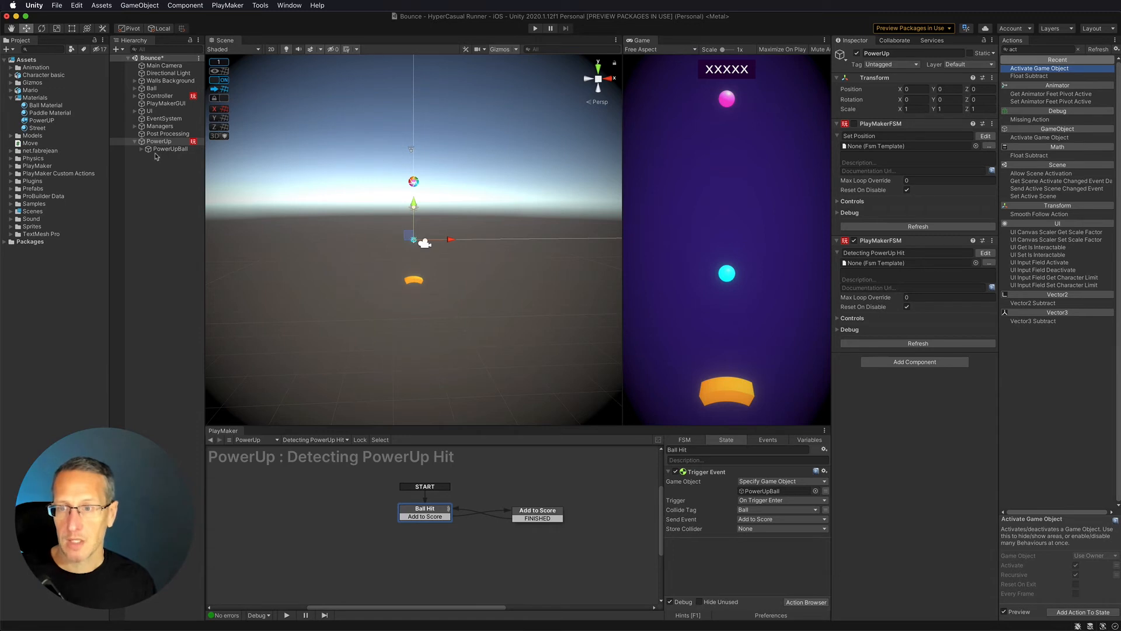
left_click(854, 124)
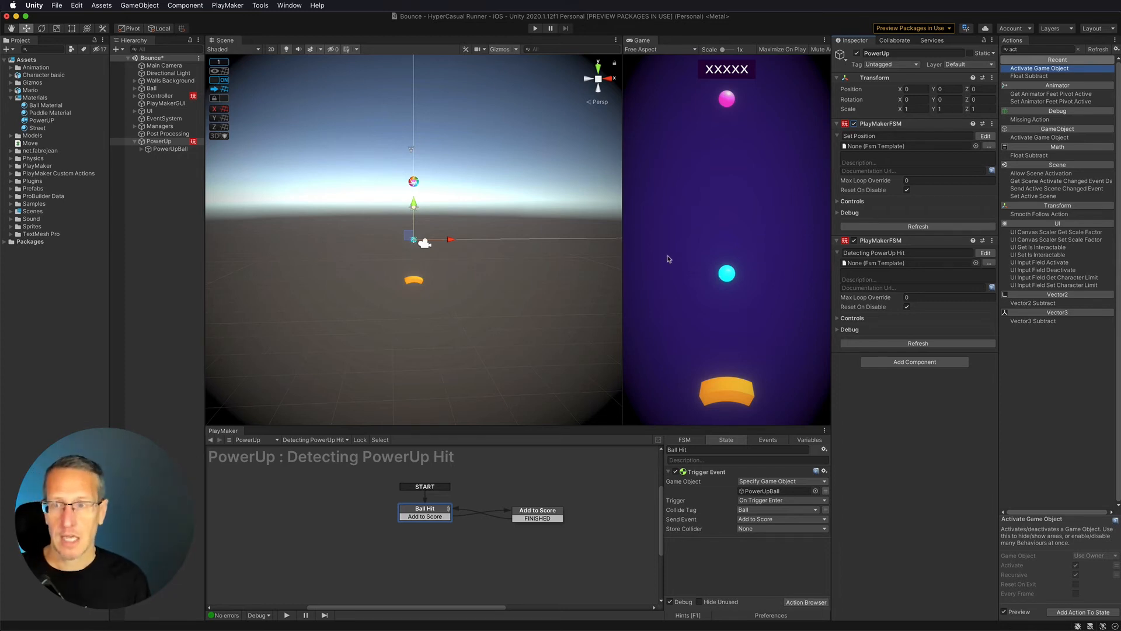
Switch to the PowerUp's Set Position FSM and add an Activate Game Object action to its Set Position state.
left_click(313, 440)
left_click(359, 458)
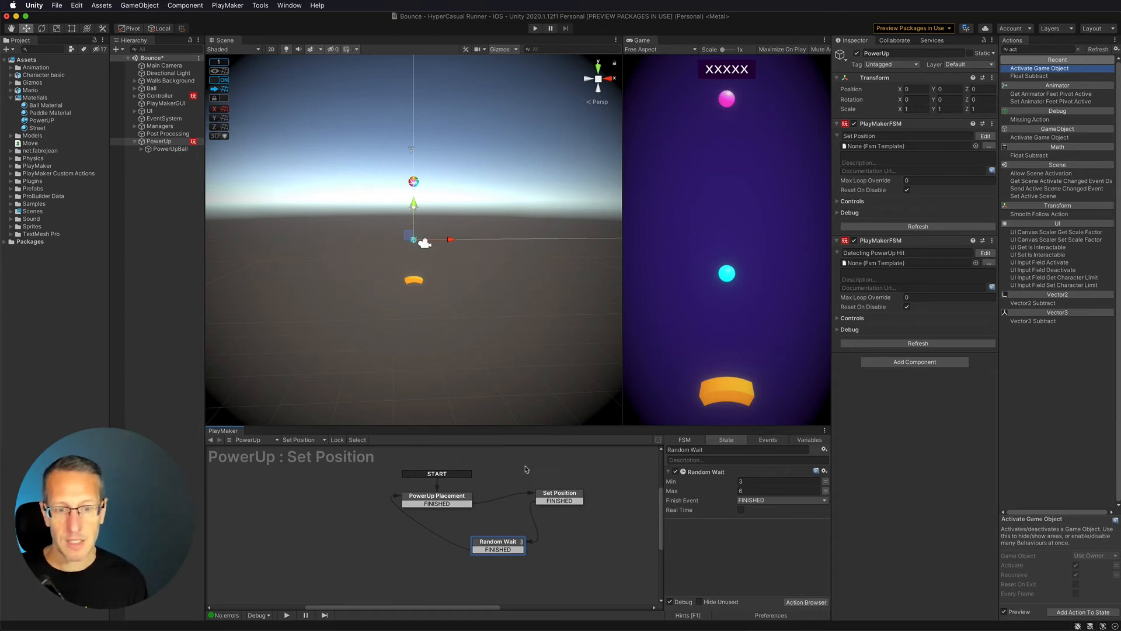
left_click(427, 501)
left_click(563, 501)
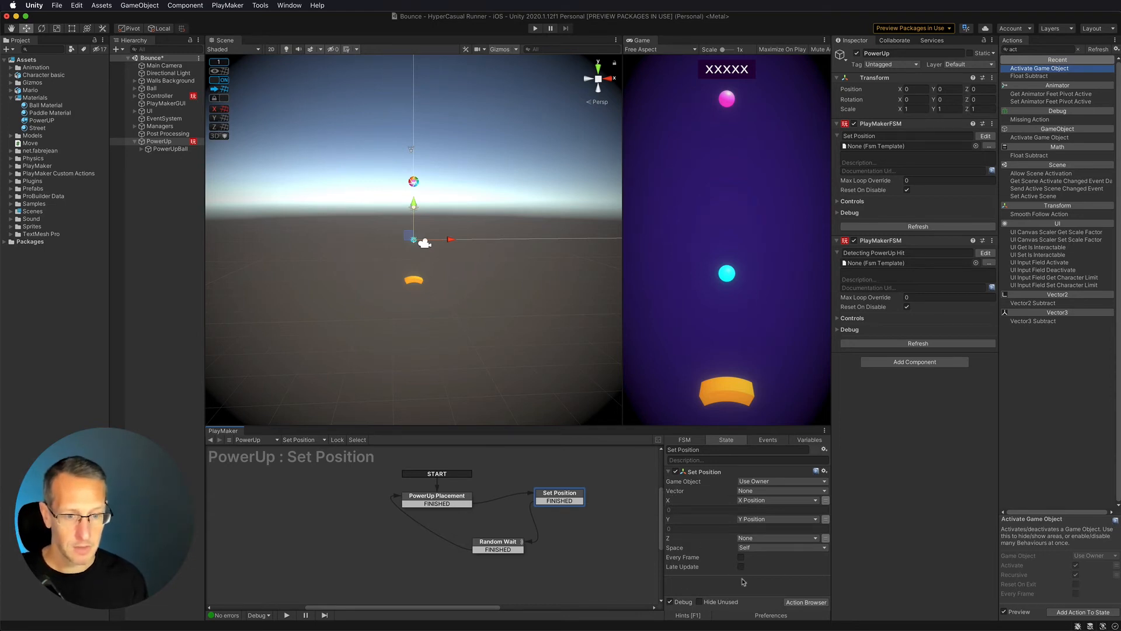
right_click(706, 582)
left_click(679, 583)
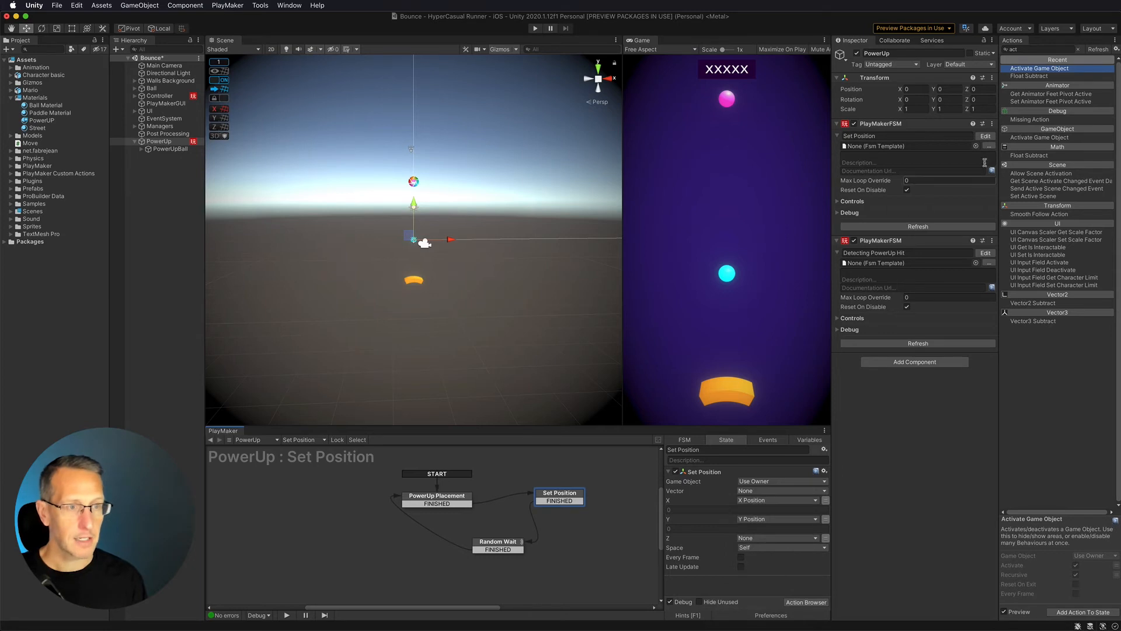
left_click_drag(1037, 69, 728, 536)
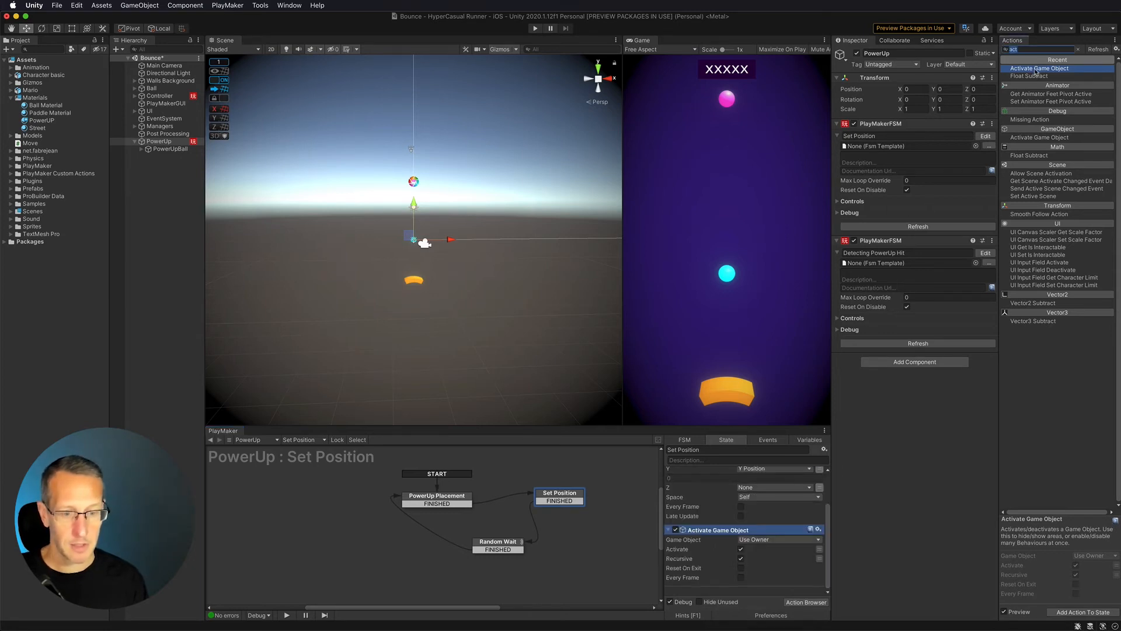
Make the Set Position state's Activate Game Object action target the specified object PowerUpBall.
left_click(745, 539)
left_click(751, 549)
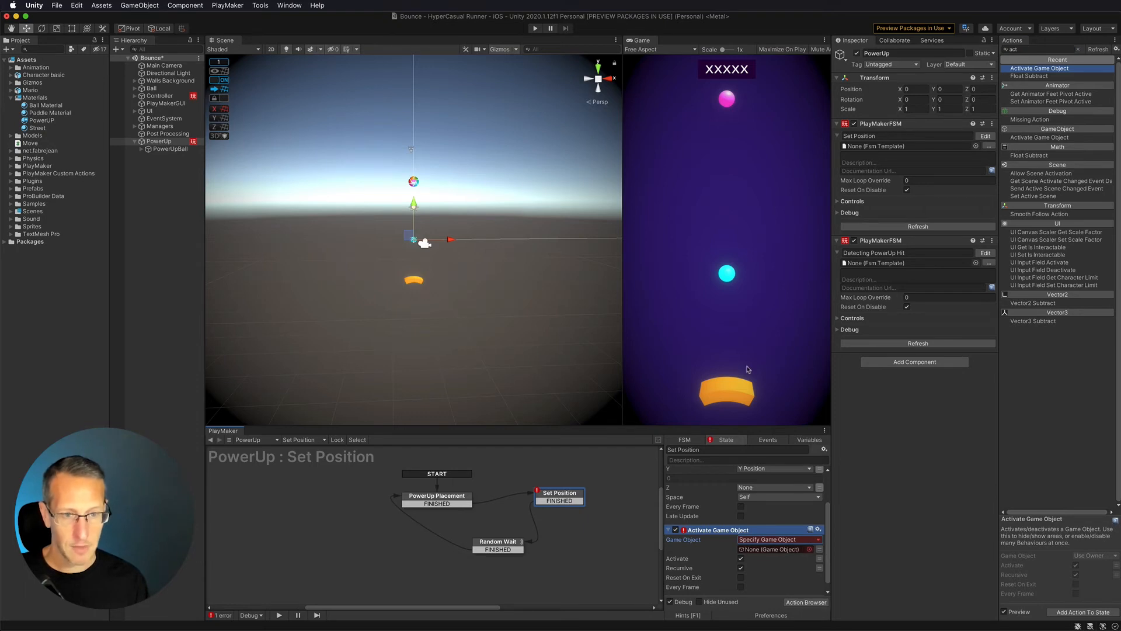
left_click_drag(155, 141, 778, 550)
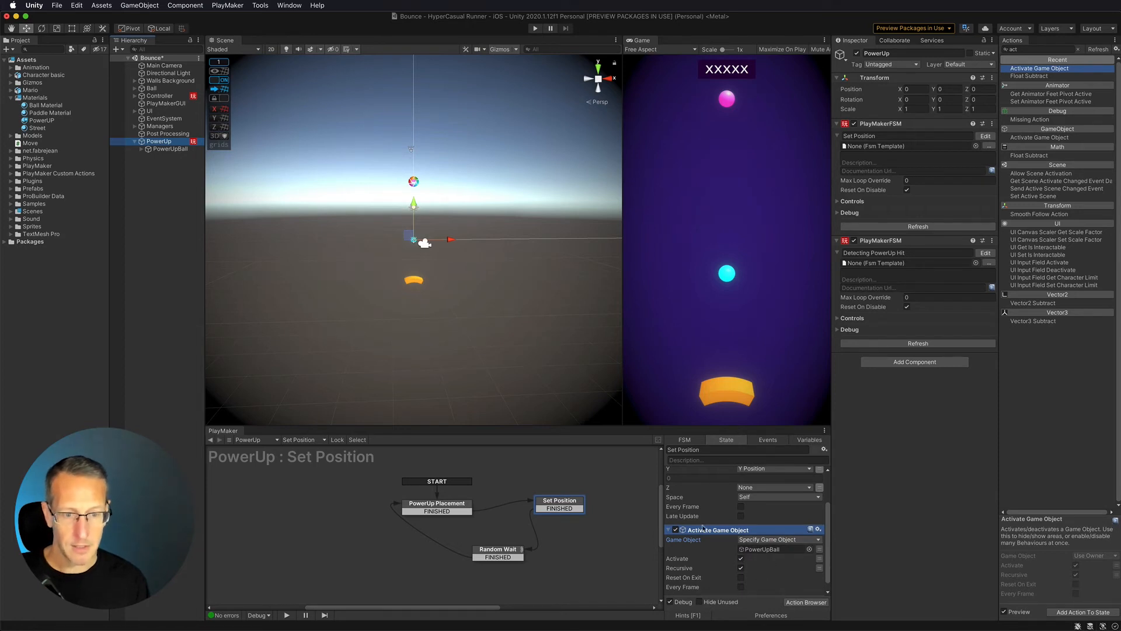
Review the actions and transitions of the Random Wait, PowerUp Placement and Set Position states, nudging the state boxes in the graph.
left_click_drag(489, 550, 477, 557)
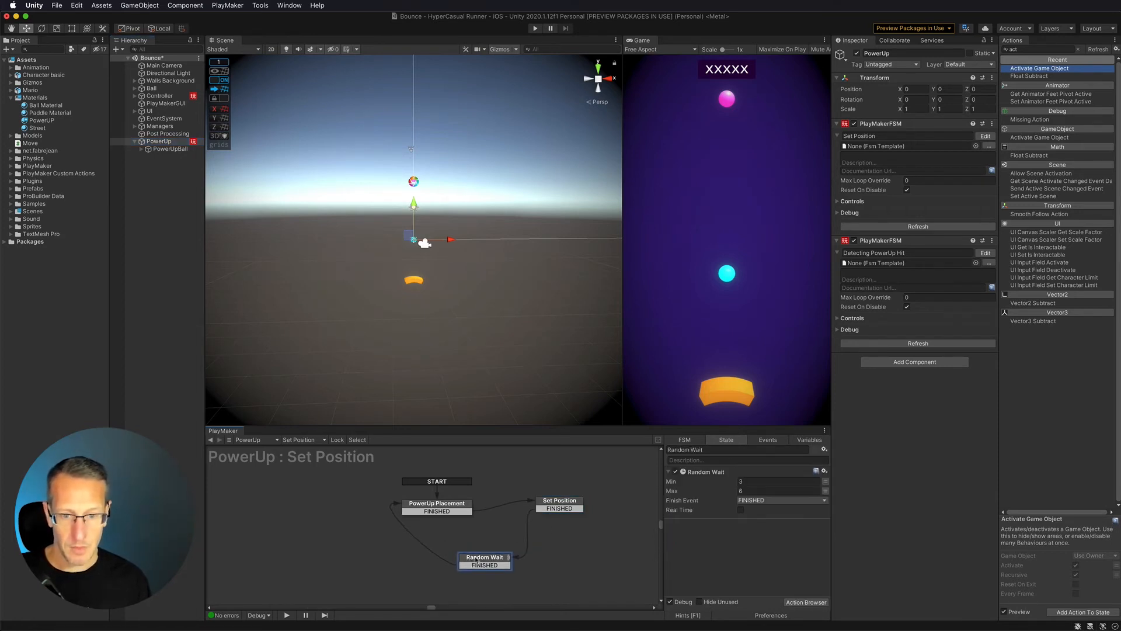
left_click(477, 566)
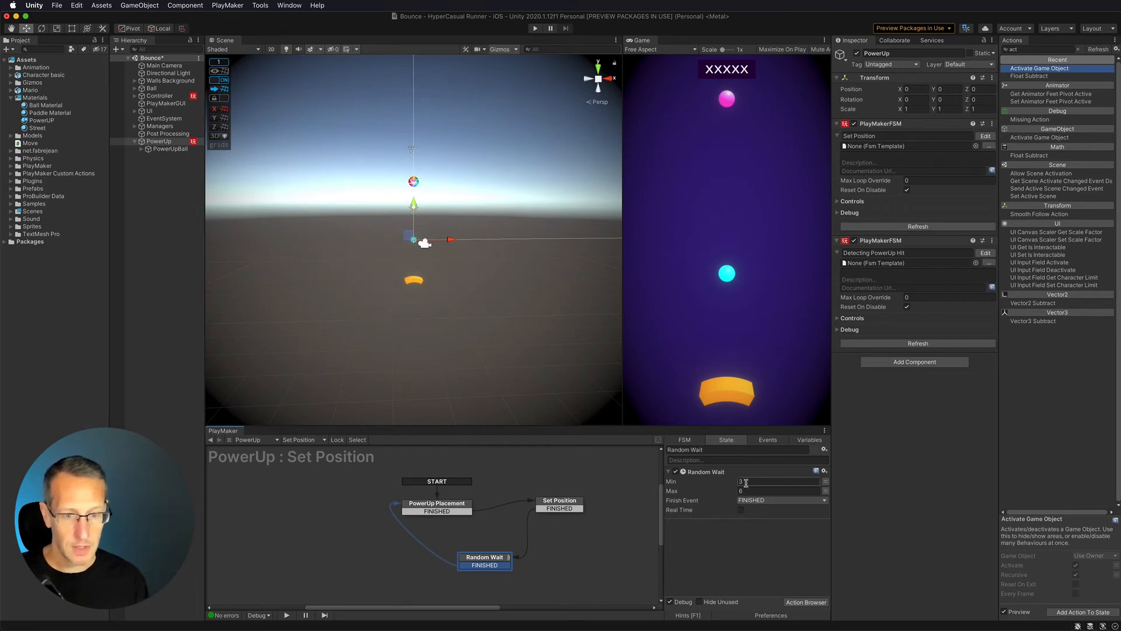
mouse_move(438, 507)
left_mouse_down()
mouse_move(456, 513)
mouse_move(425, 505)
left_mouse_up()
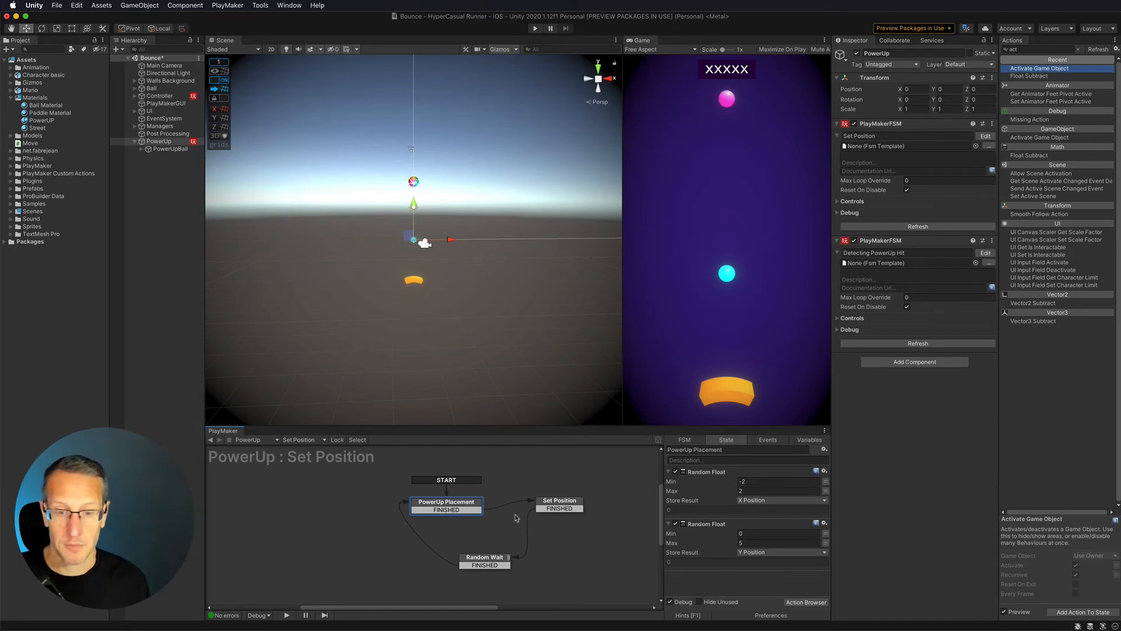
left_click(434, 510)
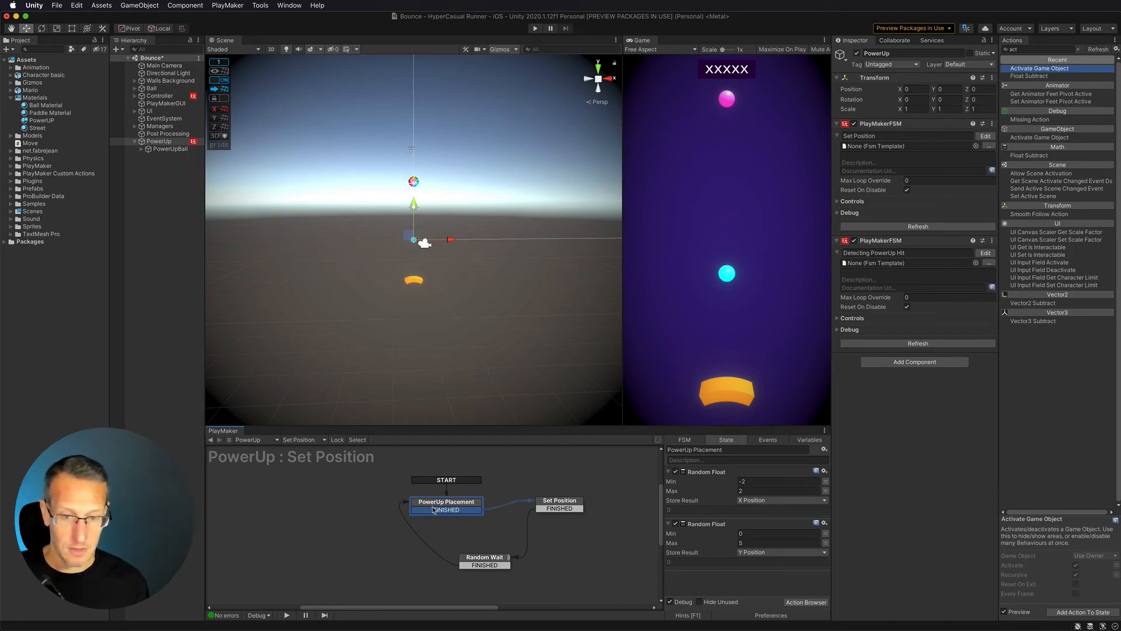
left_click(549, 502)
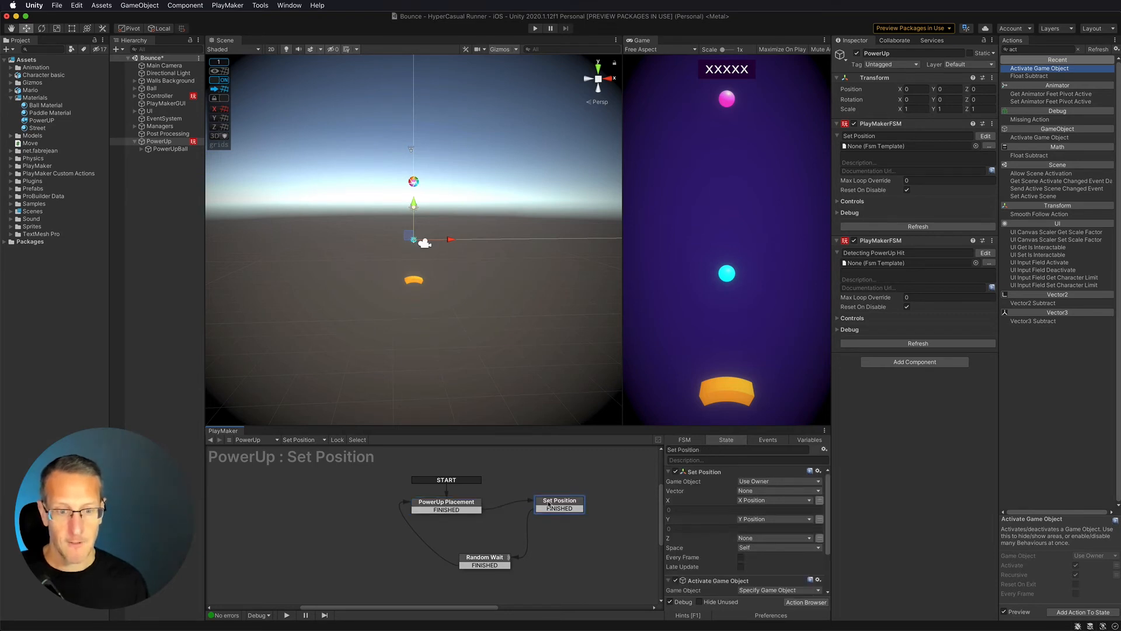
left_click(476, 566)
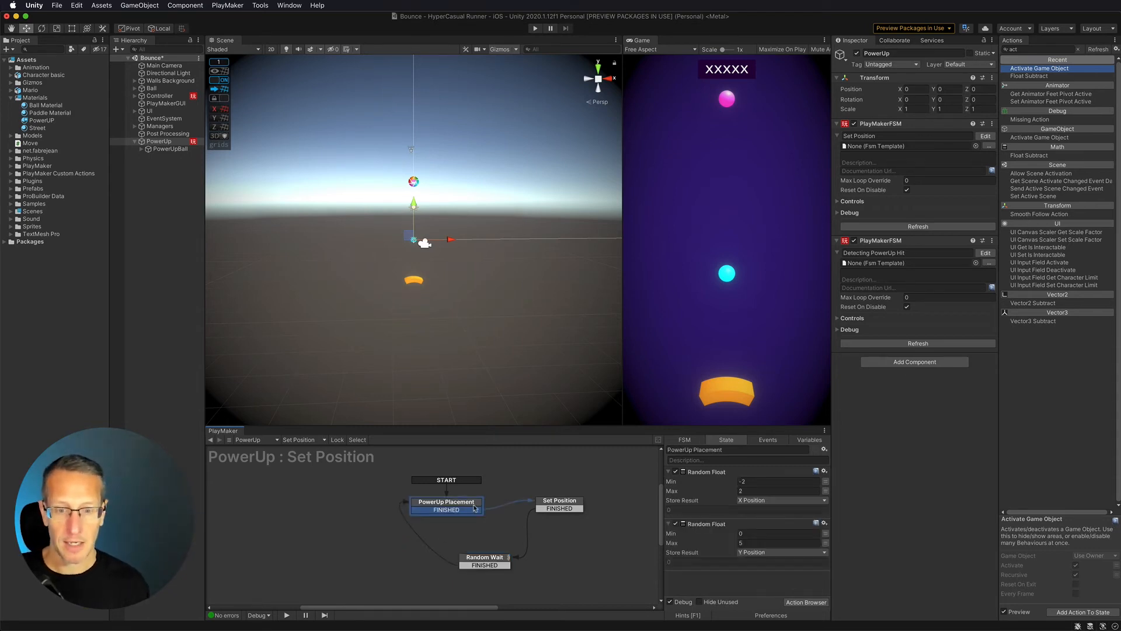
left_click(565, 508)
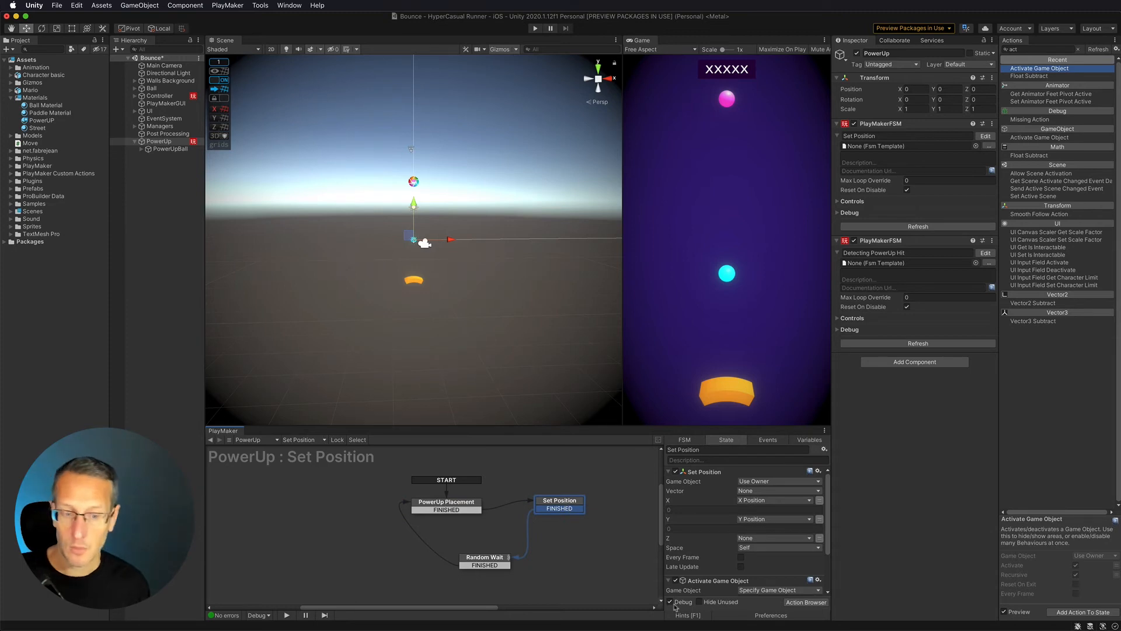
left_click(719, 582)
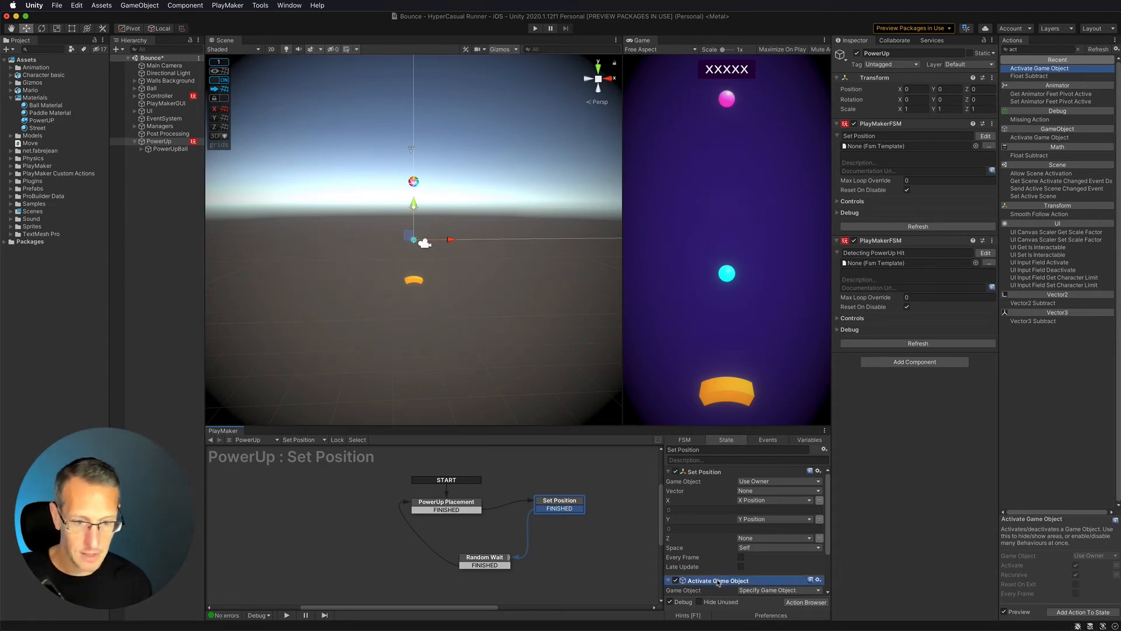
left_click(446, 510)
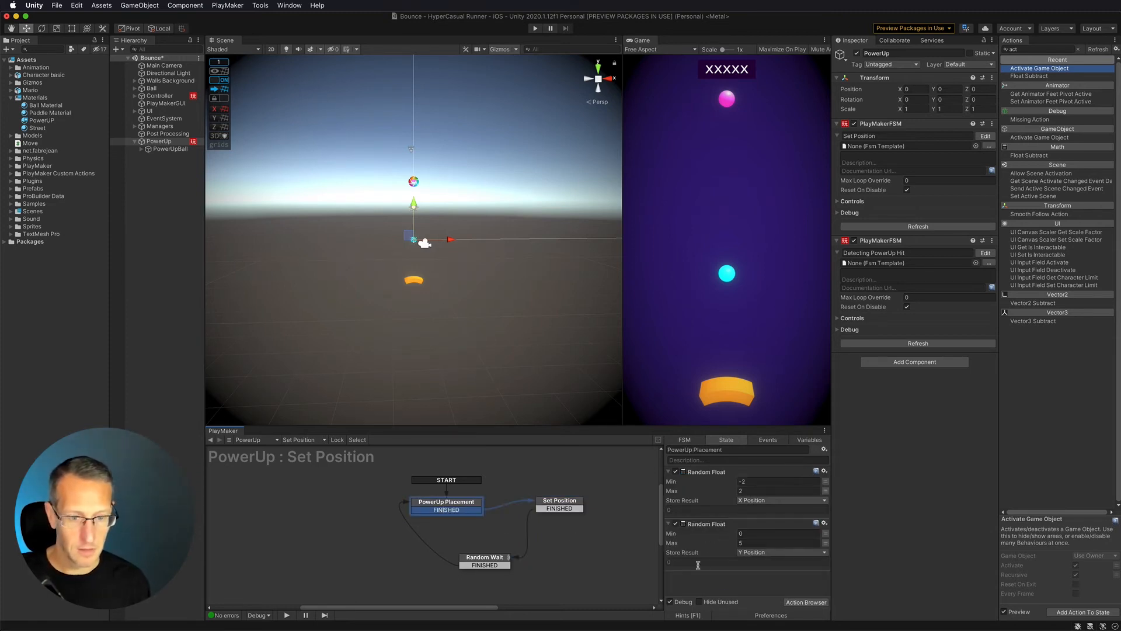
Paste the Activate Game Object action for PowerUpBall into the PowerUp Placement state, run a brief play-test and stop the game.
key("super+v")
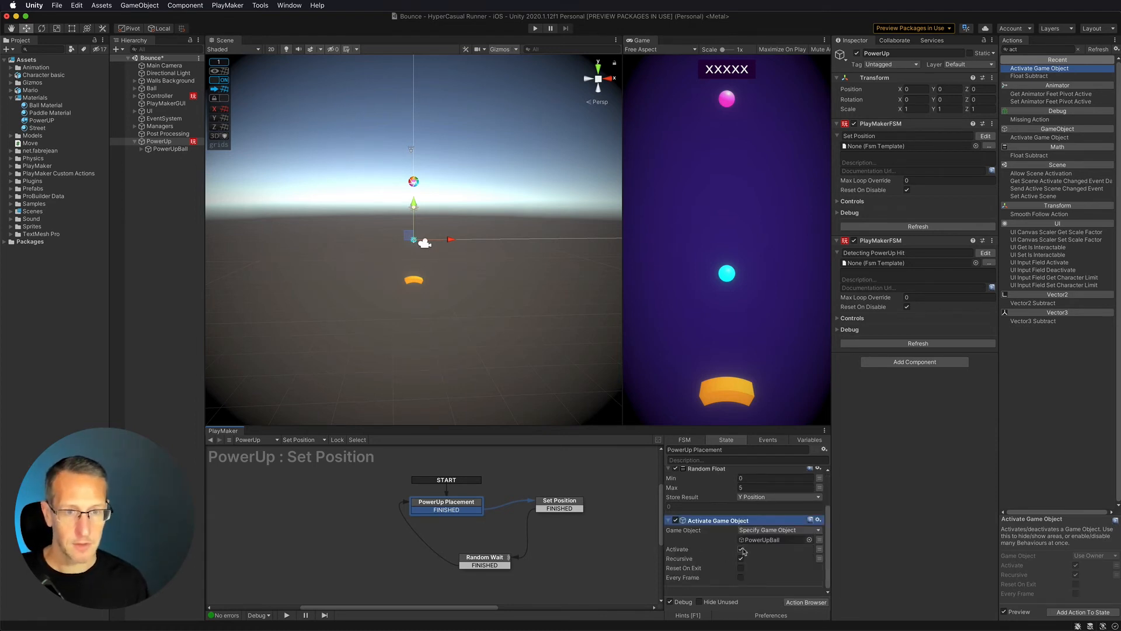
left_click(535, 28)
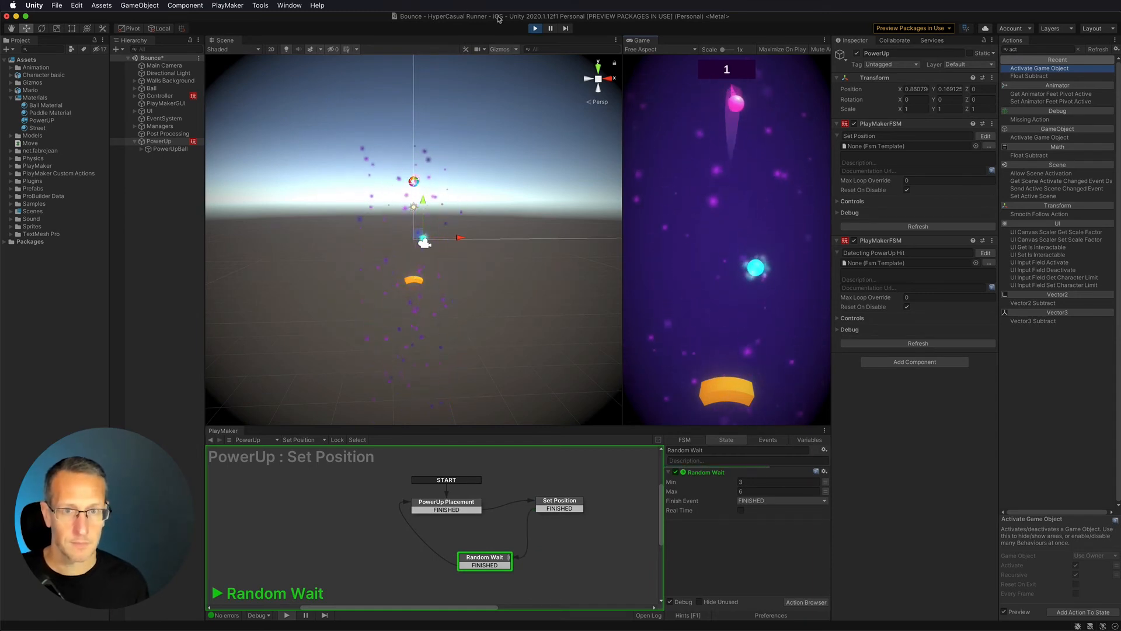
left_click(535, 28)
Disable the Controller's Touch Move FSM, play-test the power-up with the Move Controller paddle, and stop the game.
left_click(157, 96)
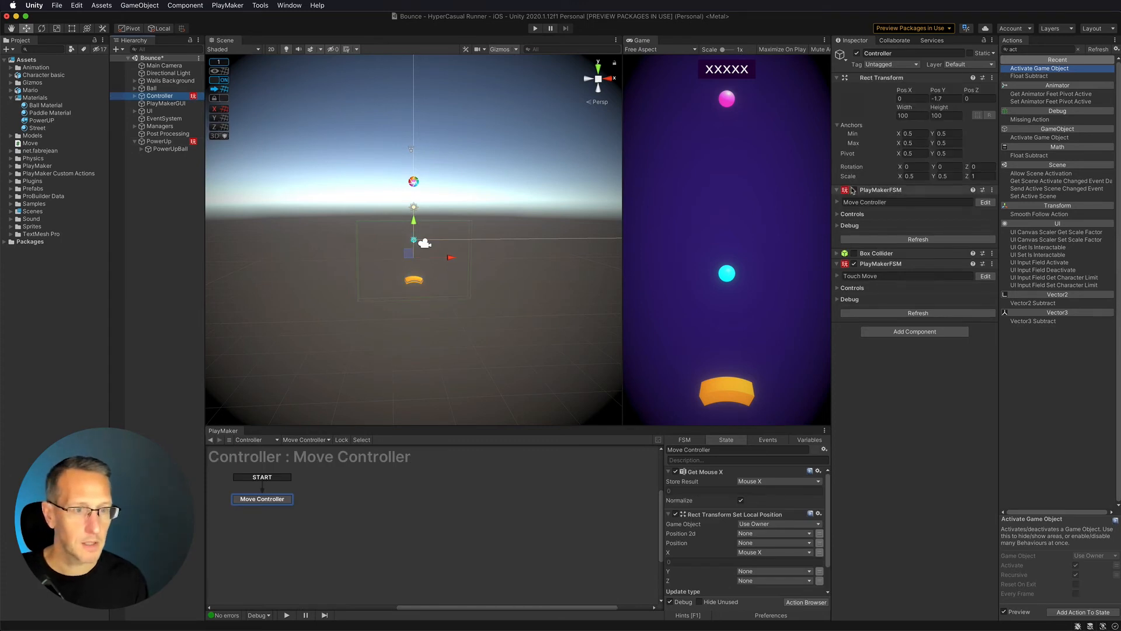
left_click(854, 264)
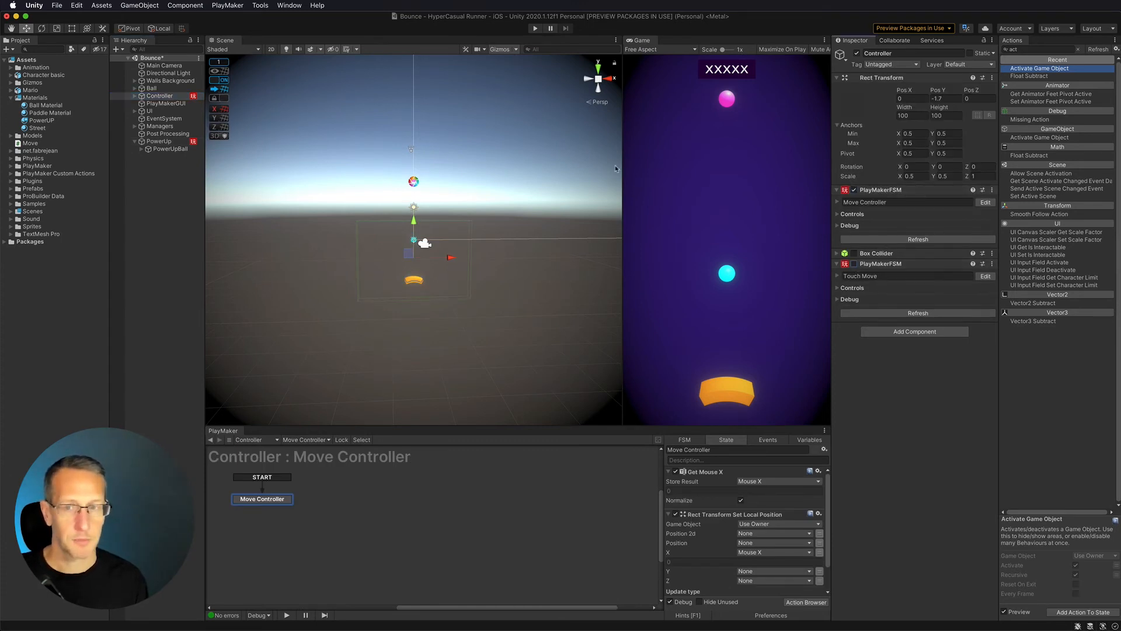
left_click(535, 29)
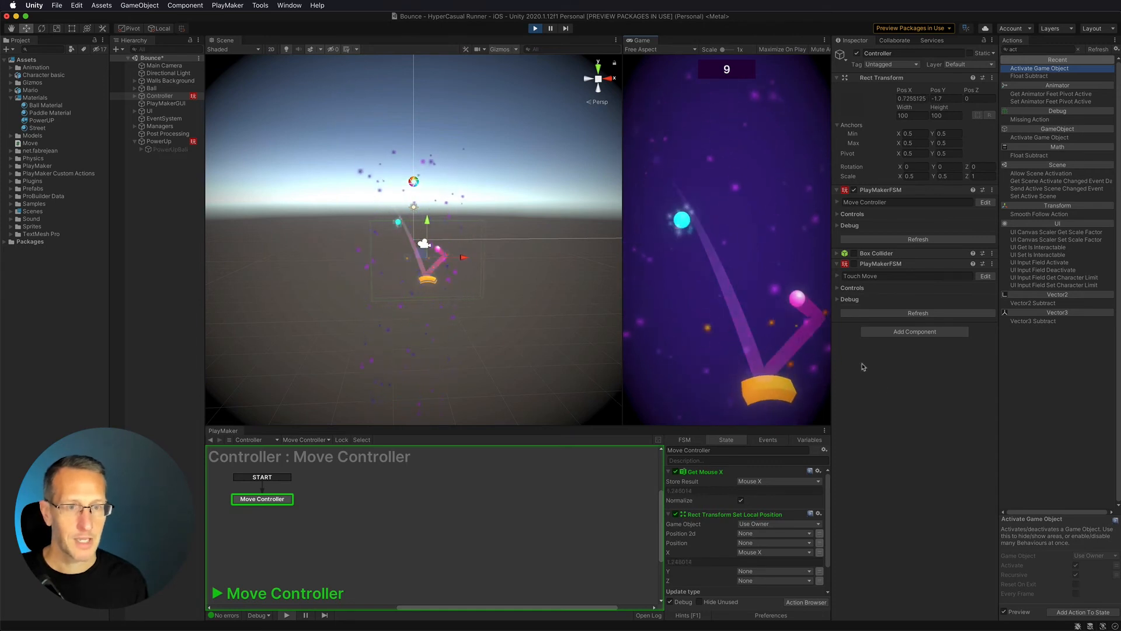
left_click(535, 28)
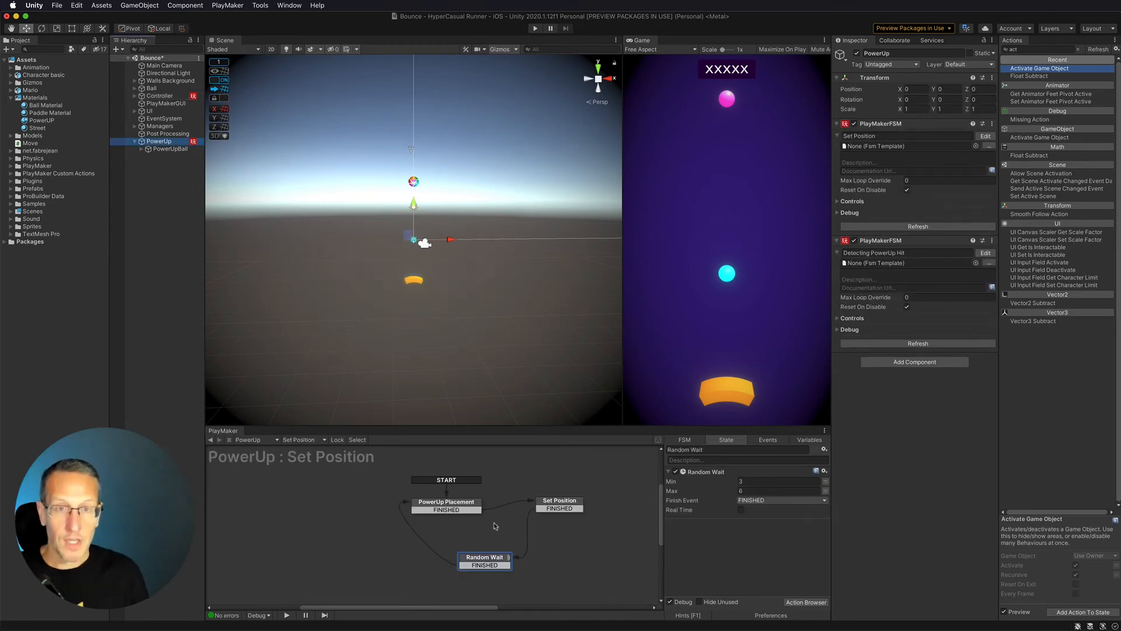
left_click(564, 461)
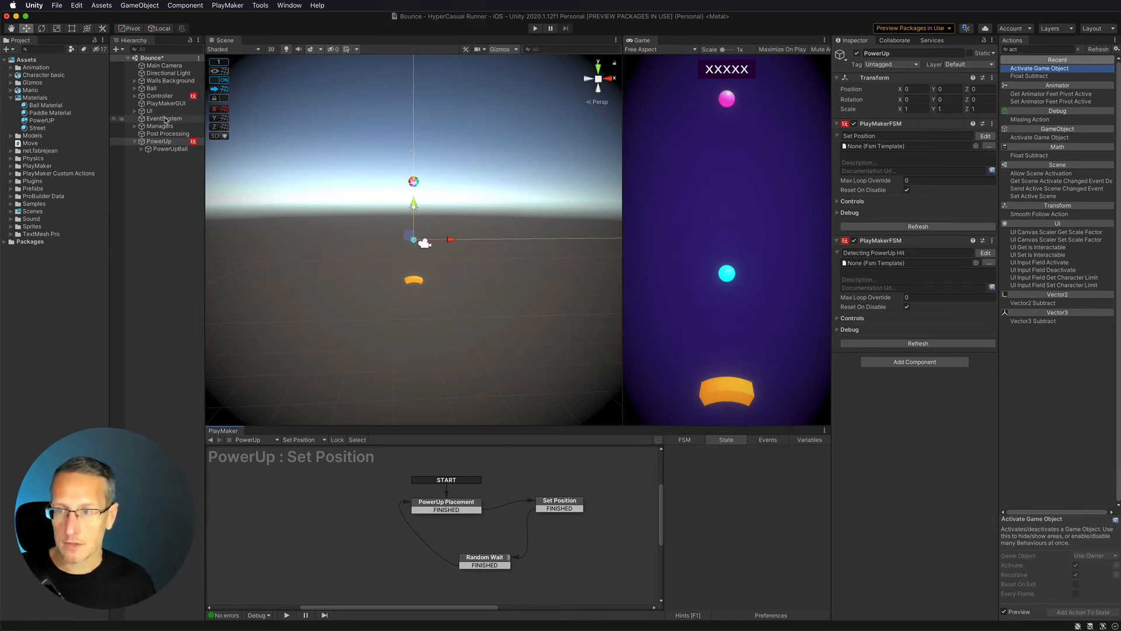
Check the Screen Shake manager's events and copy the Send Event By Name action from the Detection Manager's Play Paddle Sound state.
left_click(135, 126)
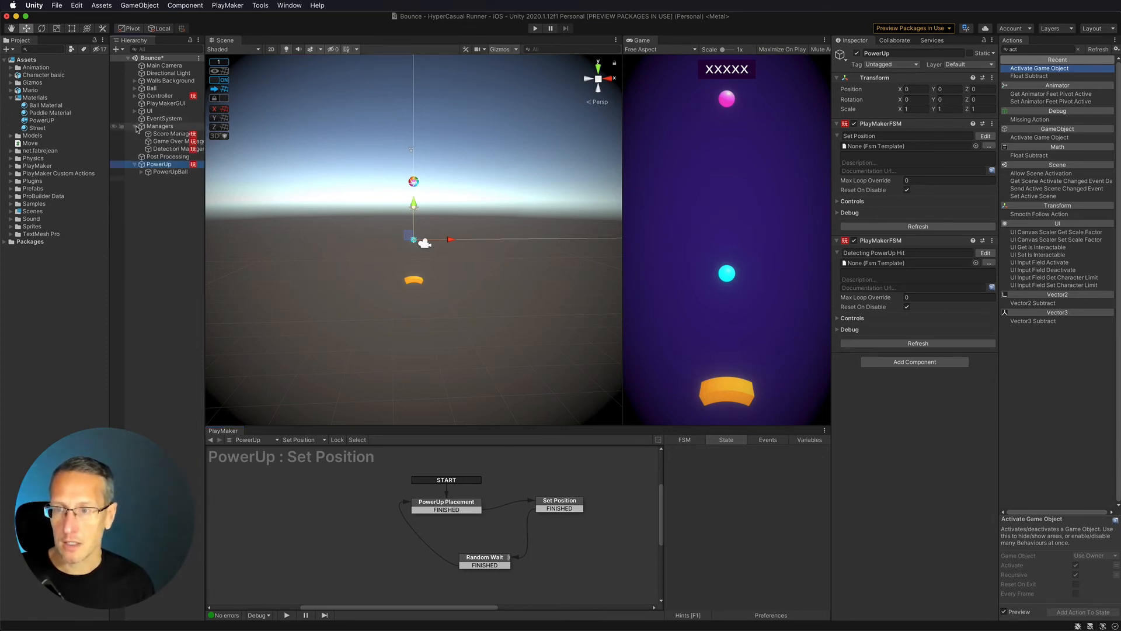
left_click(166, 149)
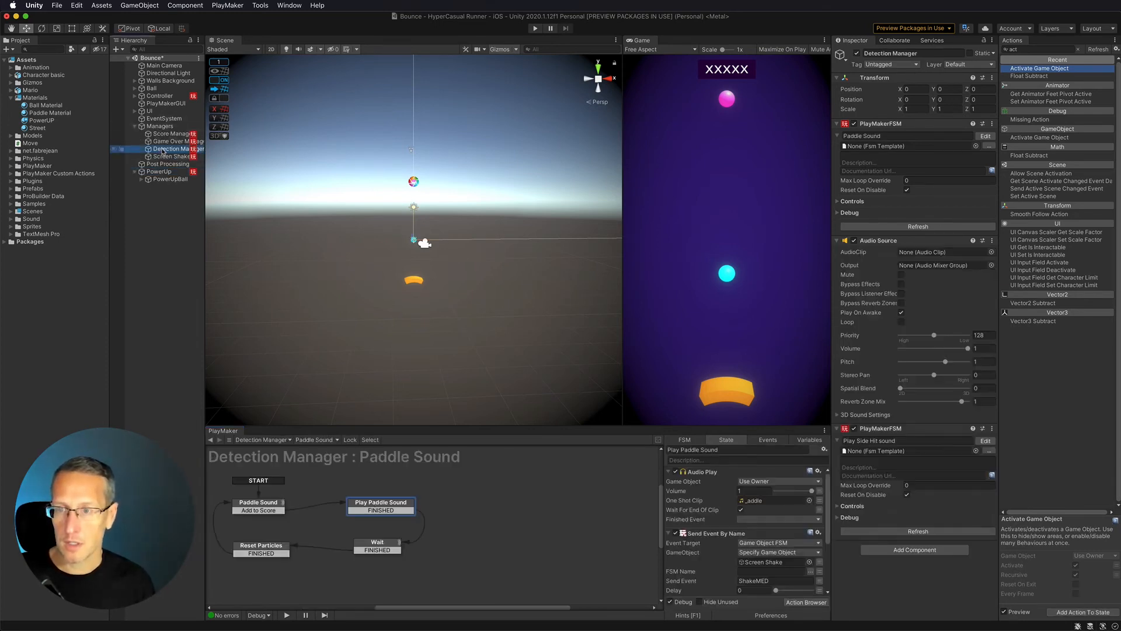
left_click(701, 534)
left_click(172, 157)
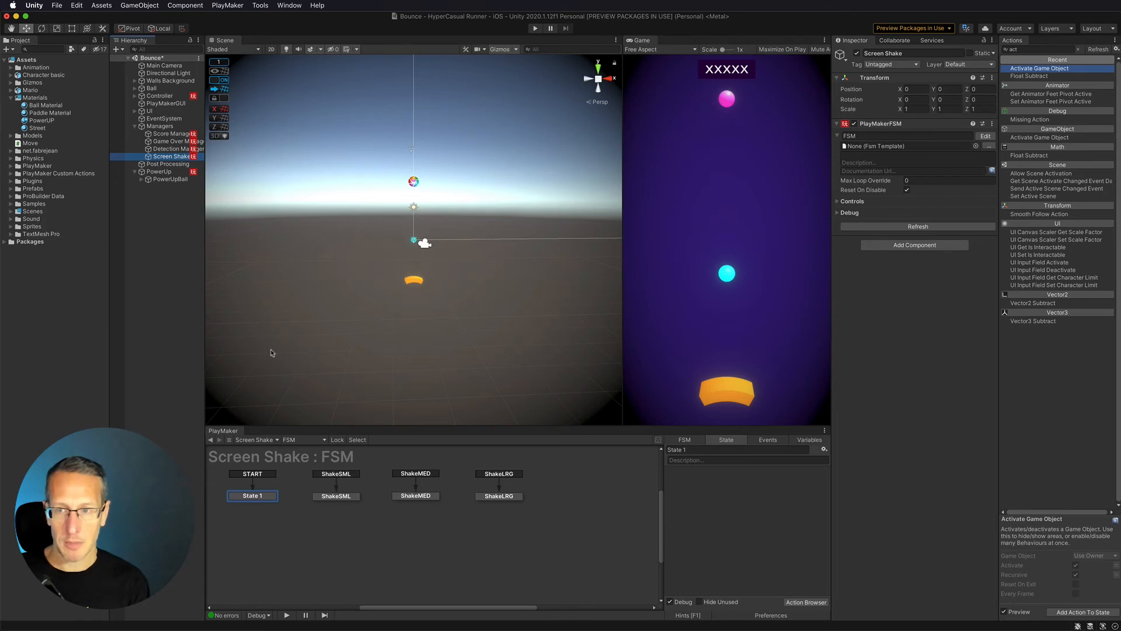
left_click(174, 149)
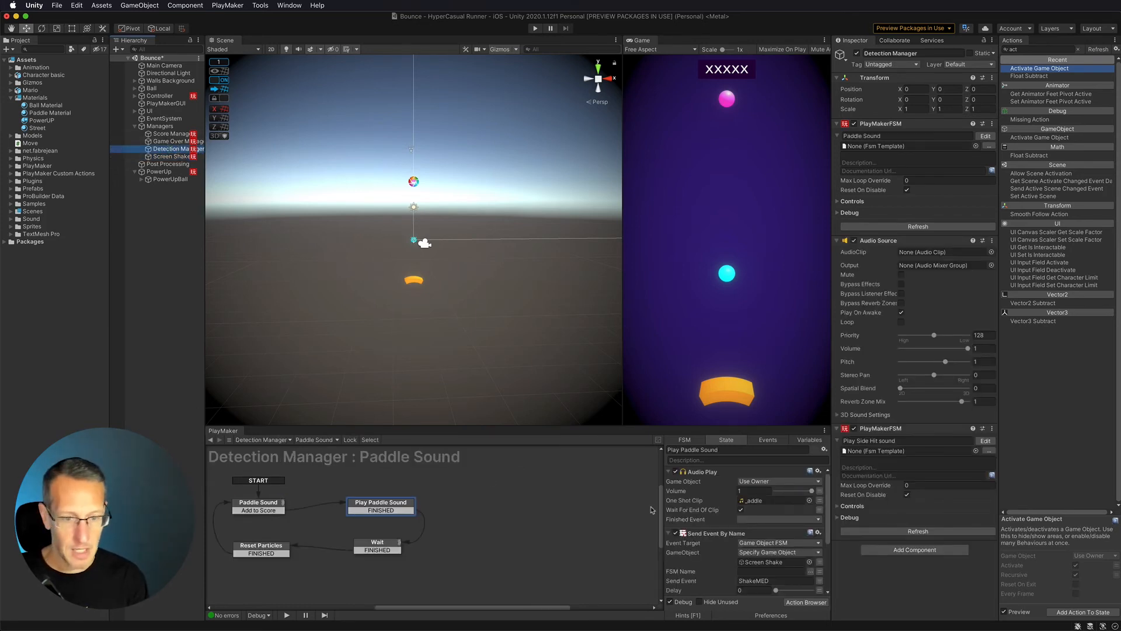
left_click(705, 534)
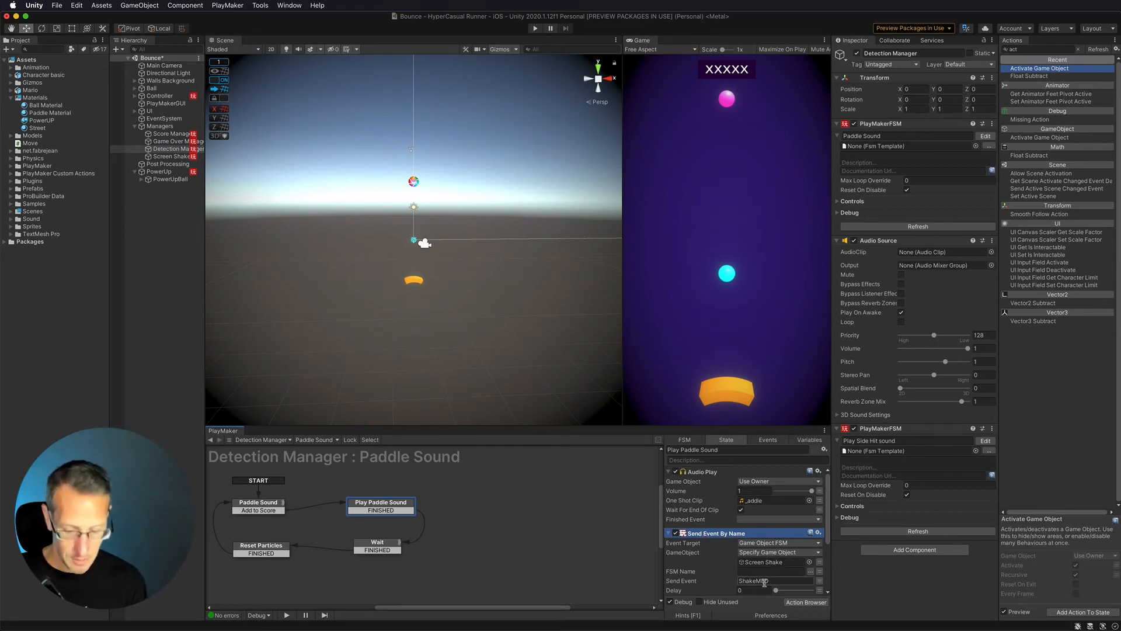
Switch to PowerUp's Detecting PowerUp Hit FSM and paste the Send Event By Name action at the end of the Add to Score state.
left_click(159, 171)
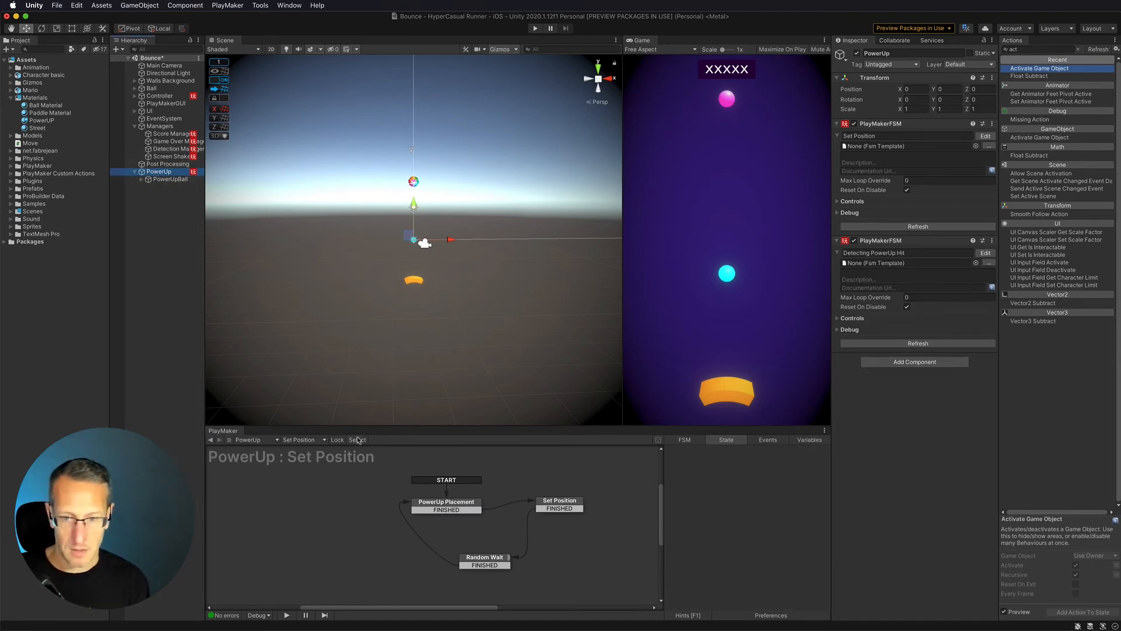
left_click(301, 439)
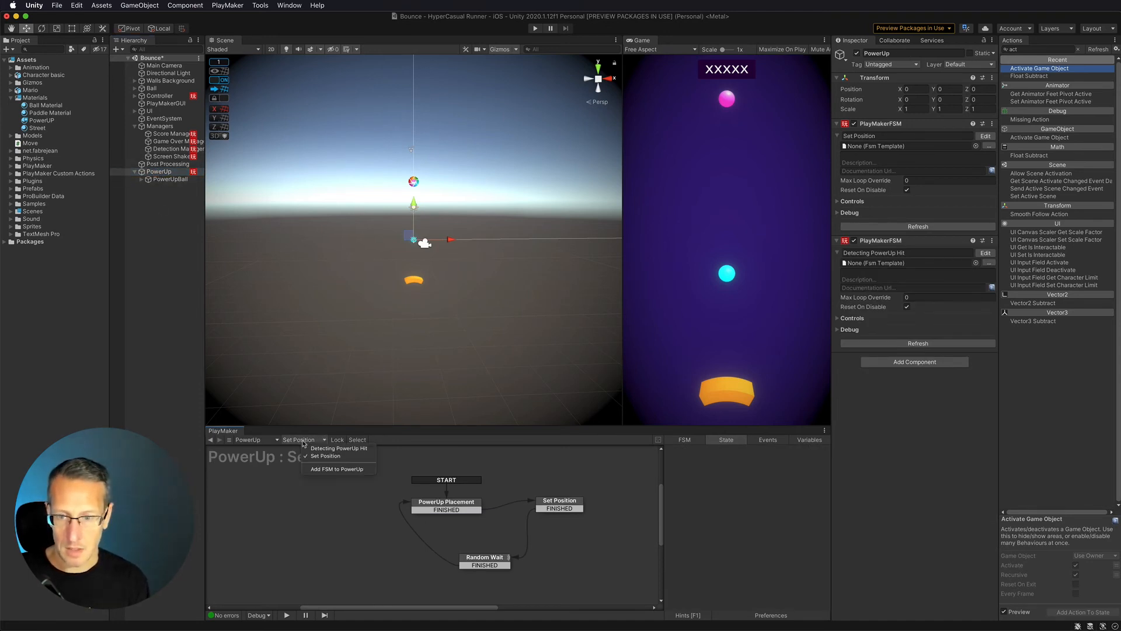
left_click(332, 448)
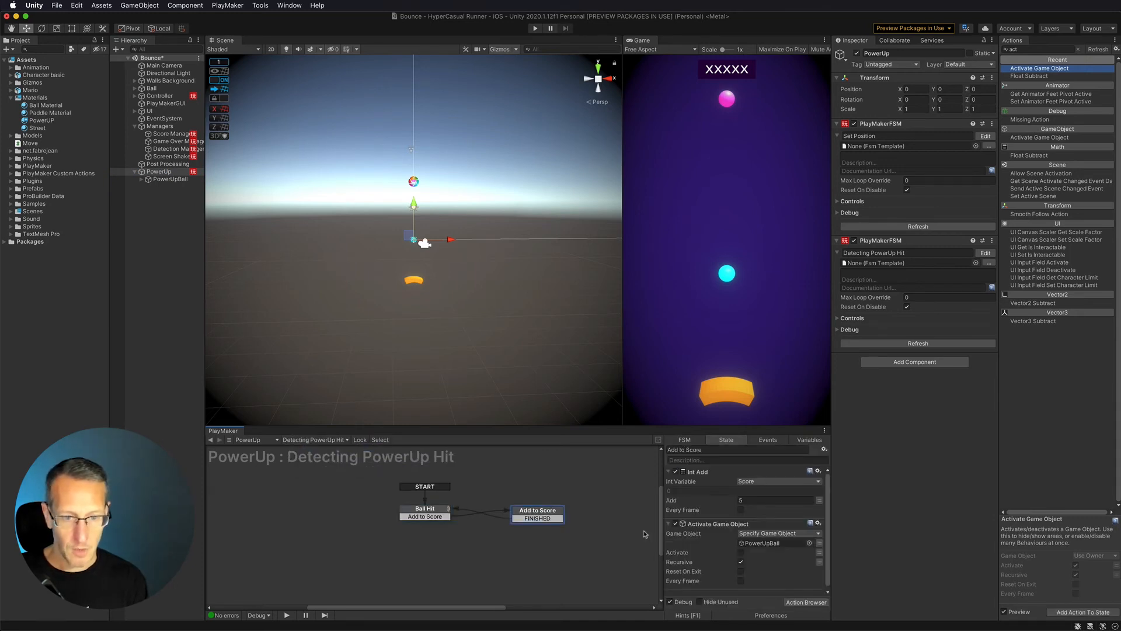
scroll(713, 564, "down", 1)
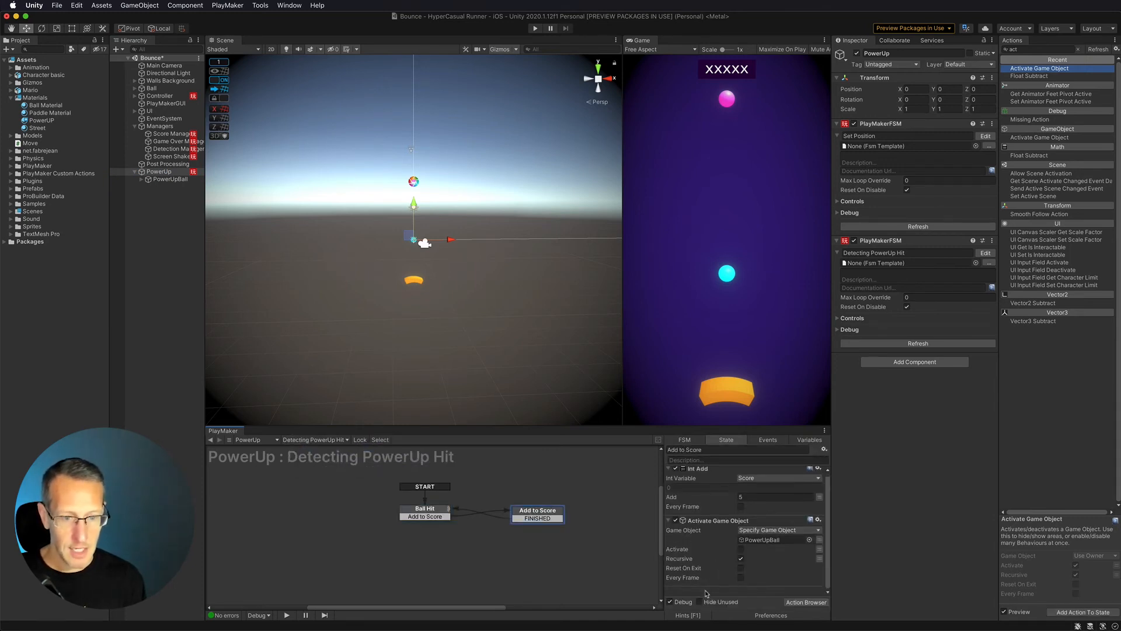
key("super+v")
scroll(724, 574, "down", 5)
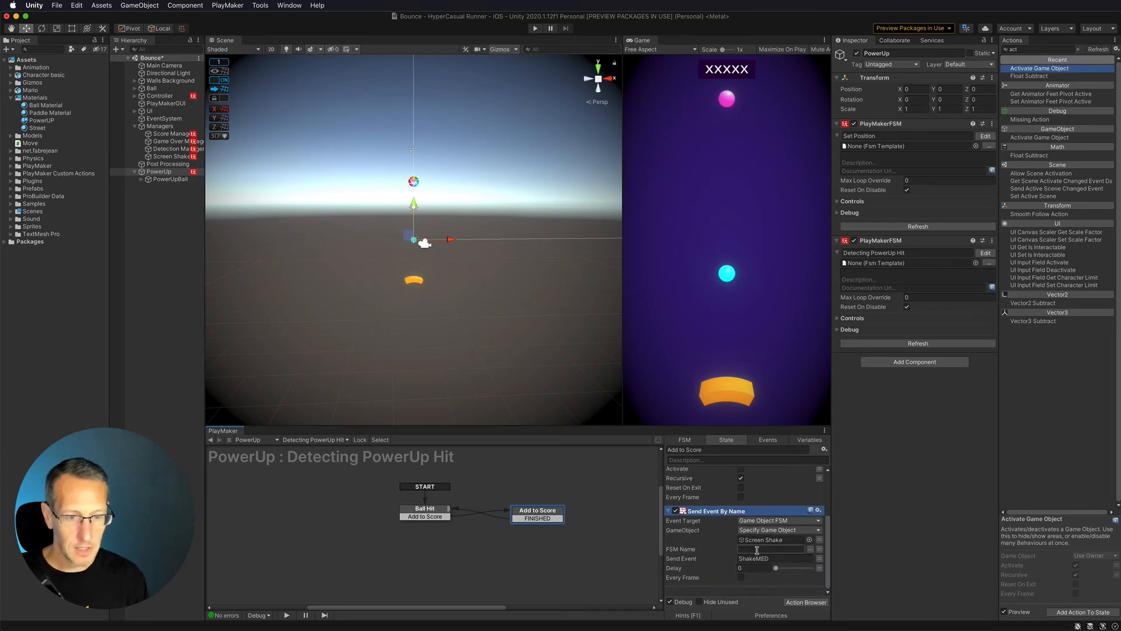
Set the pasted action's Send Event to ShakeLRG and reselect the Add to Score state.
left_click(771, 559)
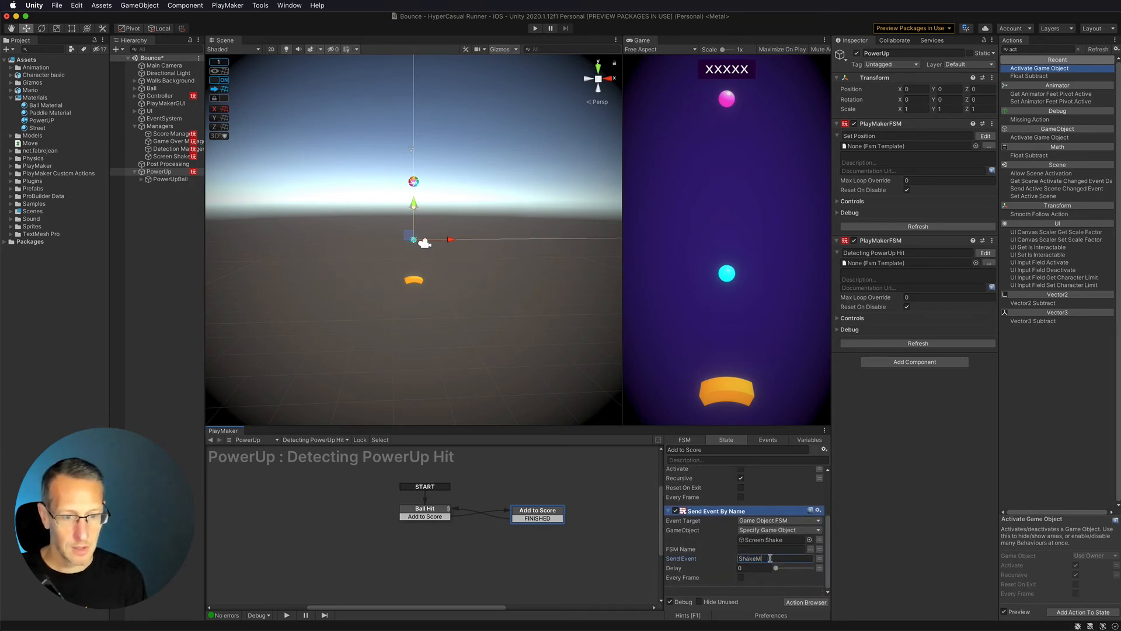
type("LRG")
left_click(577, 486)
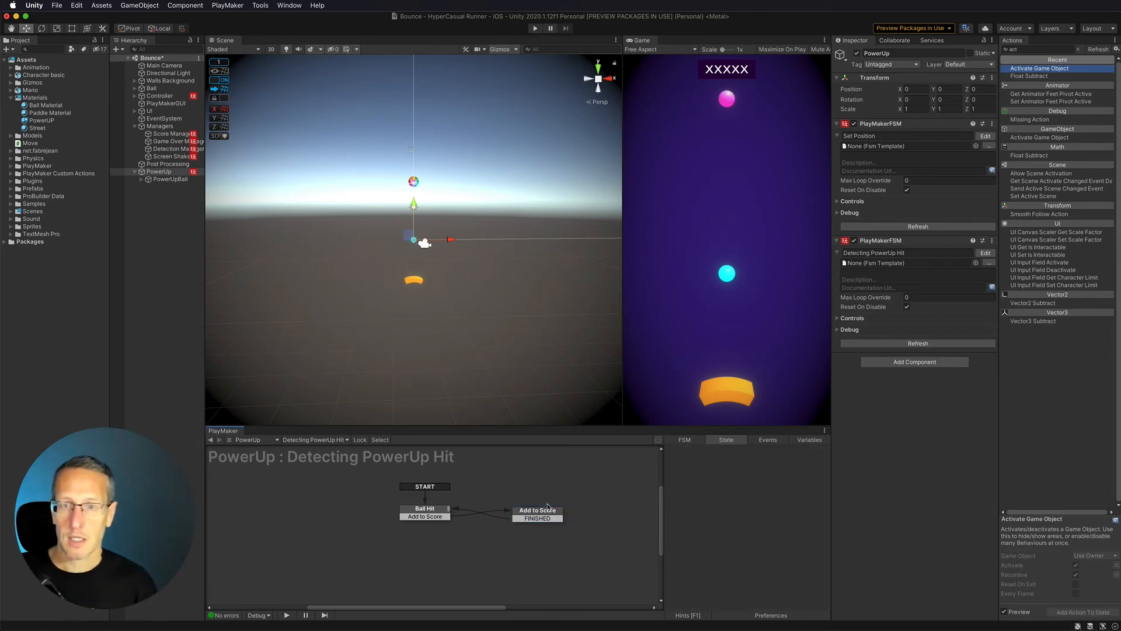
left_click(531, 511)
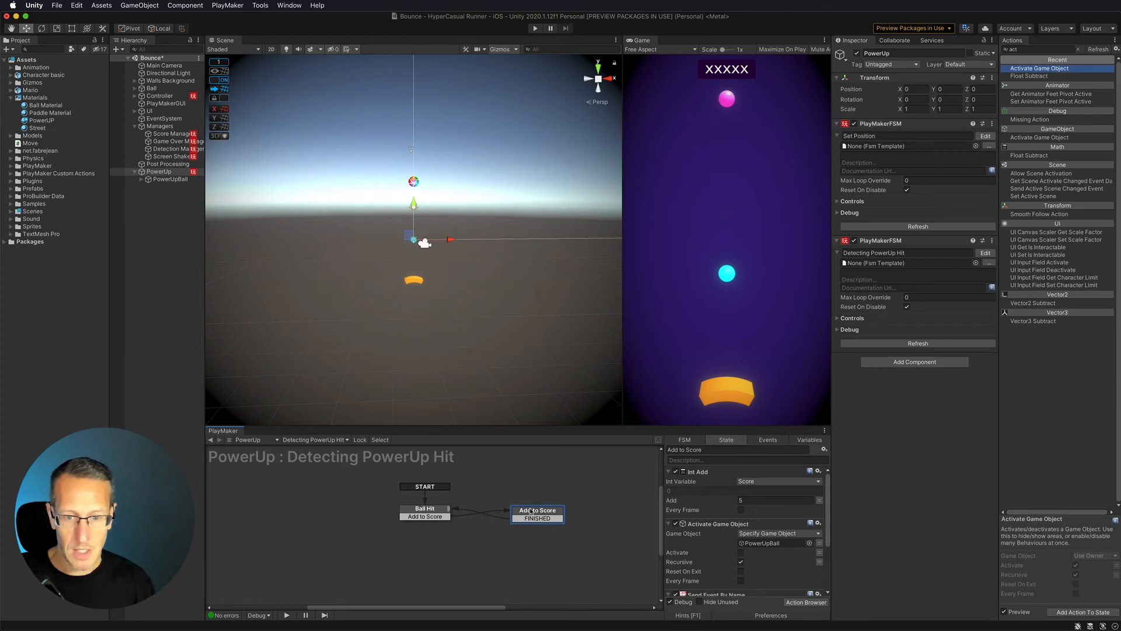
Create a new Canvas under the UI object and name it UI-PowerUp.
left_click(135, 111)
right_click(147, 111)
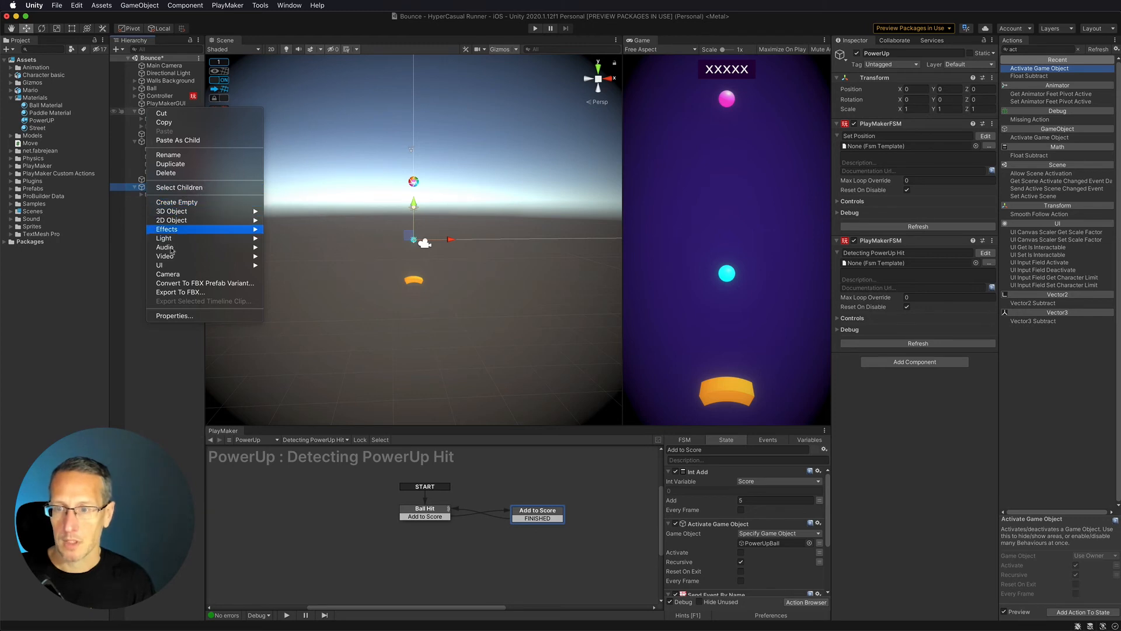
mouse_move(193, 266)
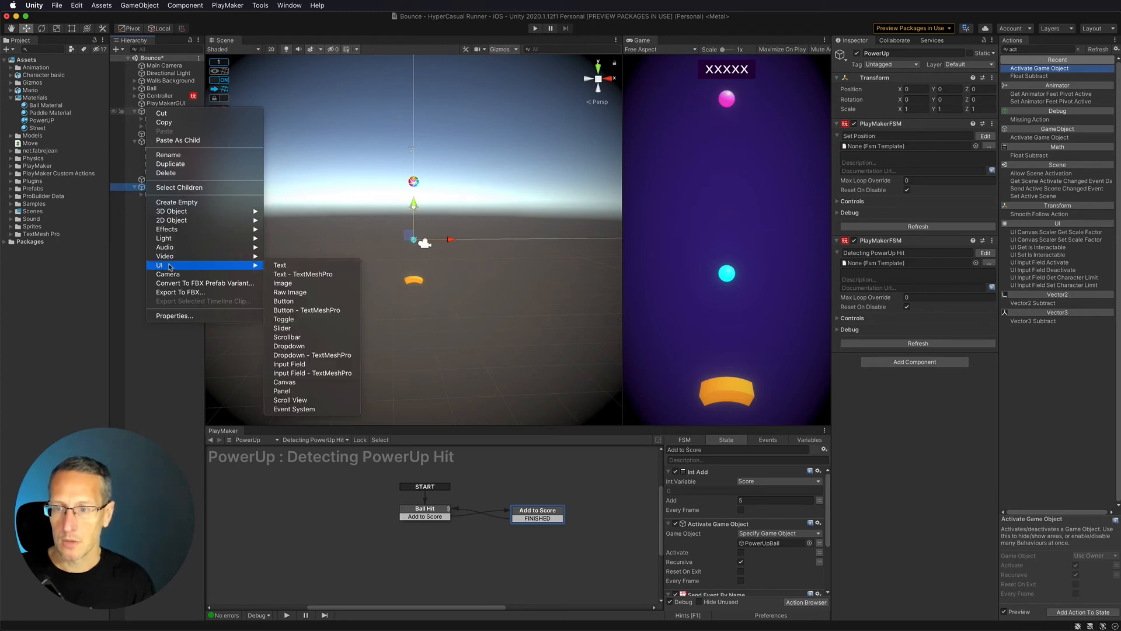
left_click(285, 382)
left_click(159, 134)
type("UI-PowerUp")
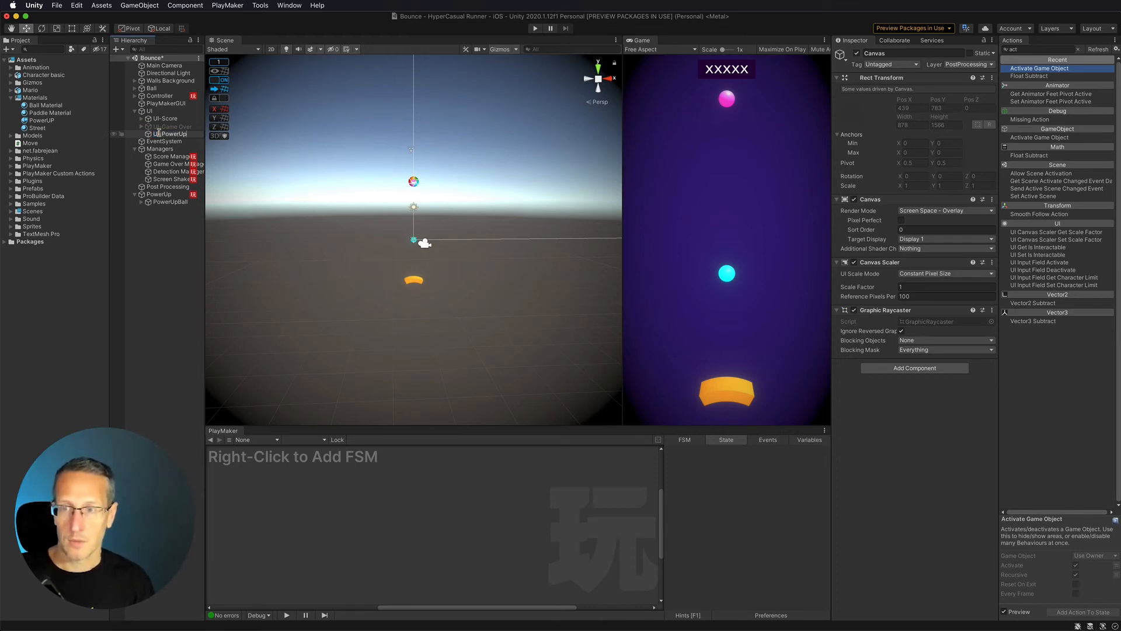
key("Return")
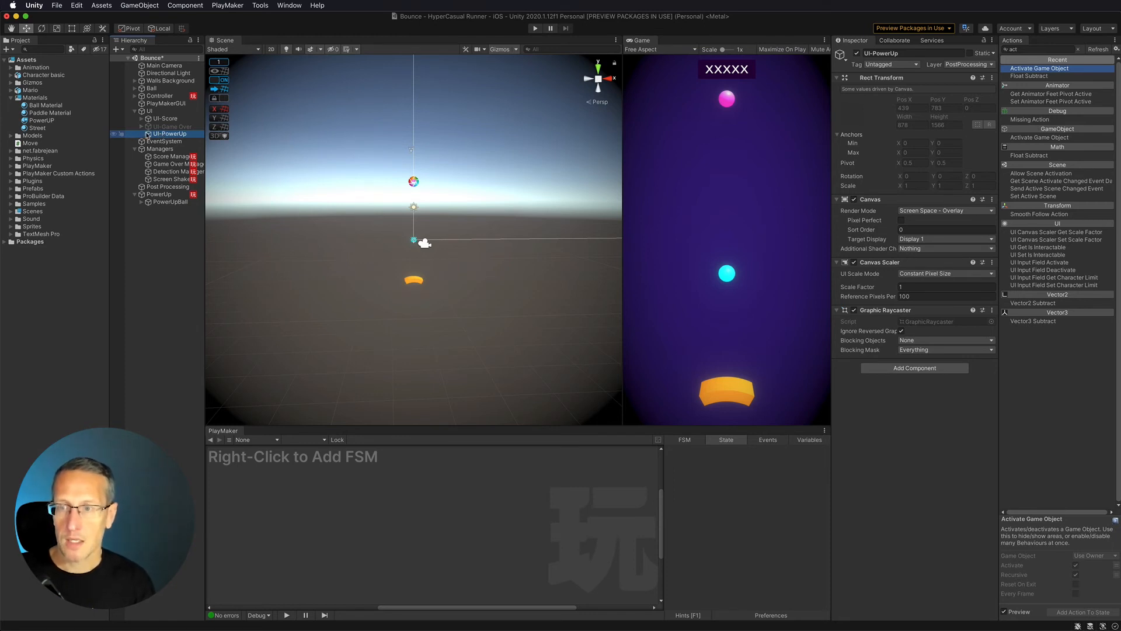
Add a TextMeshPro text element to UI-PowerUp and set its text to +5.
right_click(148, 135)
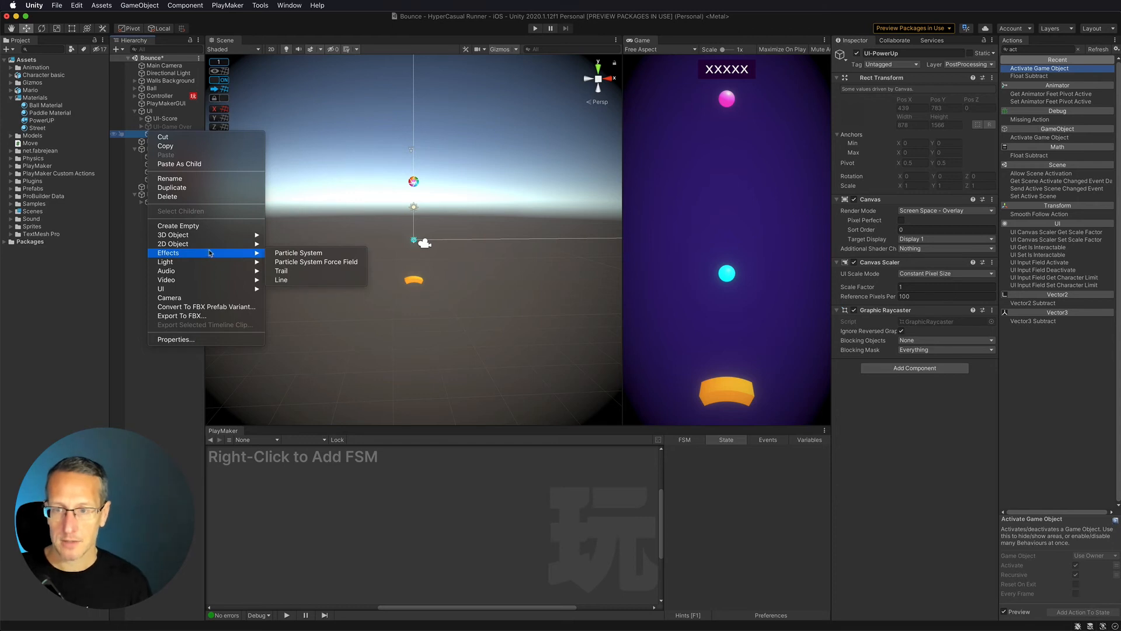
mouse_move(198, 248)
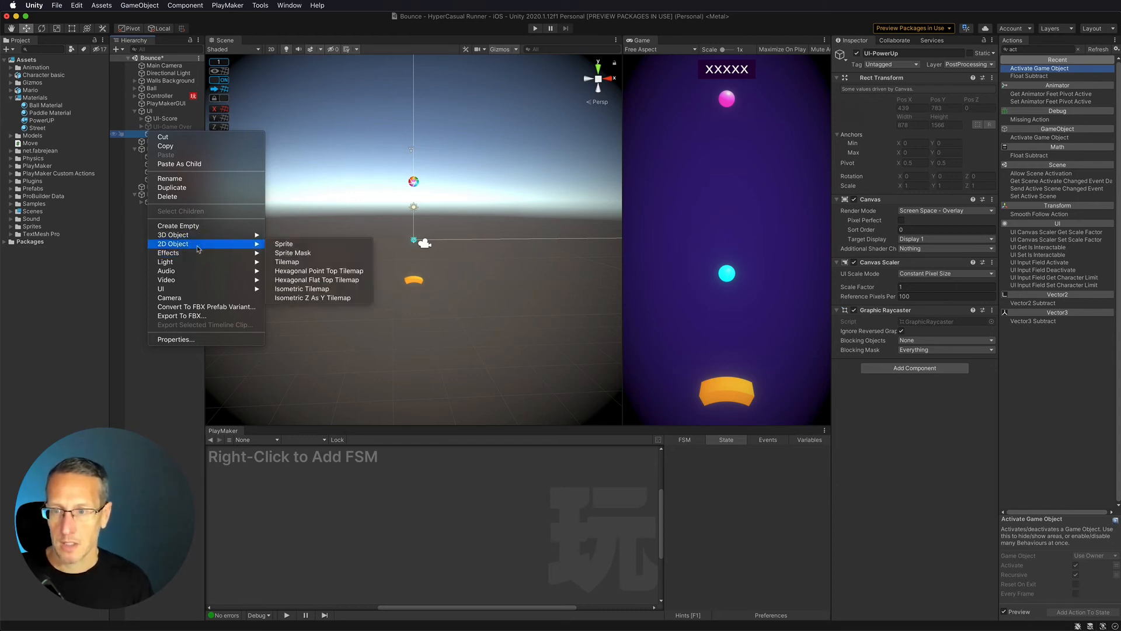
mouse_move(201, 289)
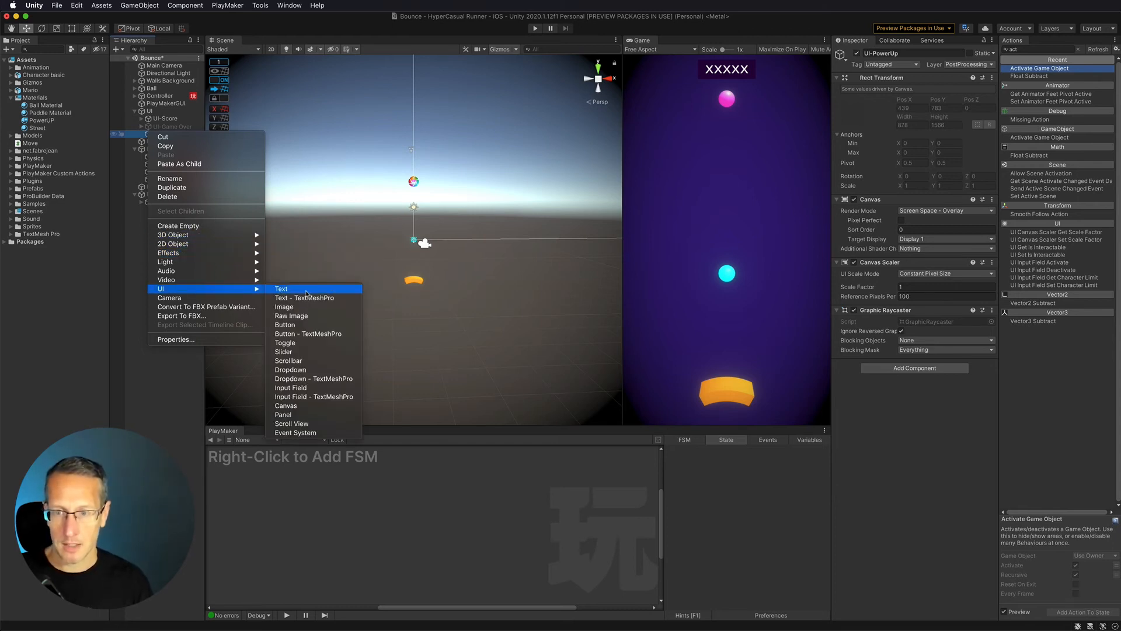
left_click(306, 297)
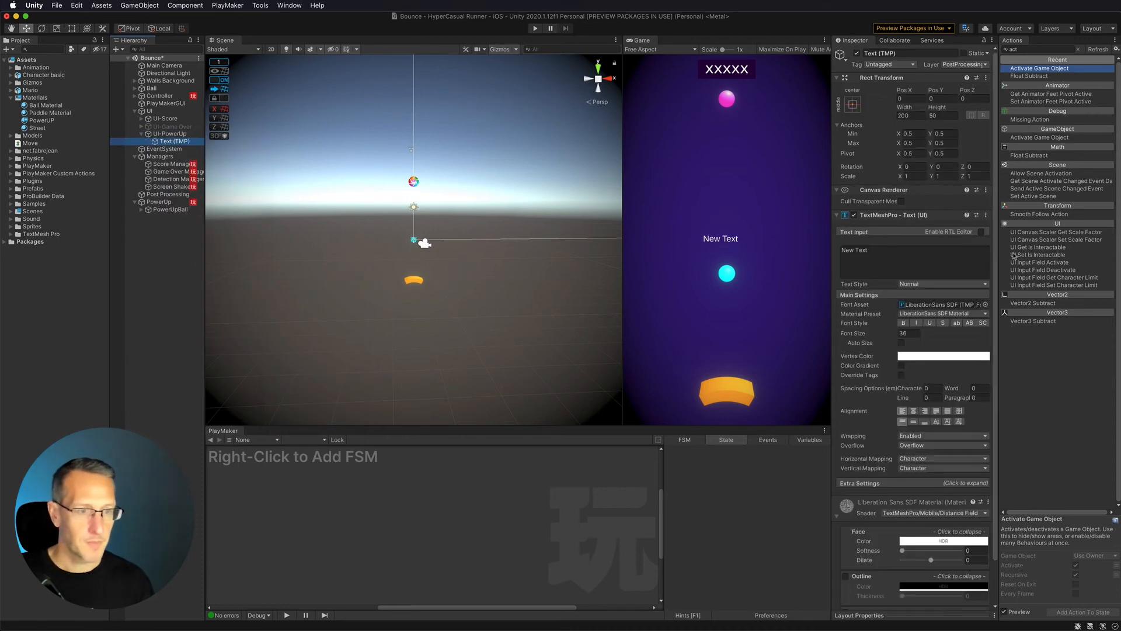
double_click(862, 250)
left_click_drag(840, 250, 824, 251)
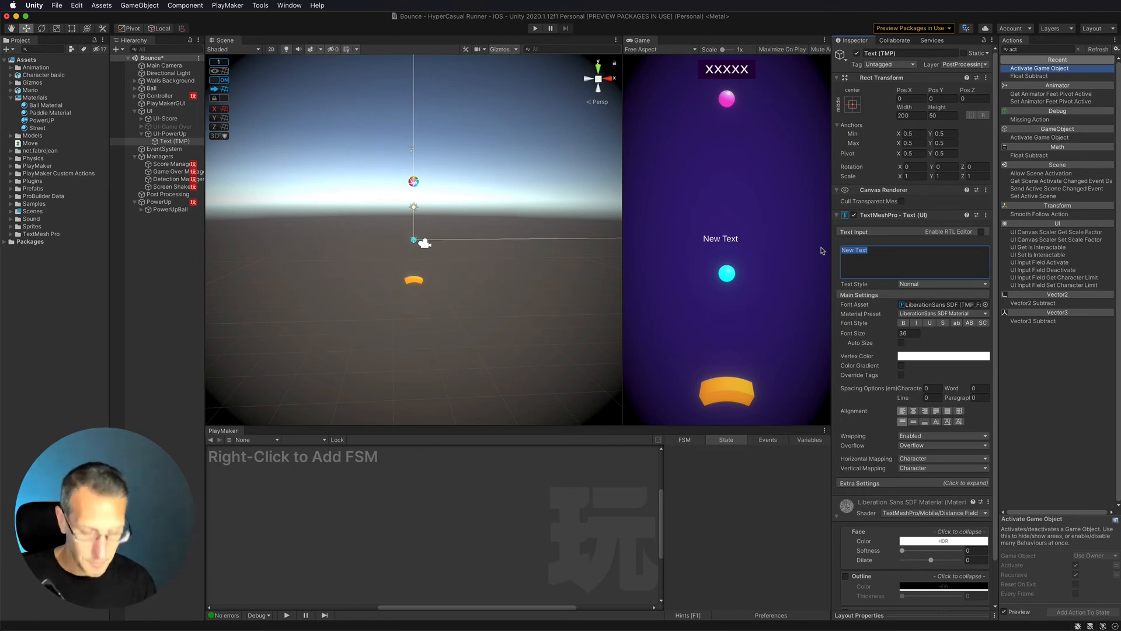
type("+ 5")
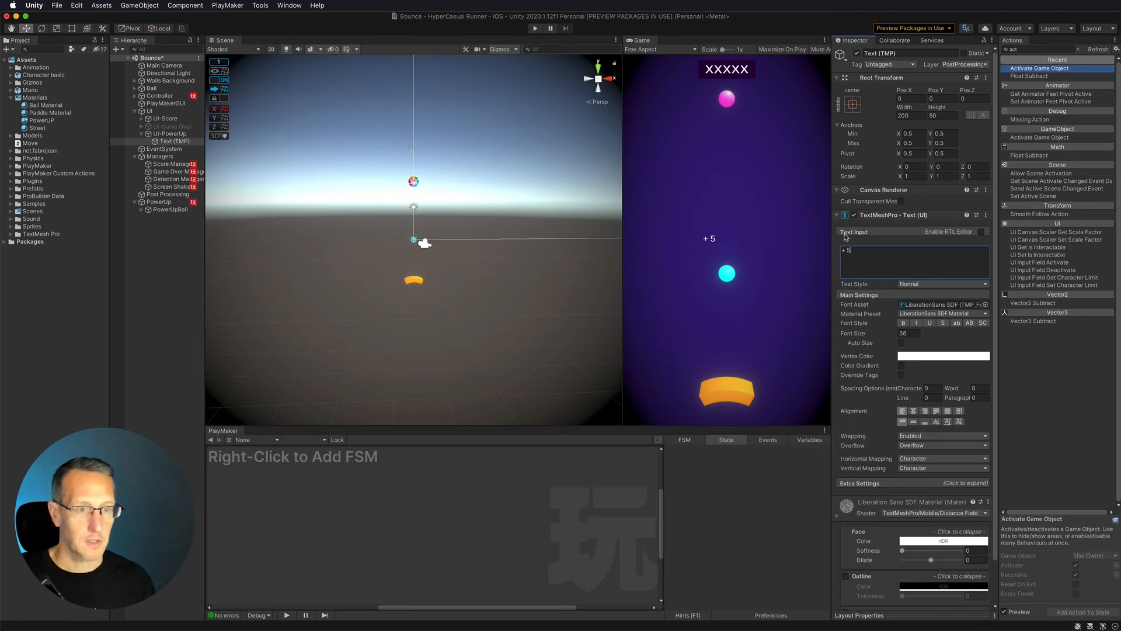
key("Left")
key("BackSpace")
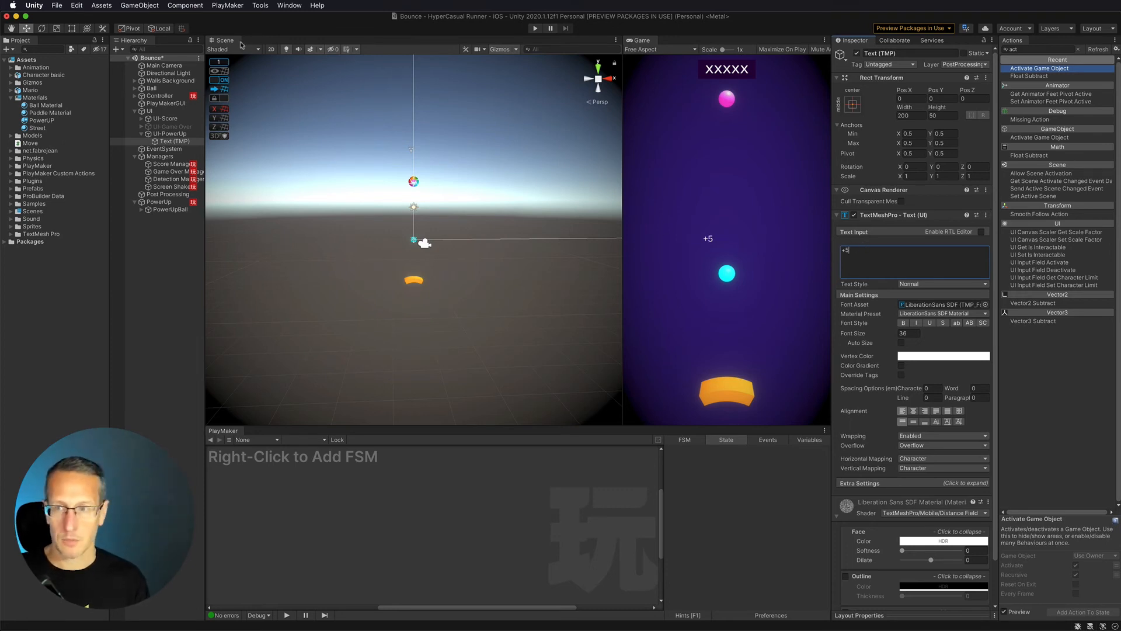
Make the +5 text bold and set its font size to 125 after trying 100 and 150.
left_click(905, 324)
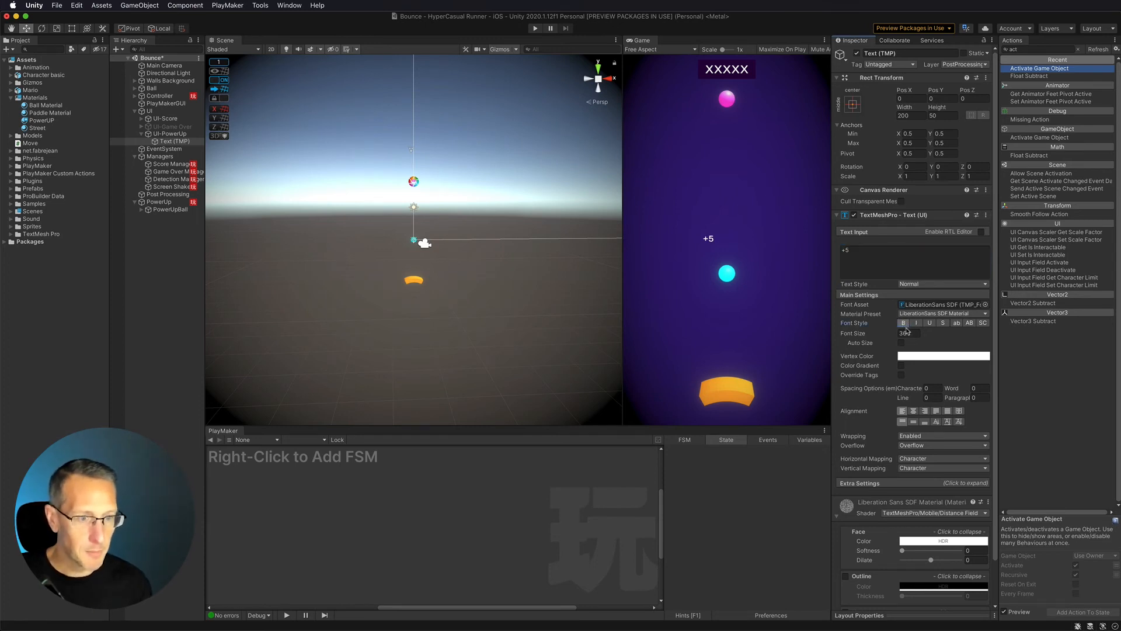
left_click(910, 313)
left_click(888, 316)
left_click(906, 333)
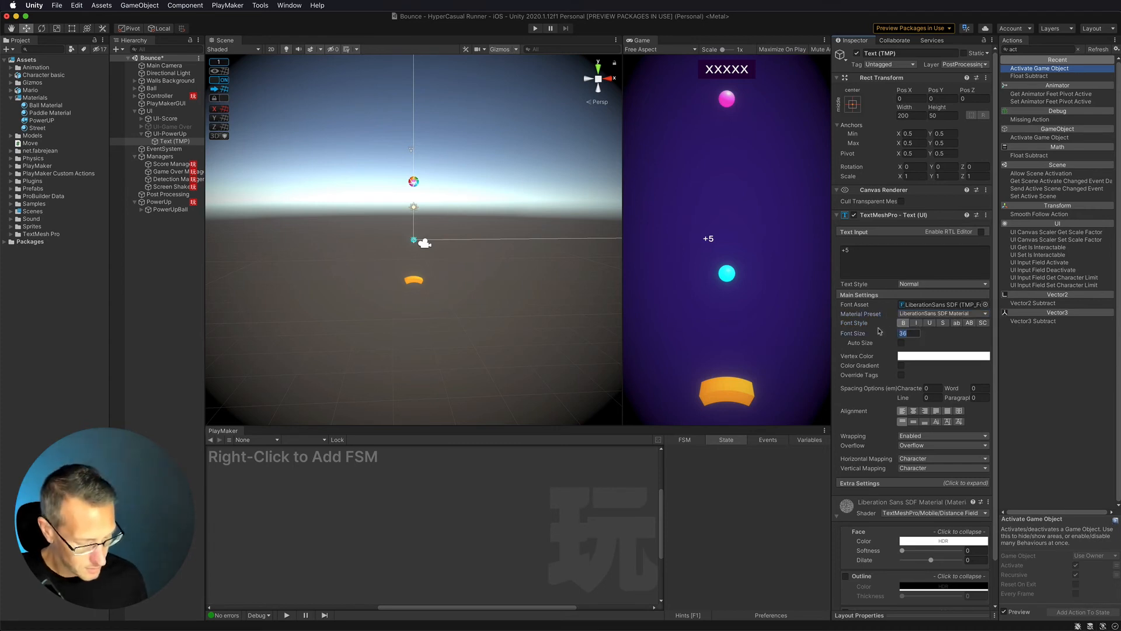
type("100")
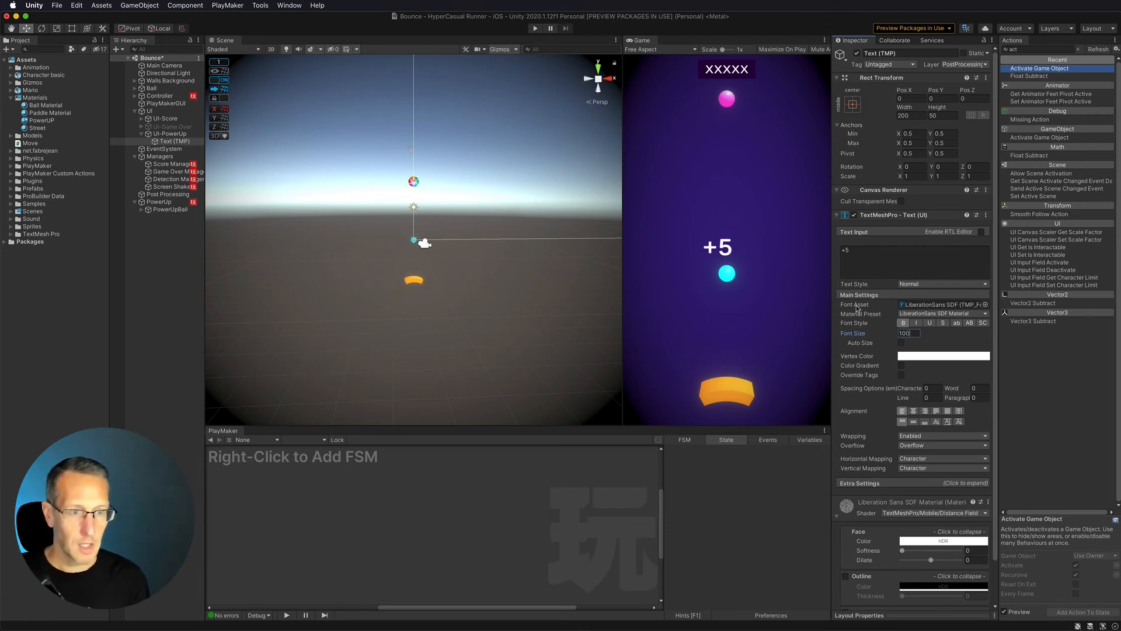
left_click(908, 333)
type("150")
left_click_drag(916, 335, 890, 332)
type("125")
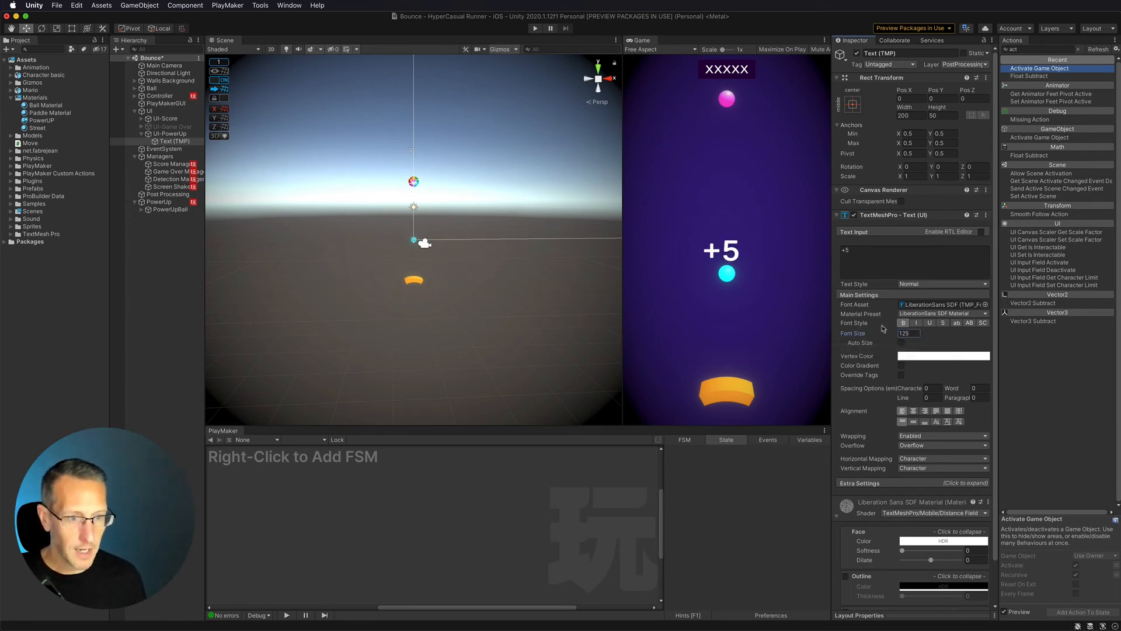
Set the +5 text's vertex colour to bright cyan (25EAFF) to match the power-up ball.
left_click(913, 358)
left_click(922, 436)
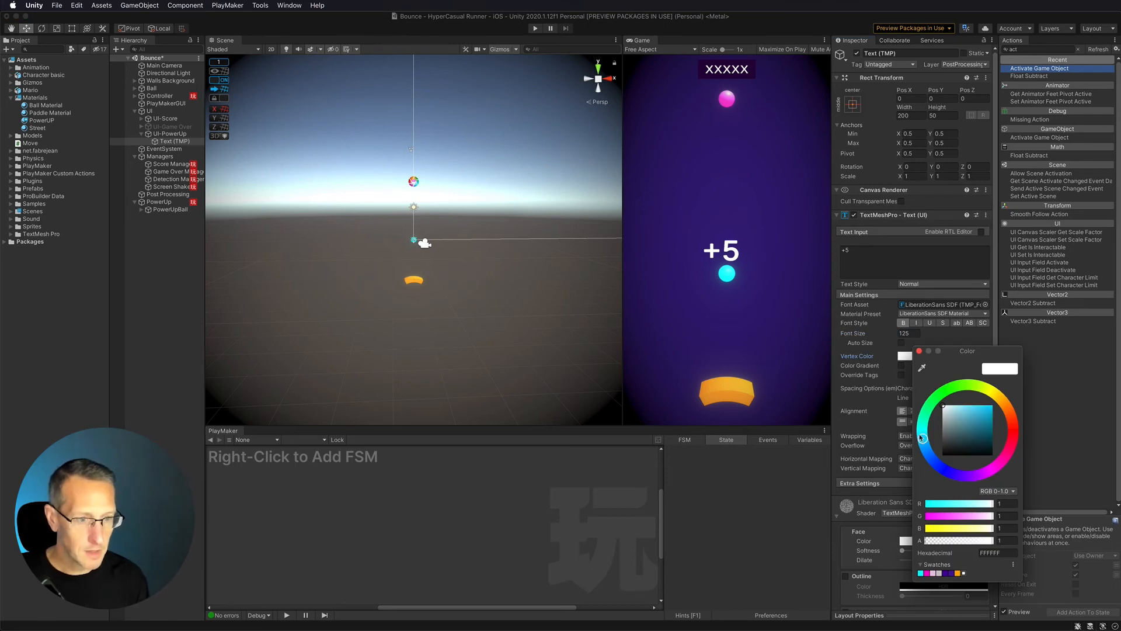
left_click(985, 406)
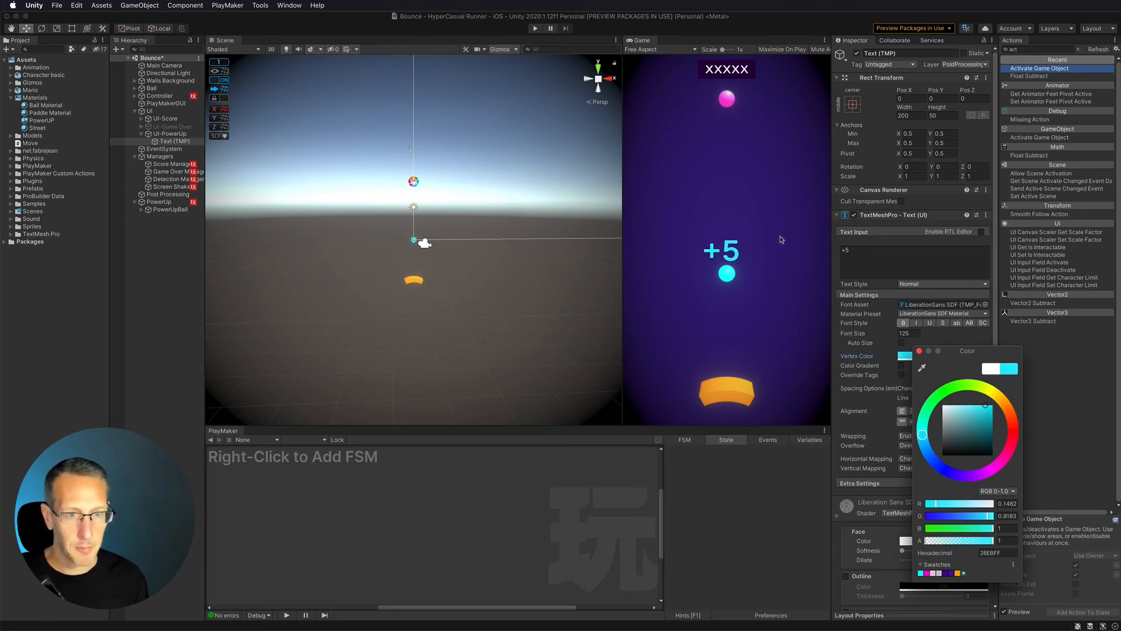
left_click(918, 351)
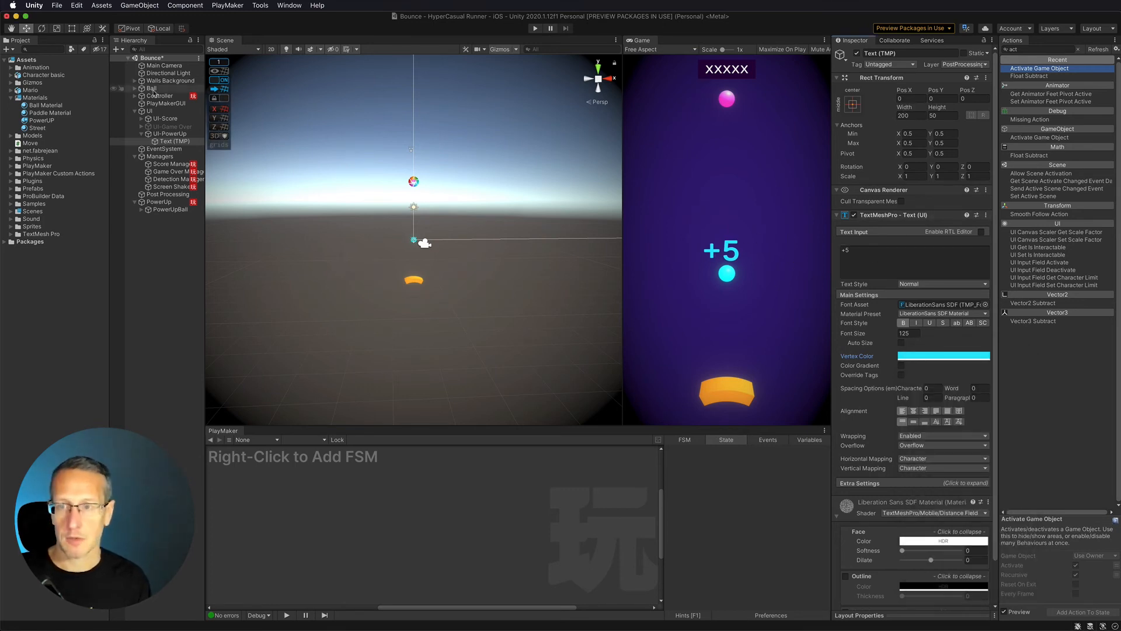
Frame the +5 text in the scene and move it up to Pos Y 92, above the power-up ball.
double_click(157, 142)
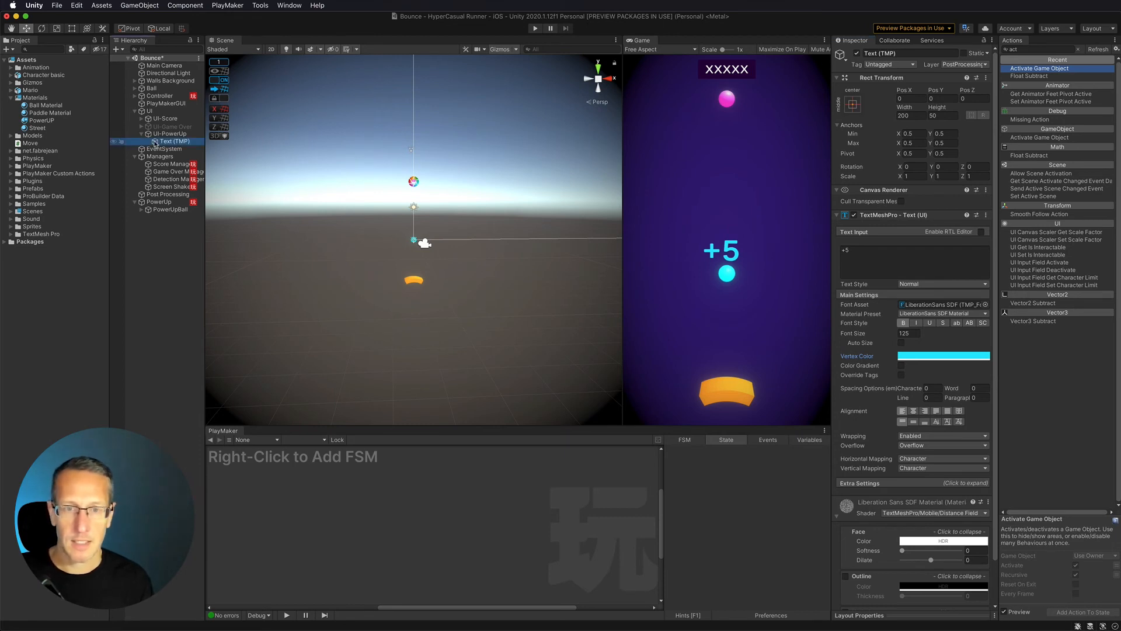
scroll(387, 238, "down", 2)
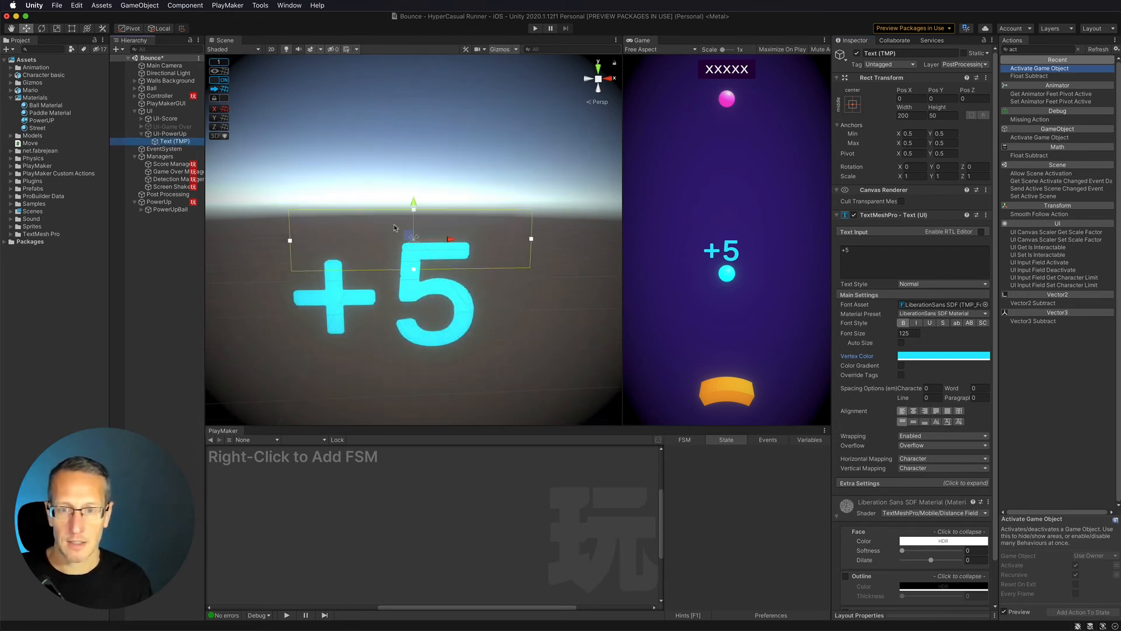
left_click_drag(412, 203, 414, 85)
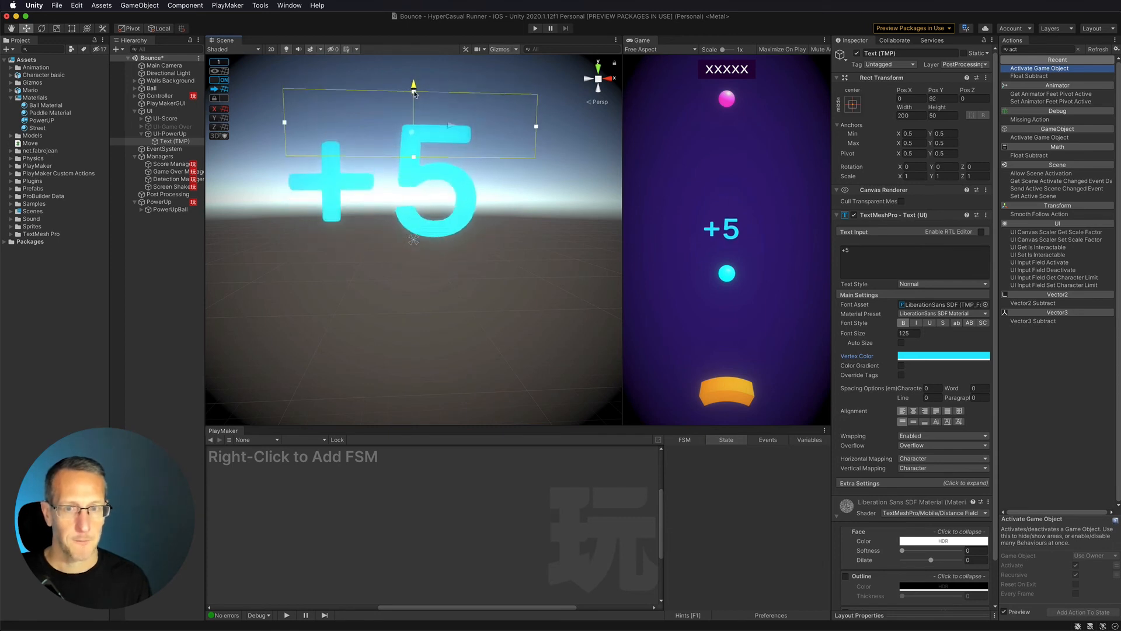
With UI-PowerUp selected, open the Animation window and dock it next to the PlayMaker editor.
left_click(161, 136)
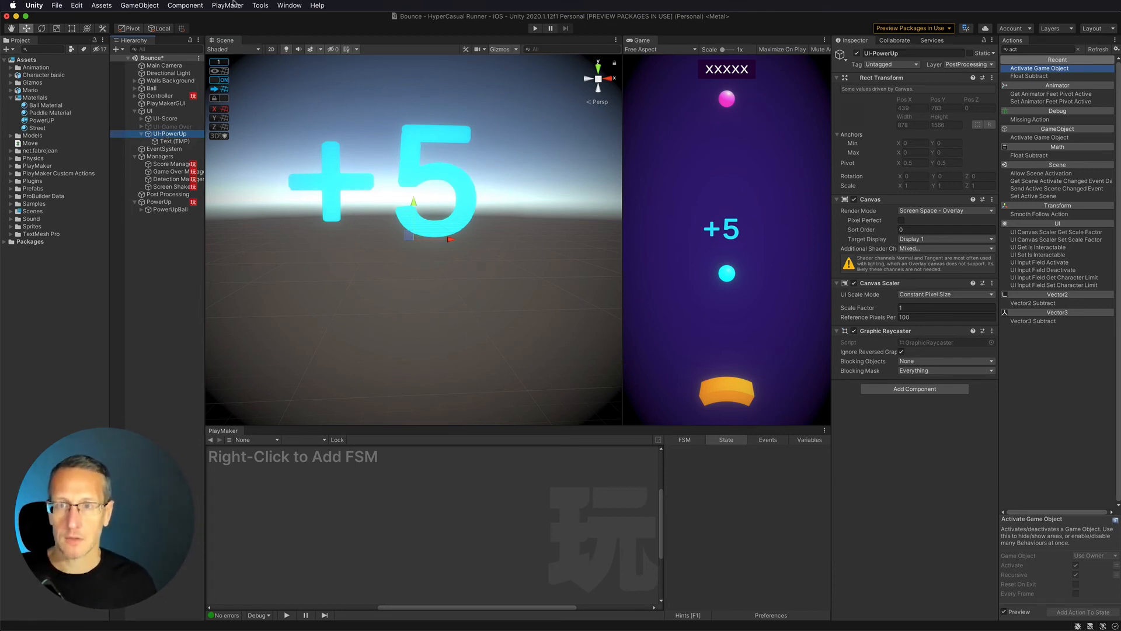
left_click(298, 4)
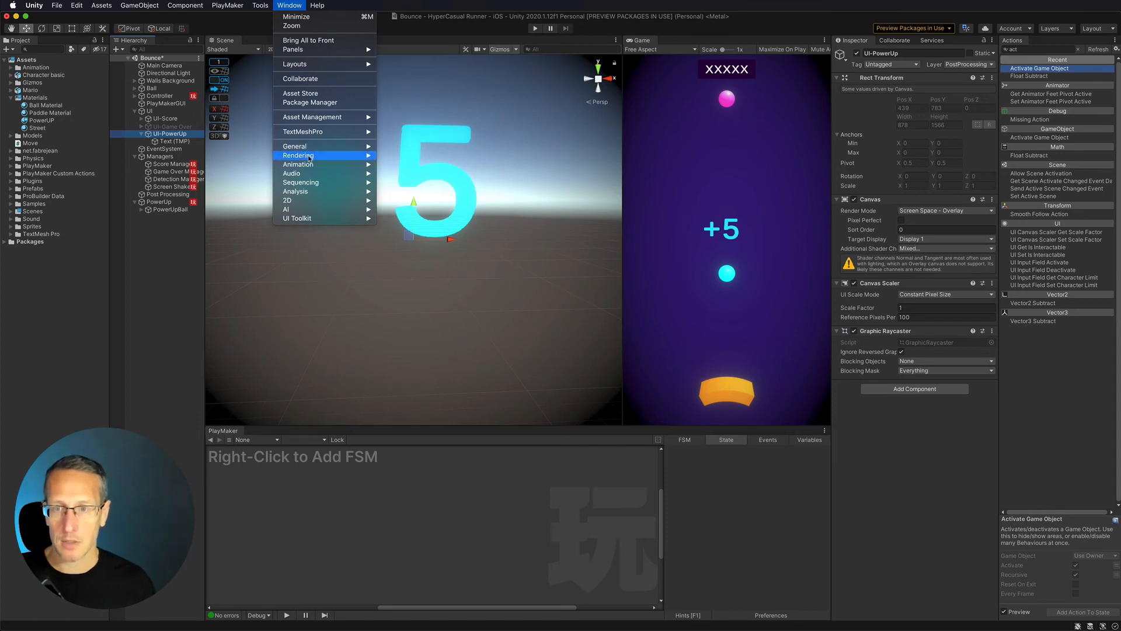
mouse_move(320, 165)
left_click(395, 165)
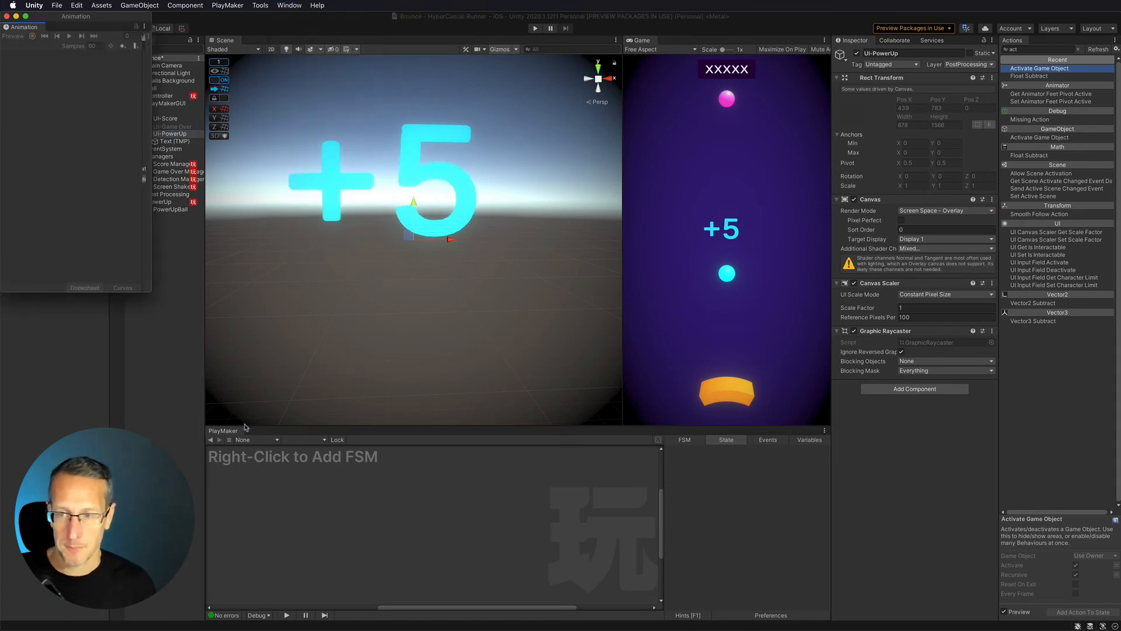
left_click_drag(21, 27, 268, 438)
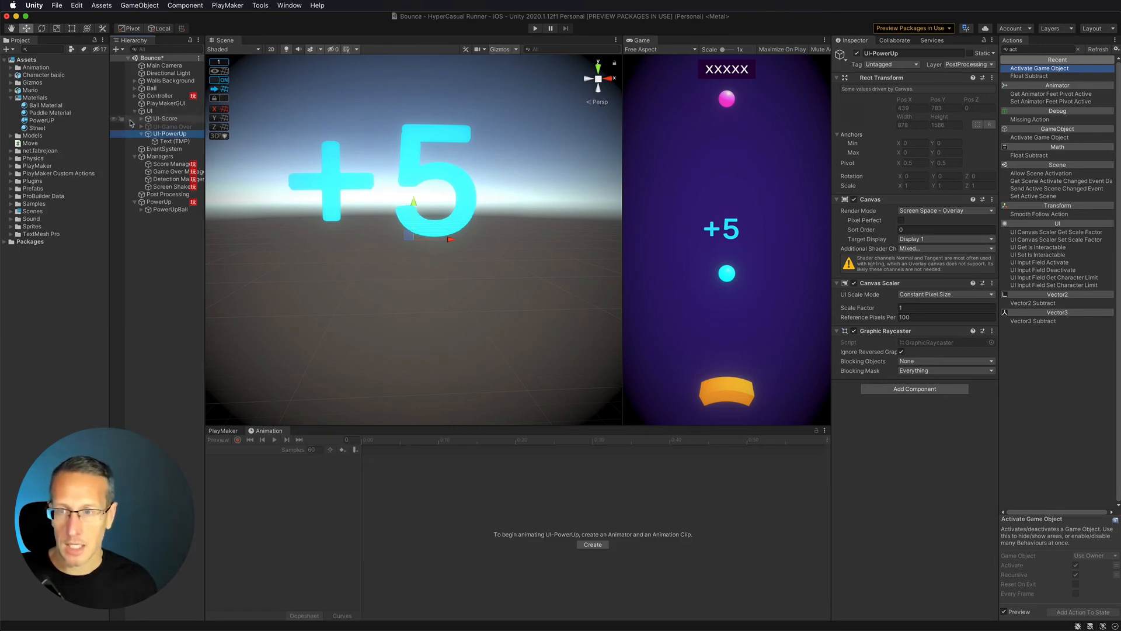
Create an animation clip for UI-PowerUp and save it as PowerUp in the Animation folder.
left_click(143, 134)
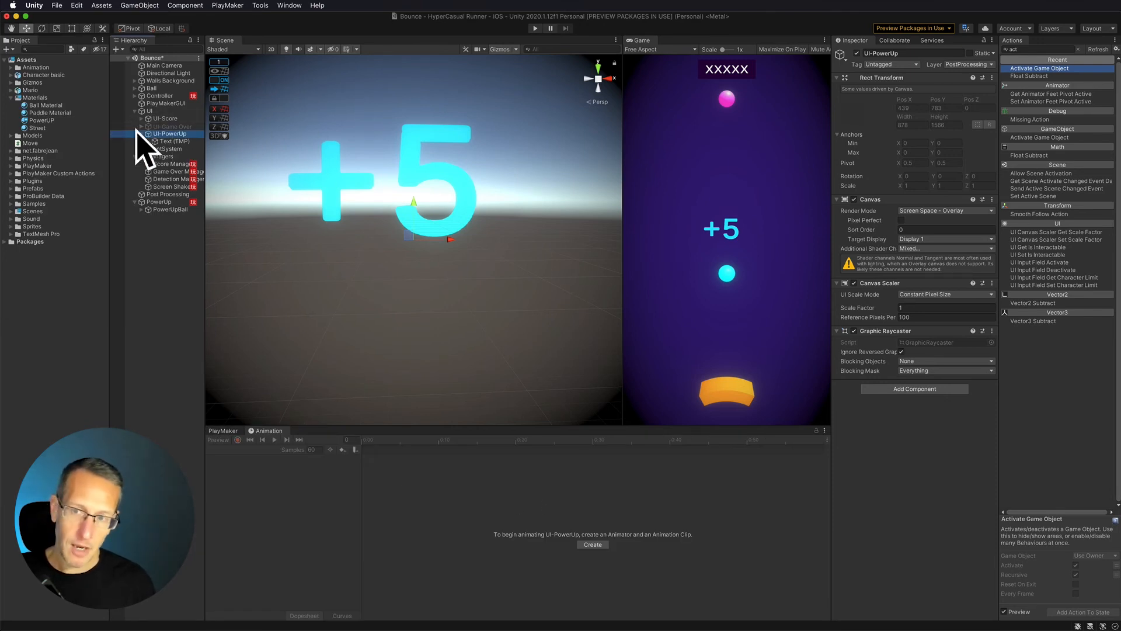
left_click(592, 545)
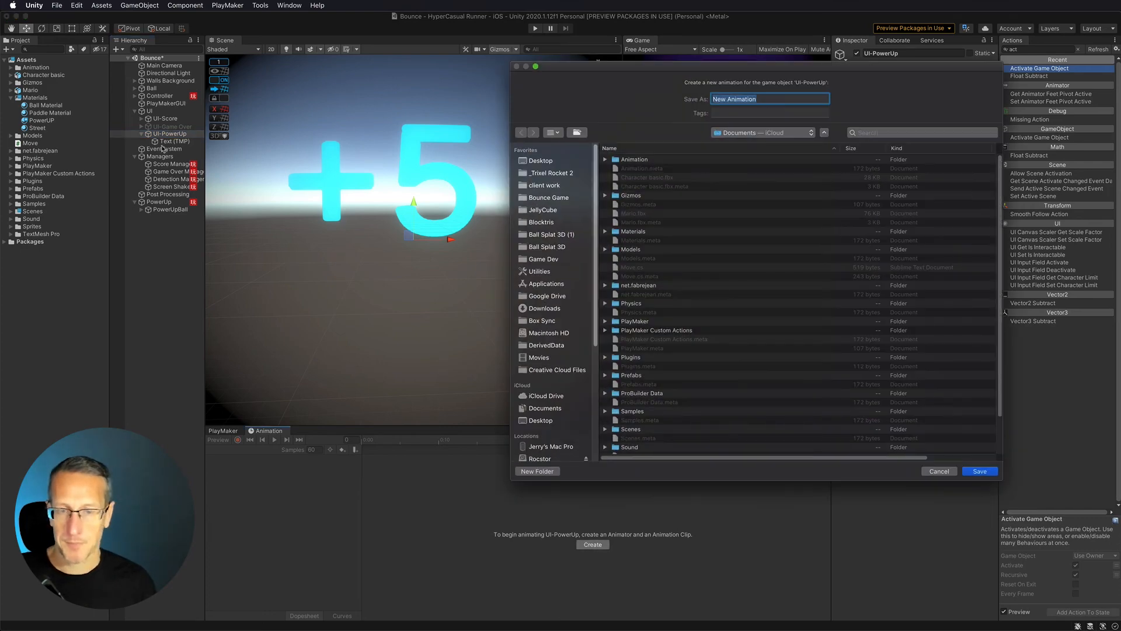
left_click_drag(705, 70, 704, 127)
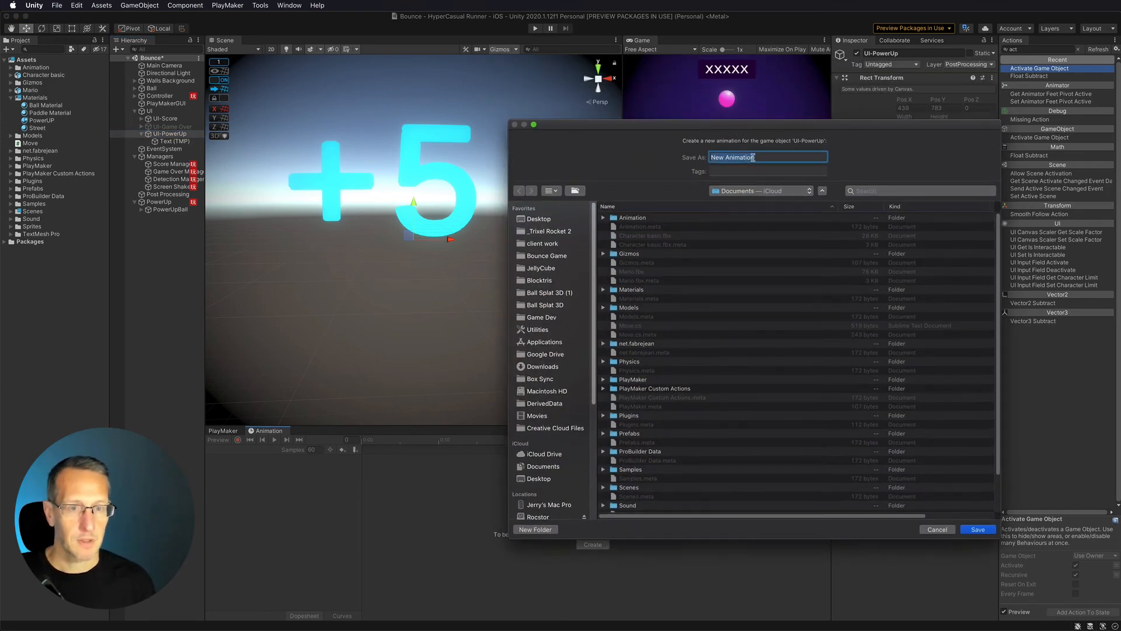
double_click(632, 218)
left_click(764, 159)
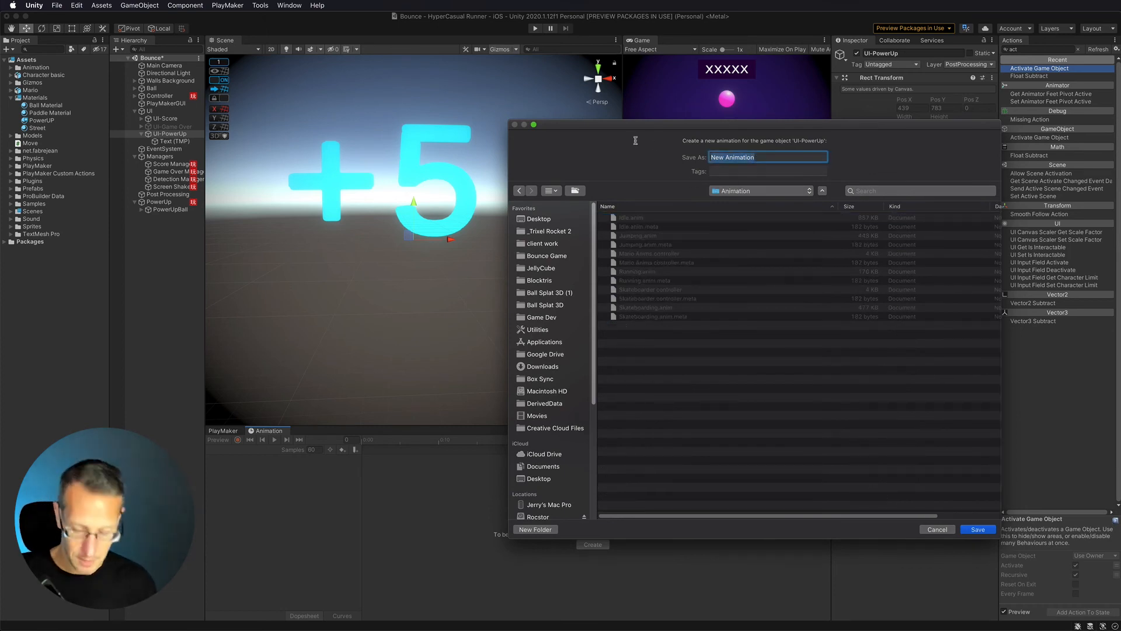
type("PowerUp")
key("Return")
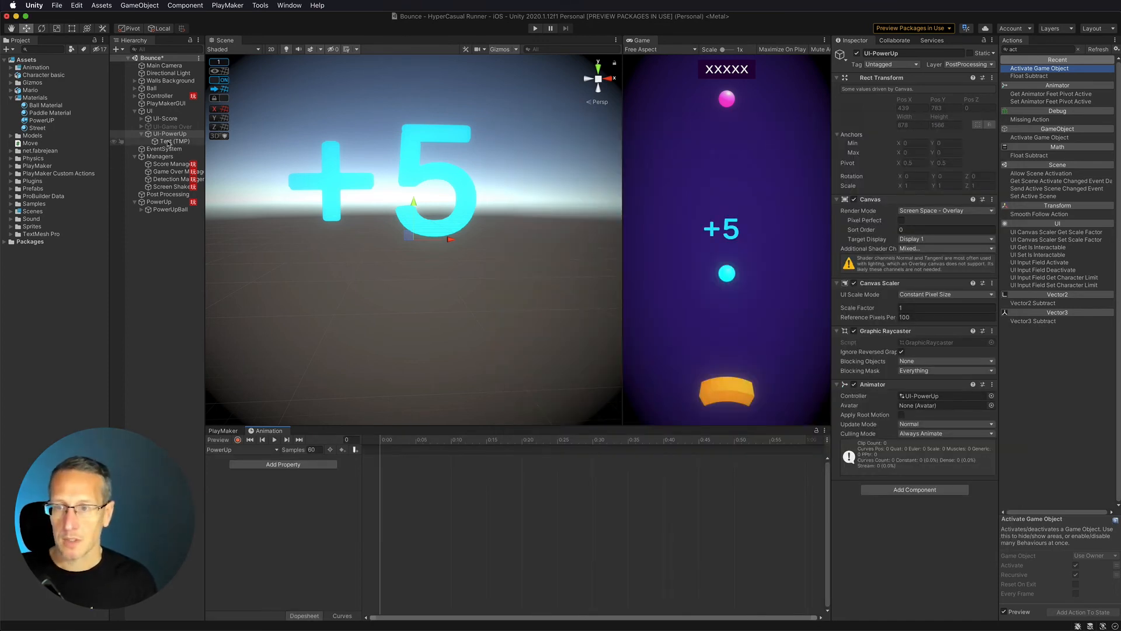
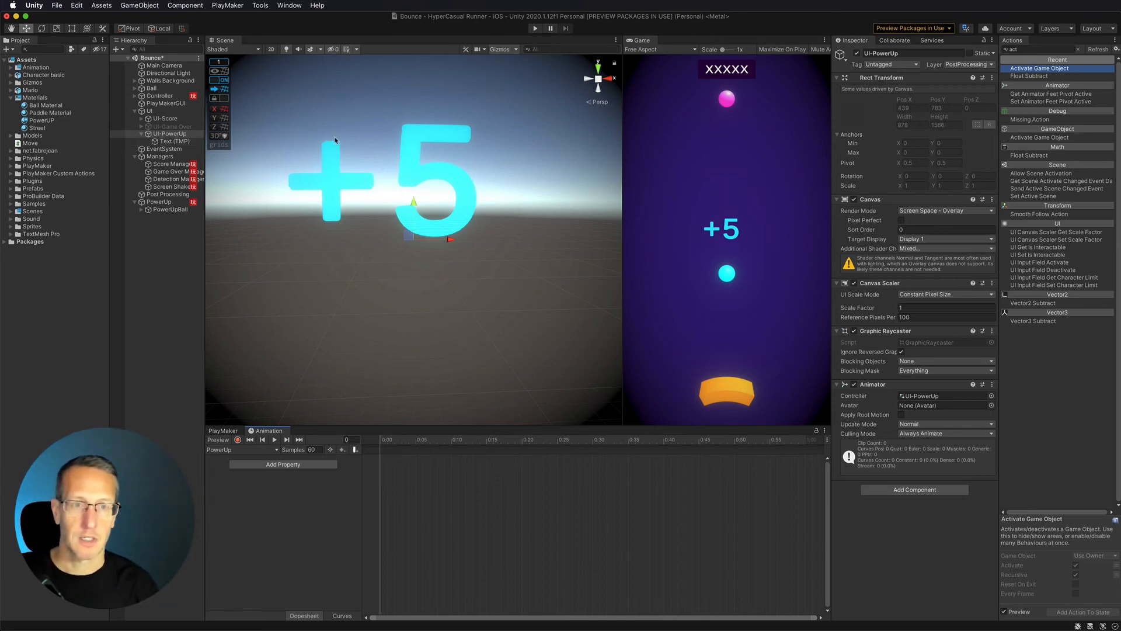
Select the +5 text and set the PowerUp clip's sample rate to 12.
left_click(171, 141)
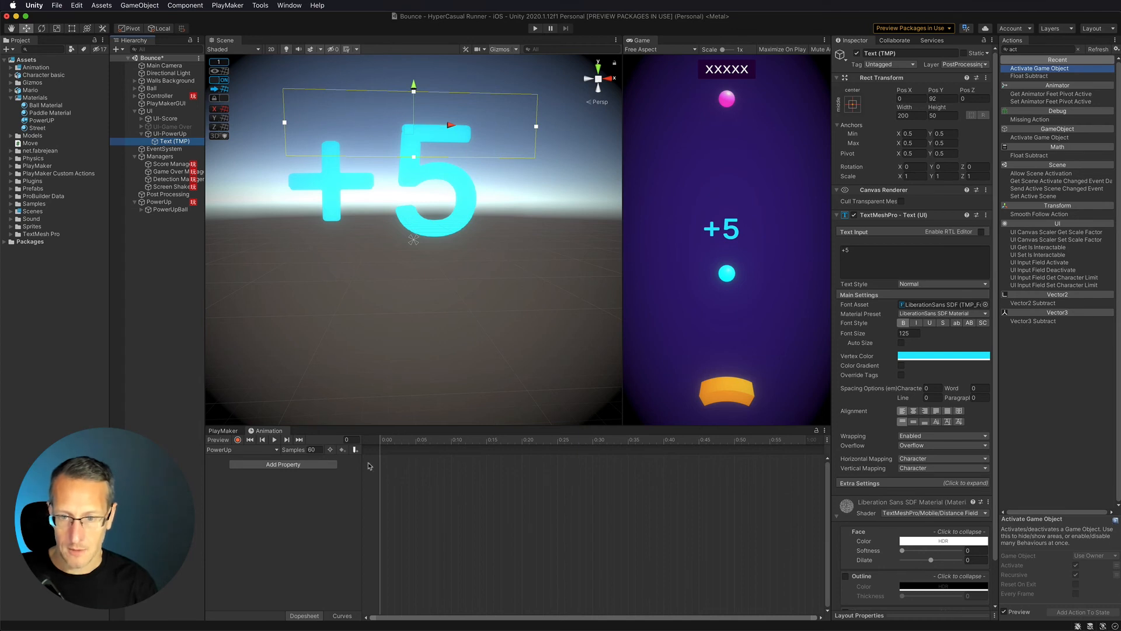
left_click(314, 449)
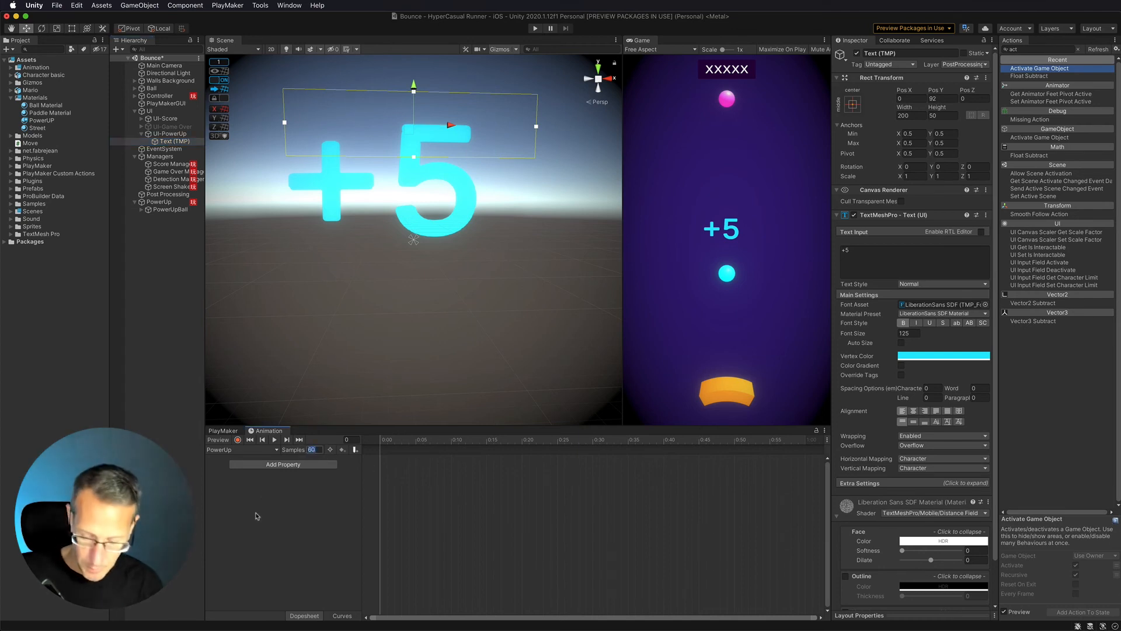
type("12")
key("Return")
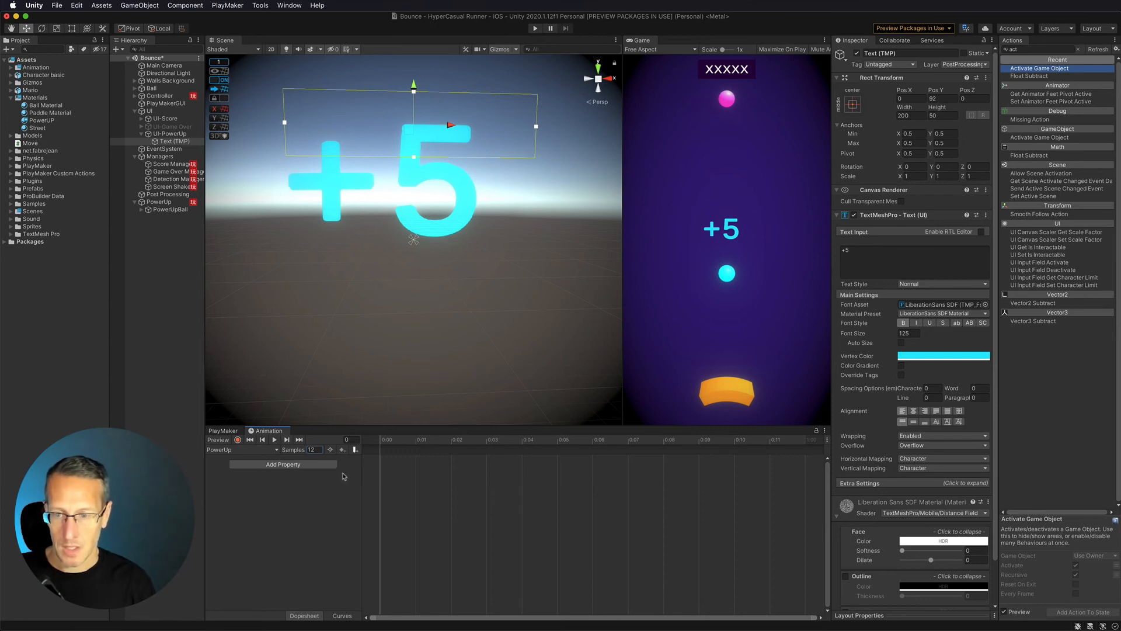
Start recording and, at frame 12, move the +5 text up to Pos Y 458.
scroll(371, 476, "down", 3)
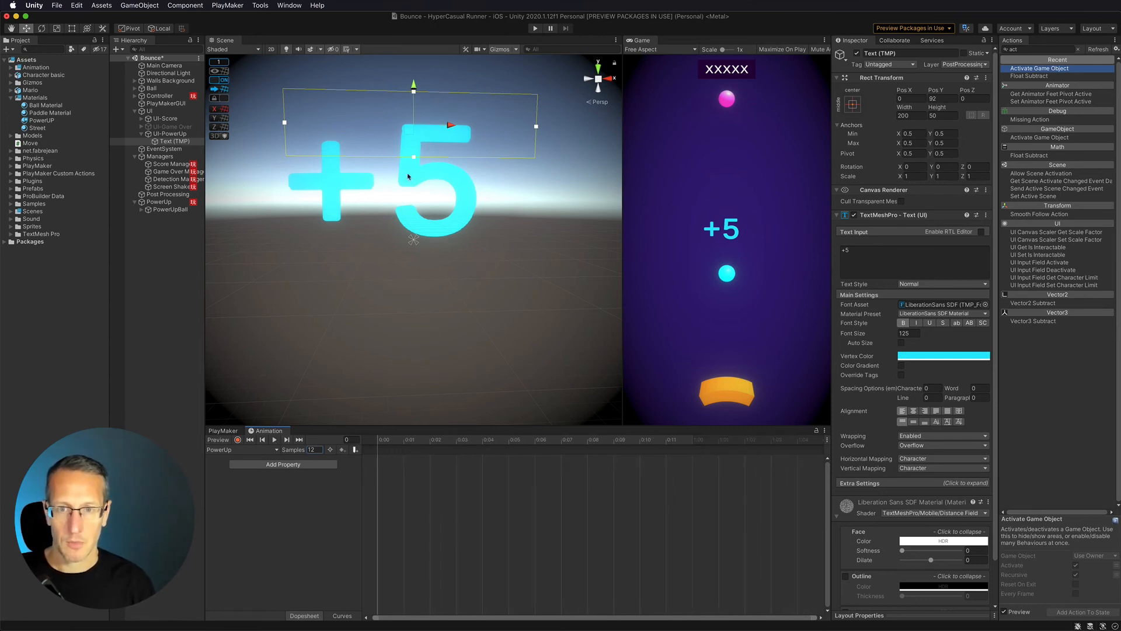
scroll(410, 174, "down", 4)
left_click(237, 439)
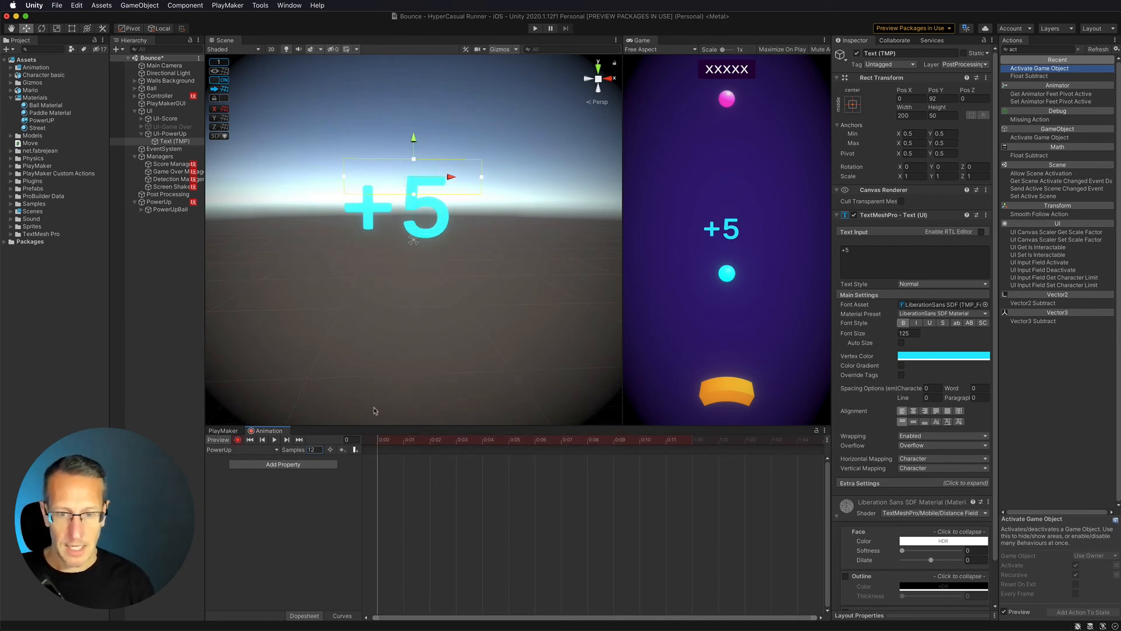
scroll(399, 296, "down", 5)
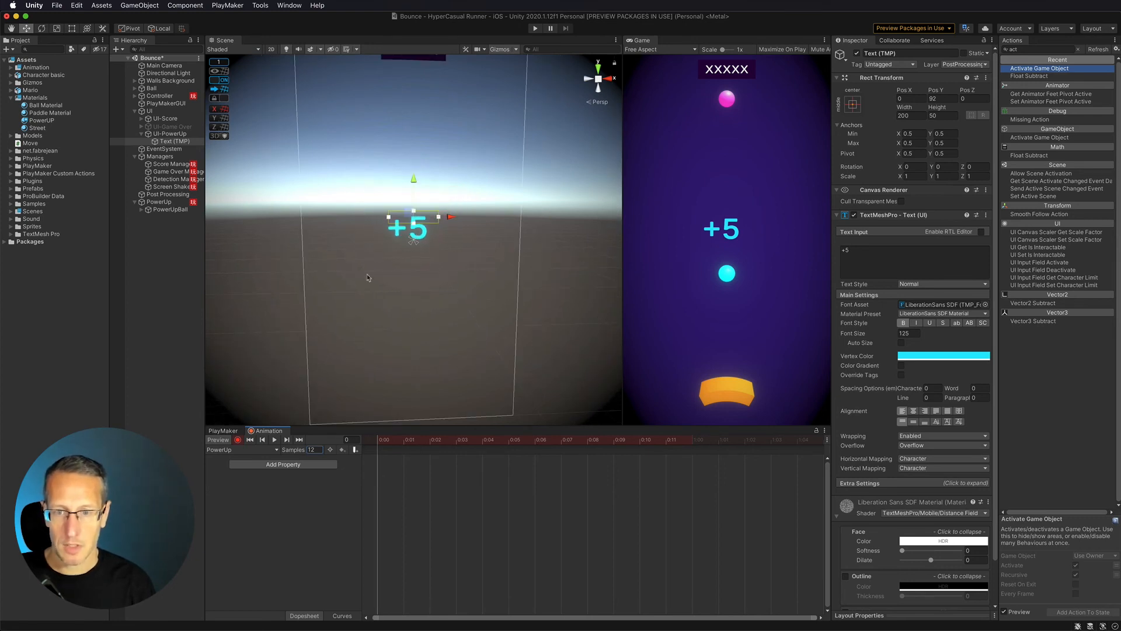
left_click(480, 440)
left_click_drag(494, 441, 695, 442)
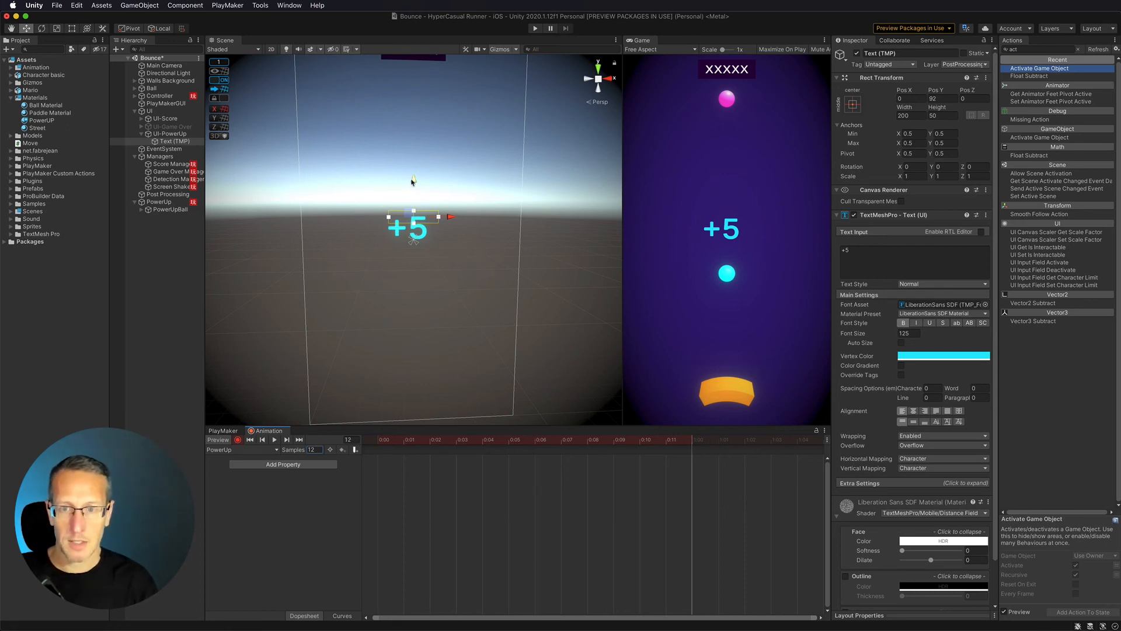
left_click_drag(413, 177, 403, 86)
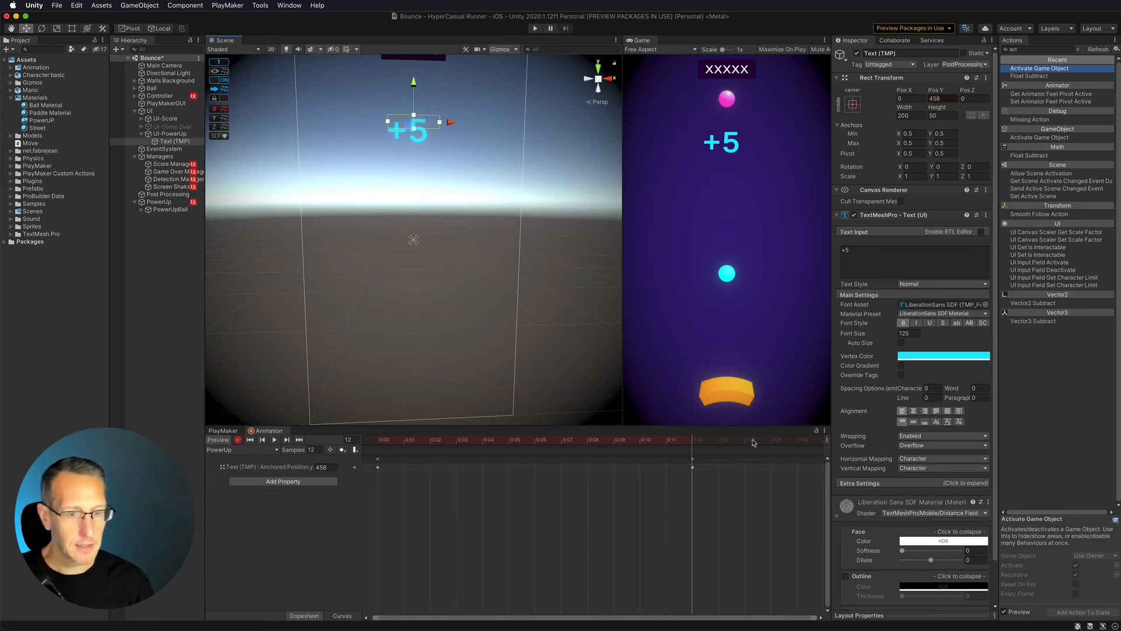
Key the +5 text's vertex colour alpha to 0 at frame 12 so it fades out.
left_click_drag(390, 440, 695, 435)
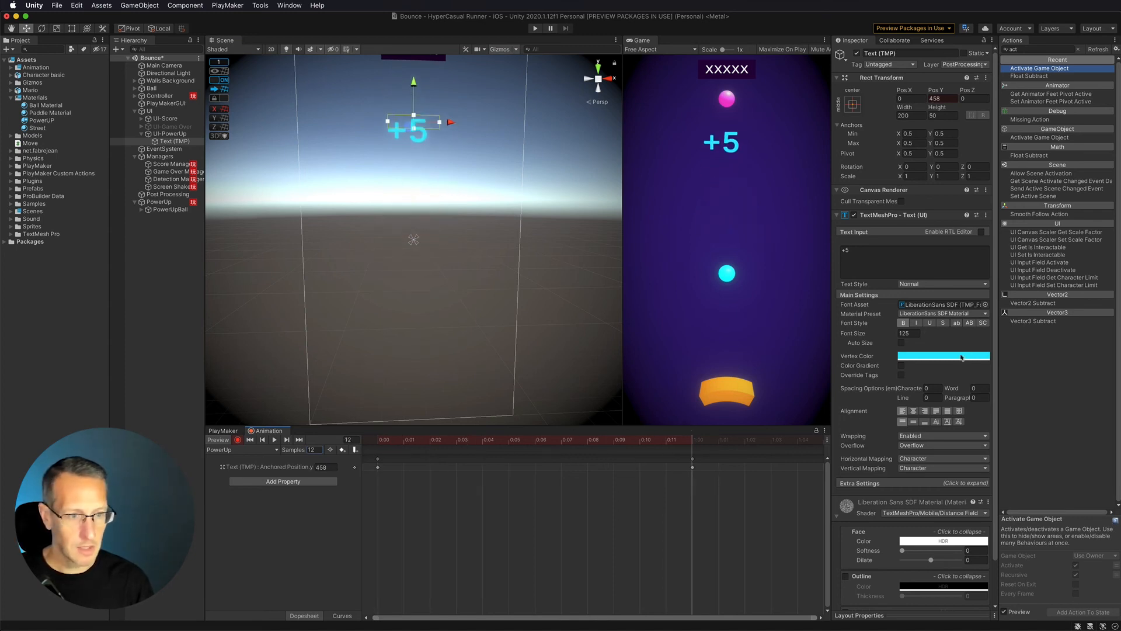
left_click(938, 359)
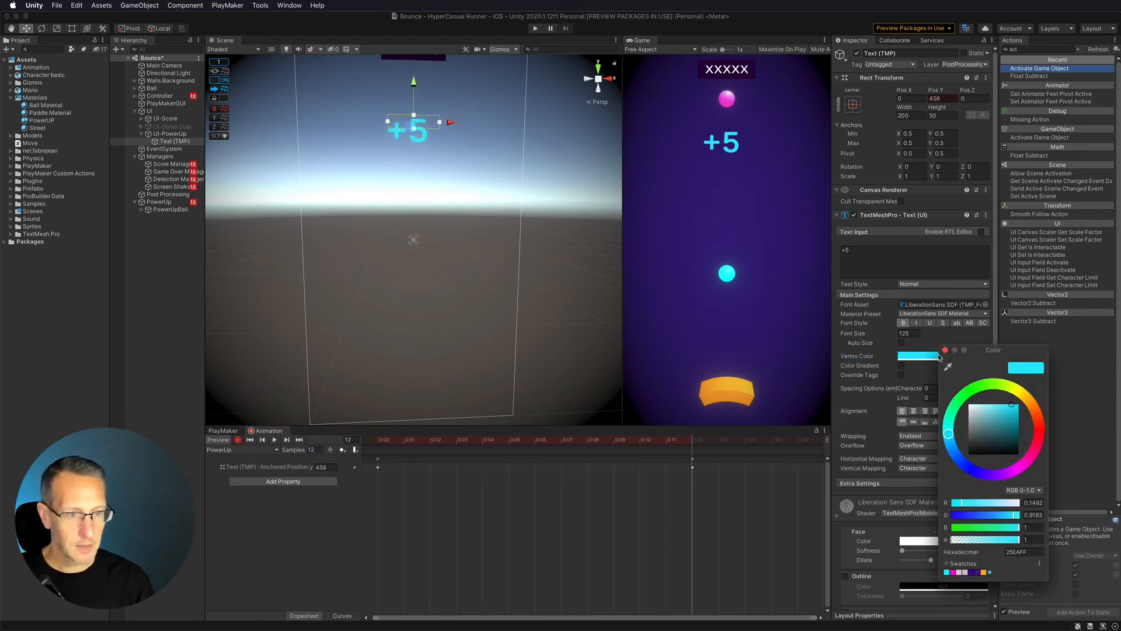
left_click_drag(1018, 542, 946, 542)
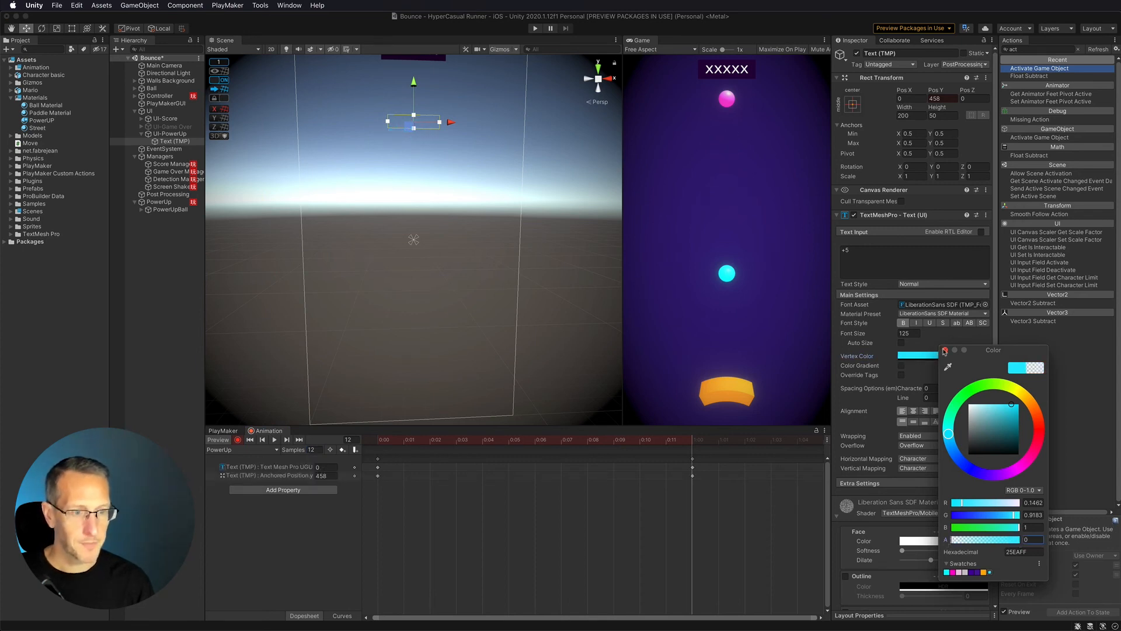
left_click(944, 350)
Play back the PowerUp clip from the first frame to check the rise and fade, and stop the playback.
left_click_drag(666, 439, 293, 437)
key("space")
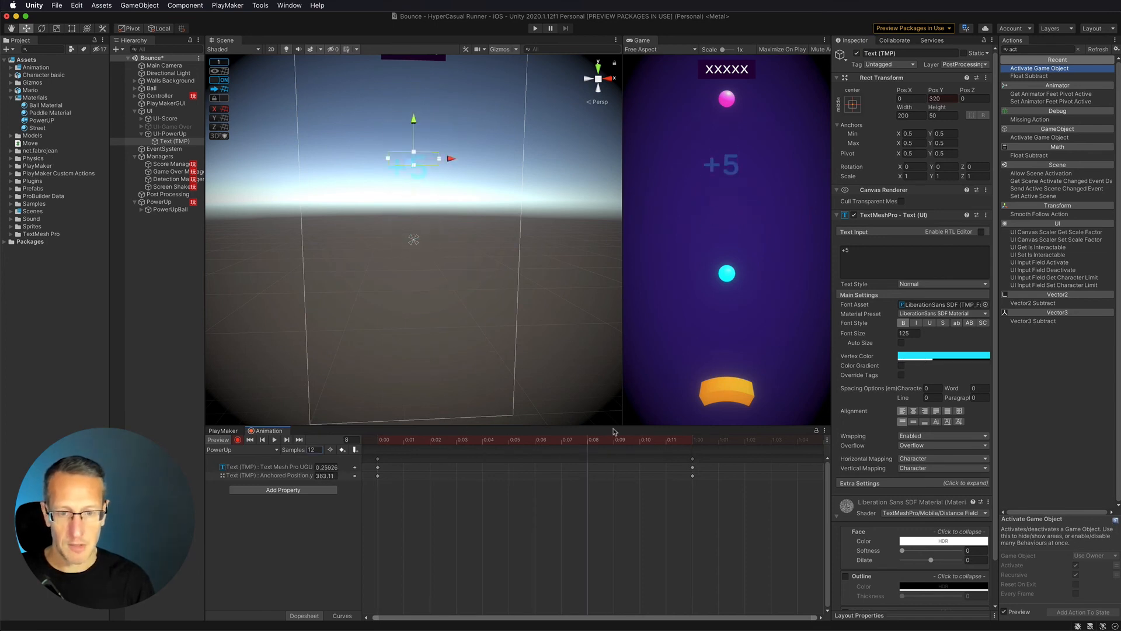
key("space")
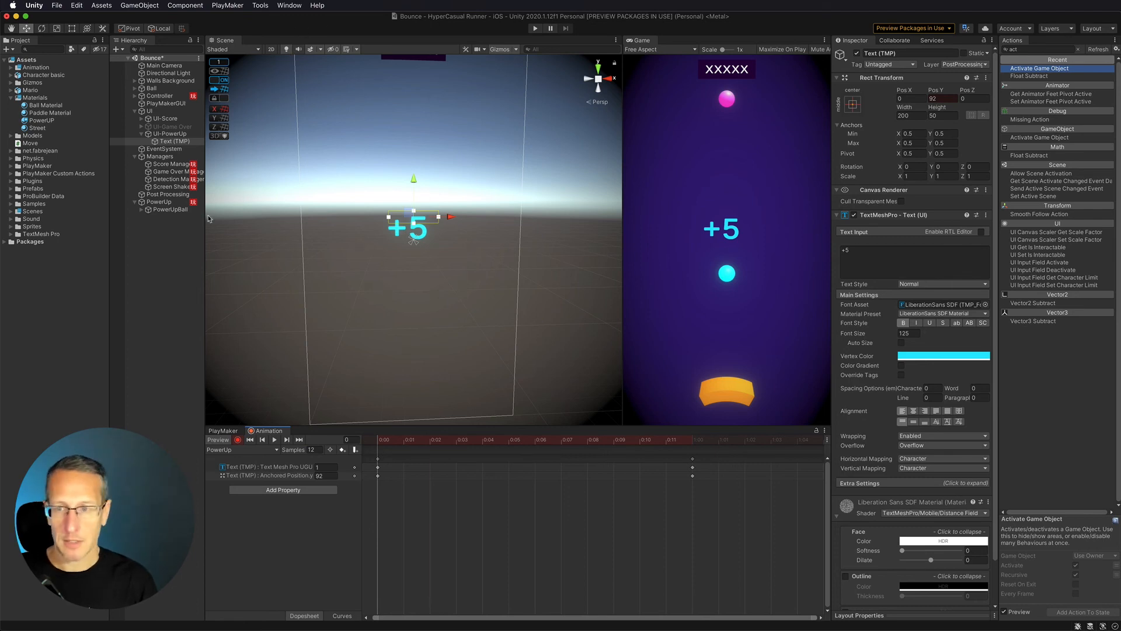
Collapse and select UI-PowerUp, stop recording the animation and deactivate the UI-PowerUp object.
left_click(140, 135)
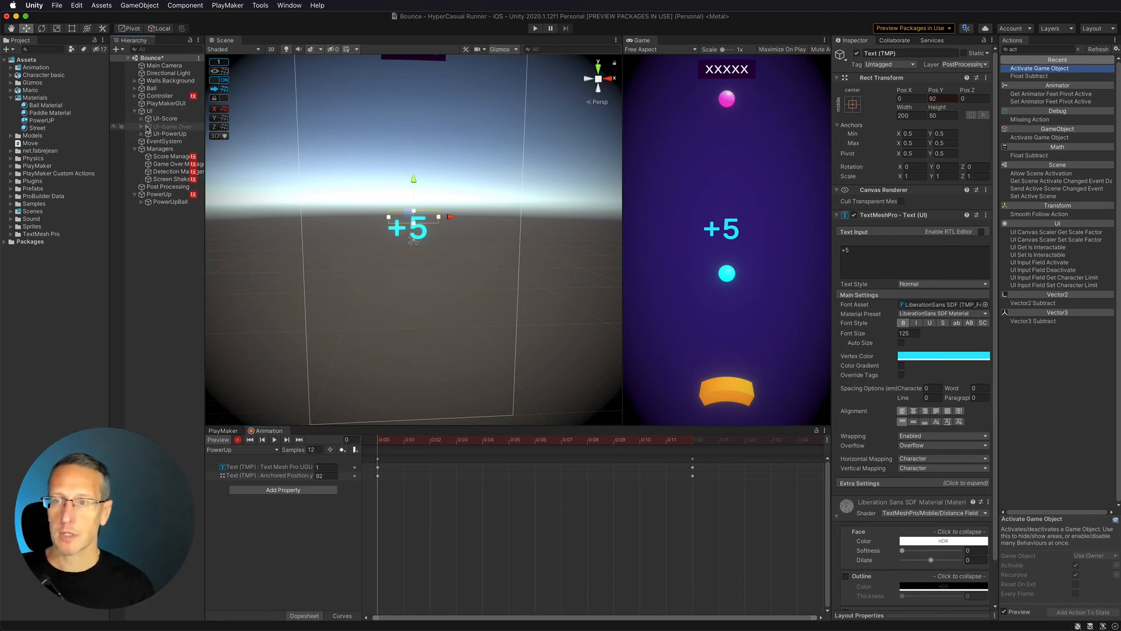
left_click(156, 135)
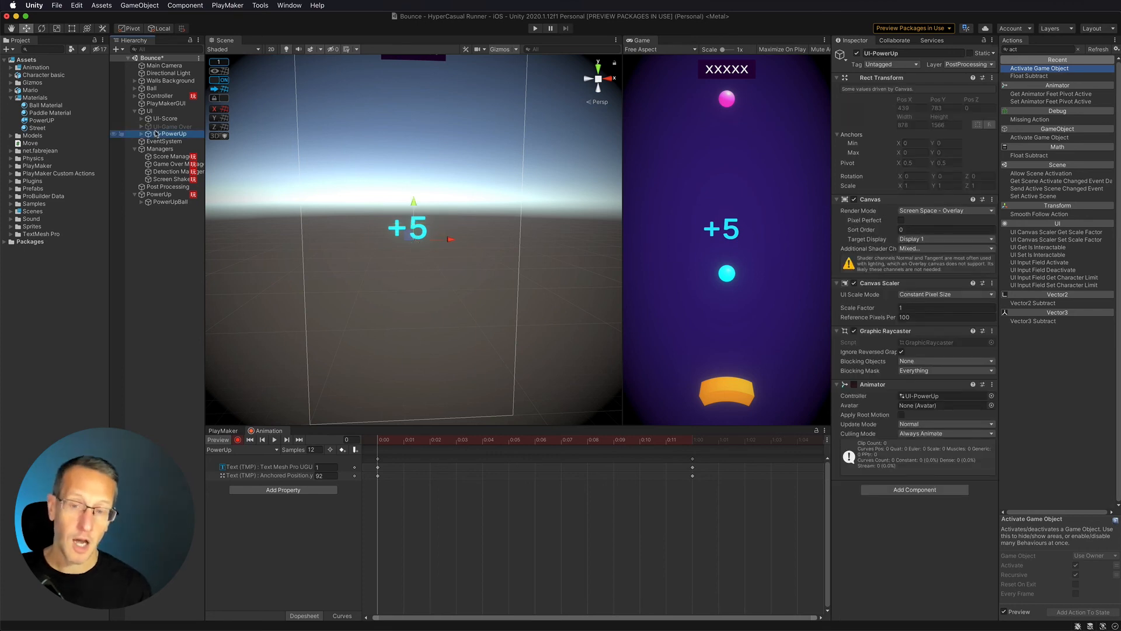
left_click(237, 439)
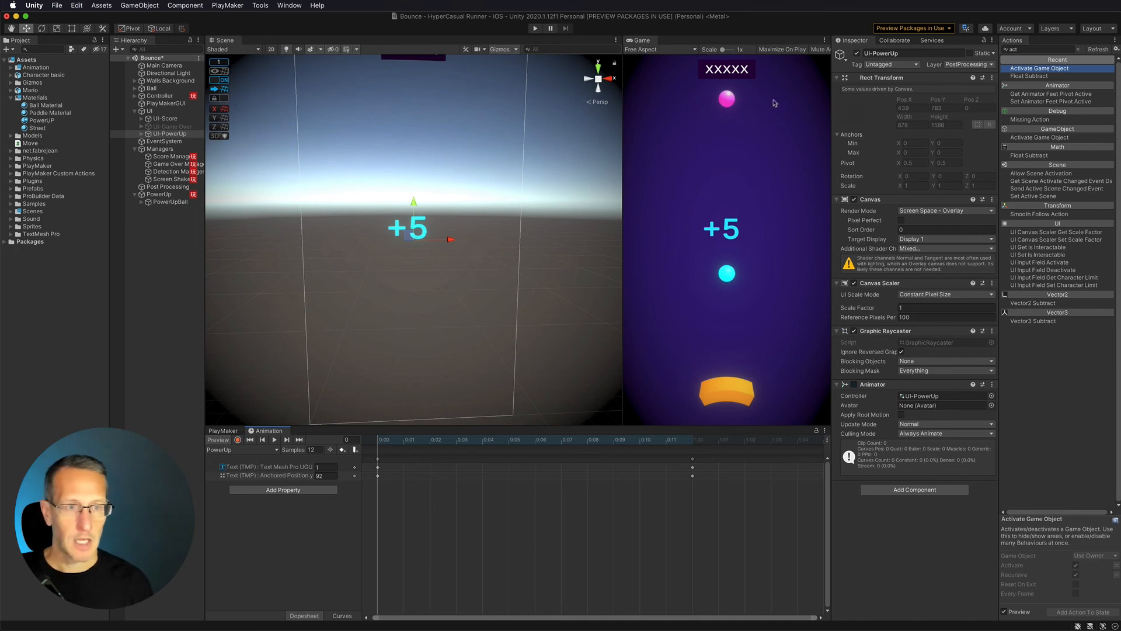
left_click(857, 53)
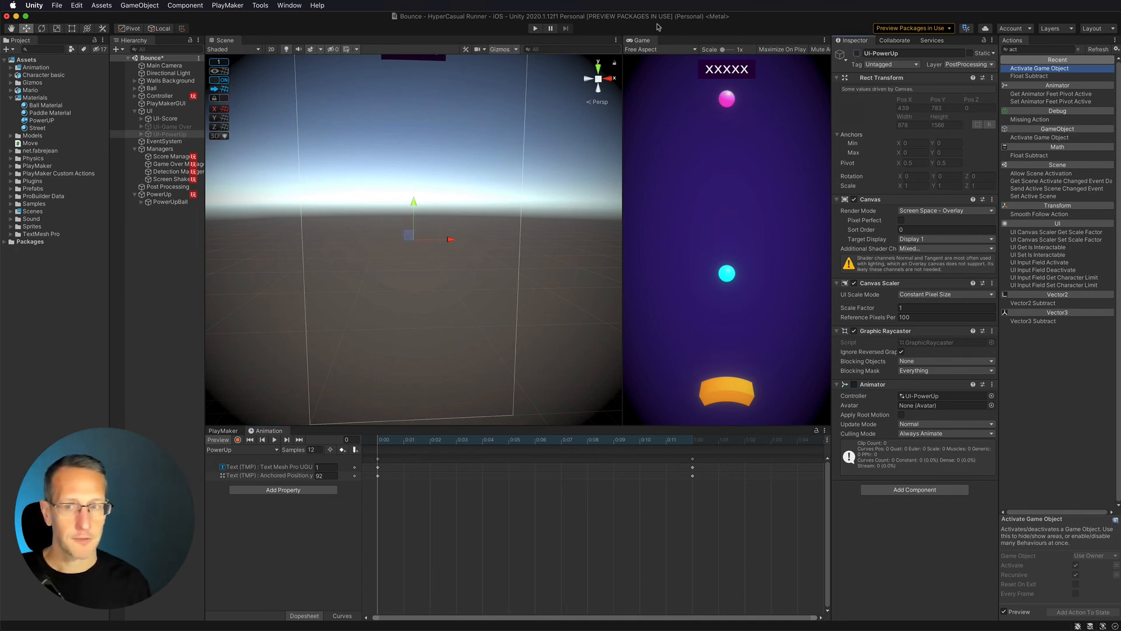
In PowerUp's Detecting PowerUp Hit FSM, duplicate the Activate Game Object action in the Add to Score state.
left_click(161, 196)
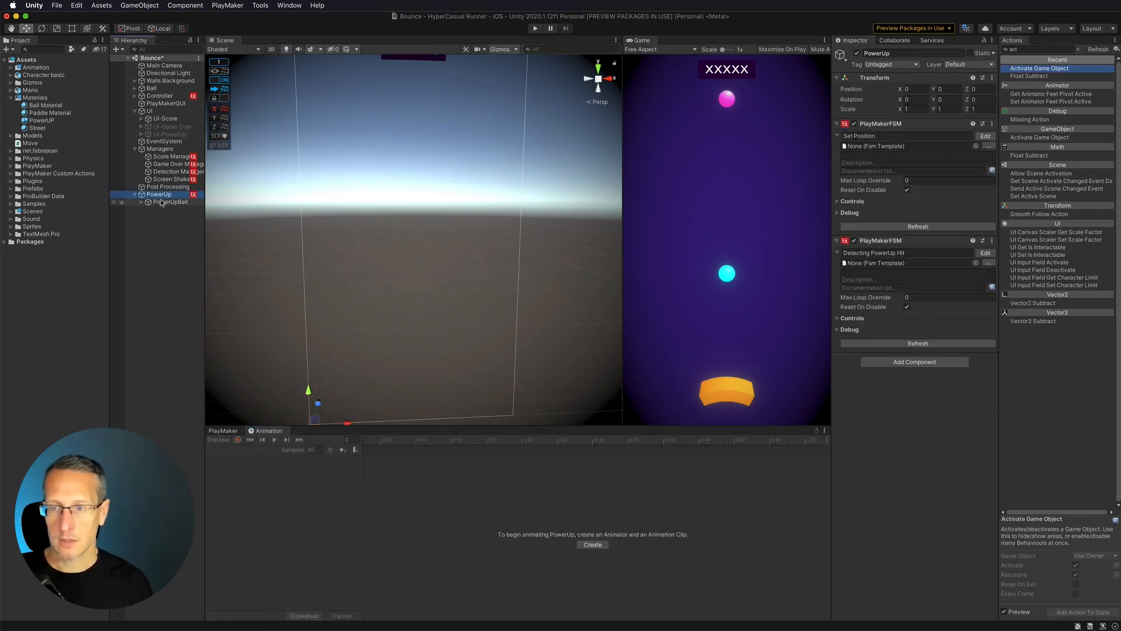
left_click(218, 432)
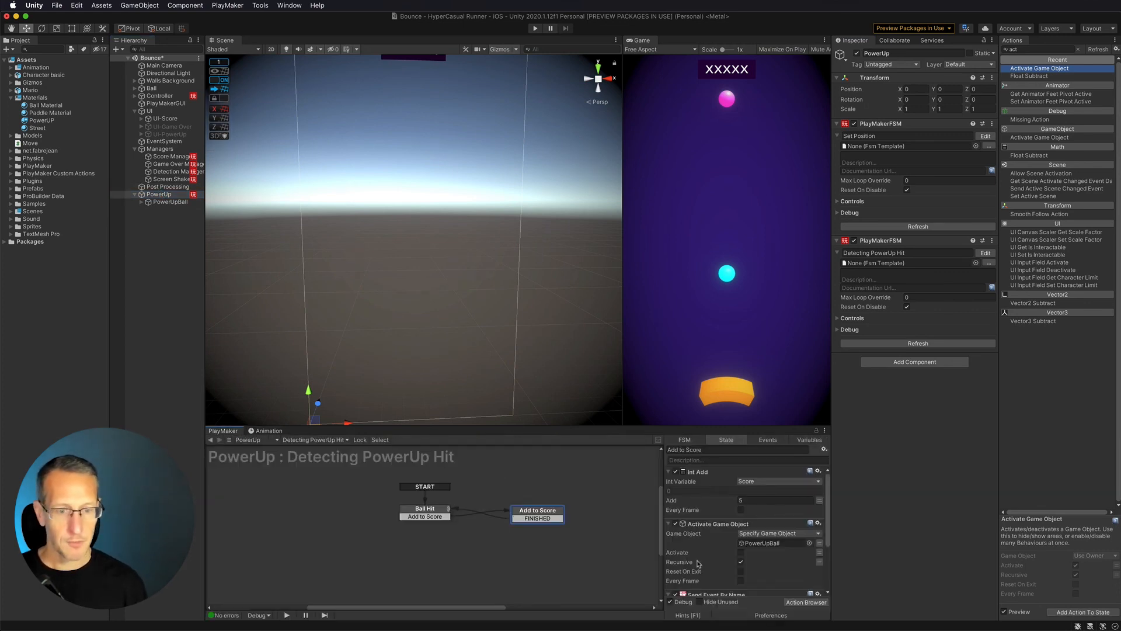
scroll(711, 526, "down", 3)
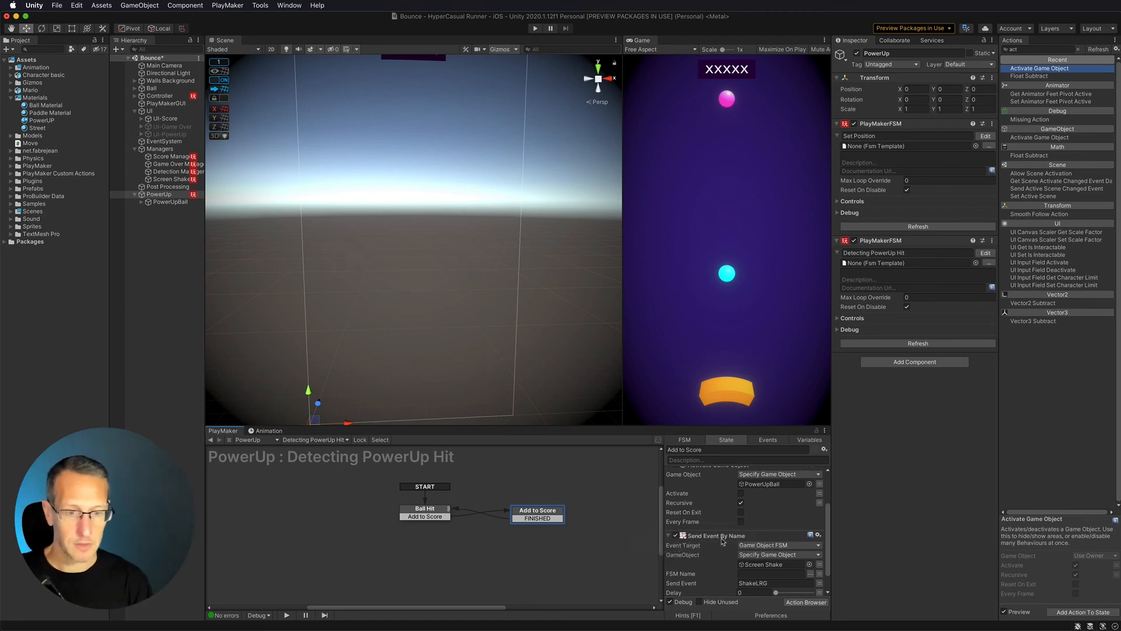
scroll(698, 486, "up", 3)
left_click(702, 506)
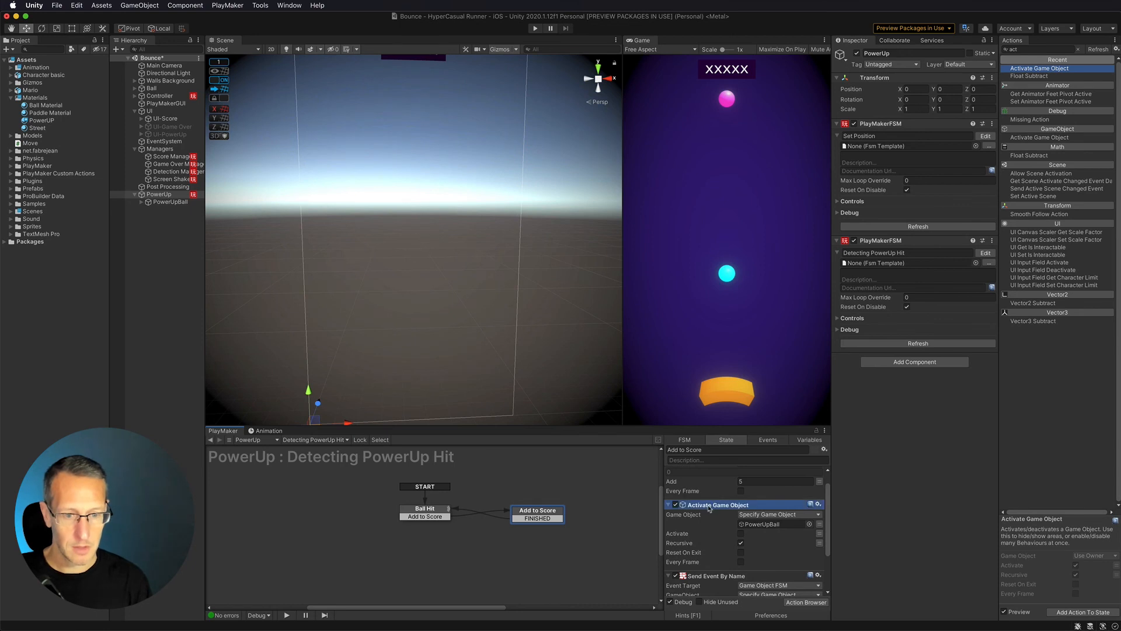
key("super+d")
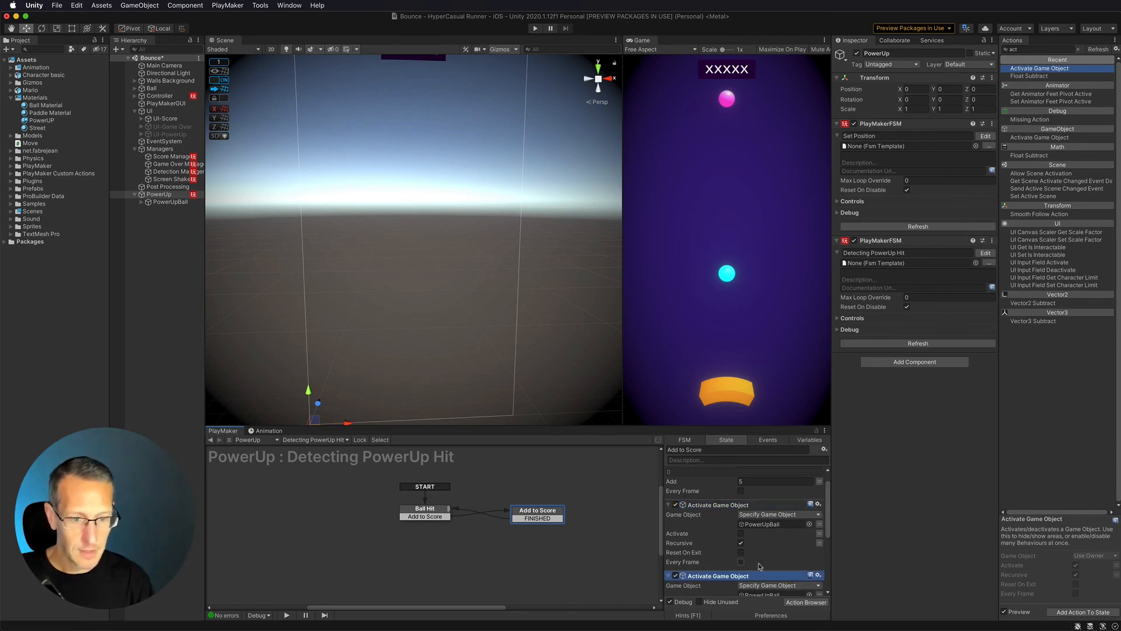
Set the duplicated action's game object to UI-PowerUp and enable its Activate option.
scroll(754, 560, "down", 2)
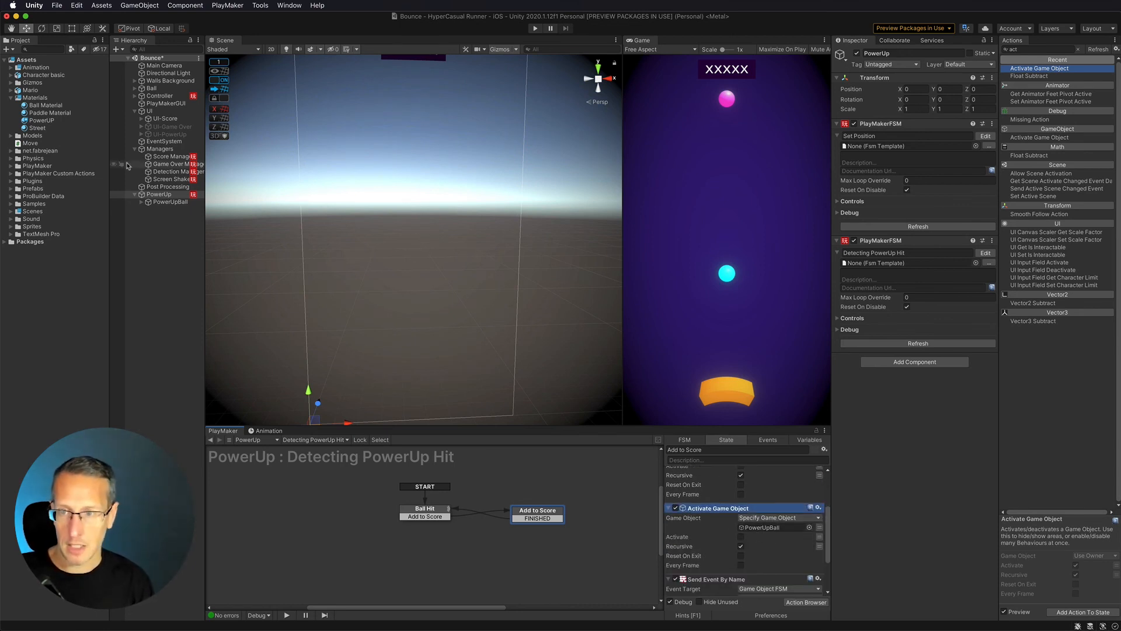
left_click_drag(163, 136, 776, 528)
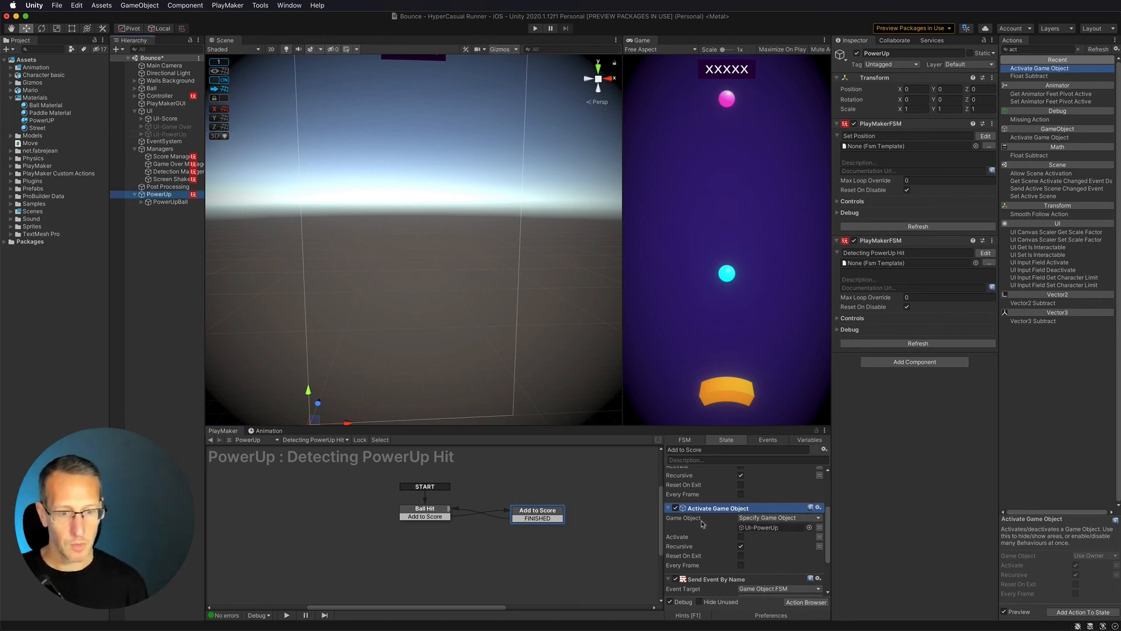
scroll(708, 521, "down", 2)
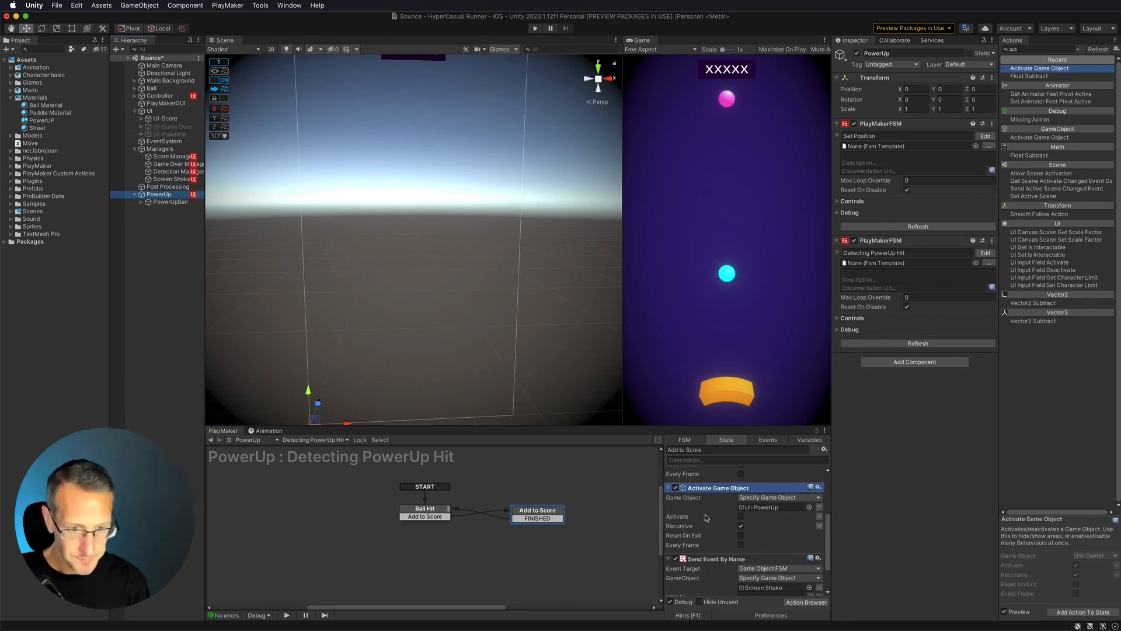
scroll(723, 500, "down", 2)
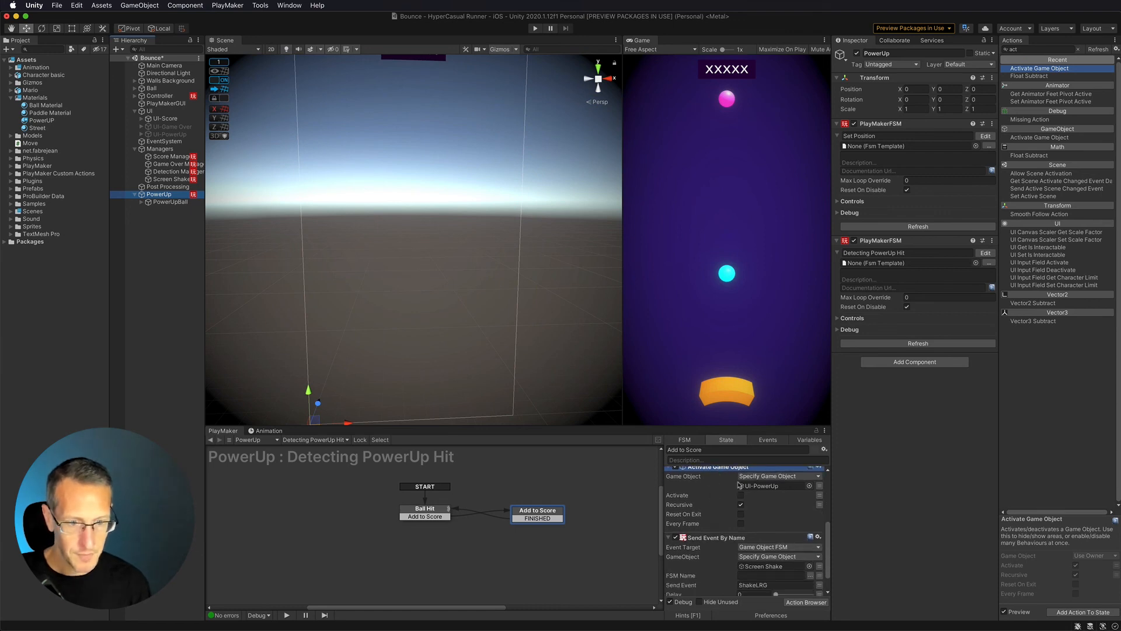
left_click(741, 496)
scroll(710, 528, "down", 3)
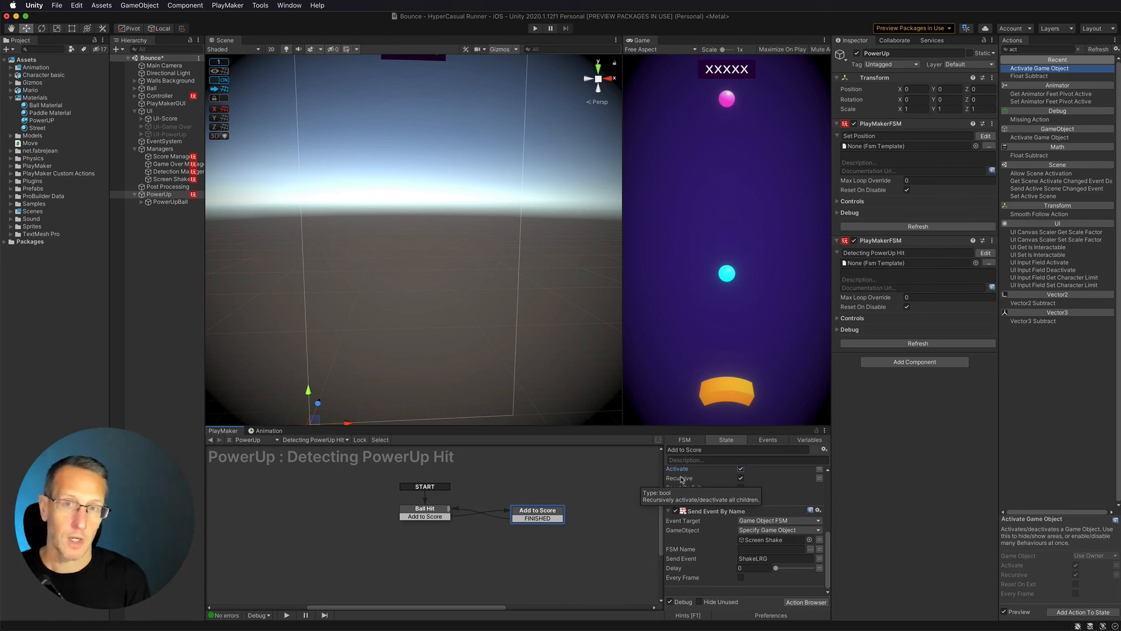
Route Add to Score's FINISHED transition to a new state below it and name that state Wait.
left_click(536, 519)
left_click_drag(535, 519, 532, 554)
left_click(704, 449)
type("Wait")
Add a Wait action with a time of 1 to the Wait state and set its finish event to FINISHED.
left_click(1025, 49)
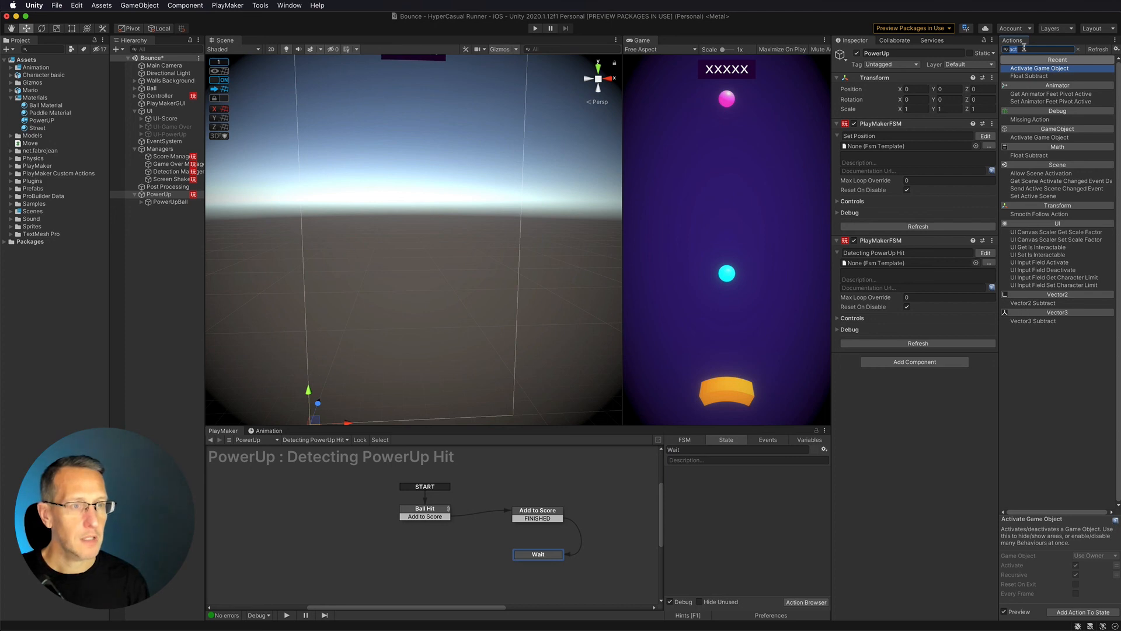
type("wait")
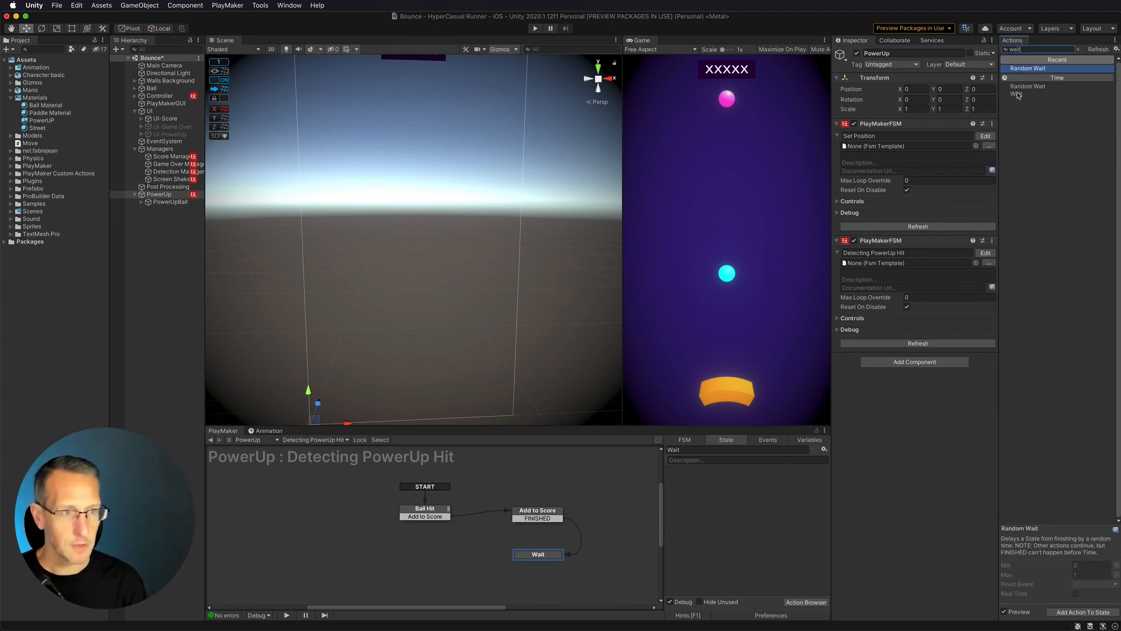
double_click(1017, 96)
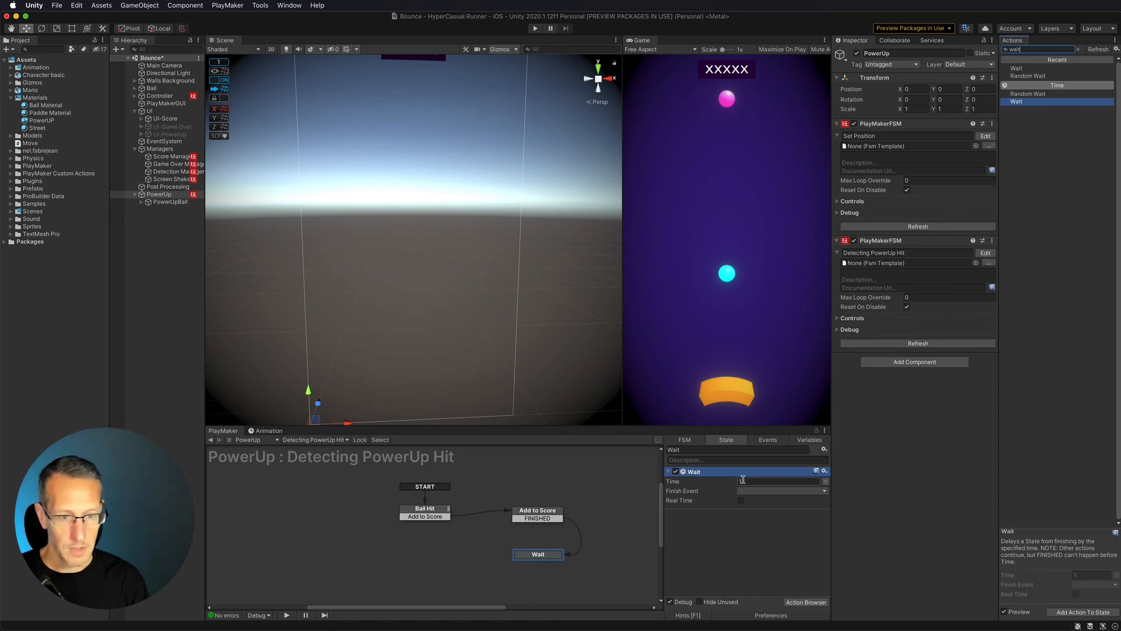
left_click(769, 493)
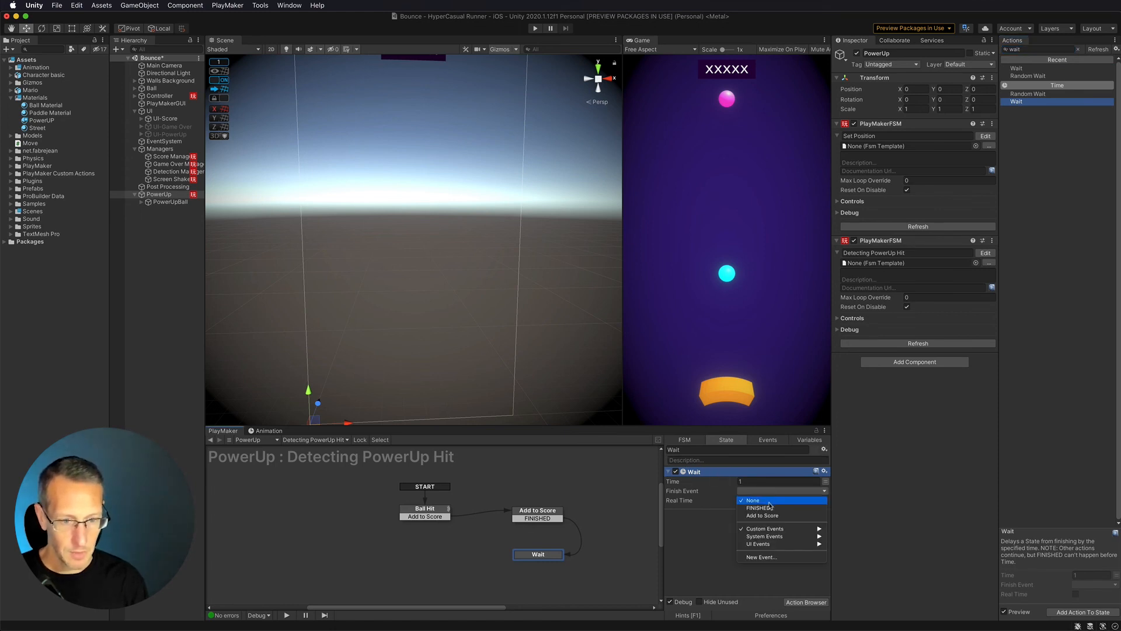
left_click(758, 504)
left_click(716, 501)
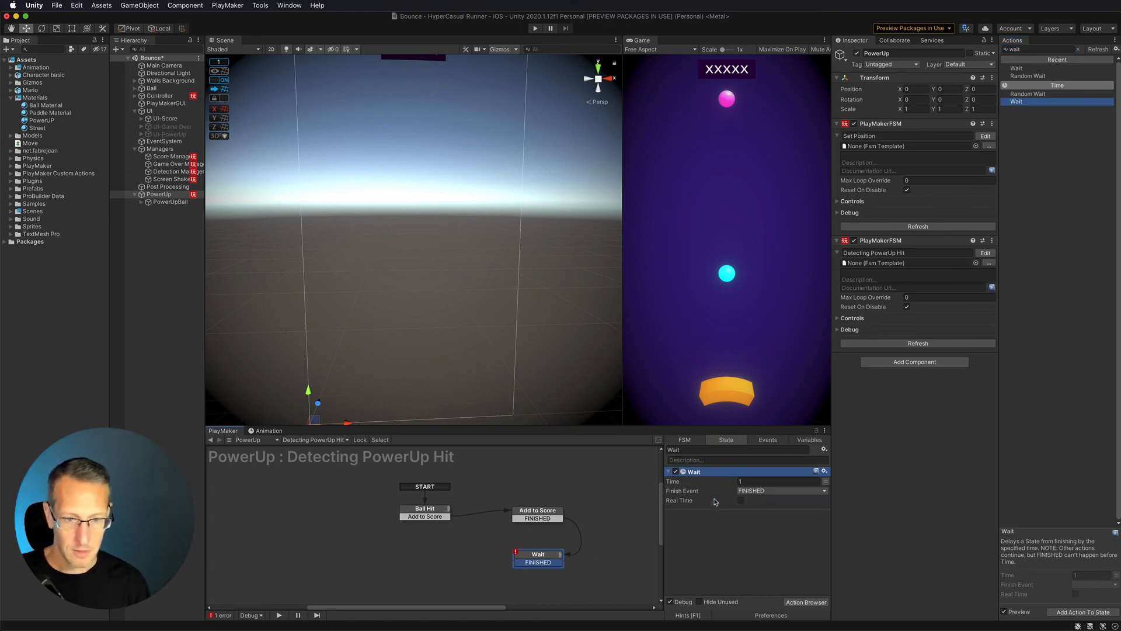
Connect Wait's FINISHED transition to a new state below Ball Hit and link that state back to Ball Hit with a FINISHED transition.
left_click_drag(542, 564, 423, 556)
right_click(423, 564)
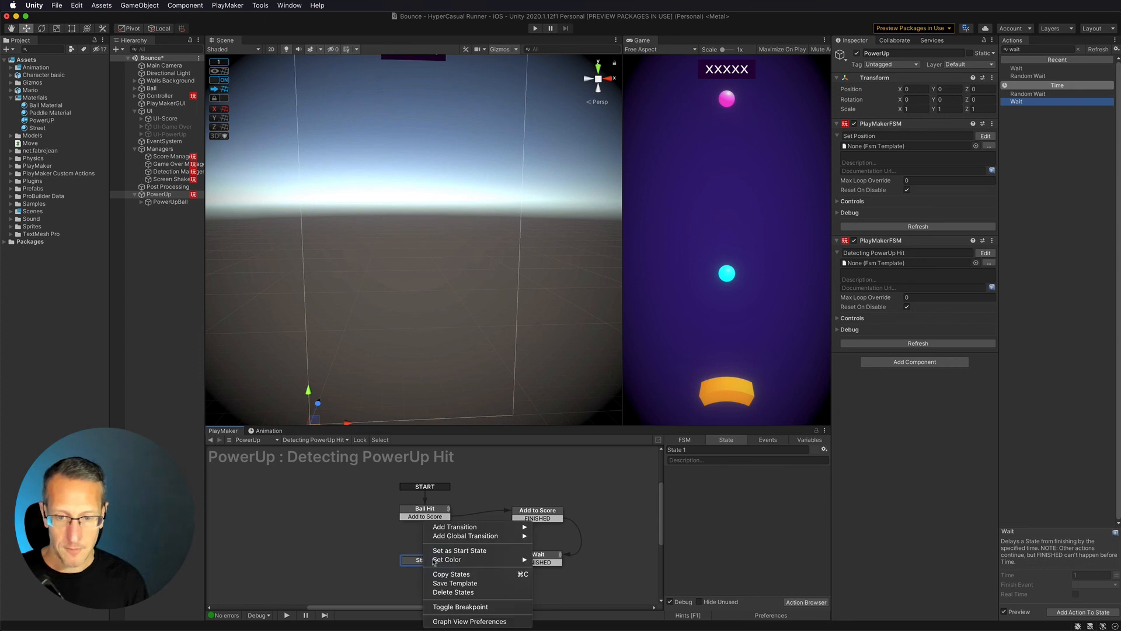
mouse_move(484, 529)
left_click(573, 529)
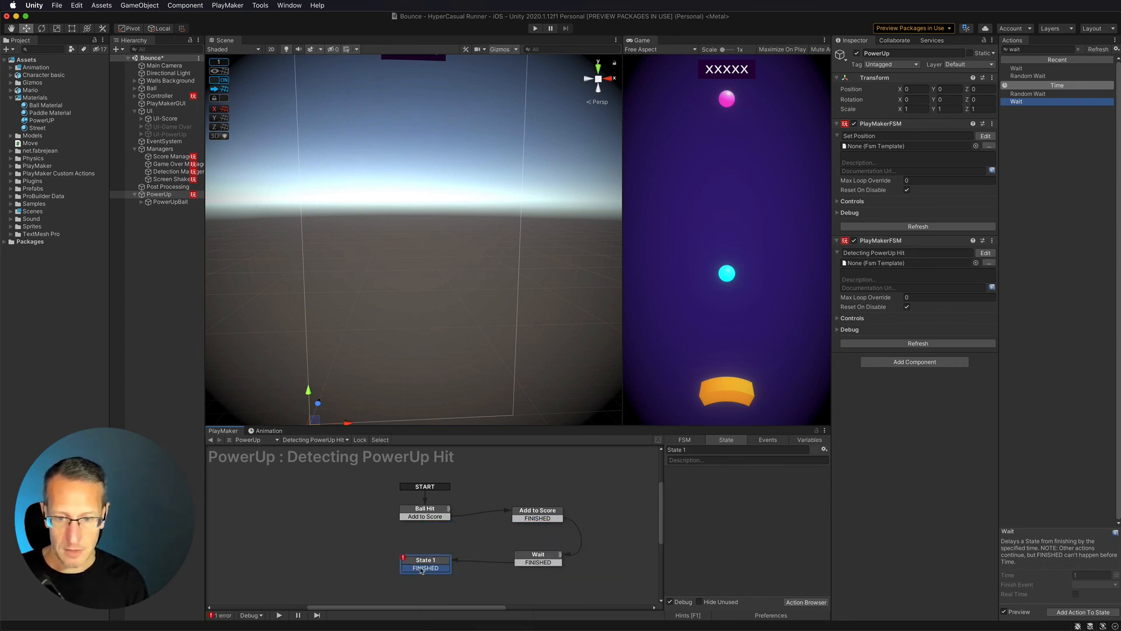
Copy Add to Score's UI-PowerUp Activate Game Object action into the new state and rename the state Turn Off UI.
left_click(543, 521)
scroll(718, 517, "down", 3)
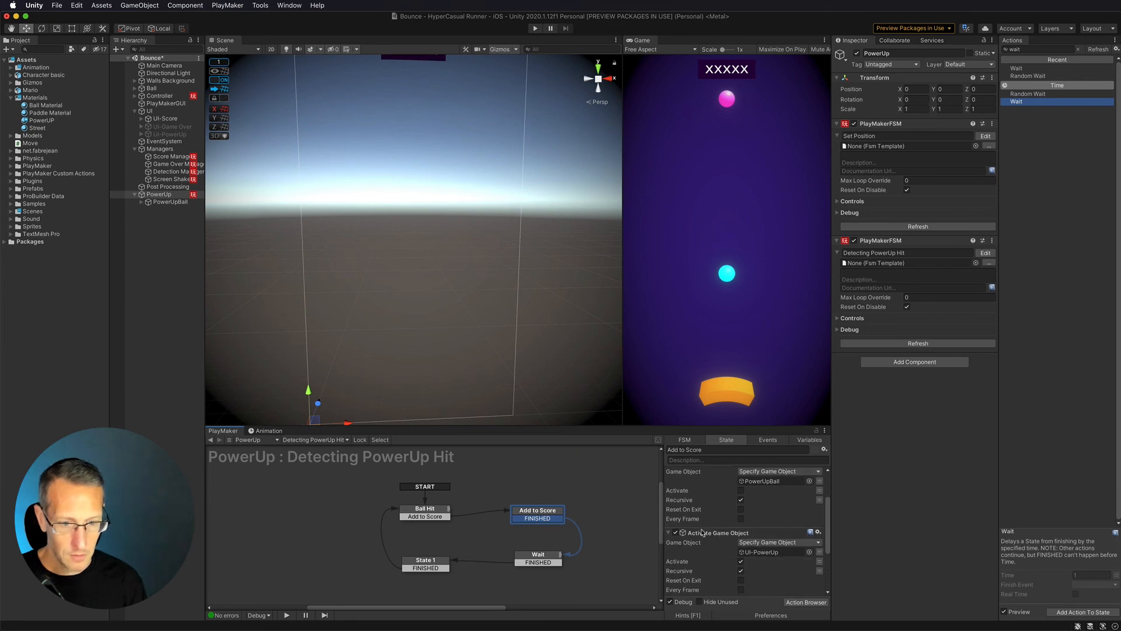
left_click(703, 532)
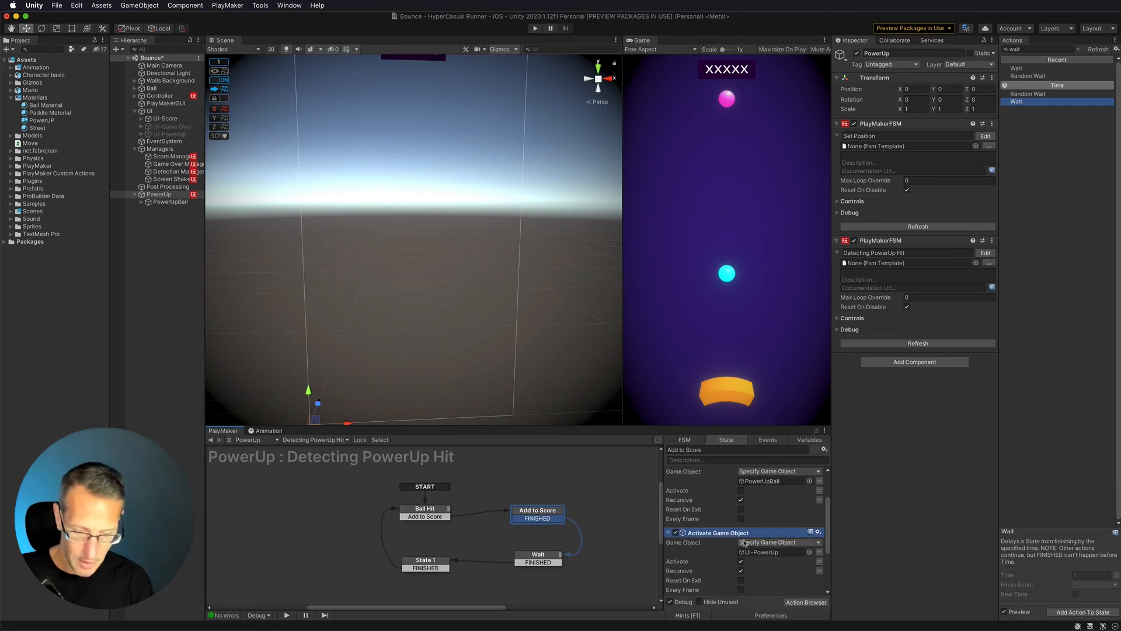
left_click(418, 561)
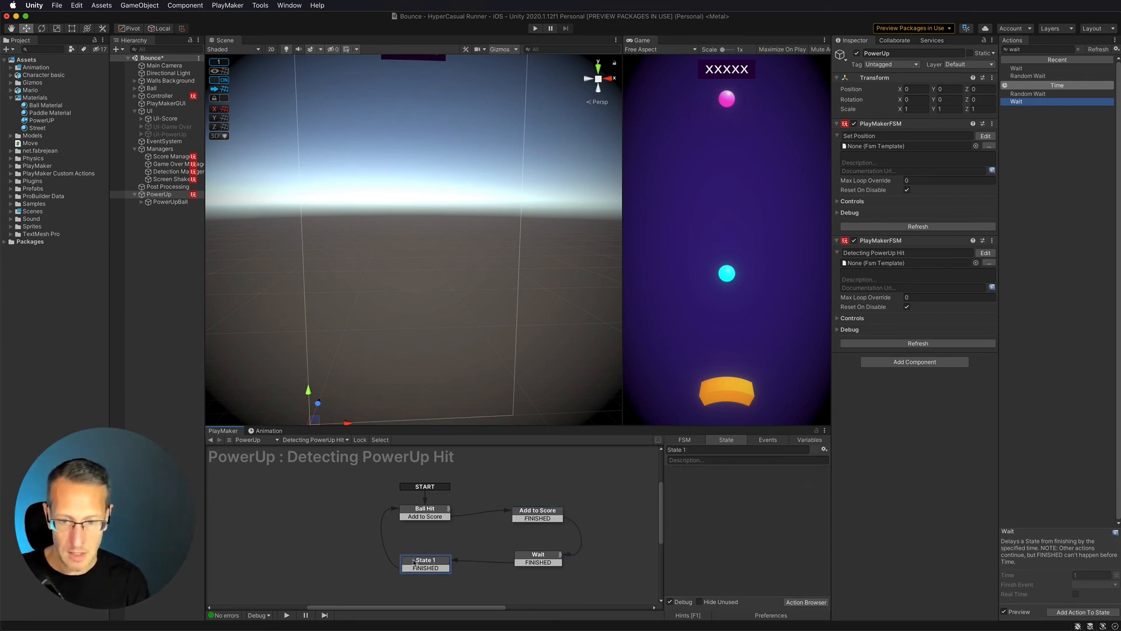
left_click_drag(415, 563, 414, 560)
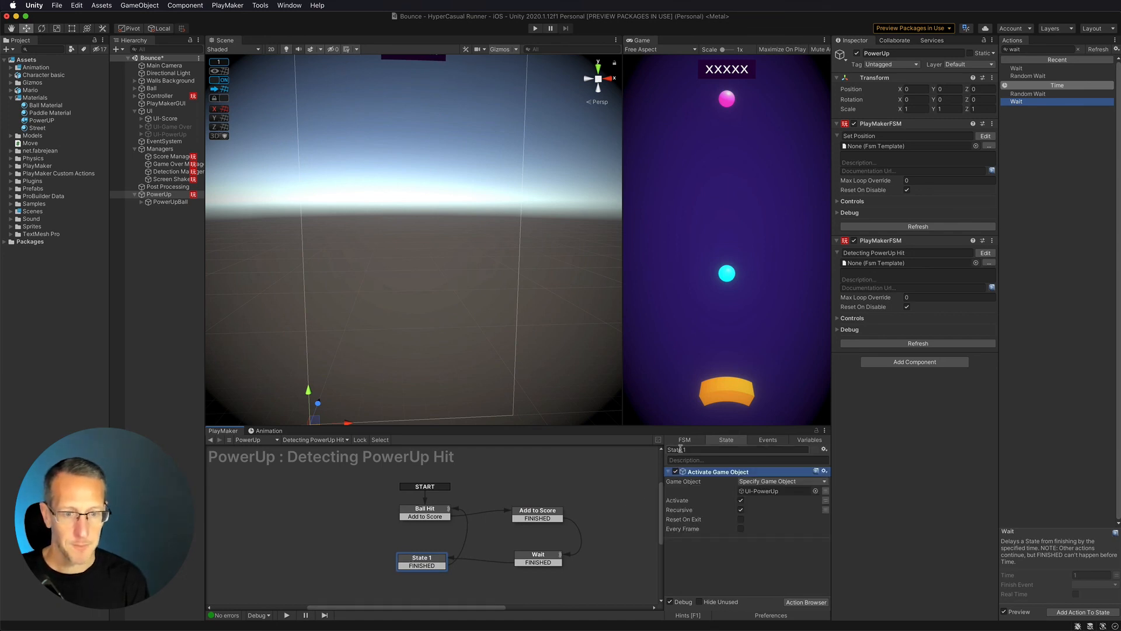
type("Turn Off UI")
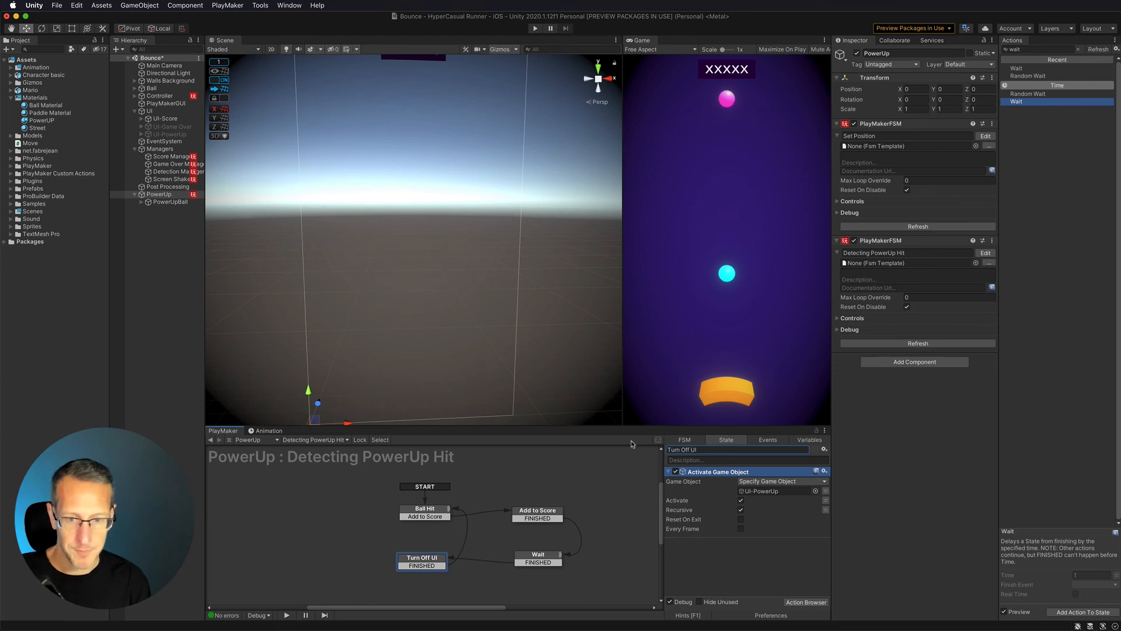
Review the actions of the Ball Hit, Add to Score, Wait and Turn Off UI states in order.
left_click(414, 518)
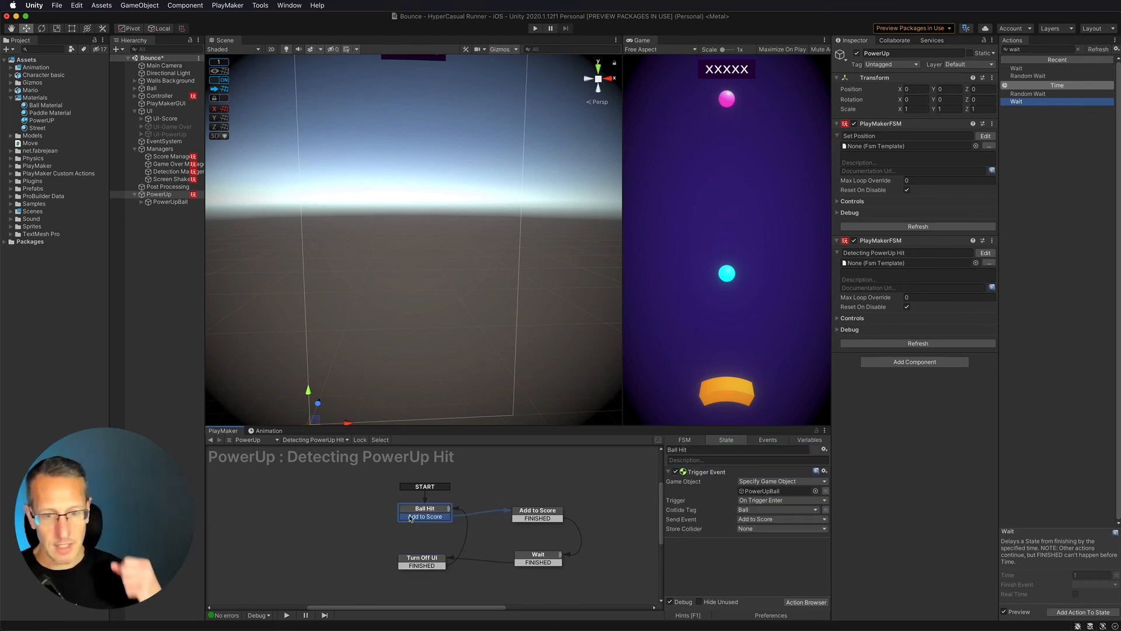
left_click(533, 513)
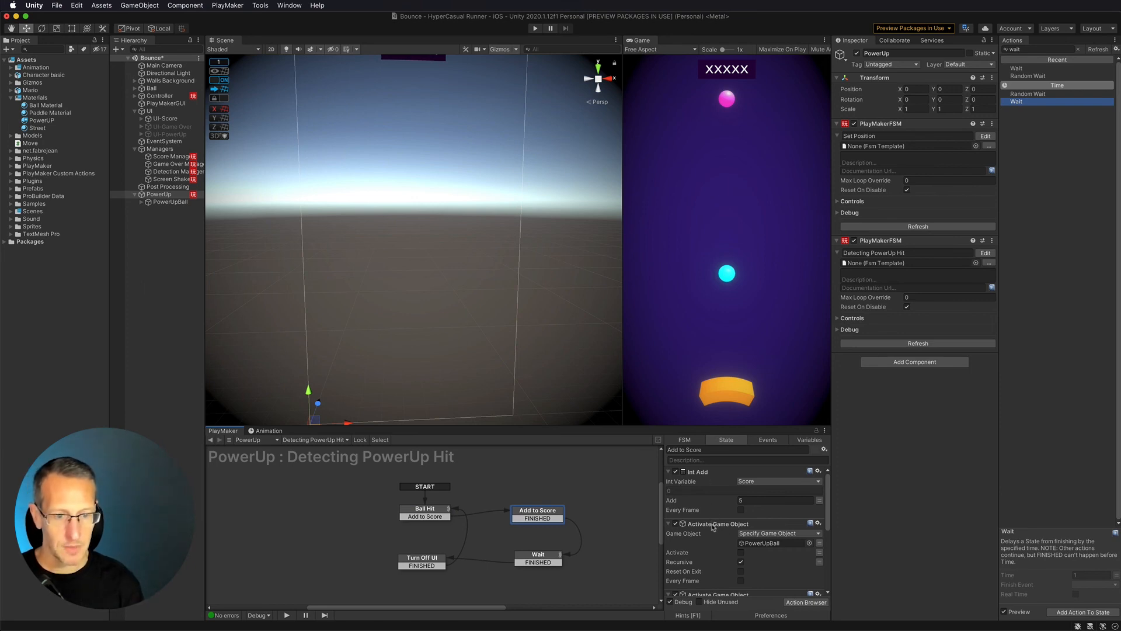
scroll(713, 528, "down", 3)
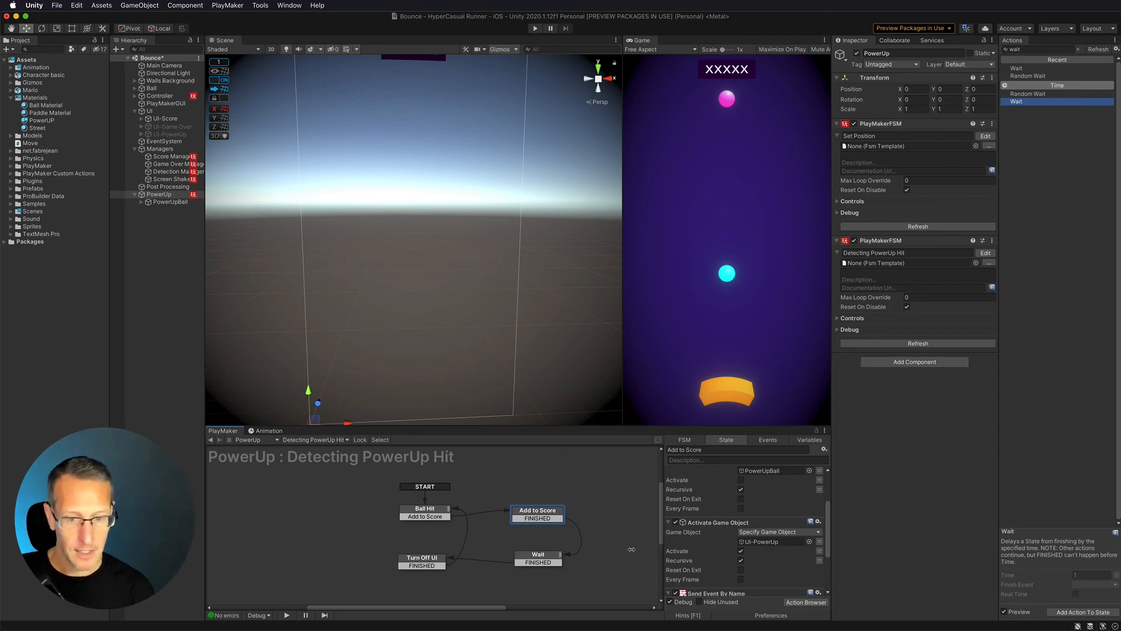
left_click(546, 564)
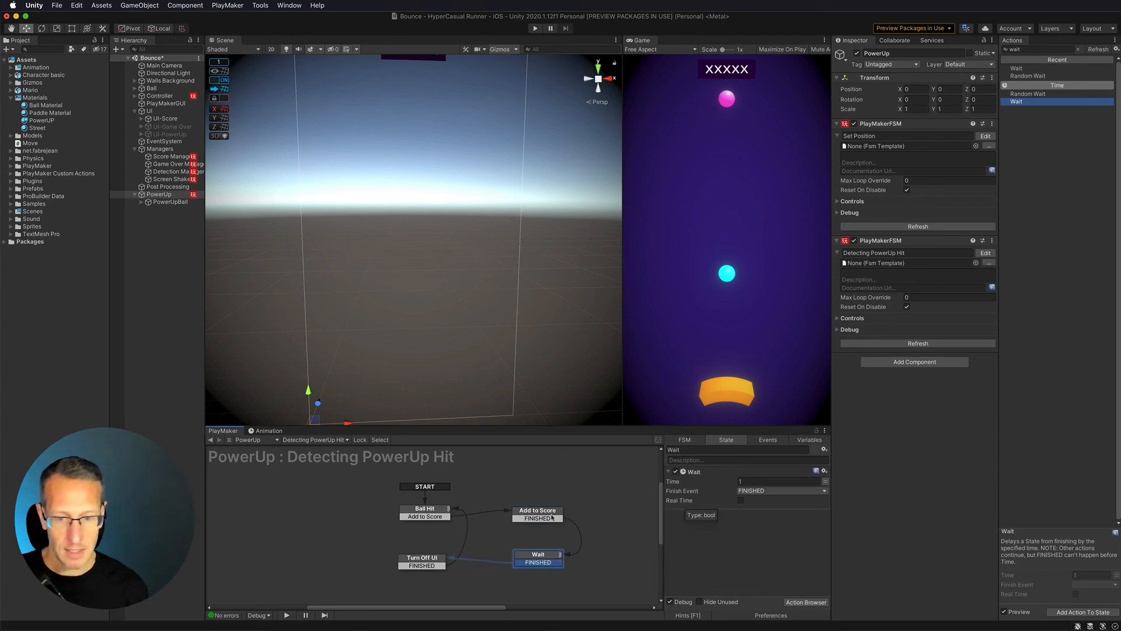
left_click(429, 563)
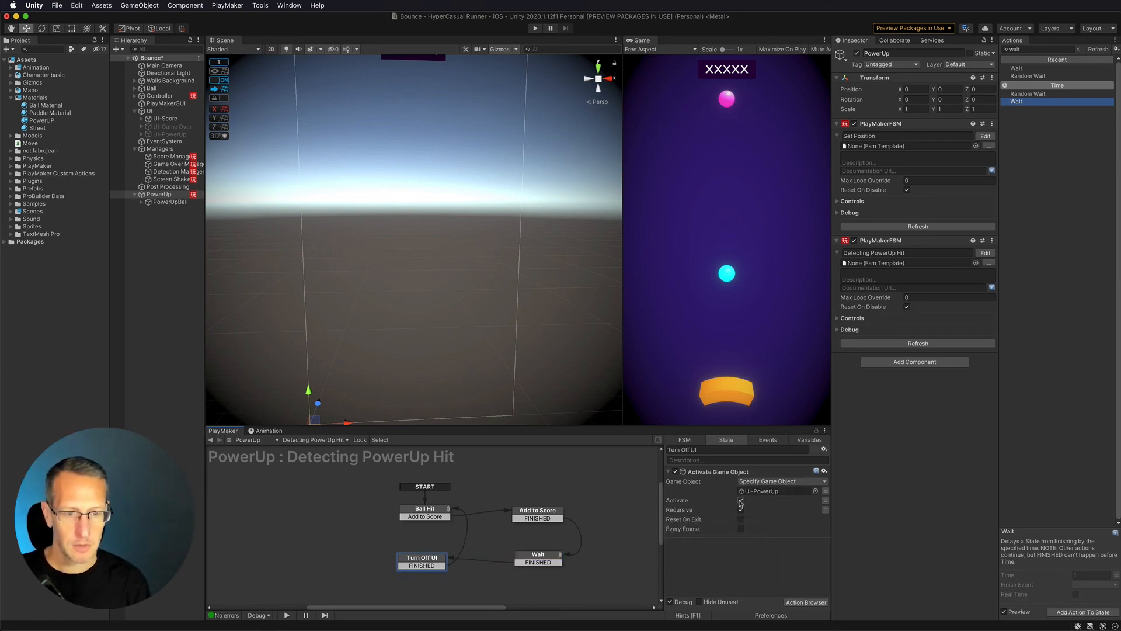
left_click(443, 516)
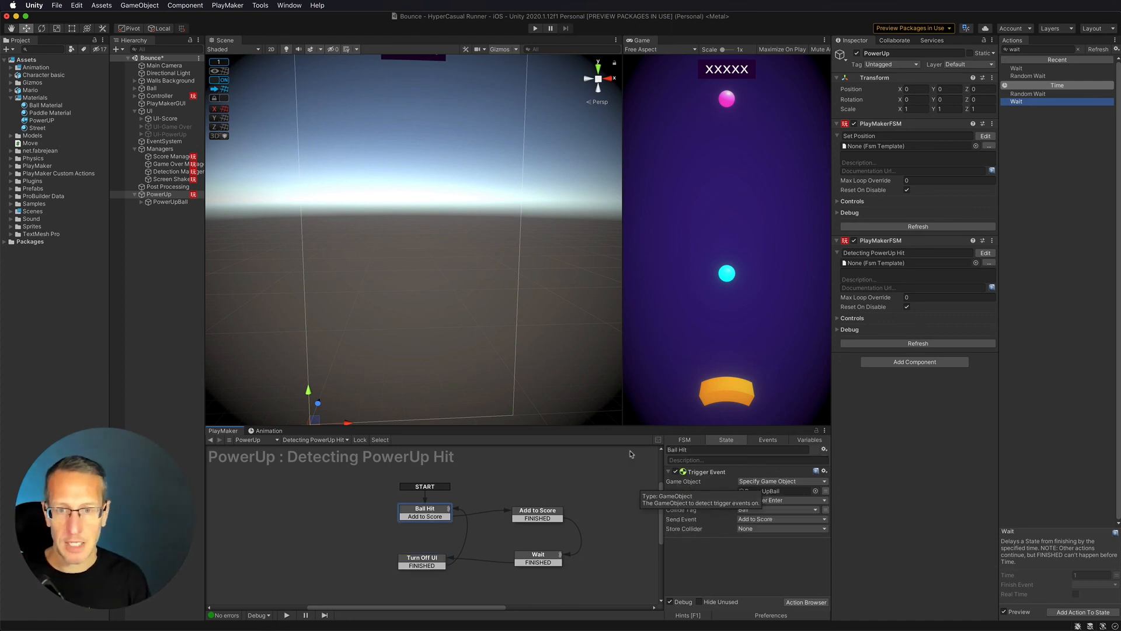
Play-test the game to check the power-up hit and its +5 text, and stop play mode.
left_click(535, 29)
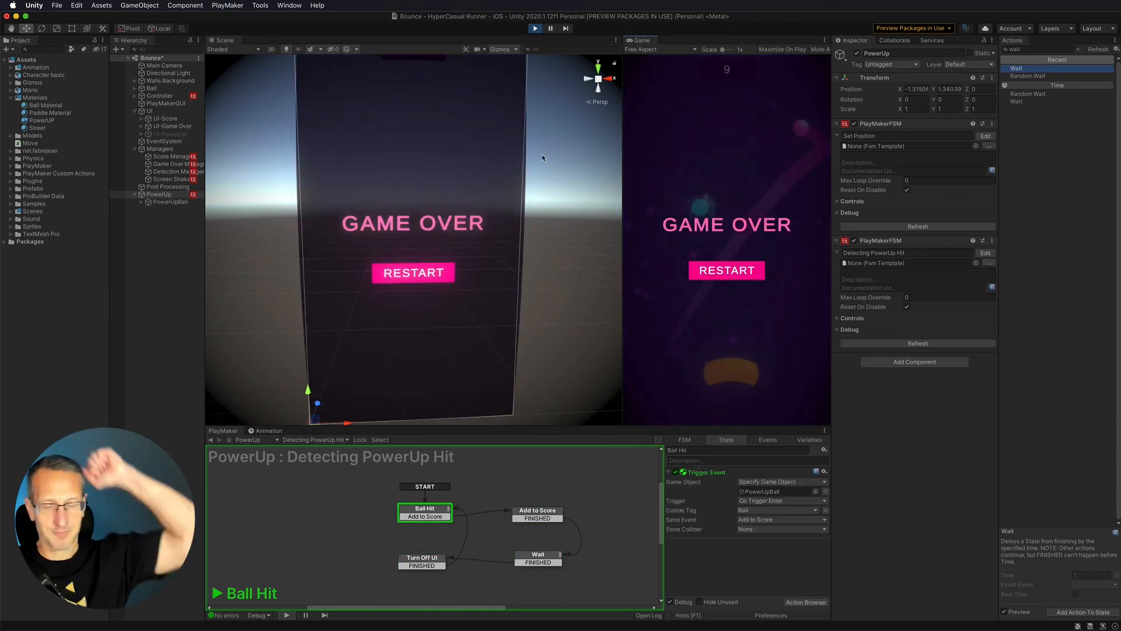
left_click(535, 28)
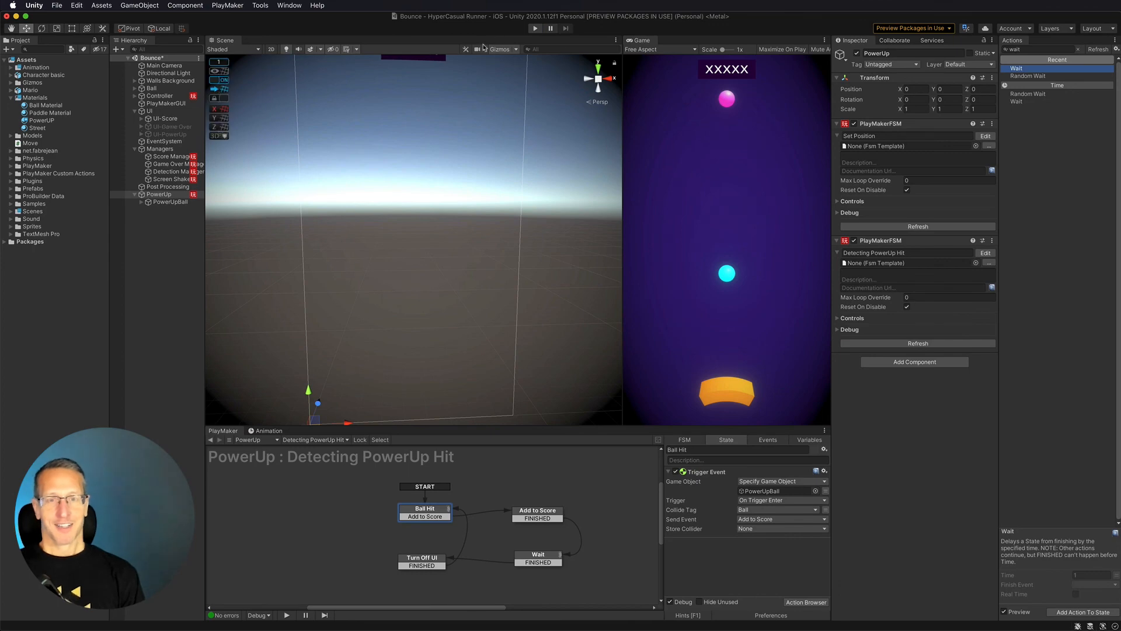